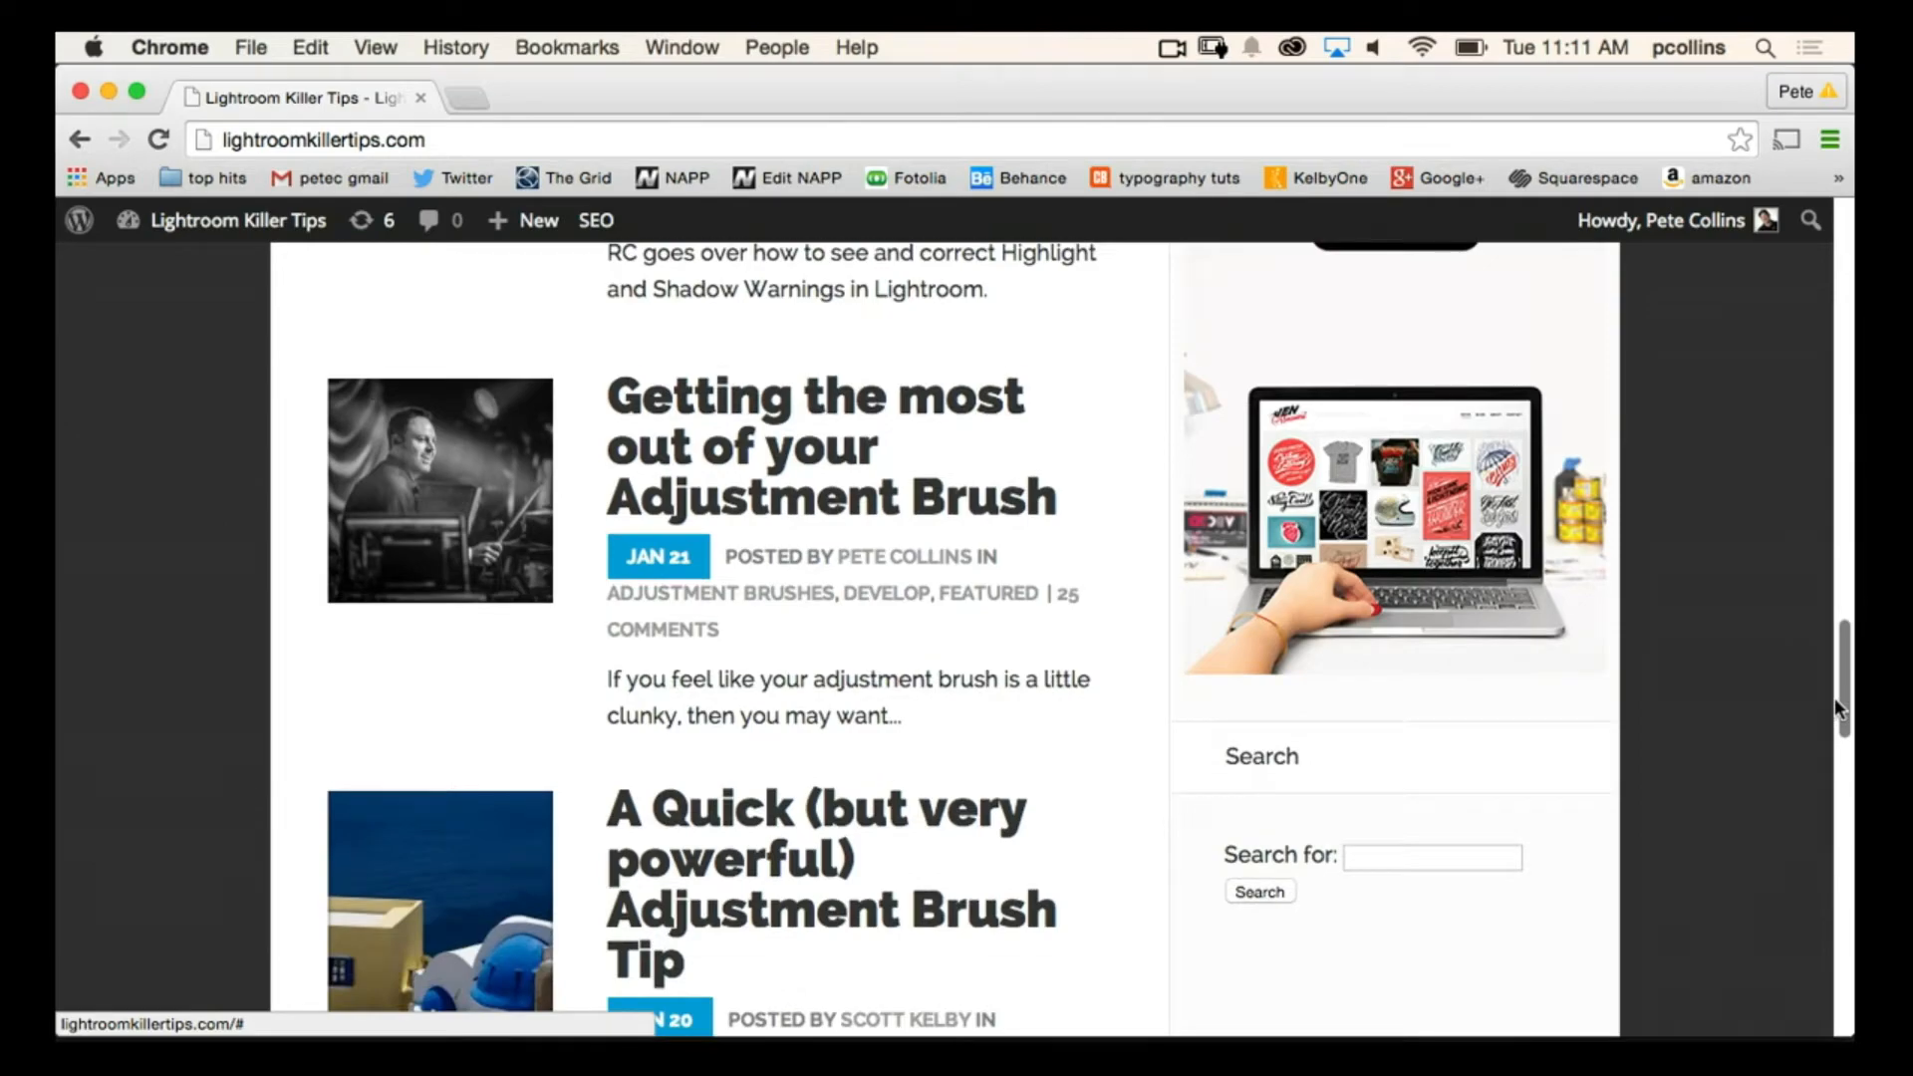
Step: Look at the brush flow and density comparison chart in Photoshop and switch to the pirate portrait in Lightroom
{"action": "scroll", "coordinate": [1834, 704], "scroll_direction": "up", "scroll_amount": 1}
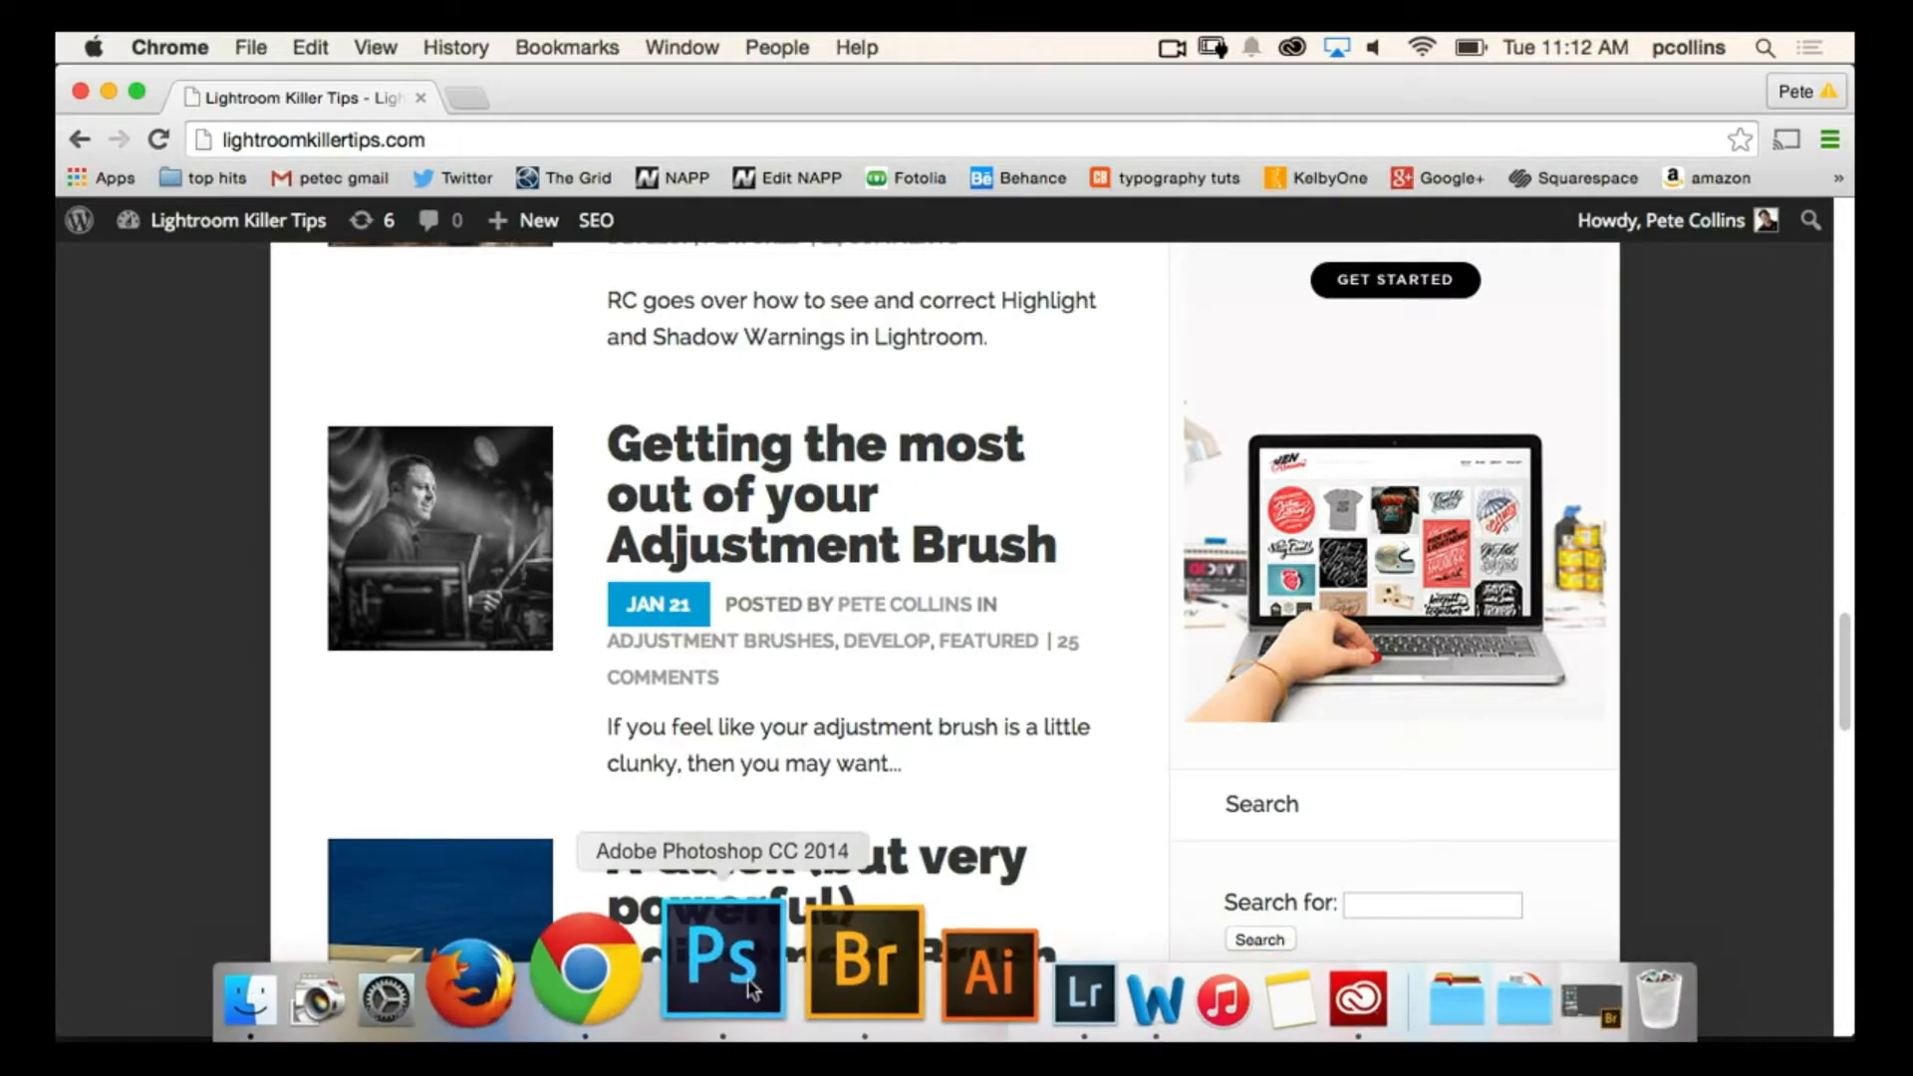
{"action": "left_click", "coordinate": [732, 965]}
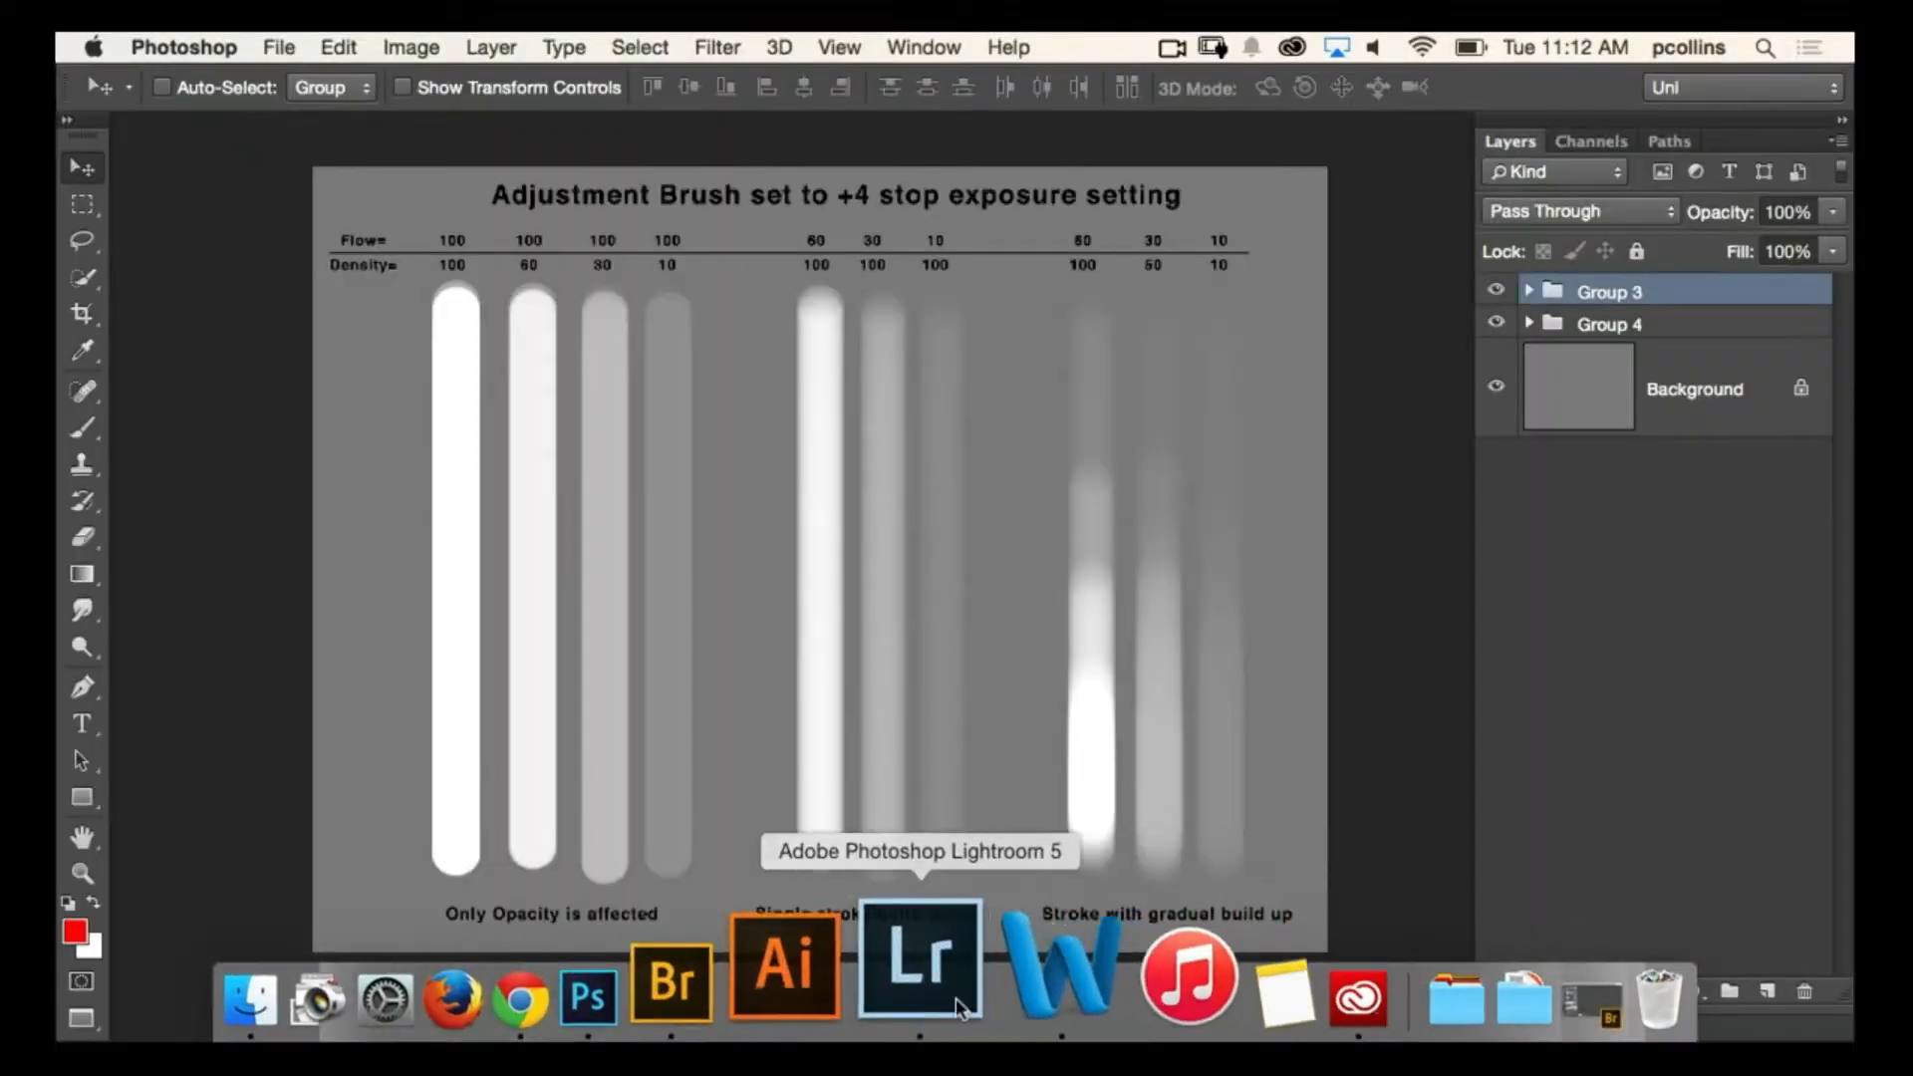
{"action": "left_click", "coordinate": [927, 952]}
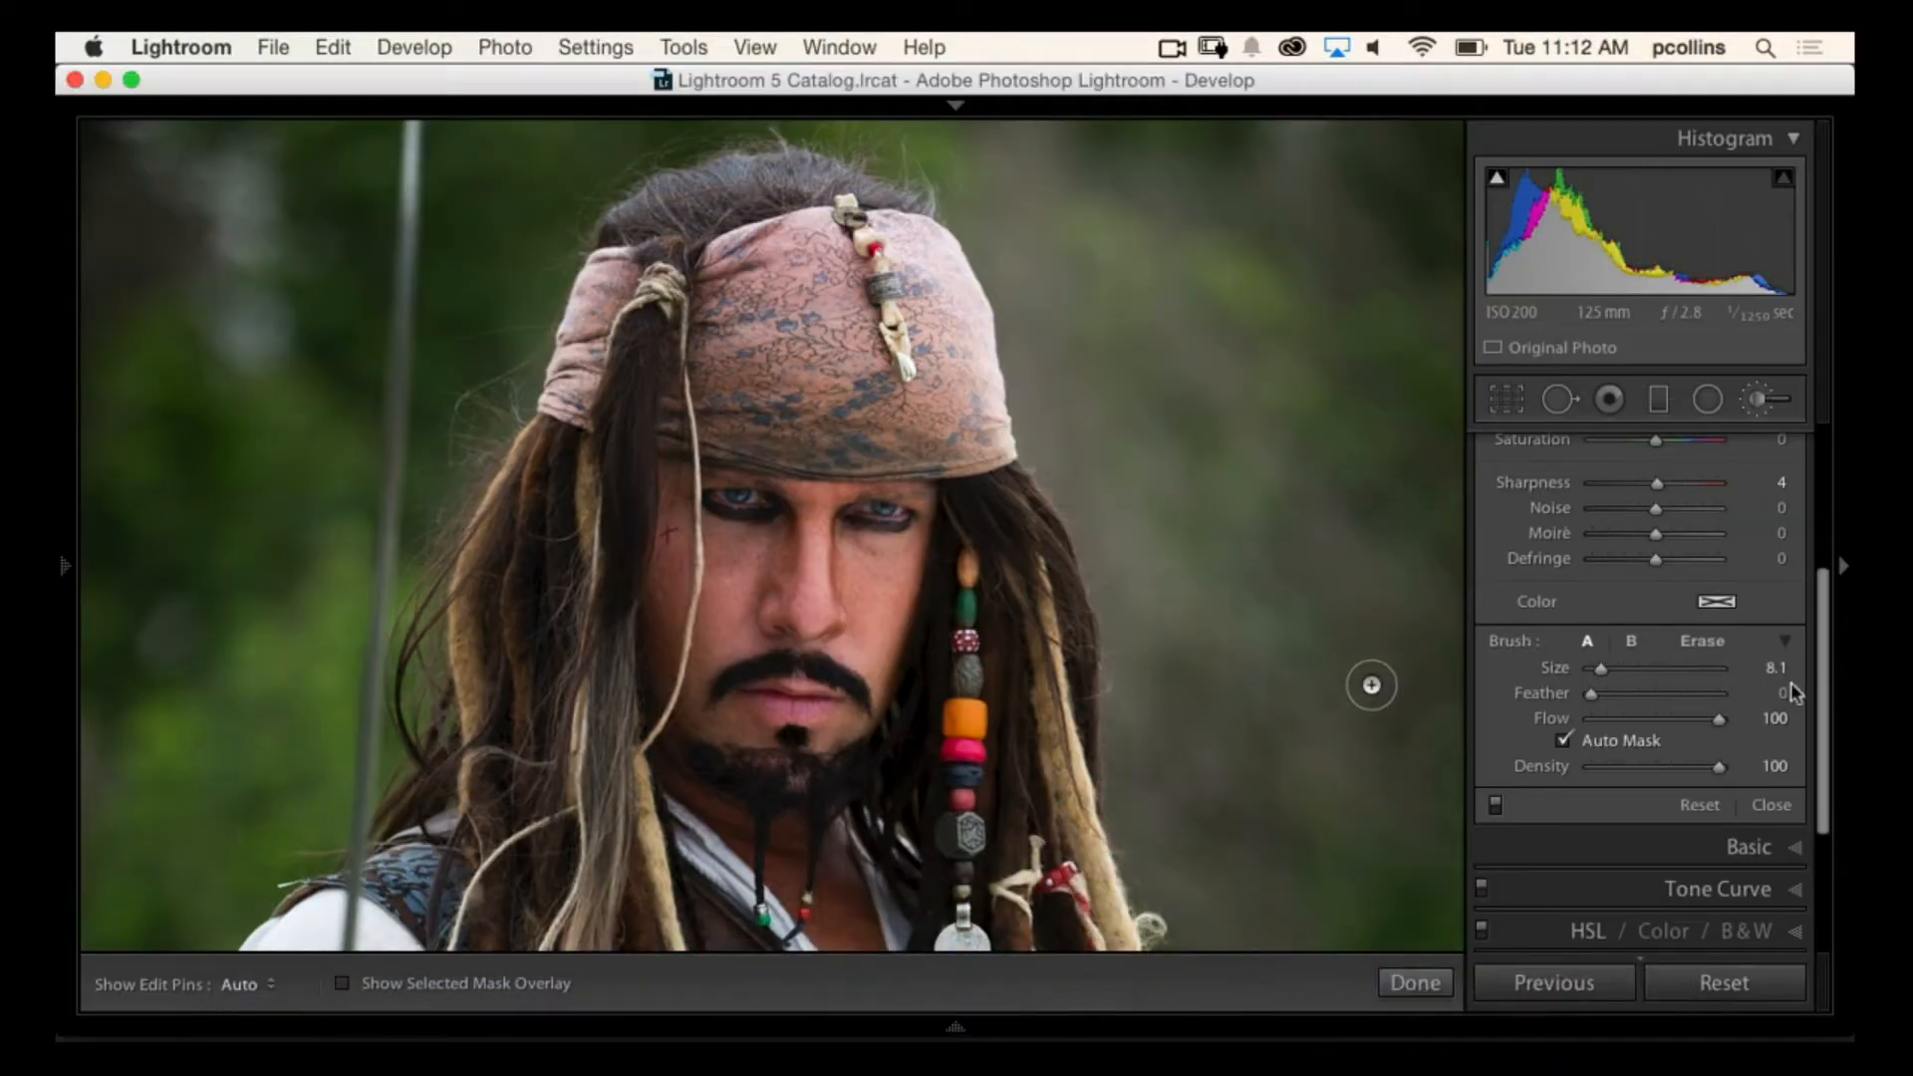
Step: Paint a hard-edged Adjustment Brush stroke over the pirate's cheek and nose, hiding the edit pins while painting
{"action": "mouse_move", "coordinate": [772, 514]}
{"action": "left_mouse_down"}
{"action": "mouse_move", "coordinate": [740, 514]}
{"action": "mouse_move", "coordinate": [798, 508]}
{"action": "mouse_move", "coordinate": [768, 558]}
{"action": "mouse_move", "coordinate": [784, 636]}
{"action": "mouse_move", "coordinate": [807, 643]}
{"action": "mouse_move", "coordinate": [847, 598]}
{"action": "left_mouse_up"}
{"action": "key", "text": "h"}
{"action": "key", "text": "h"}
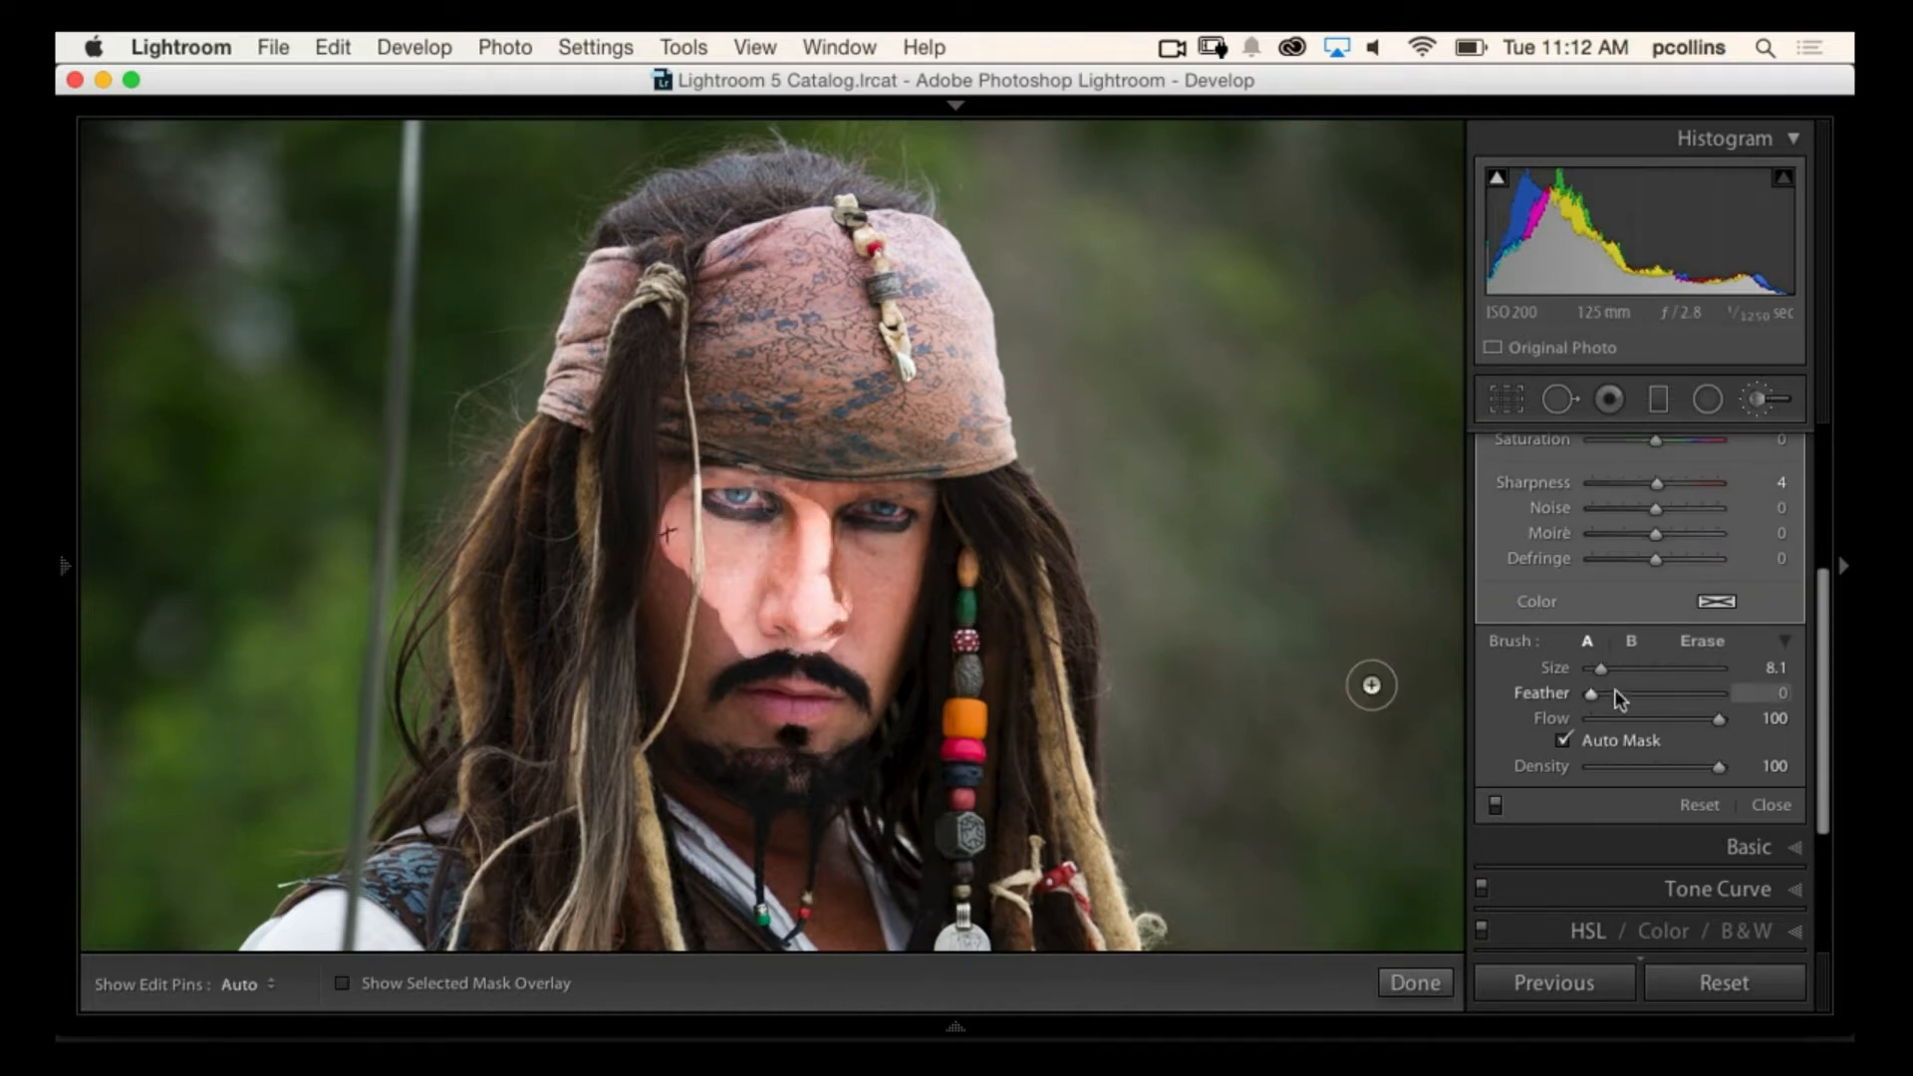
Step: Paint across the pirate's face with the brush Feather set to 73, and undo both face strokes
{"action": "left_click_drag", "start_coordinate": [1592, 695], "coordinate": [1685, 694]}
{"action": "key", "text": "h"}
{"action": "mouse_move", "coordinate": [922, 538]}
{"action": "left_mouse_down"}
{"action": "mouse_move", "coordinate": [878, 580]}
{"action": "mouse_move", "coordinate": [875, 546]}
{"action": "mouse_move", "coordinate": [831, 600]}
{"action": "mouse_move", "coordinate": [769, 507]}
{"action": "mouse_move", "coordinate": [694, 477]}
{"action": "mouse_move", "coordinate": [676, 492]}
{"action": "mouse_move", "coordinate": [709, 615]}
{"action": "mouse_move", "coordinate": [739, 644]}
{"action": "mouse_move", "coordinate": [728, 666]}
{"action": "mouse_move", "coordinate": [702, 635]}
{"action": "left_mouse_up"}
{"action": "key", "text": "h"}
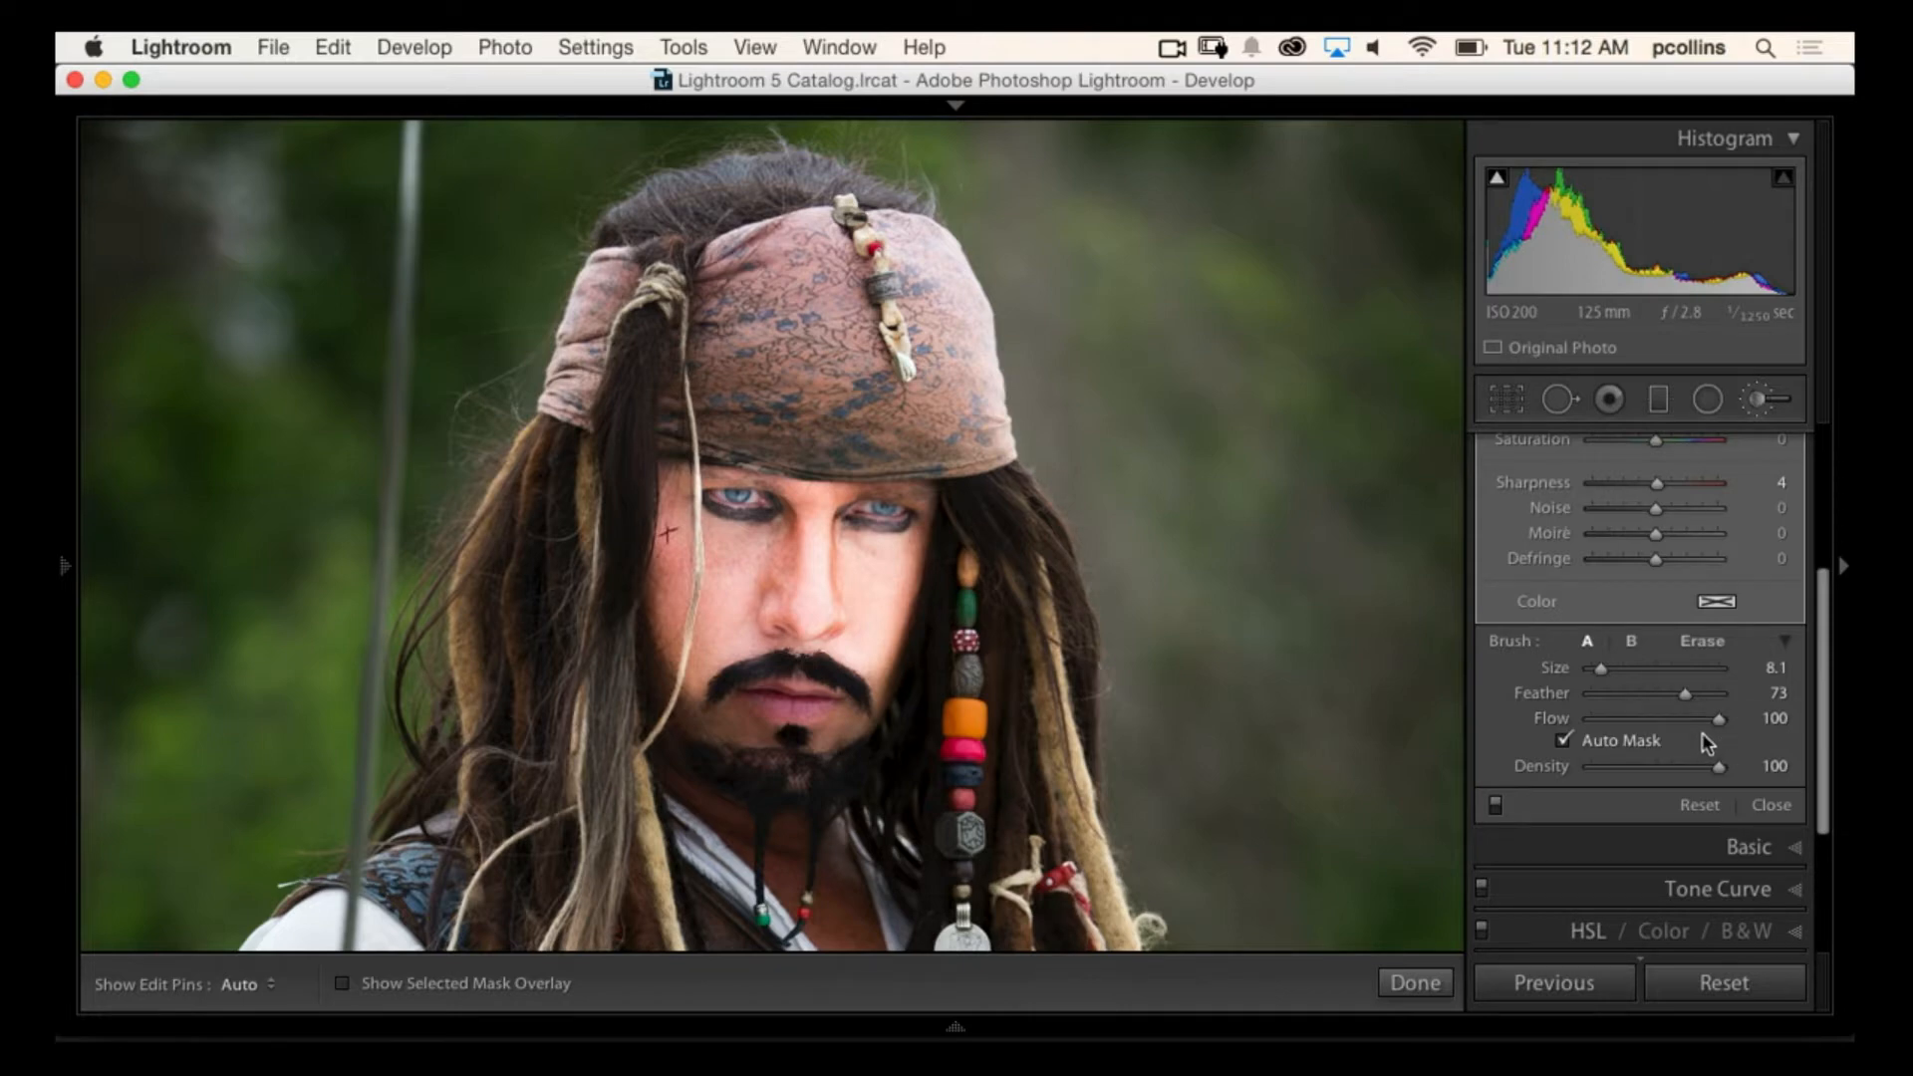
{"action": "key", "text": "super+z"}
{"action": "key", "text": "super+z"}
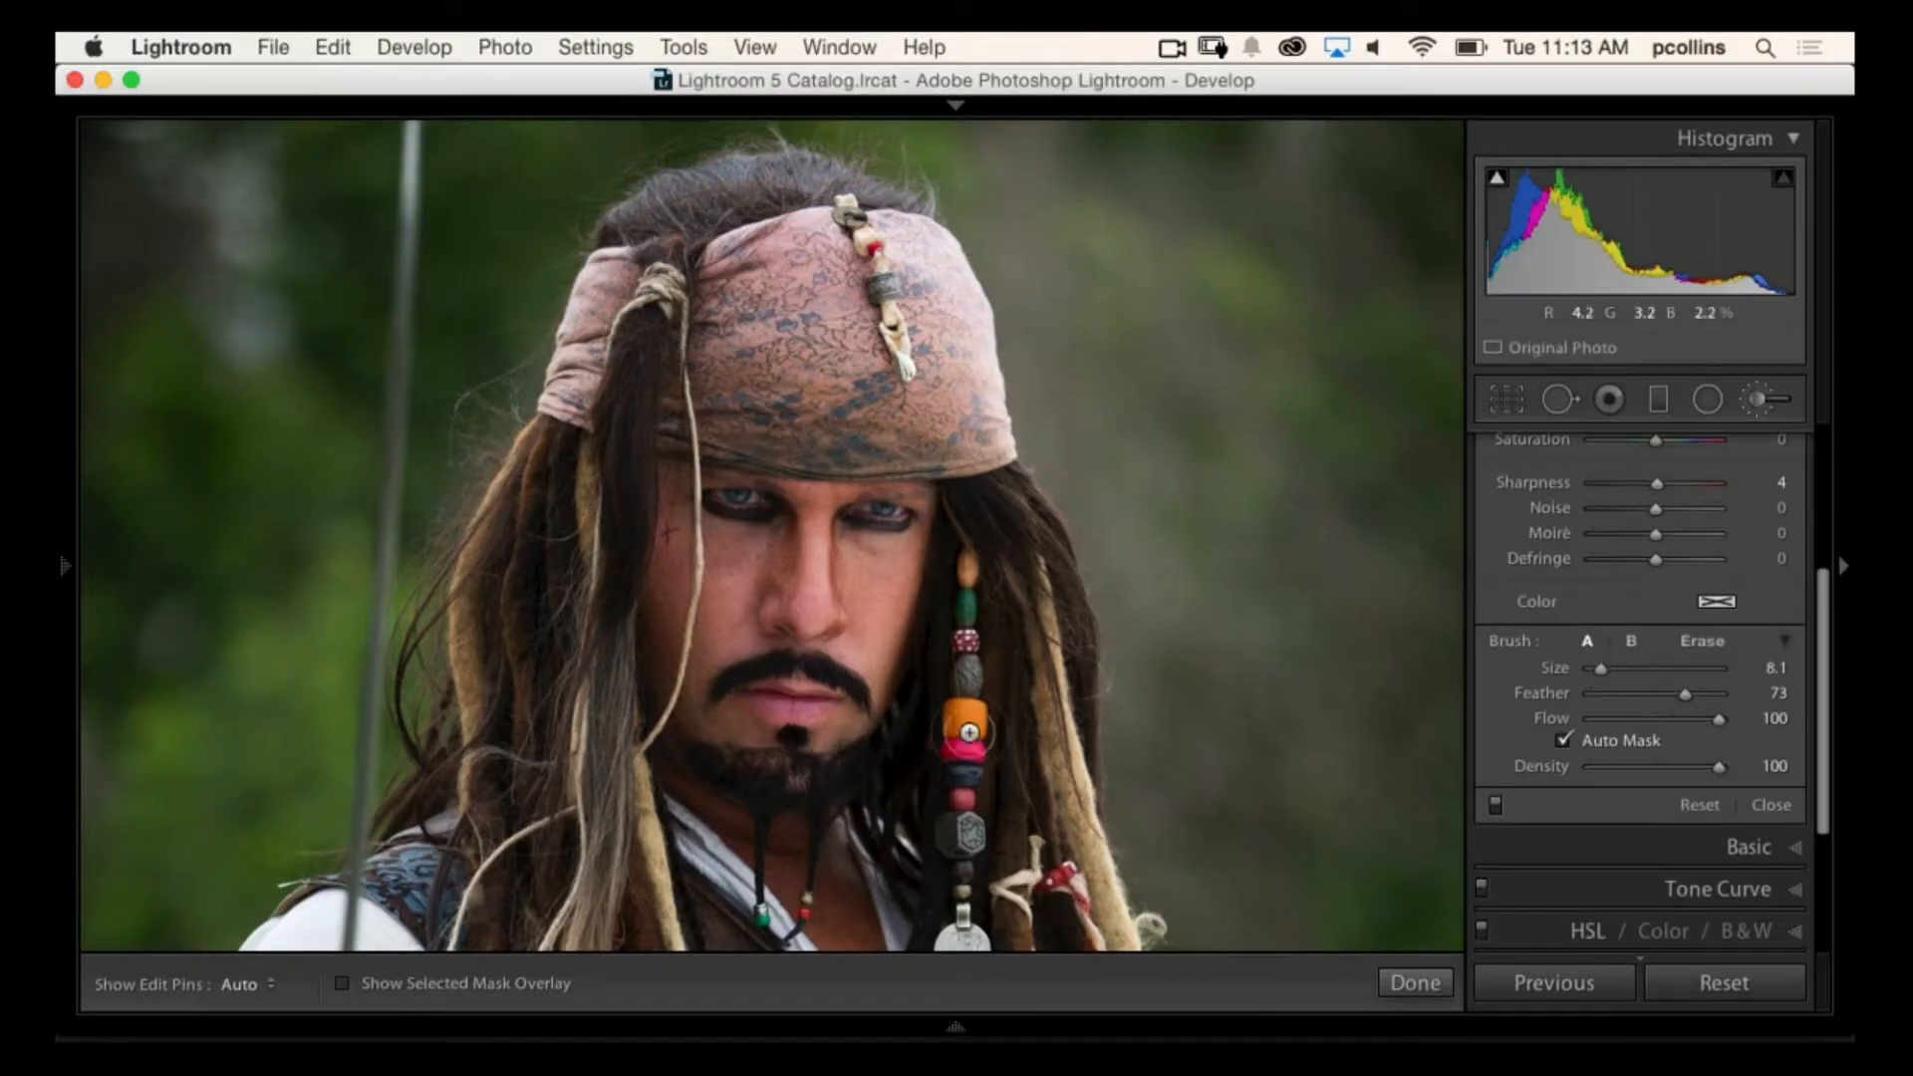
Step: Examine the flow and density stroke chart in Photoshop and return to the portrait in Lightroom
{"action": "mouse_move", "coordinate": [961, 997]}
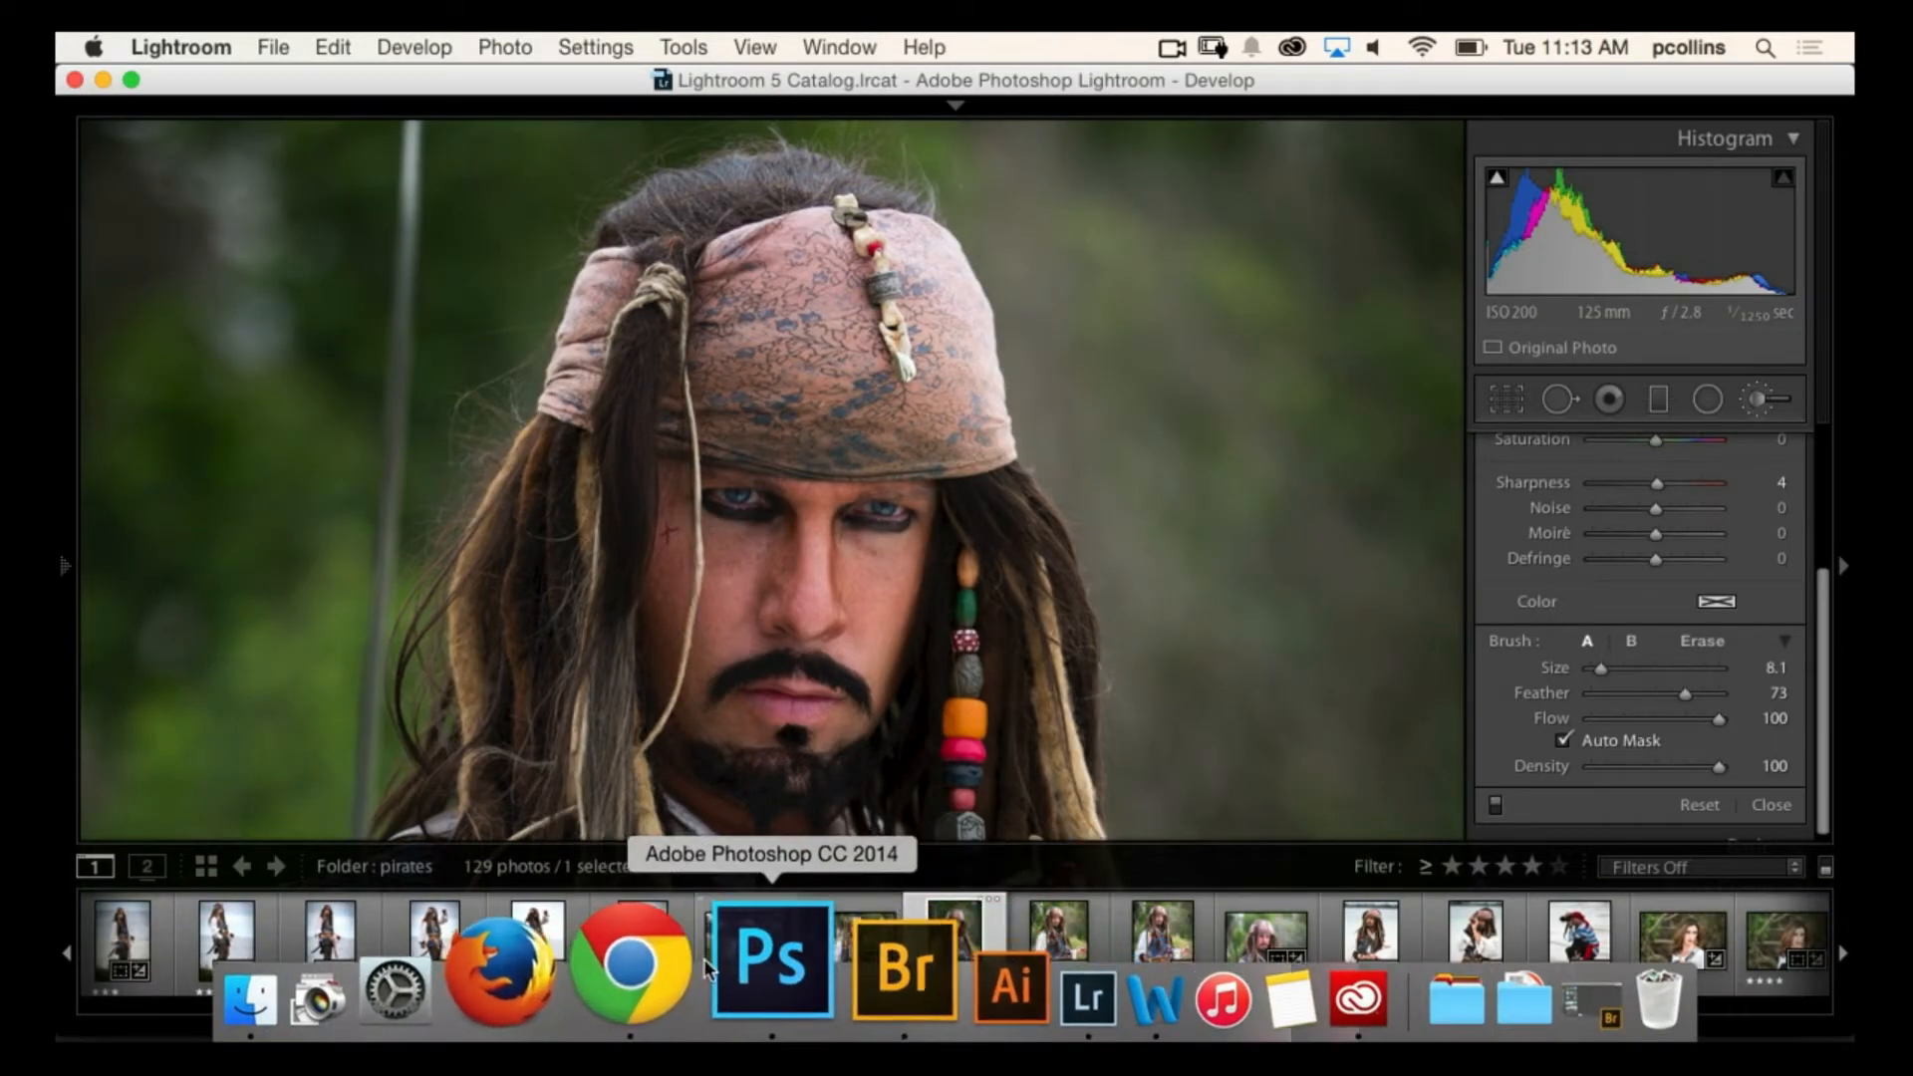
{"action": "left_click", "coordinate": [737, 997]}
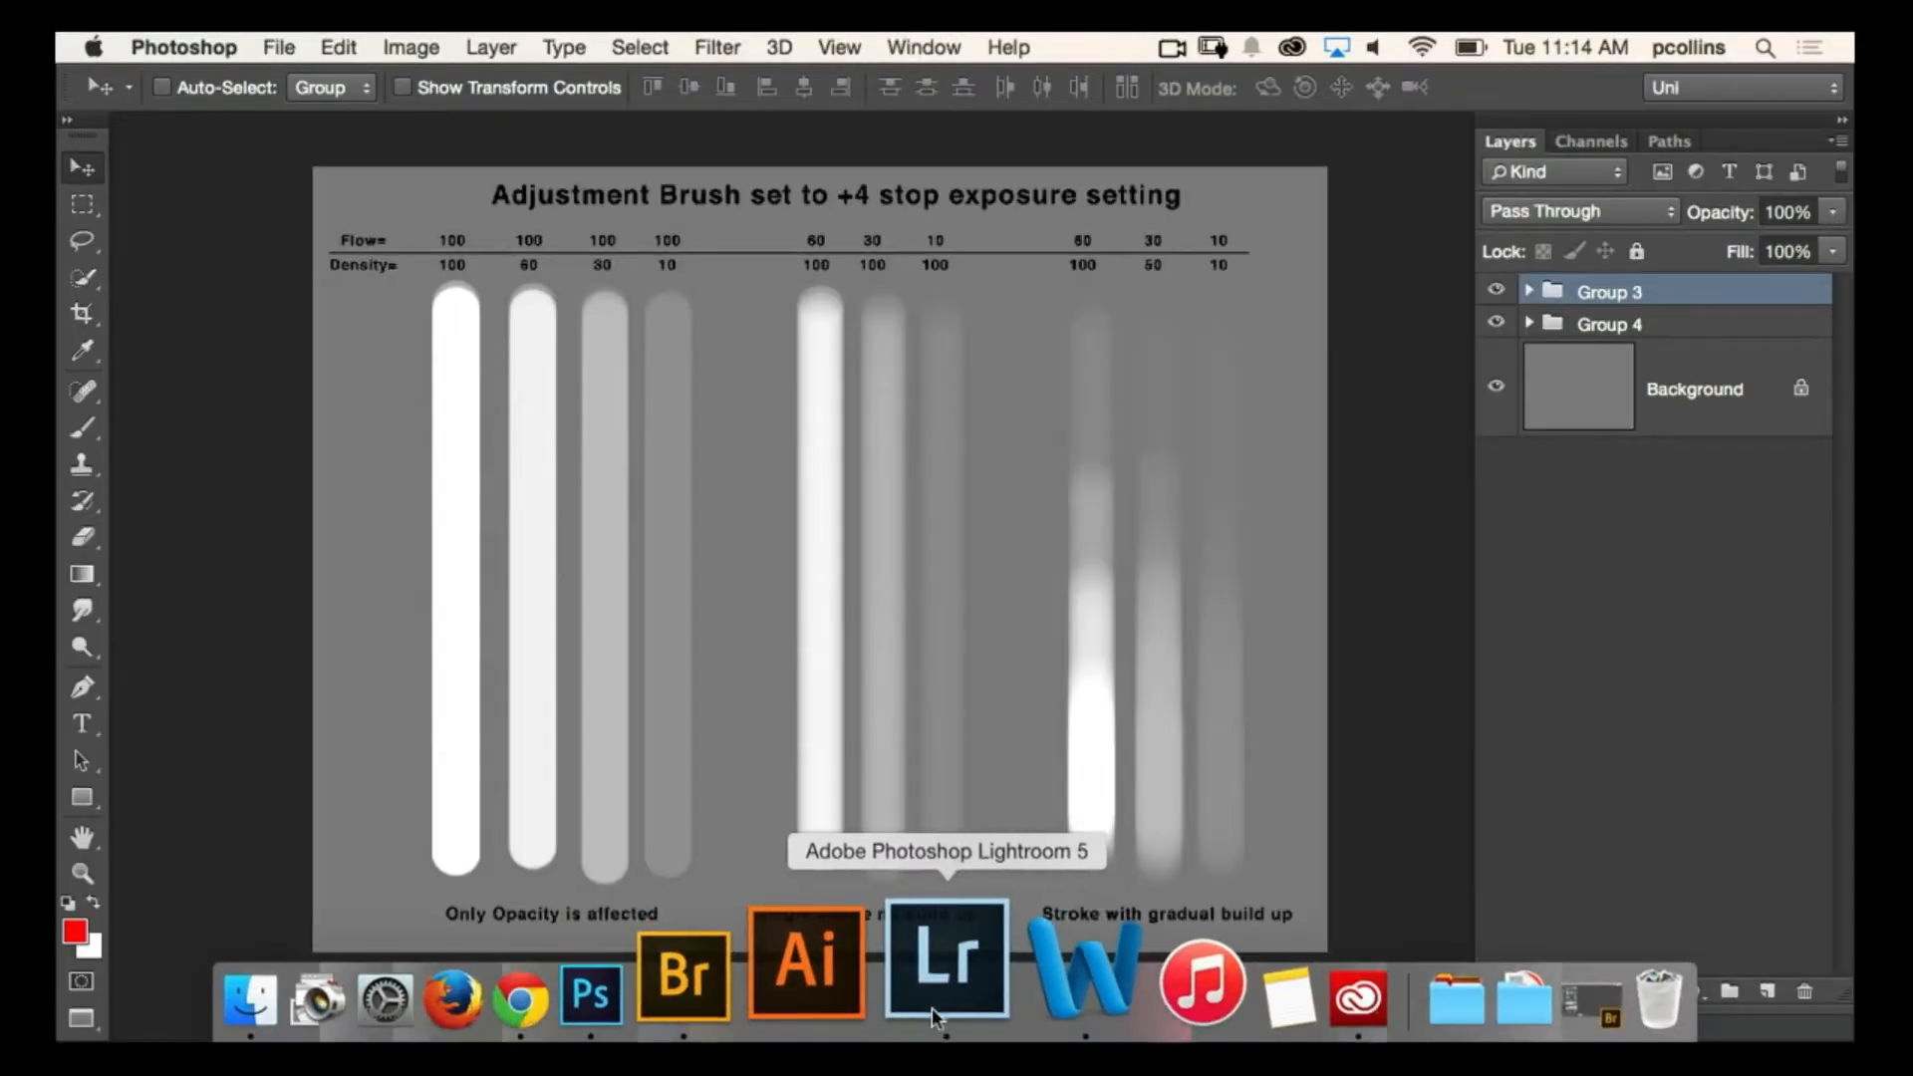
{"action": "left_click", "coordinate": [928, 1022]}
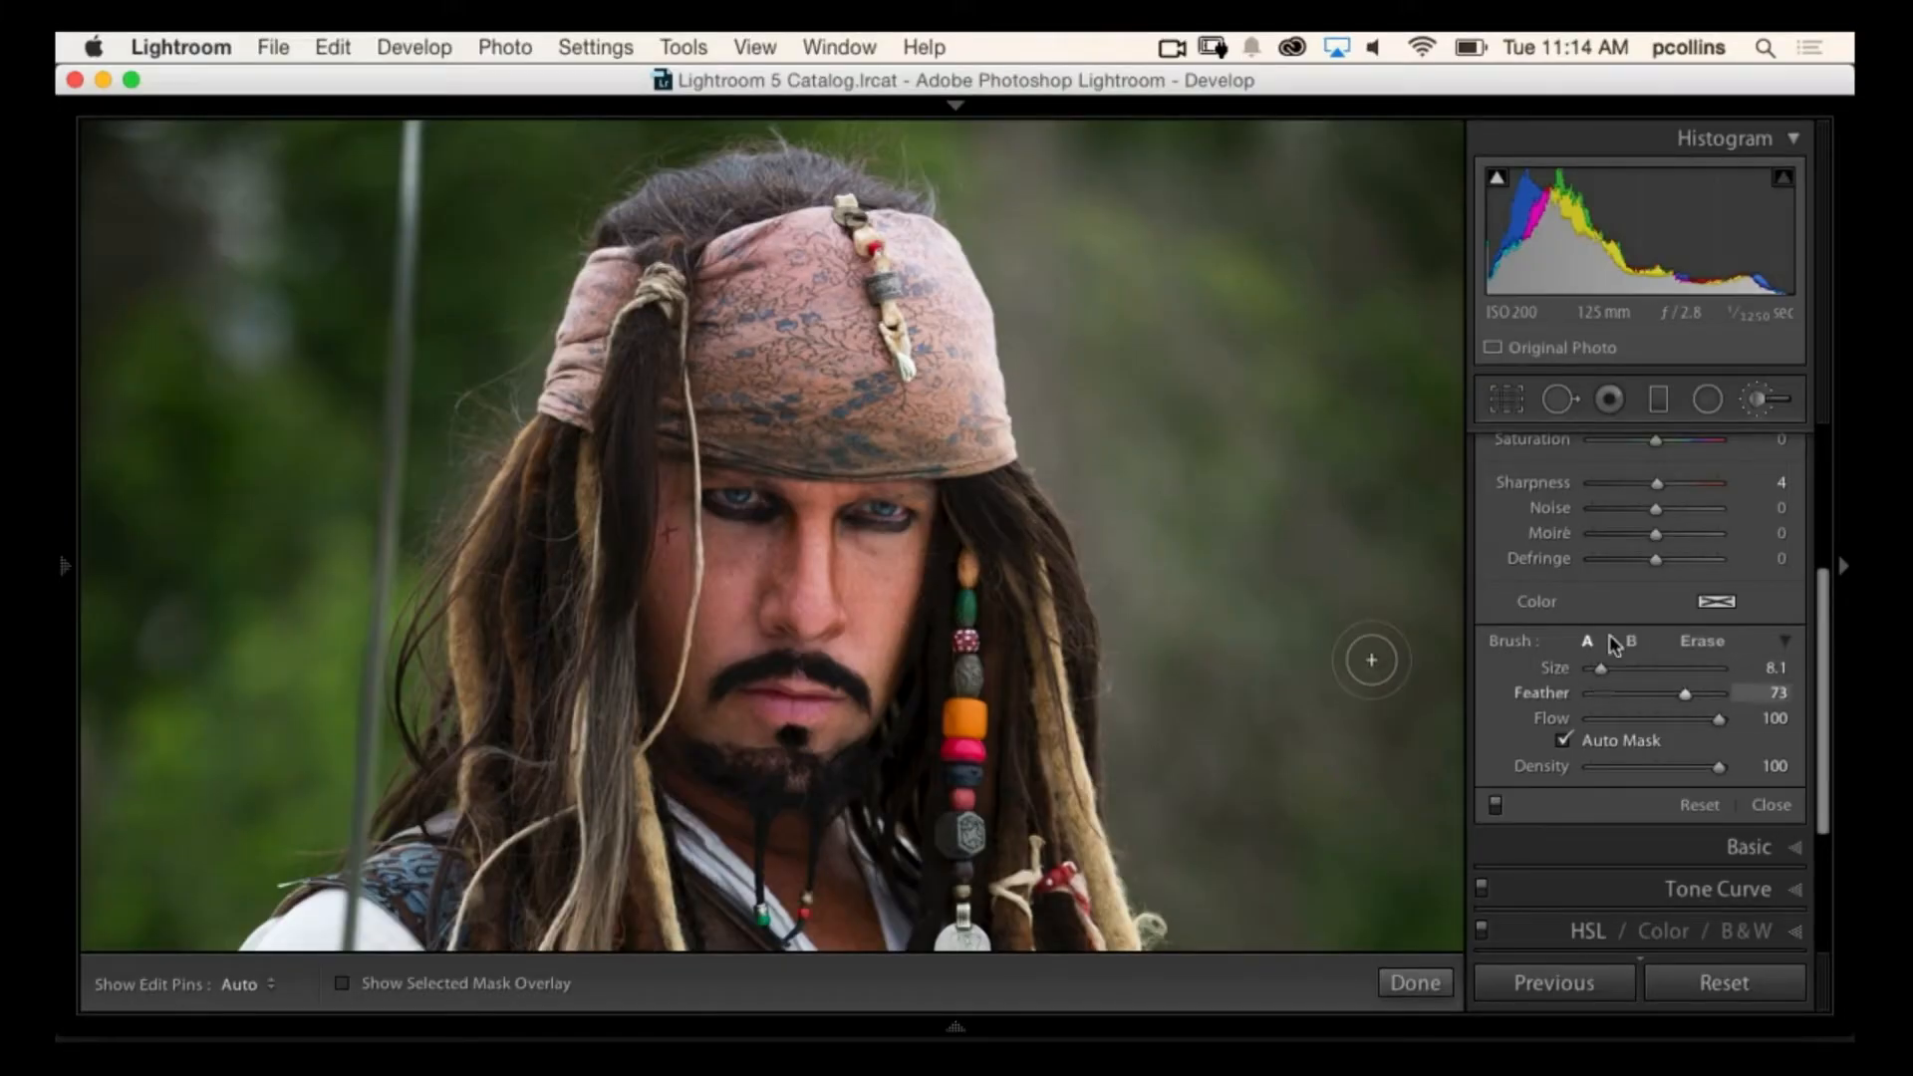
Step: Reset all Adjustment Brush effect sliders to zero and set the brush Exposure to 1.70
{"action": "left_click_drag", "start_coordinate": [1826, 628], "coordinate": [1826, 575]}
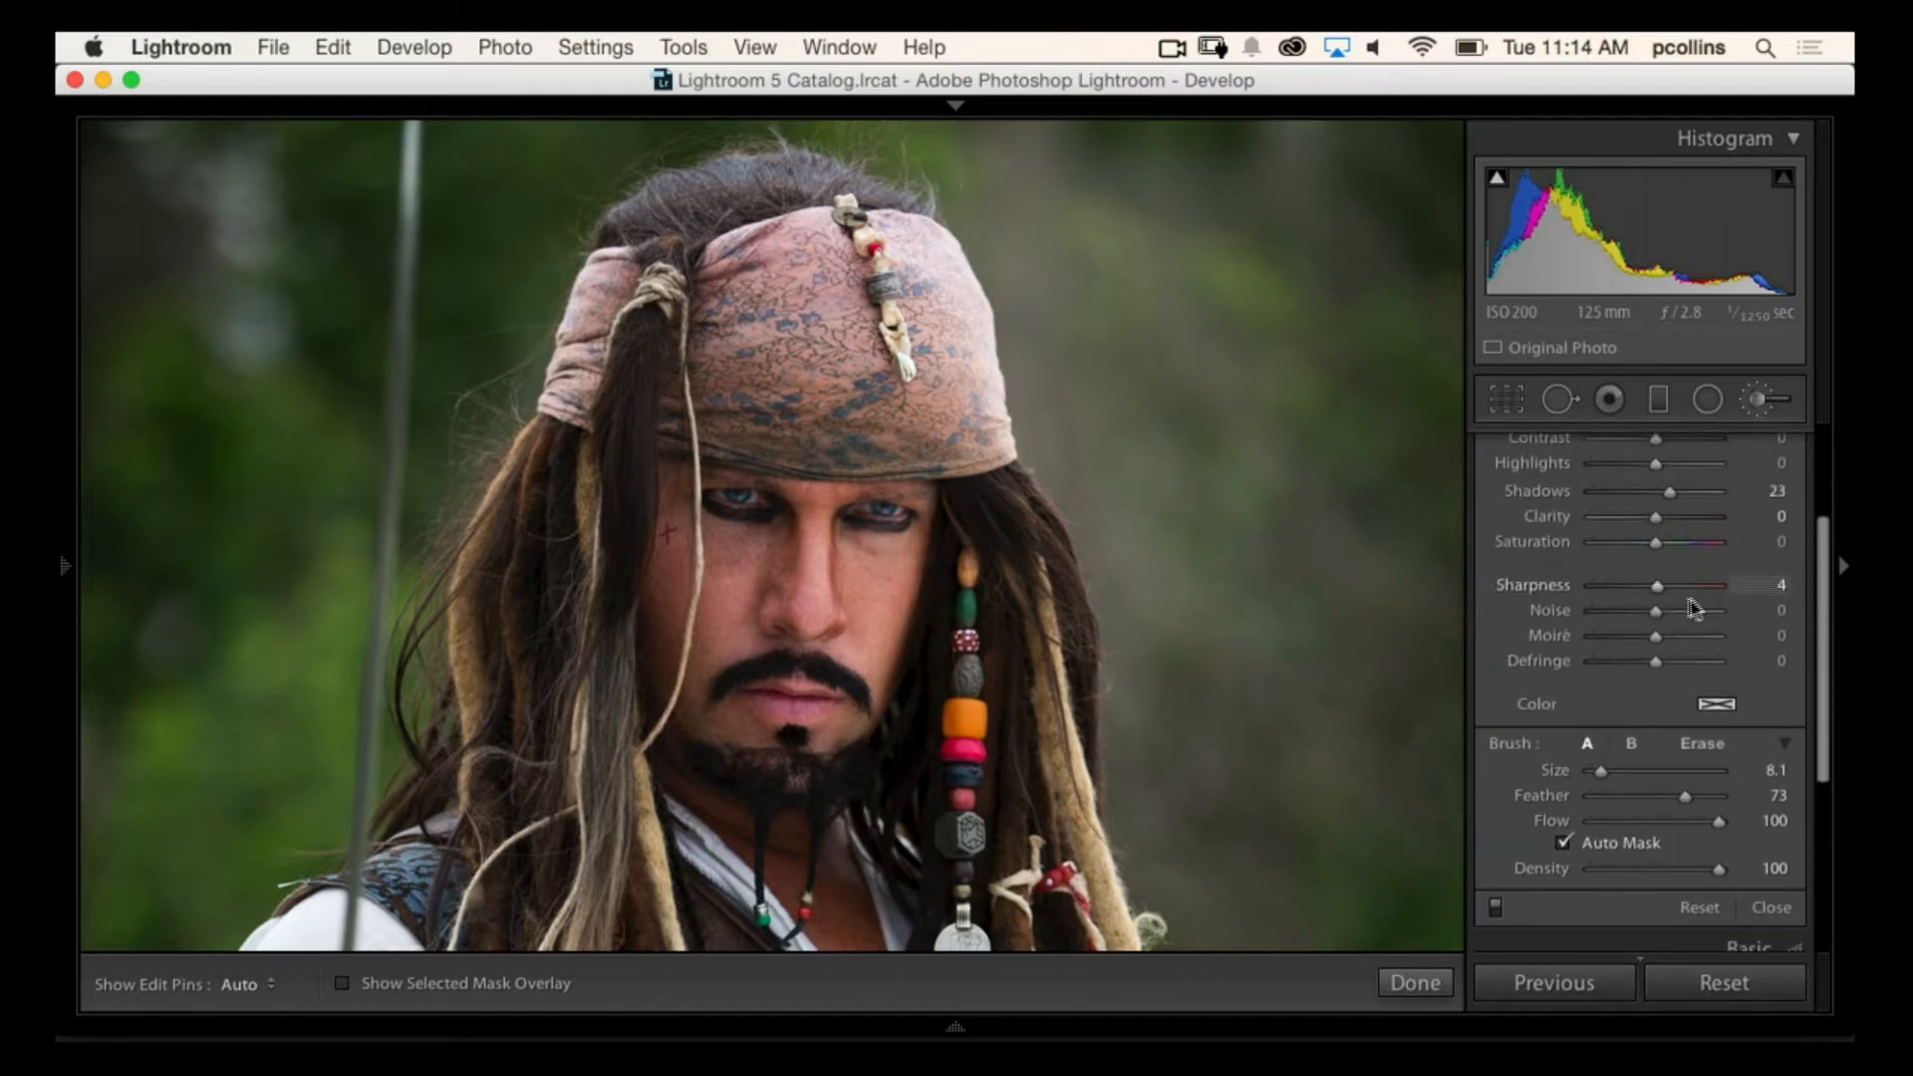
{"action": "left_click_drag", "start_coordinate": [1824, 584], "coordinate": [1824, 494]}
{"action": "double_click", "coordinate": [1511, 499]}
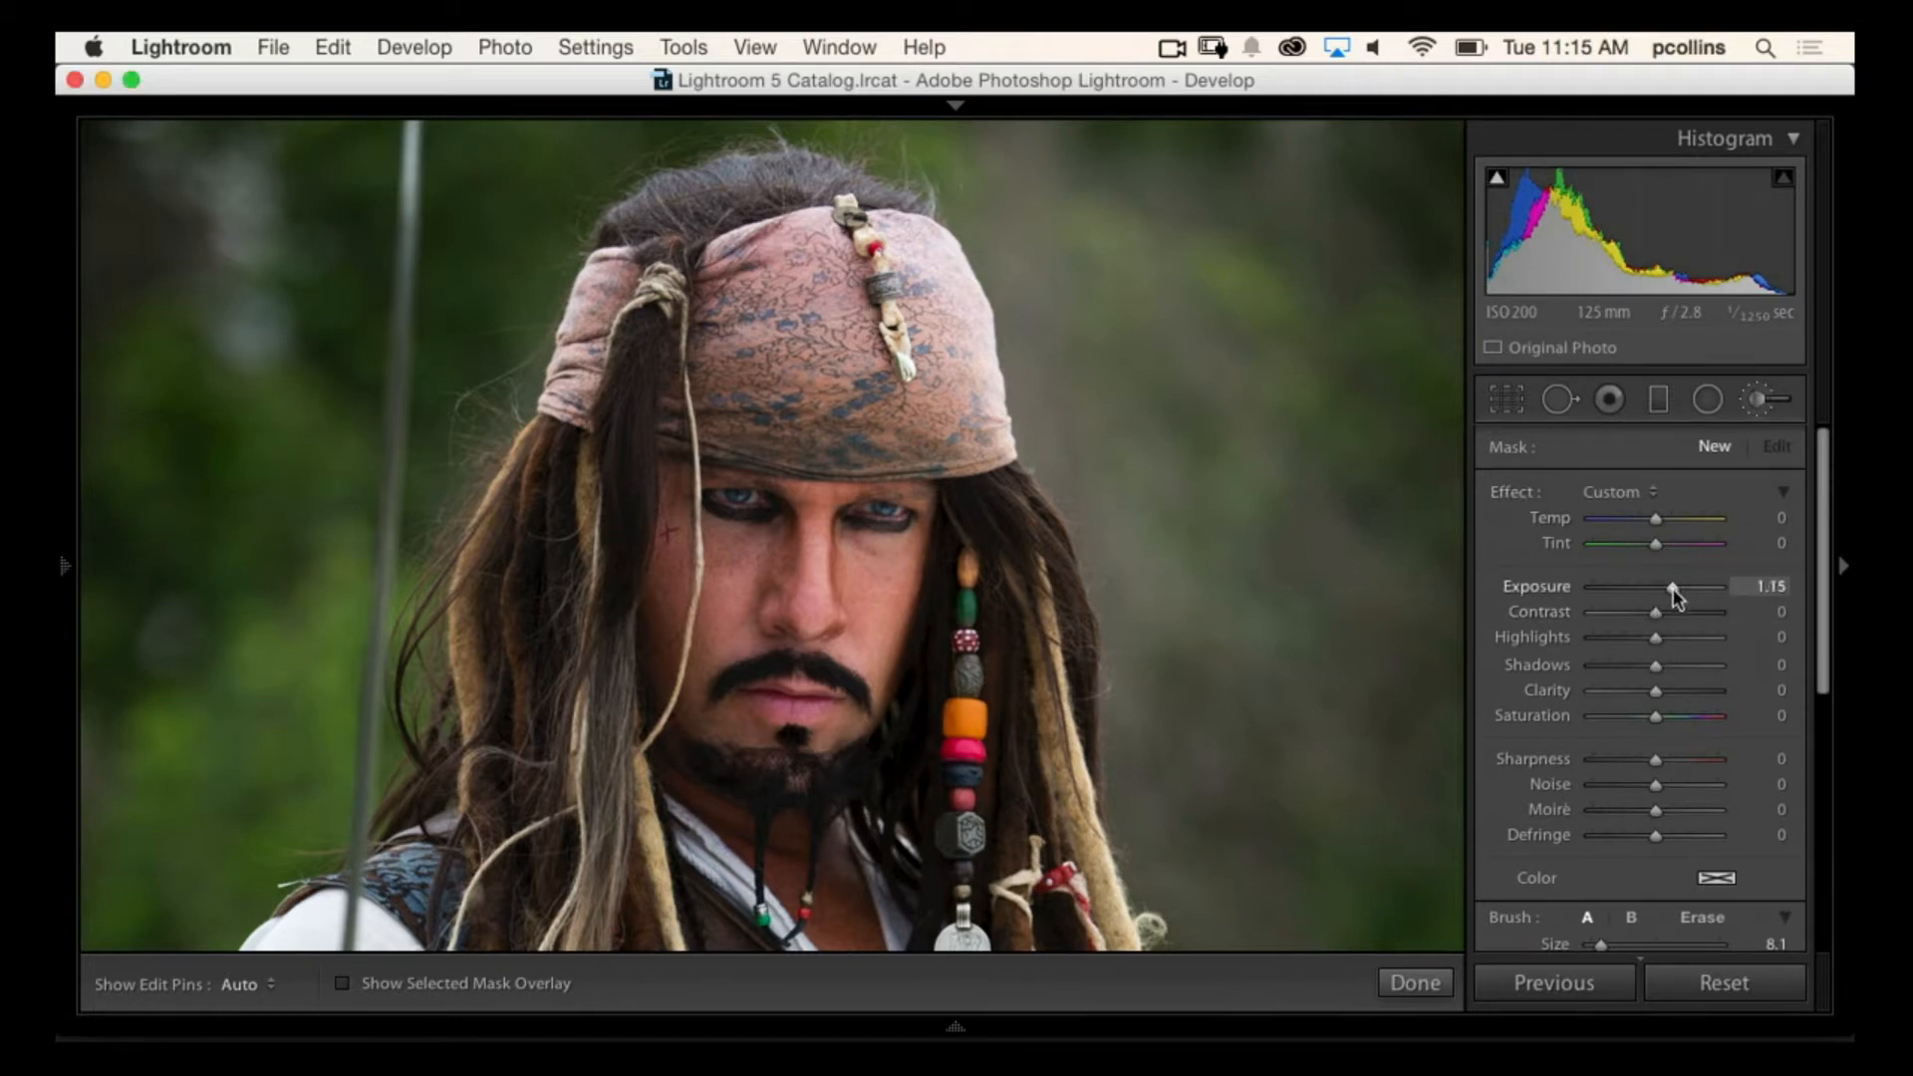
{"action": "left_click_drag", "start_coordinate": [1677, 590], "coordinate": [1682, 588]}
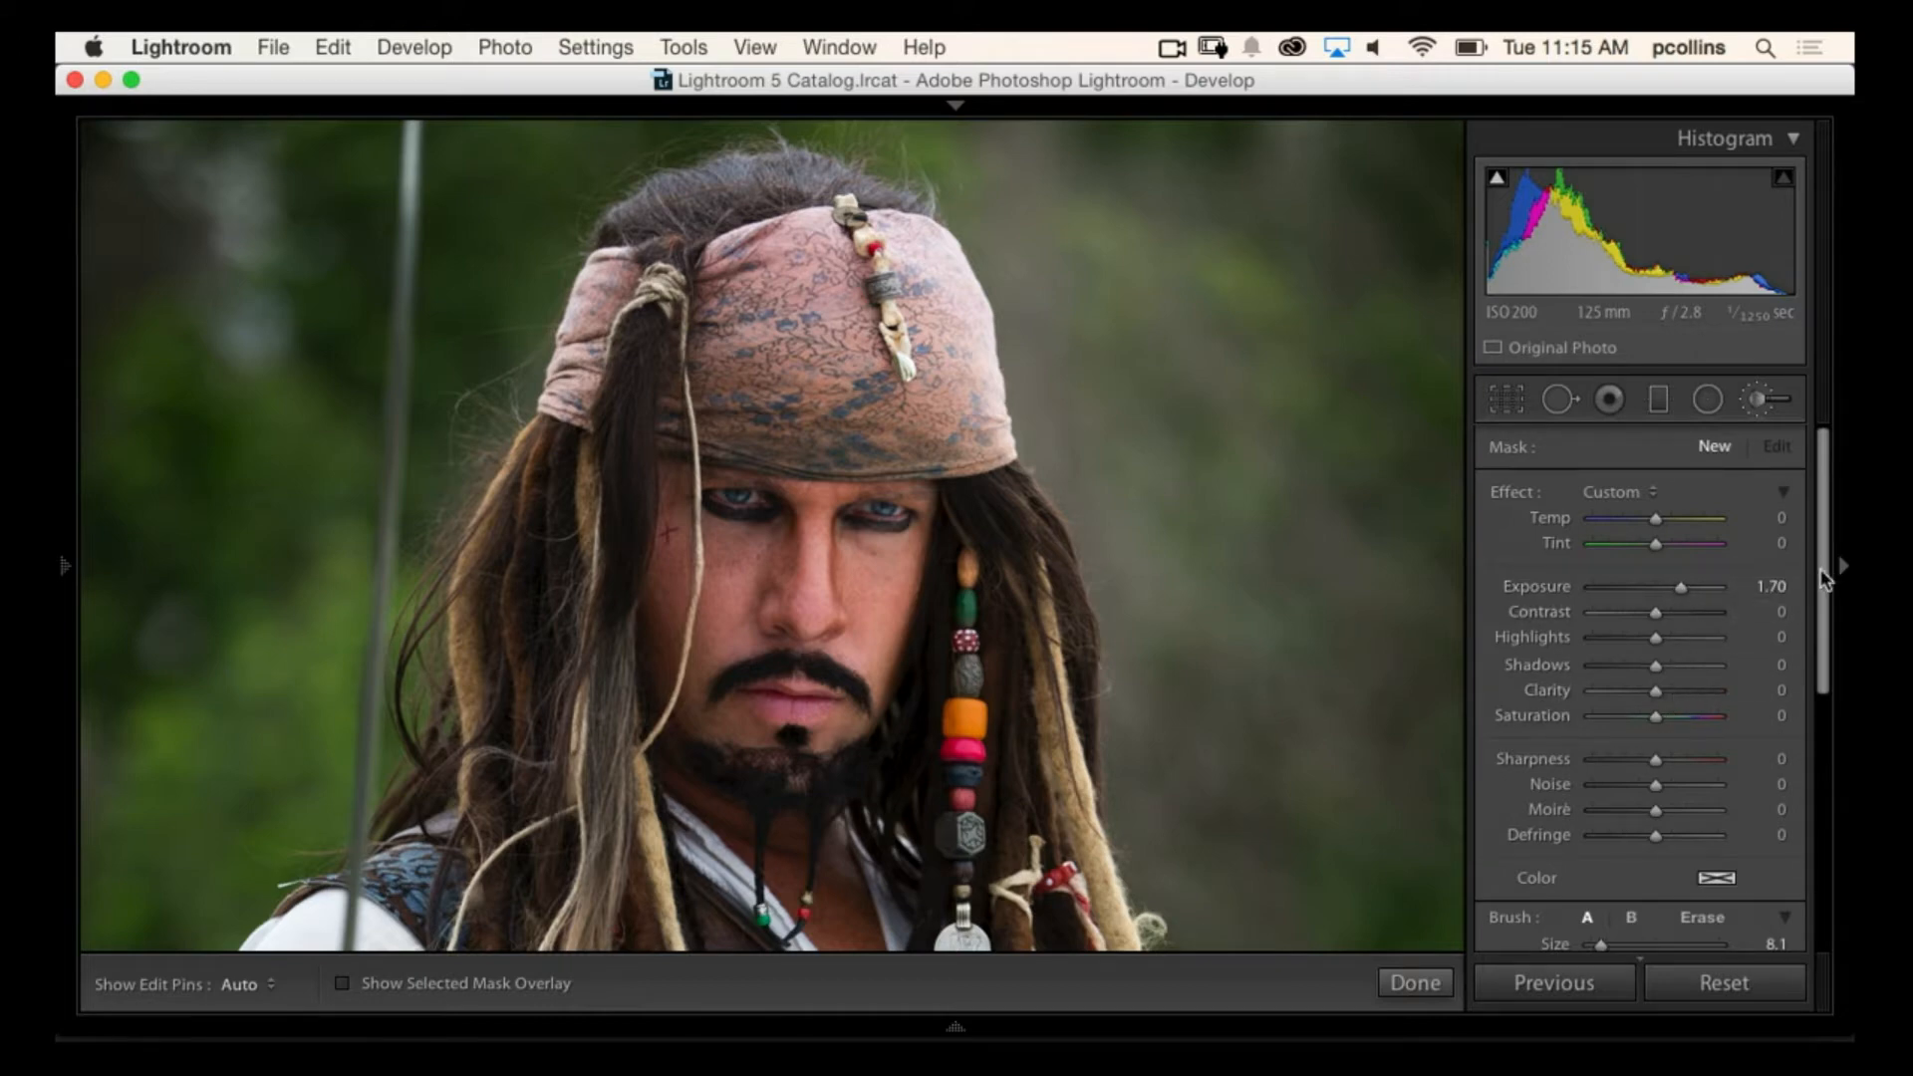
Step: Set the brush Feather to 0 and paint a long hard-edged stroke on the background beside the pirate's head
{"action": "left_click_drag", "start_coordinate": [1823, 580], "coordinate": [1828, 725]}
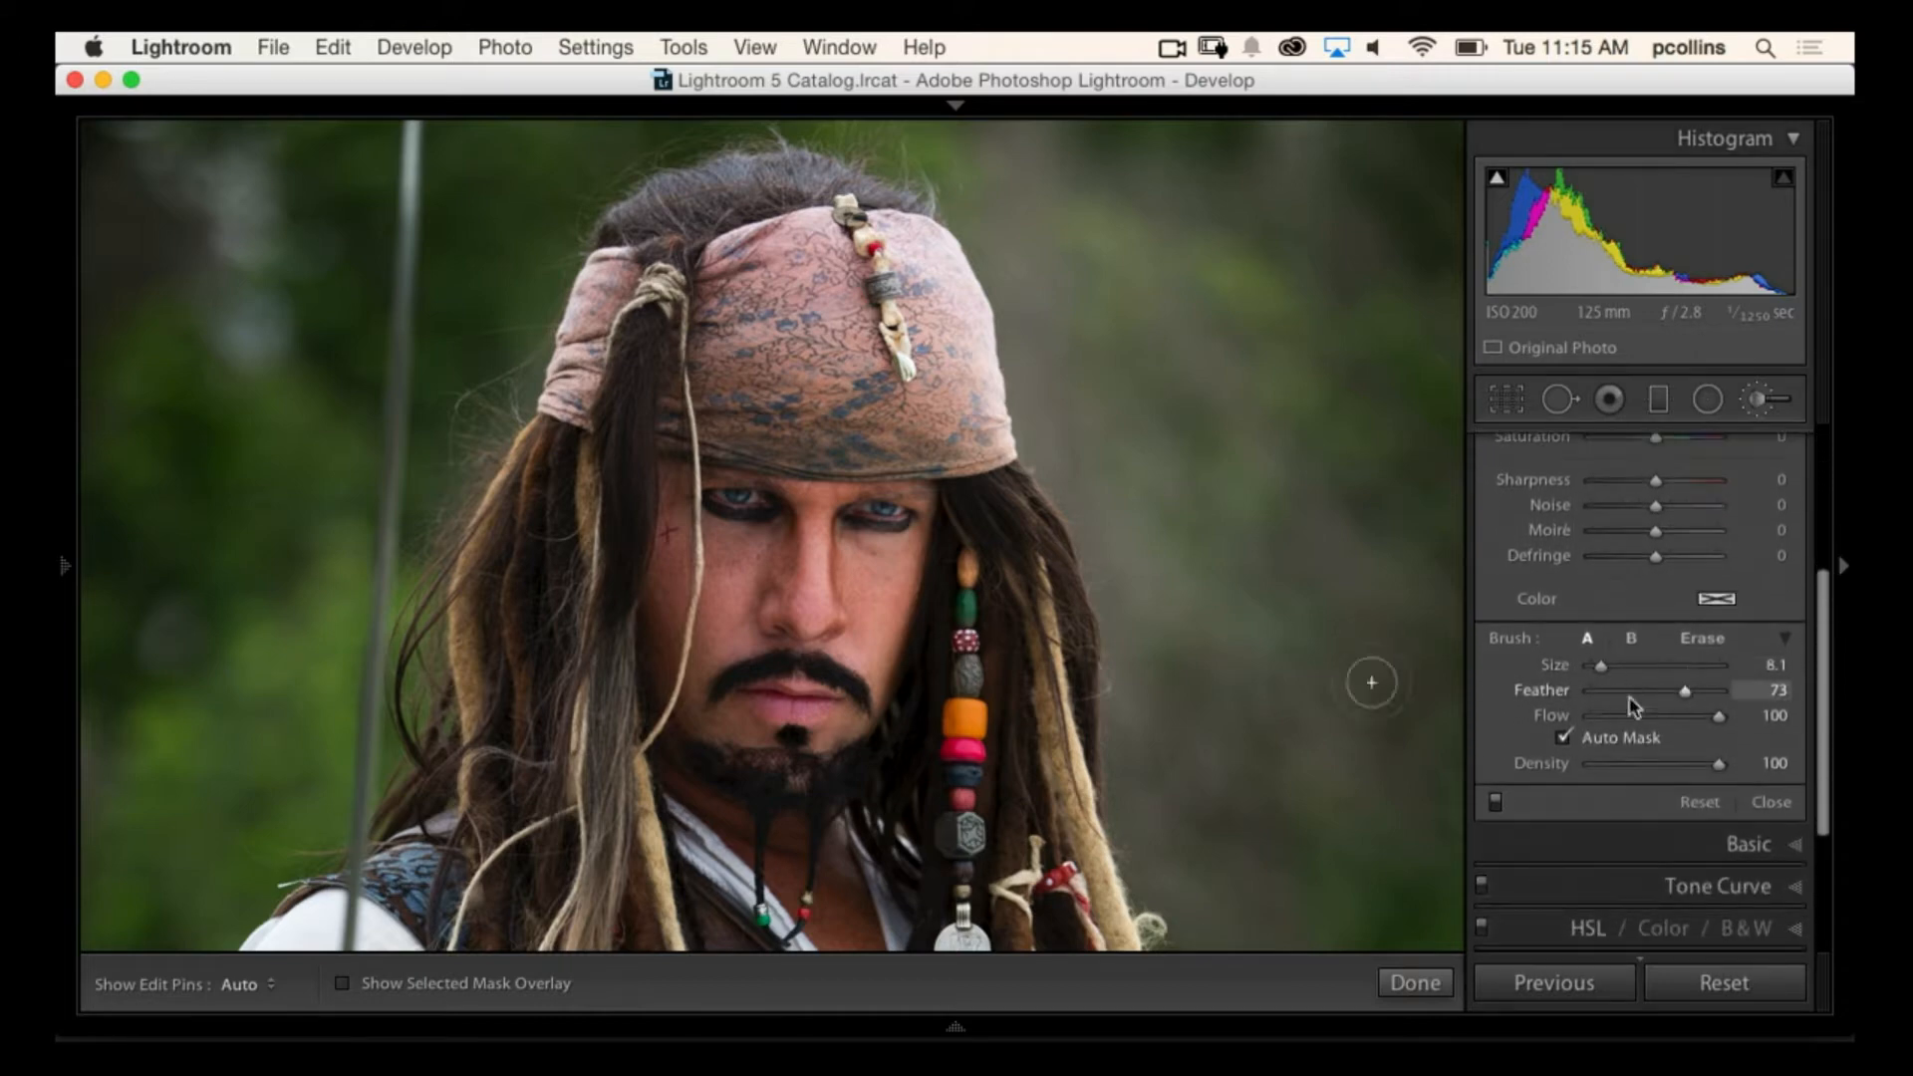
{"action": "left_click_drag", "start_coordinate": [1688, 694], "coordinate": [1576, 700]}
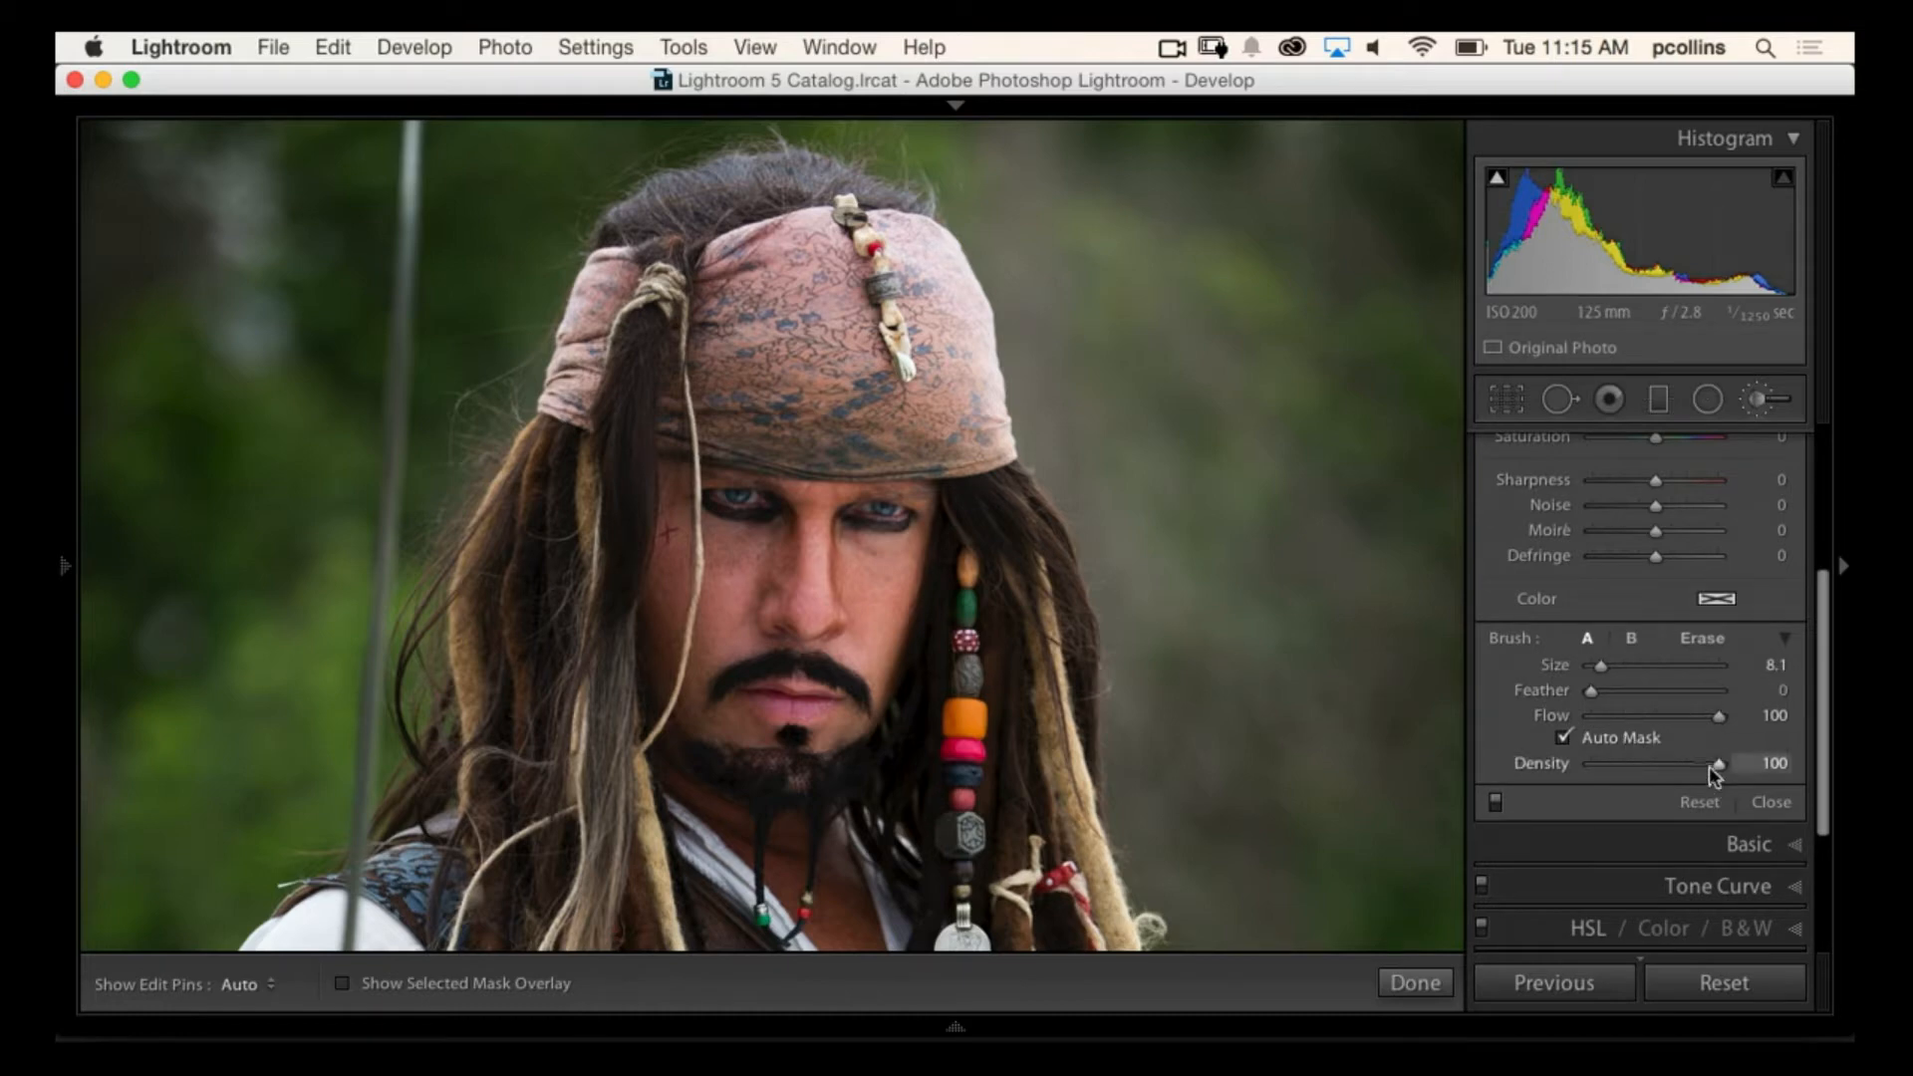
{"action": "key", "text": "h"}
{"action": "left_click_drag", "start_coordinate": [1099, 247], "coordinate": [1181, 663]}
{"action": "key", "text": "h"}
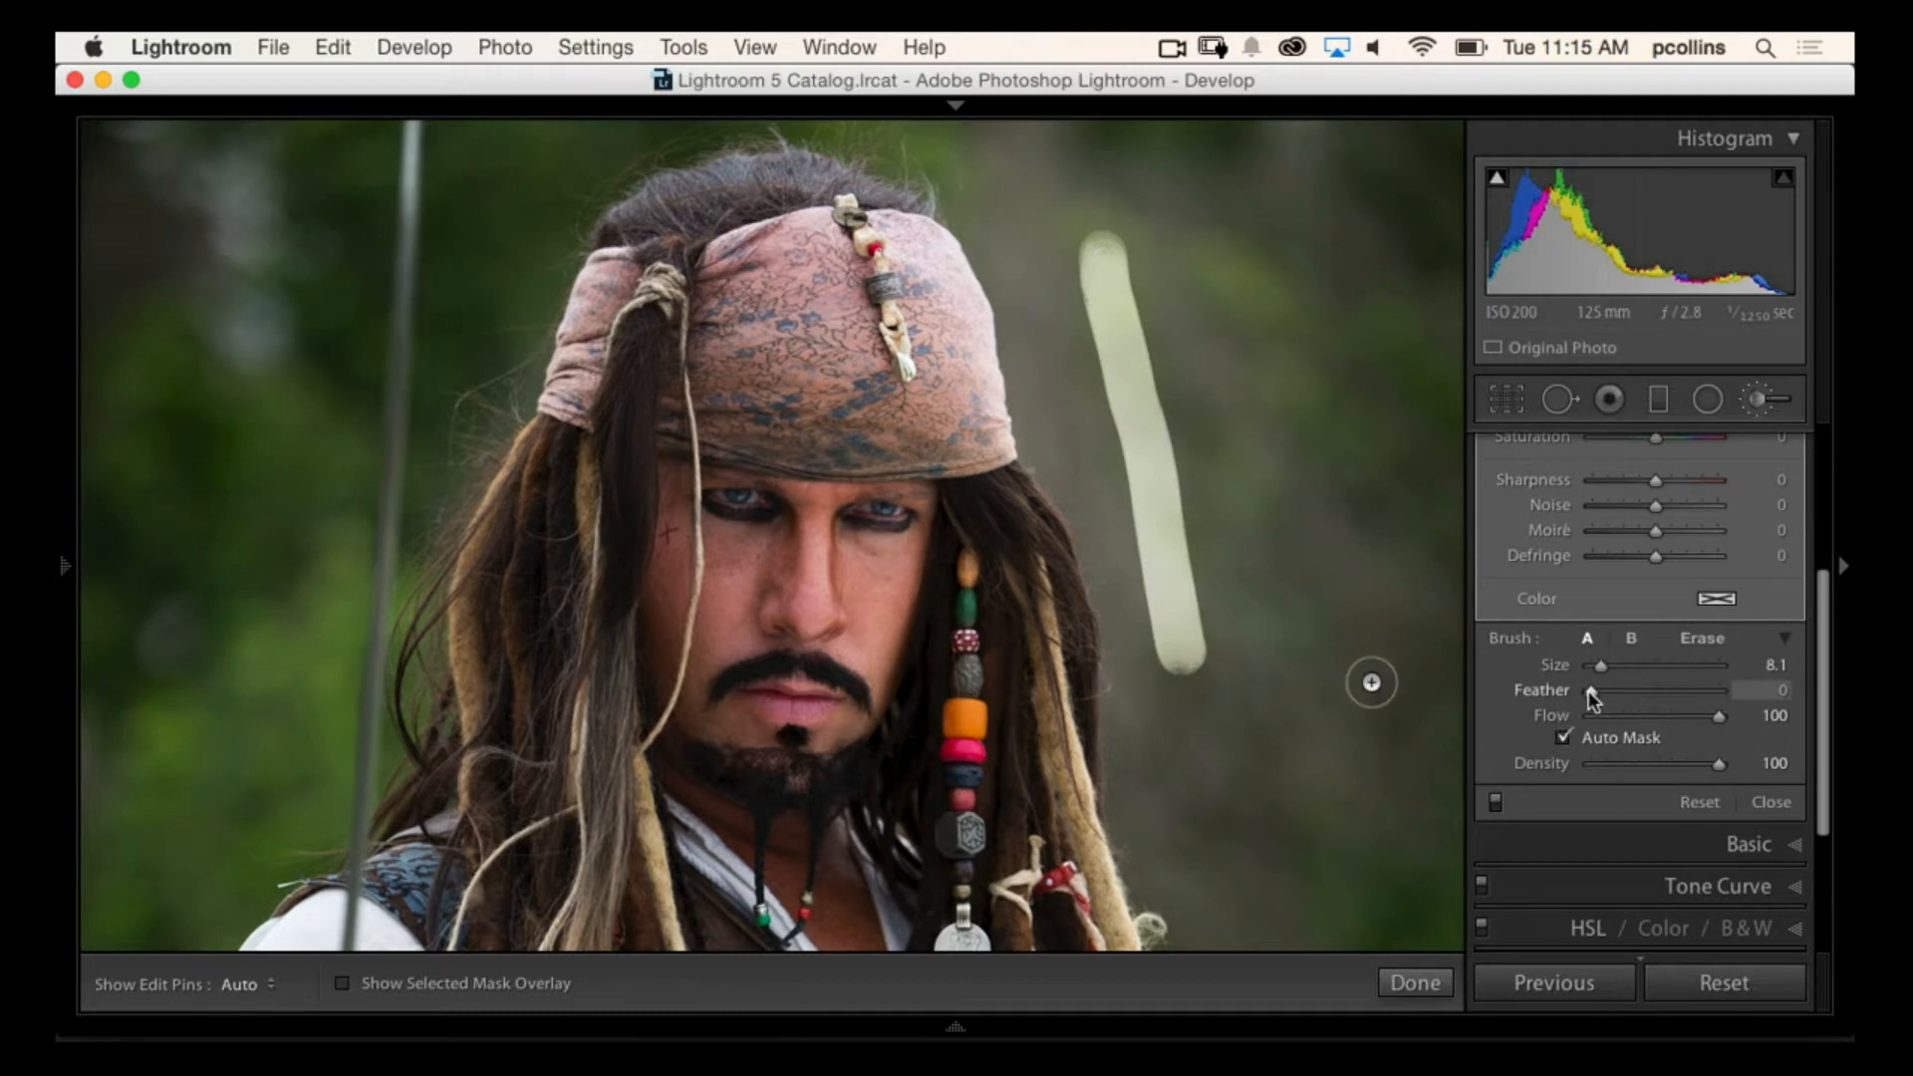
Step: Paint a background stroke with Feather at 100, and another beside it with Auto Mask turned off
{"action": "left_click_drag", "start_coordinate": [1198, 241], "coordinate": [1306, 638]}
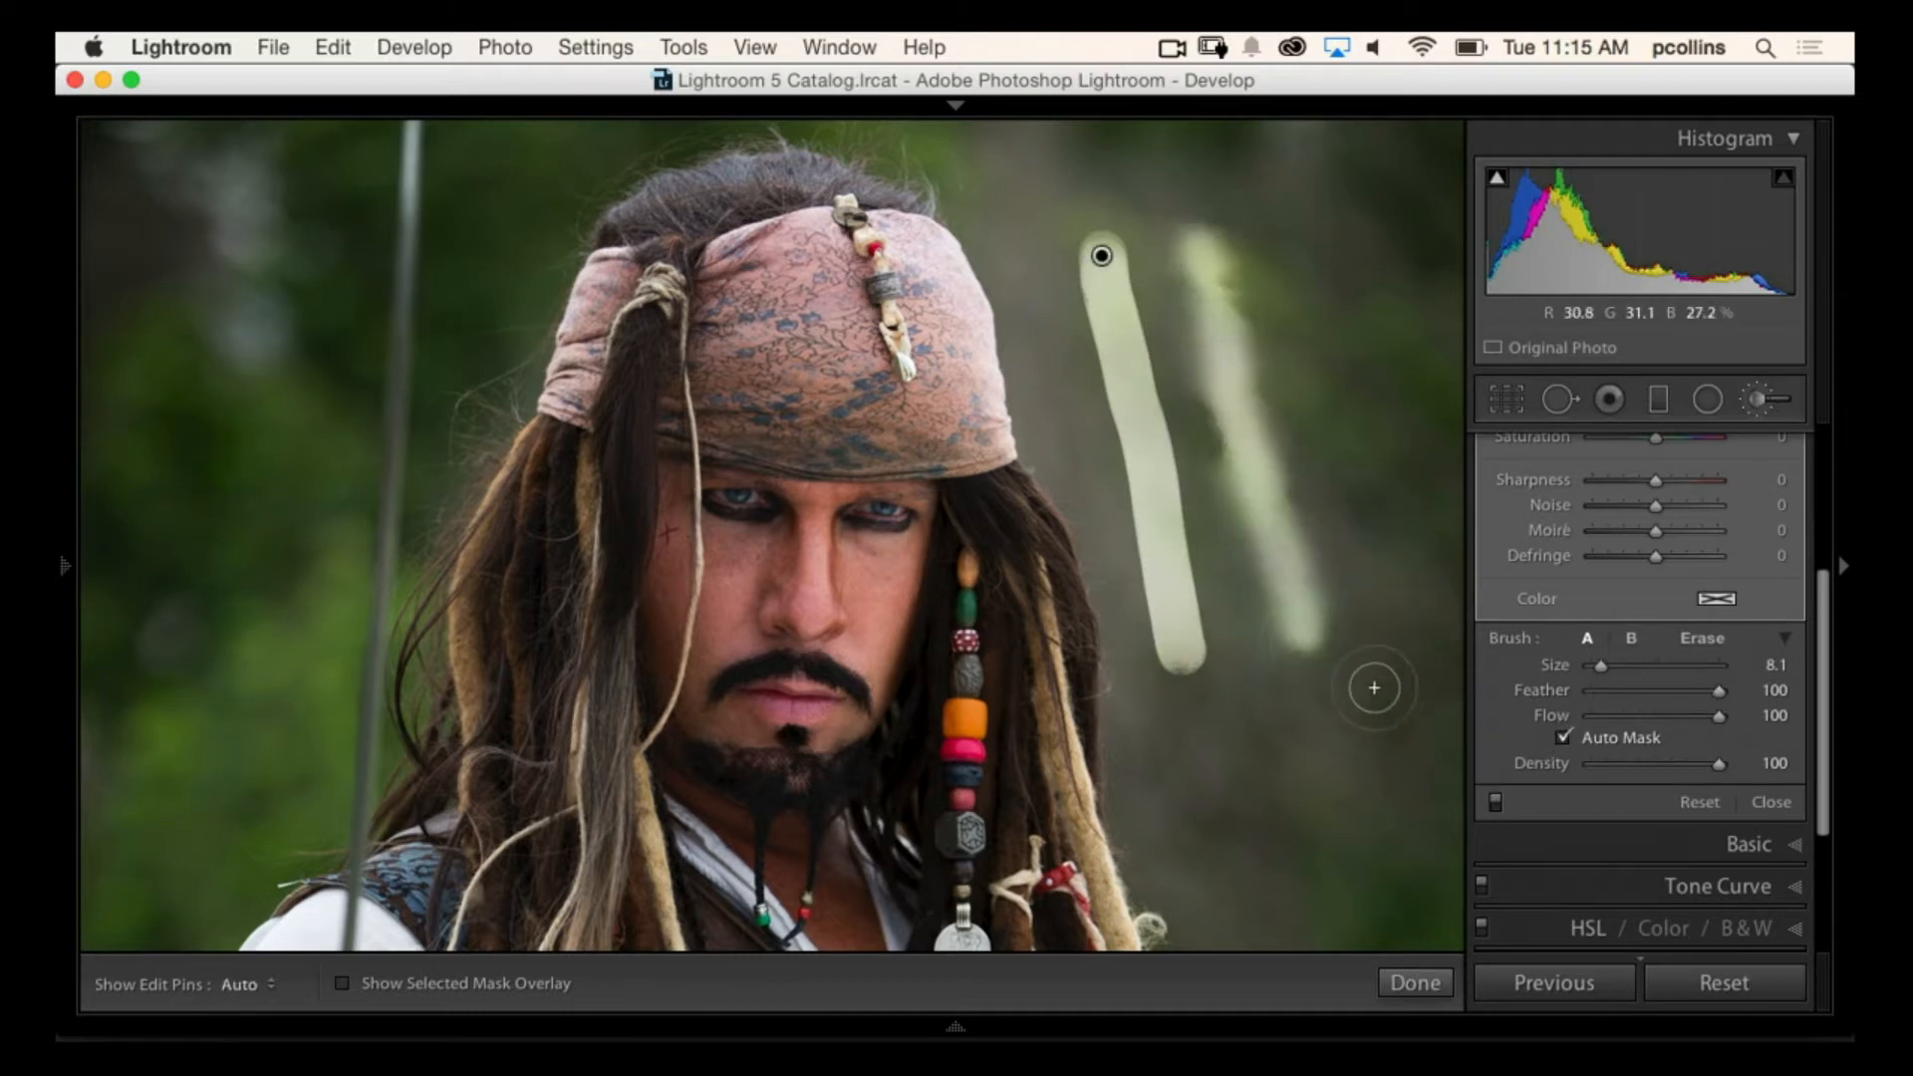
{"action": "left_click", "coordinate": [1564, 739]}
{"action": "left_click_drag", "start_coordinate": [1276, 248], "coordinate": [1407, 593]}
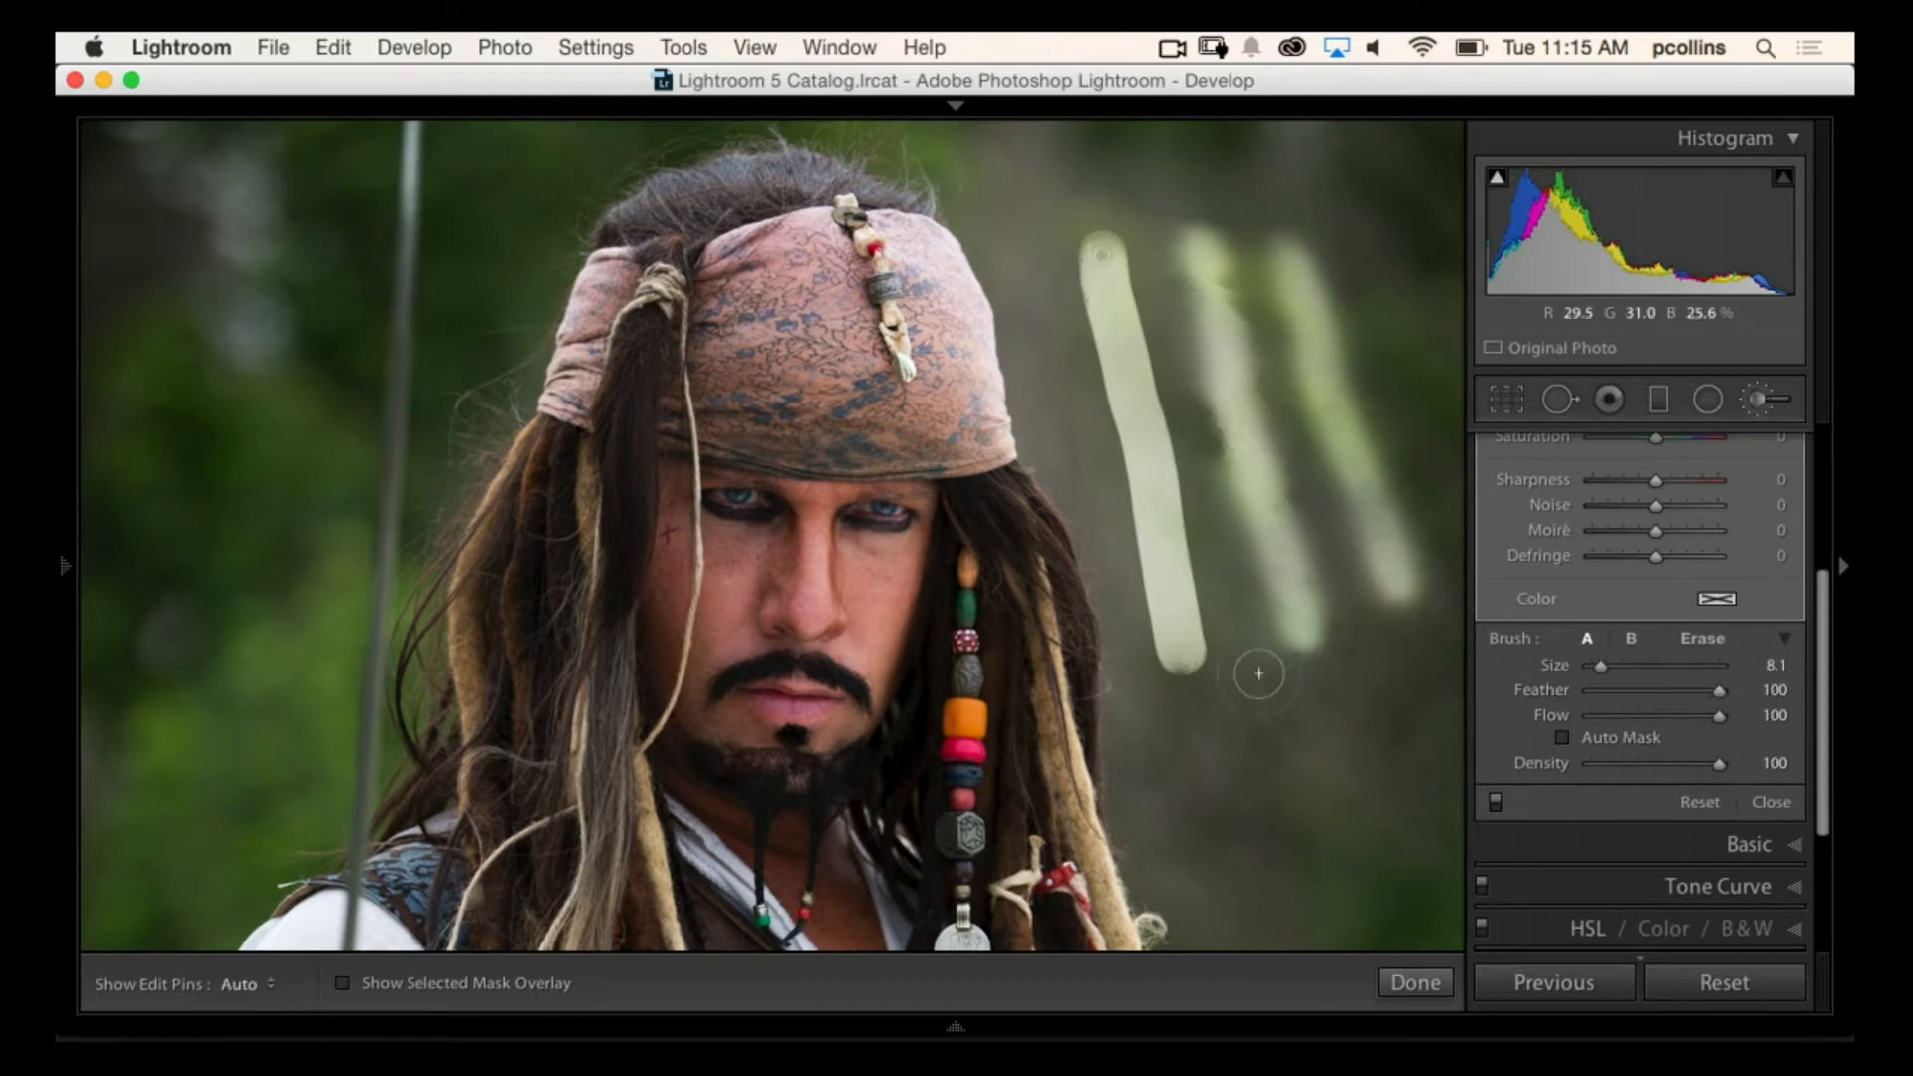
Step: Undo the three test brush strokes on the background
{"action": "key", "text": "super+z"}
{"action": "key", "text": "super+z"}
{"action": "key", "text": "super+z"}
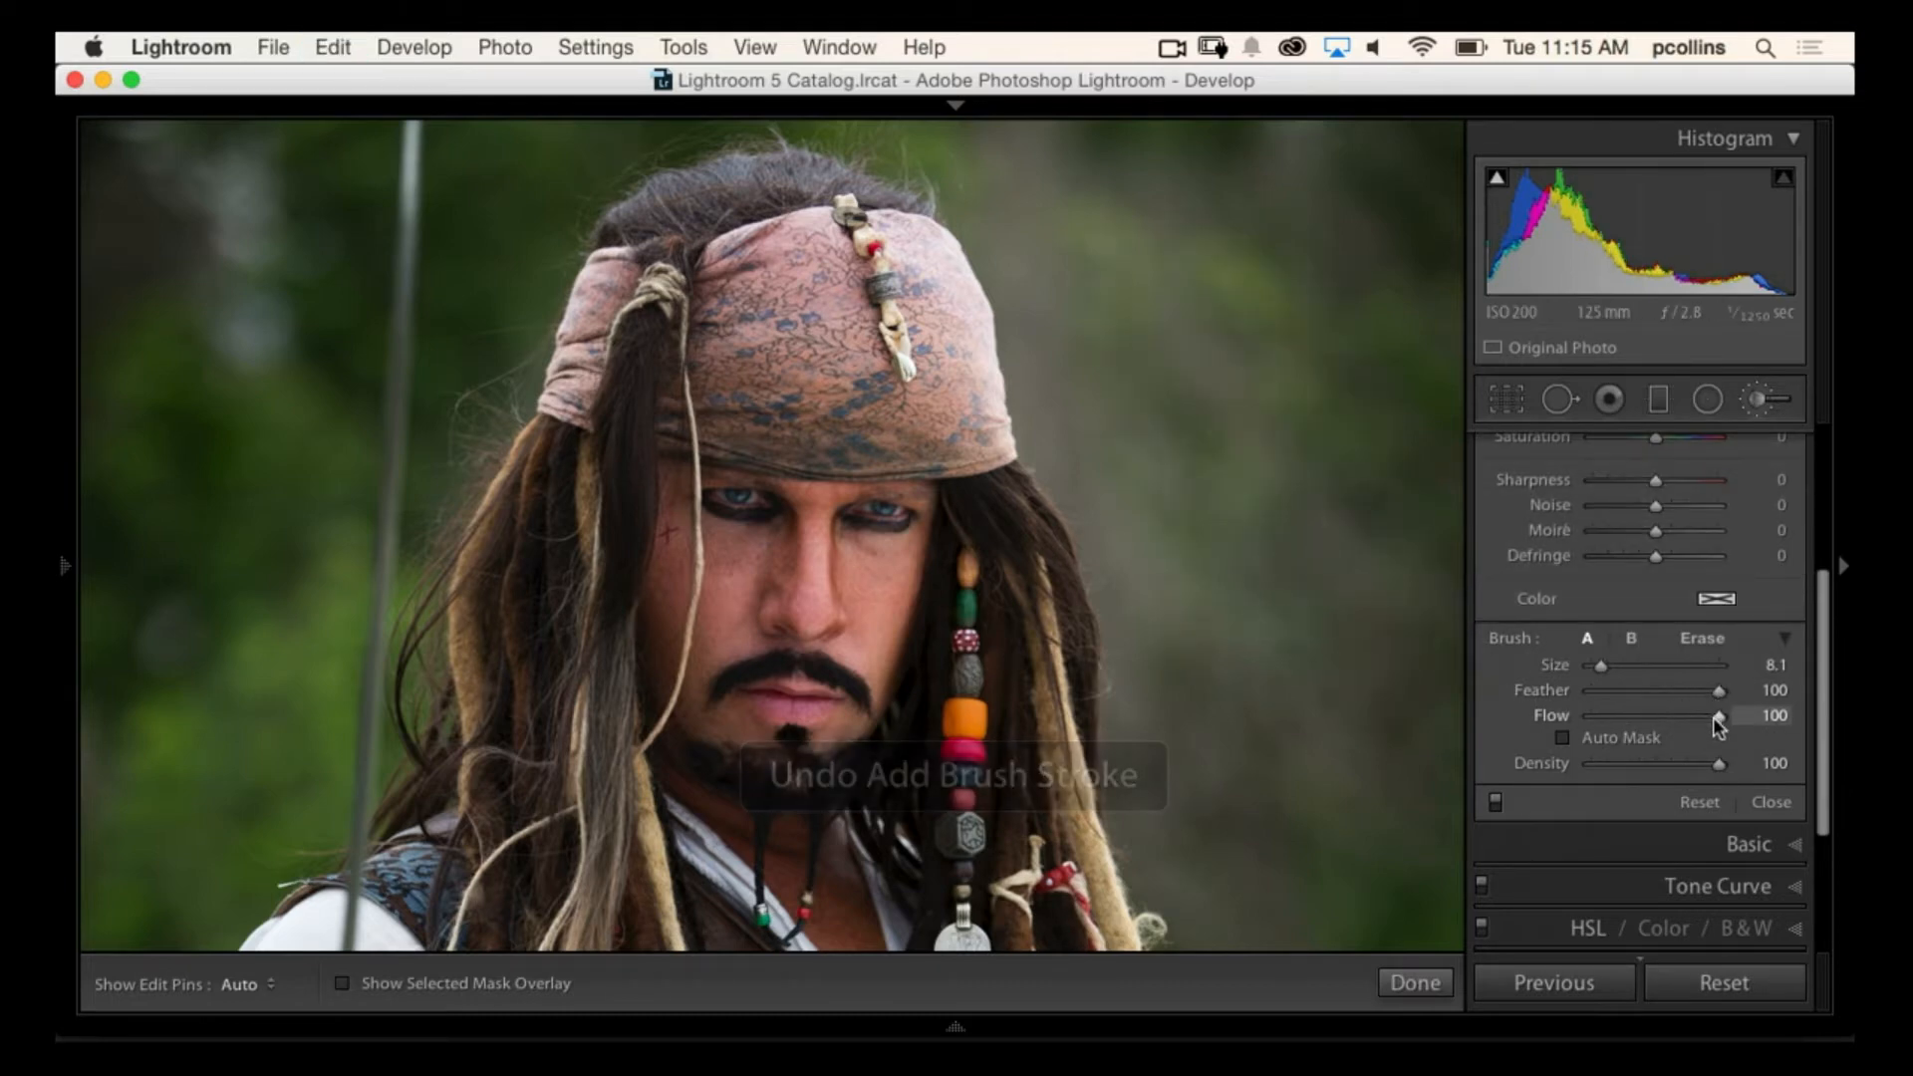
Step: Set the brush Flow to 49 and build up a soft bright patch on the background beside the pirate
{"action": "key", "text": "h"}
{"action": "mouse_move", "coordinate": [1206, 648]}
{"action": "left_mouse_down"}
{"action": "mouse_move", "coordinate": [1163, 458]}
{"action": "mouse_move", "coordinate": [1208, 642]}
{"action": "mouse_move", "coordinate": [1159, 488]}
{"action": "left_mouse_up"}
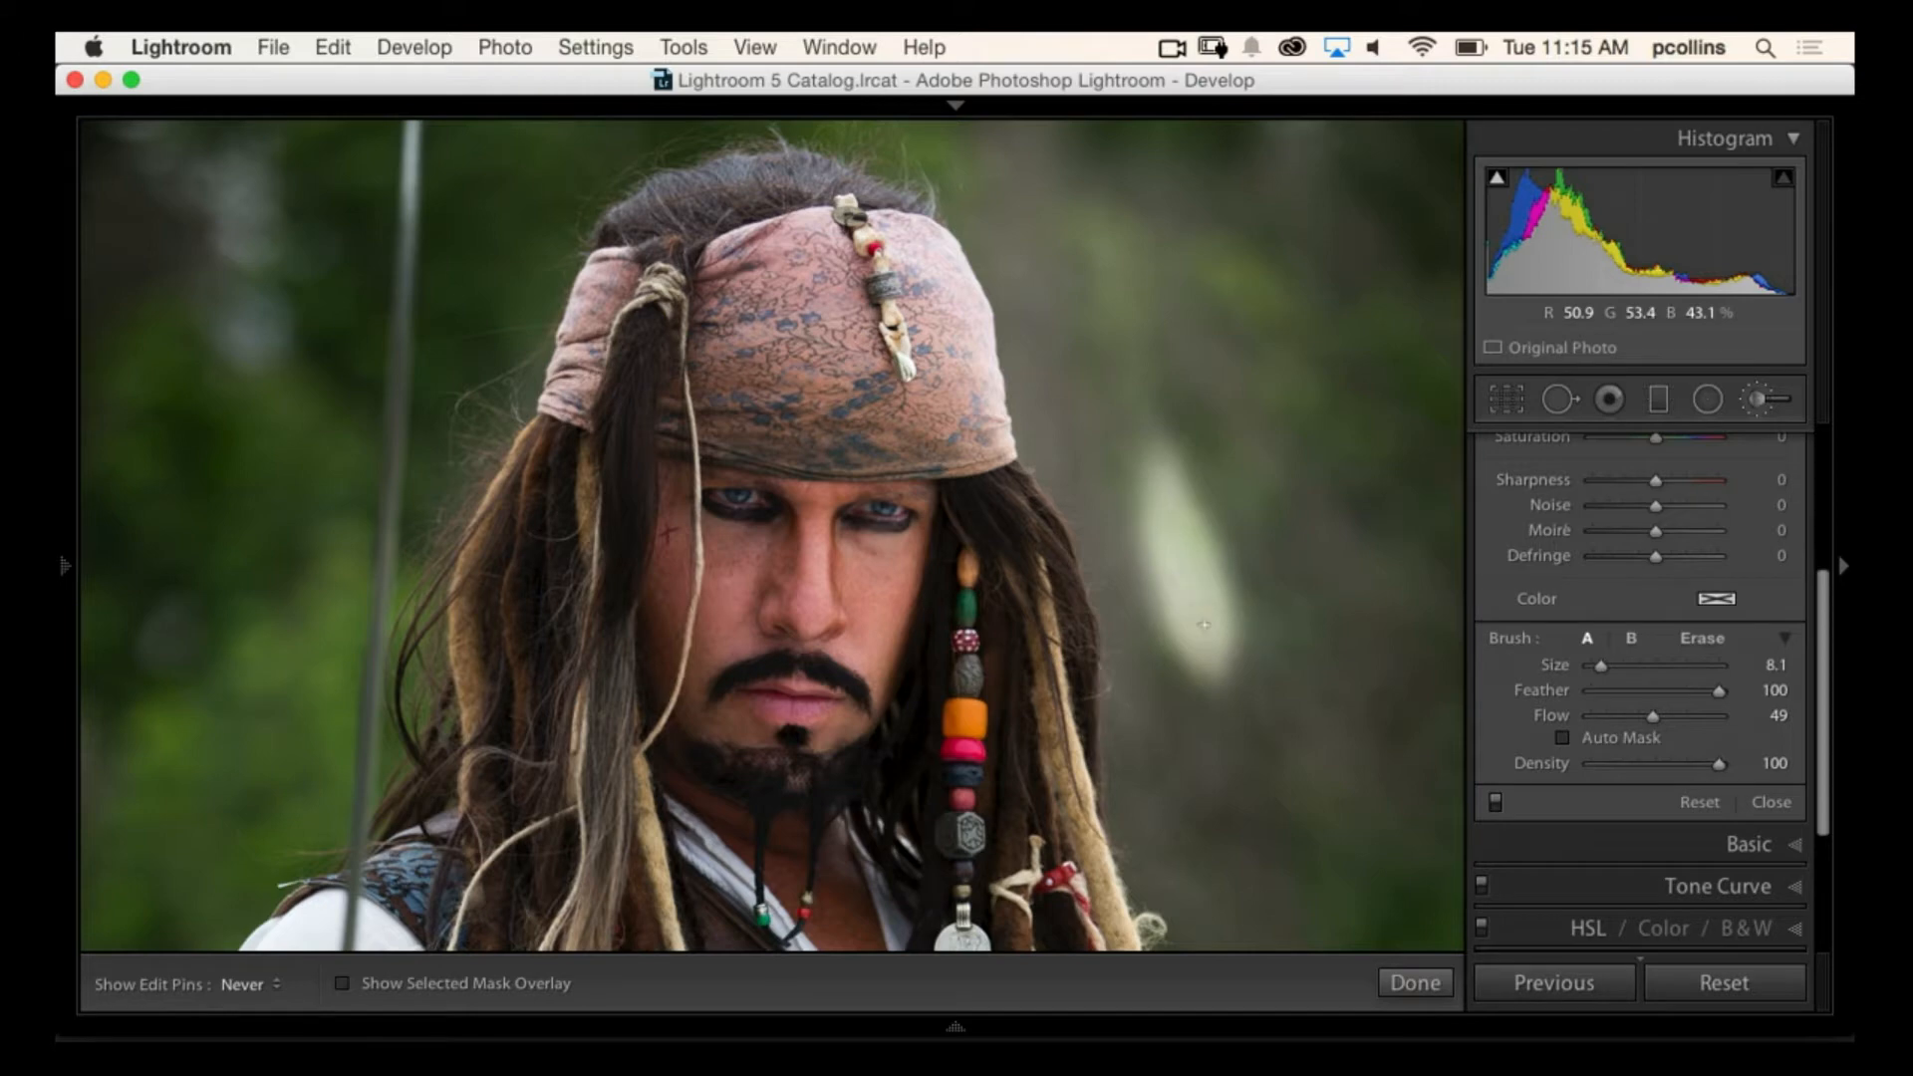
{"action": "key", "text": "h"}
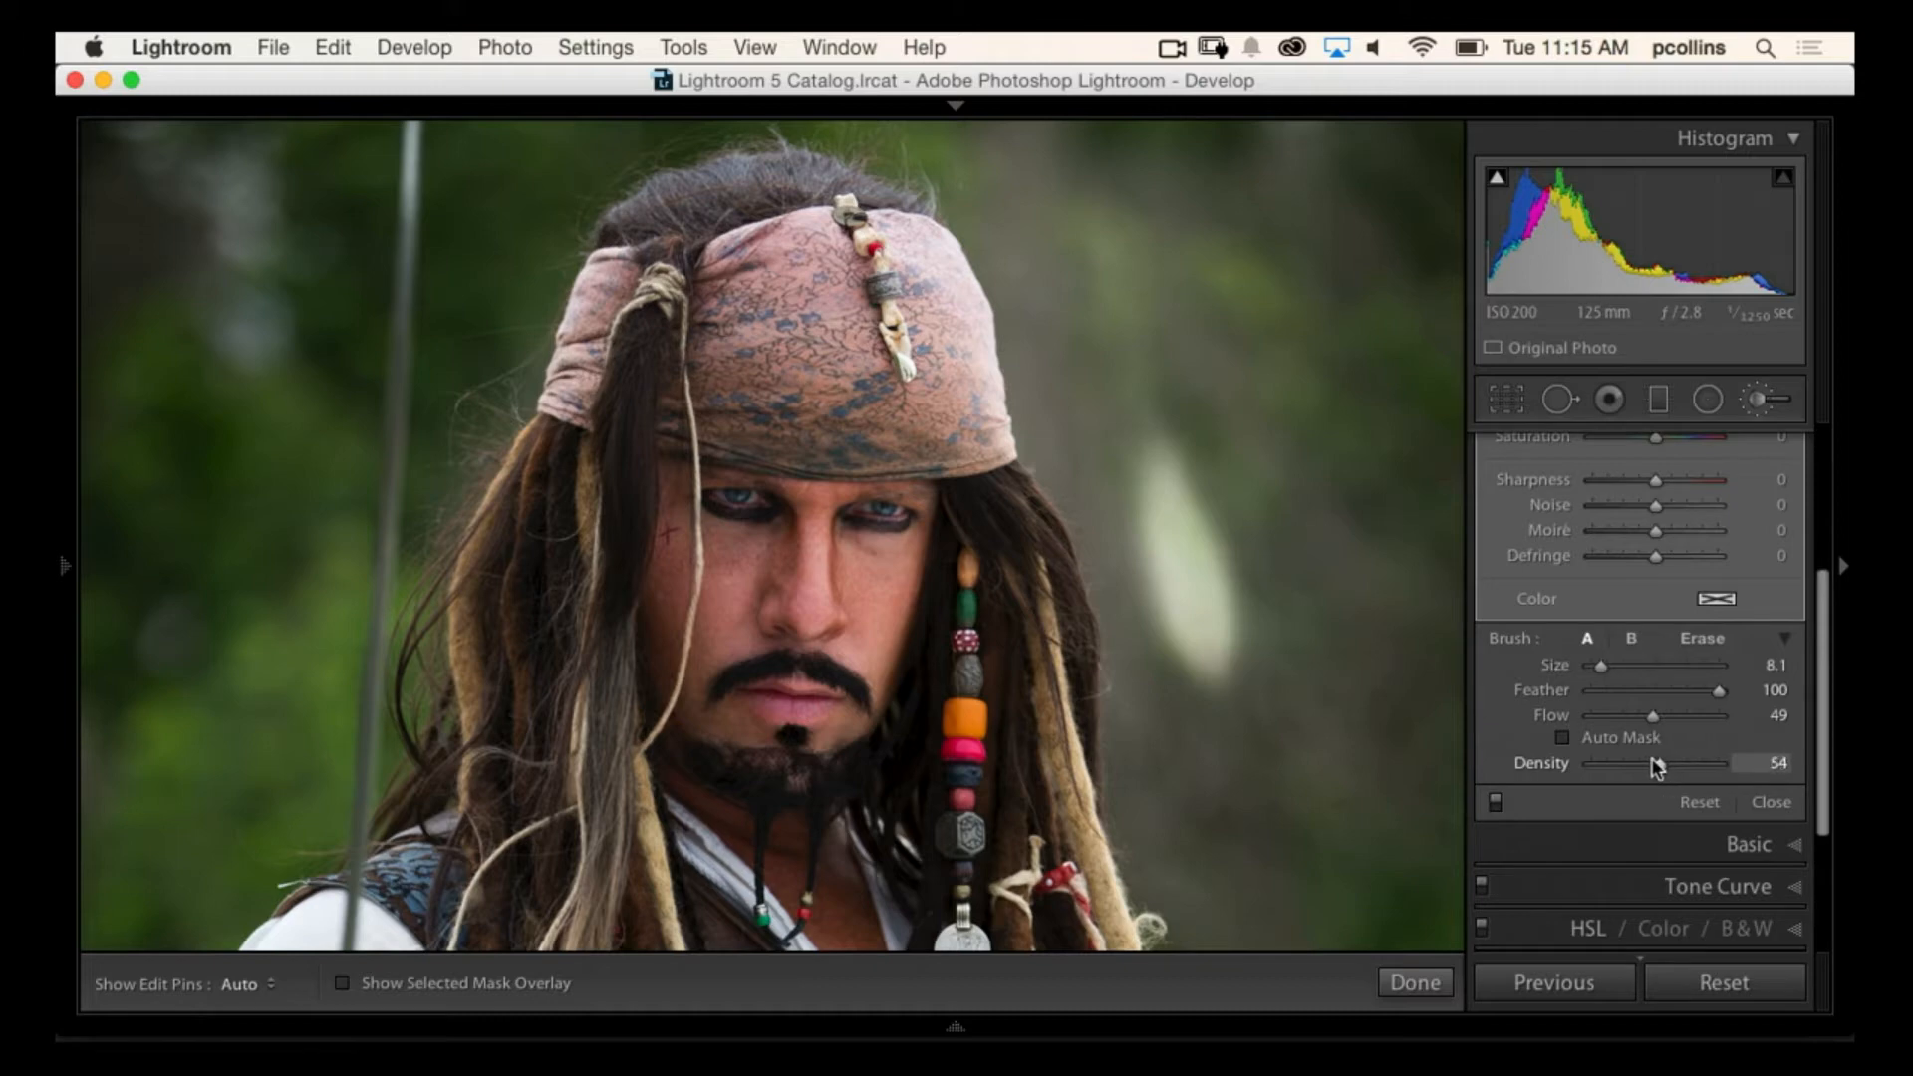
Step: Set the brush Density to 49 and paint a second soft patch next to the first one
{"action": "left_click_drag", "start_coordinate": [1656, 767], "coordinate": [1652, 766]}
{"action": "key", "text": "h"}
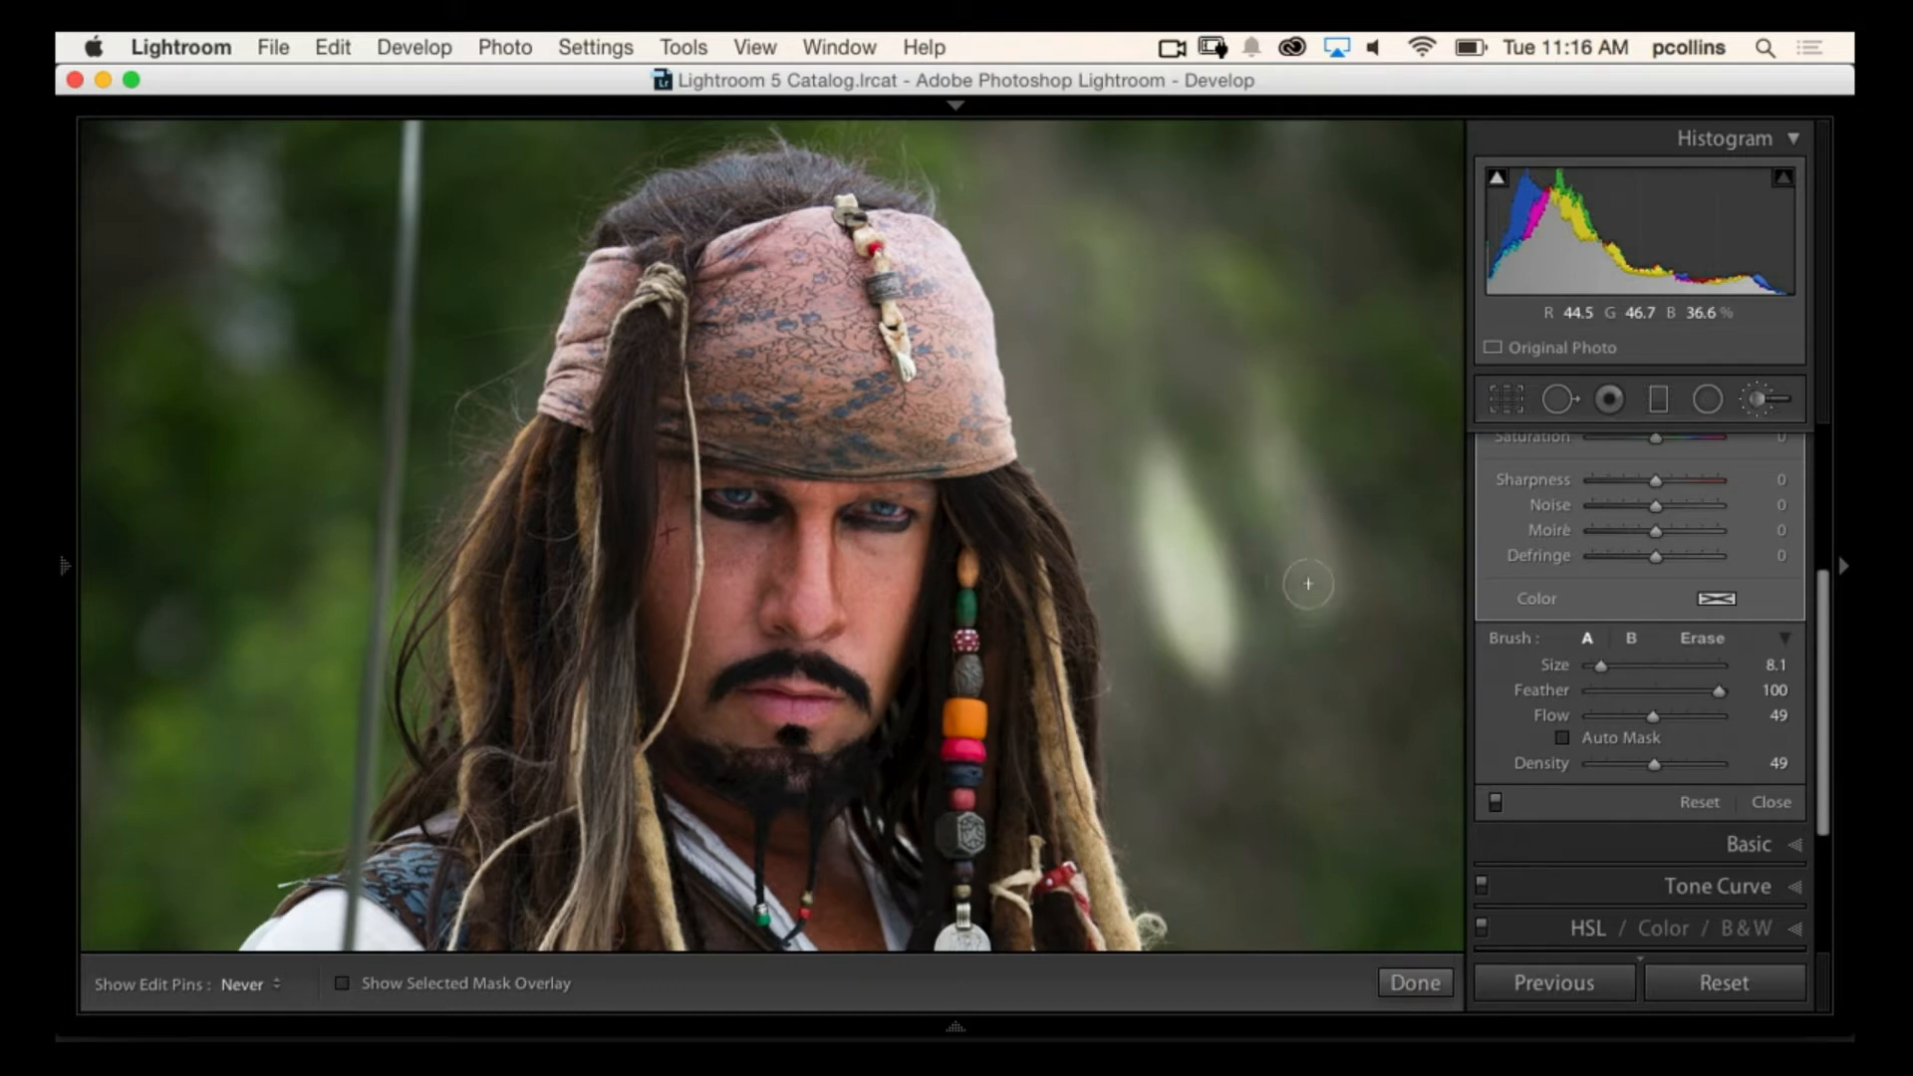
{"action": "key", "text": "h"}
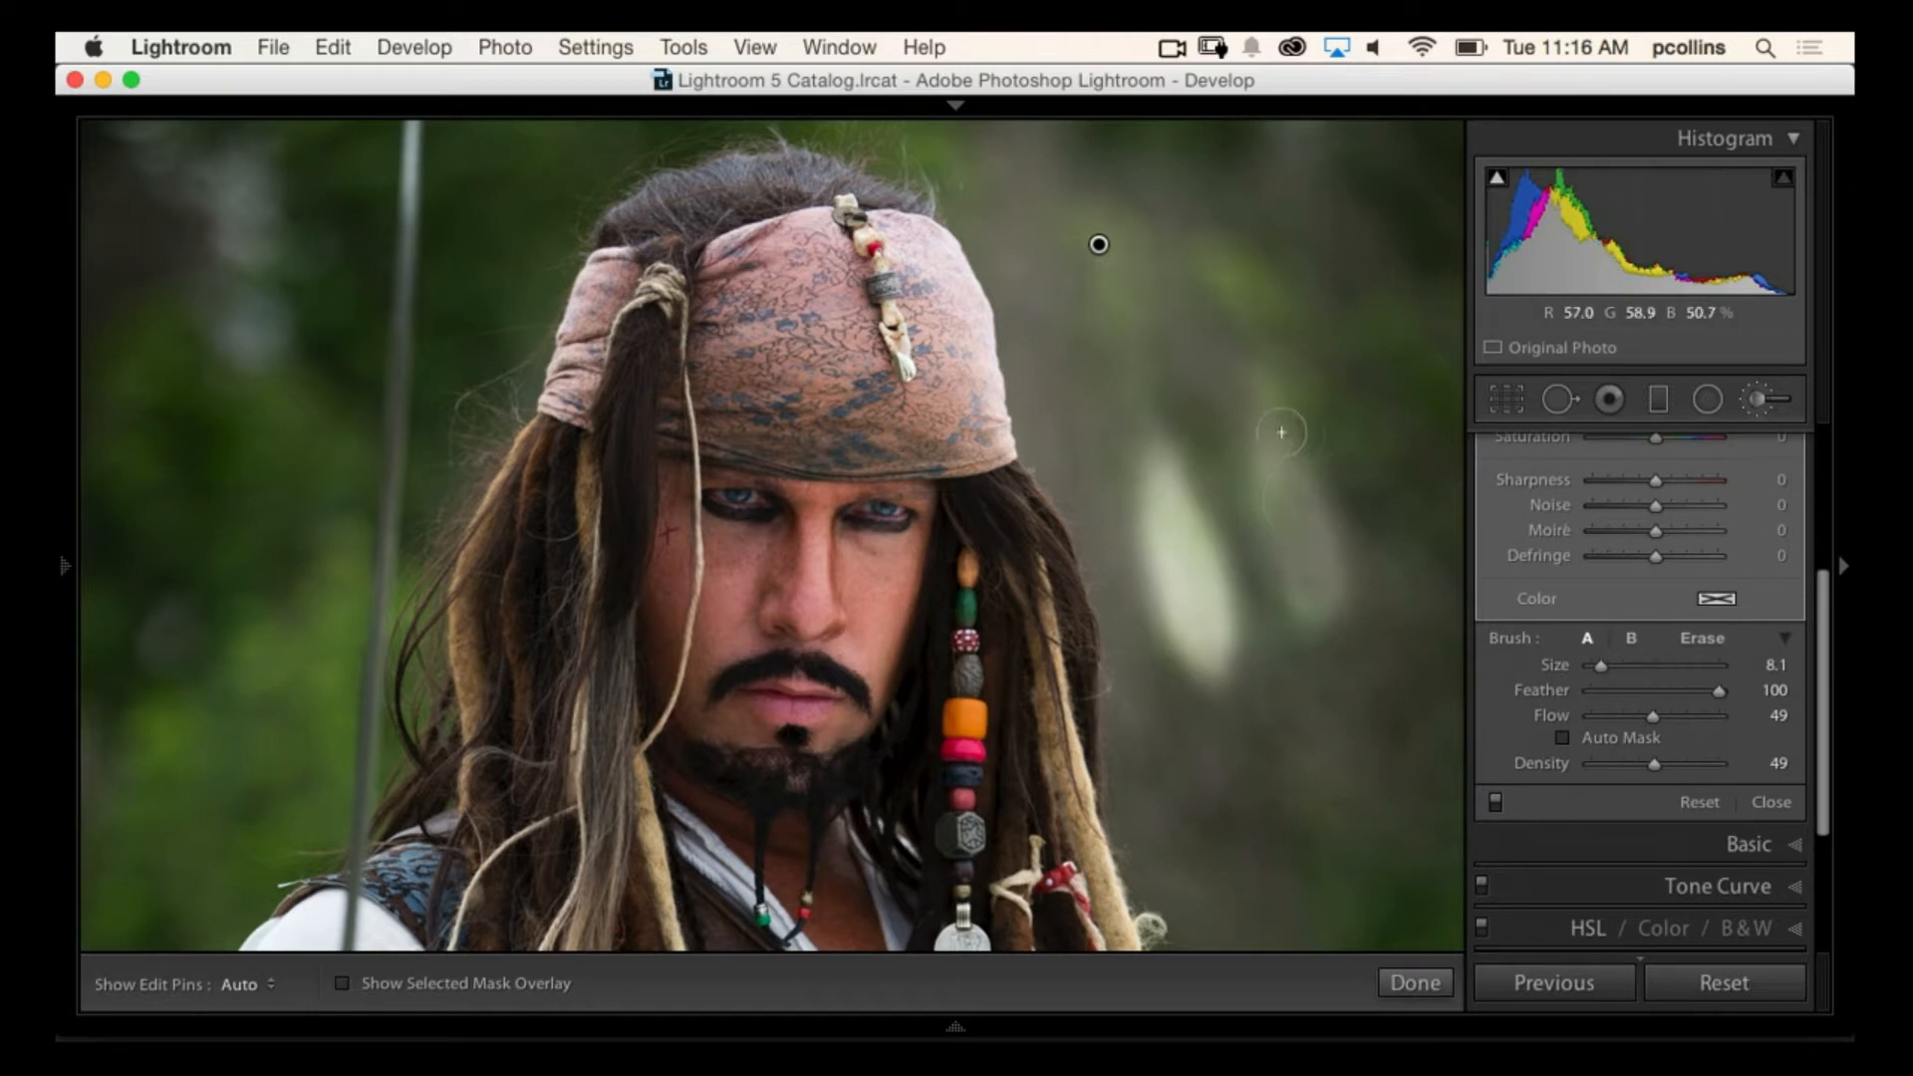
Step: Undo both background test patches and lightly brush the exposure adjustment over the pirate's nose and cheeks
{"action": "key", "text": "super+z"}
{"action": "key", "text": "super+z"}
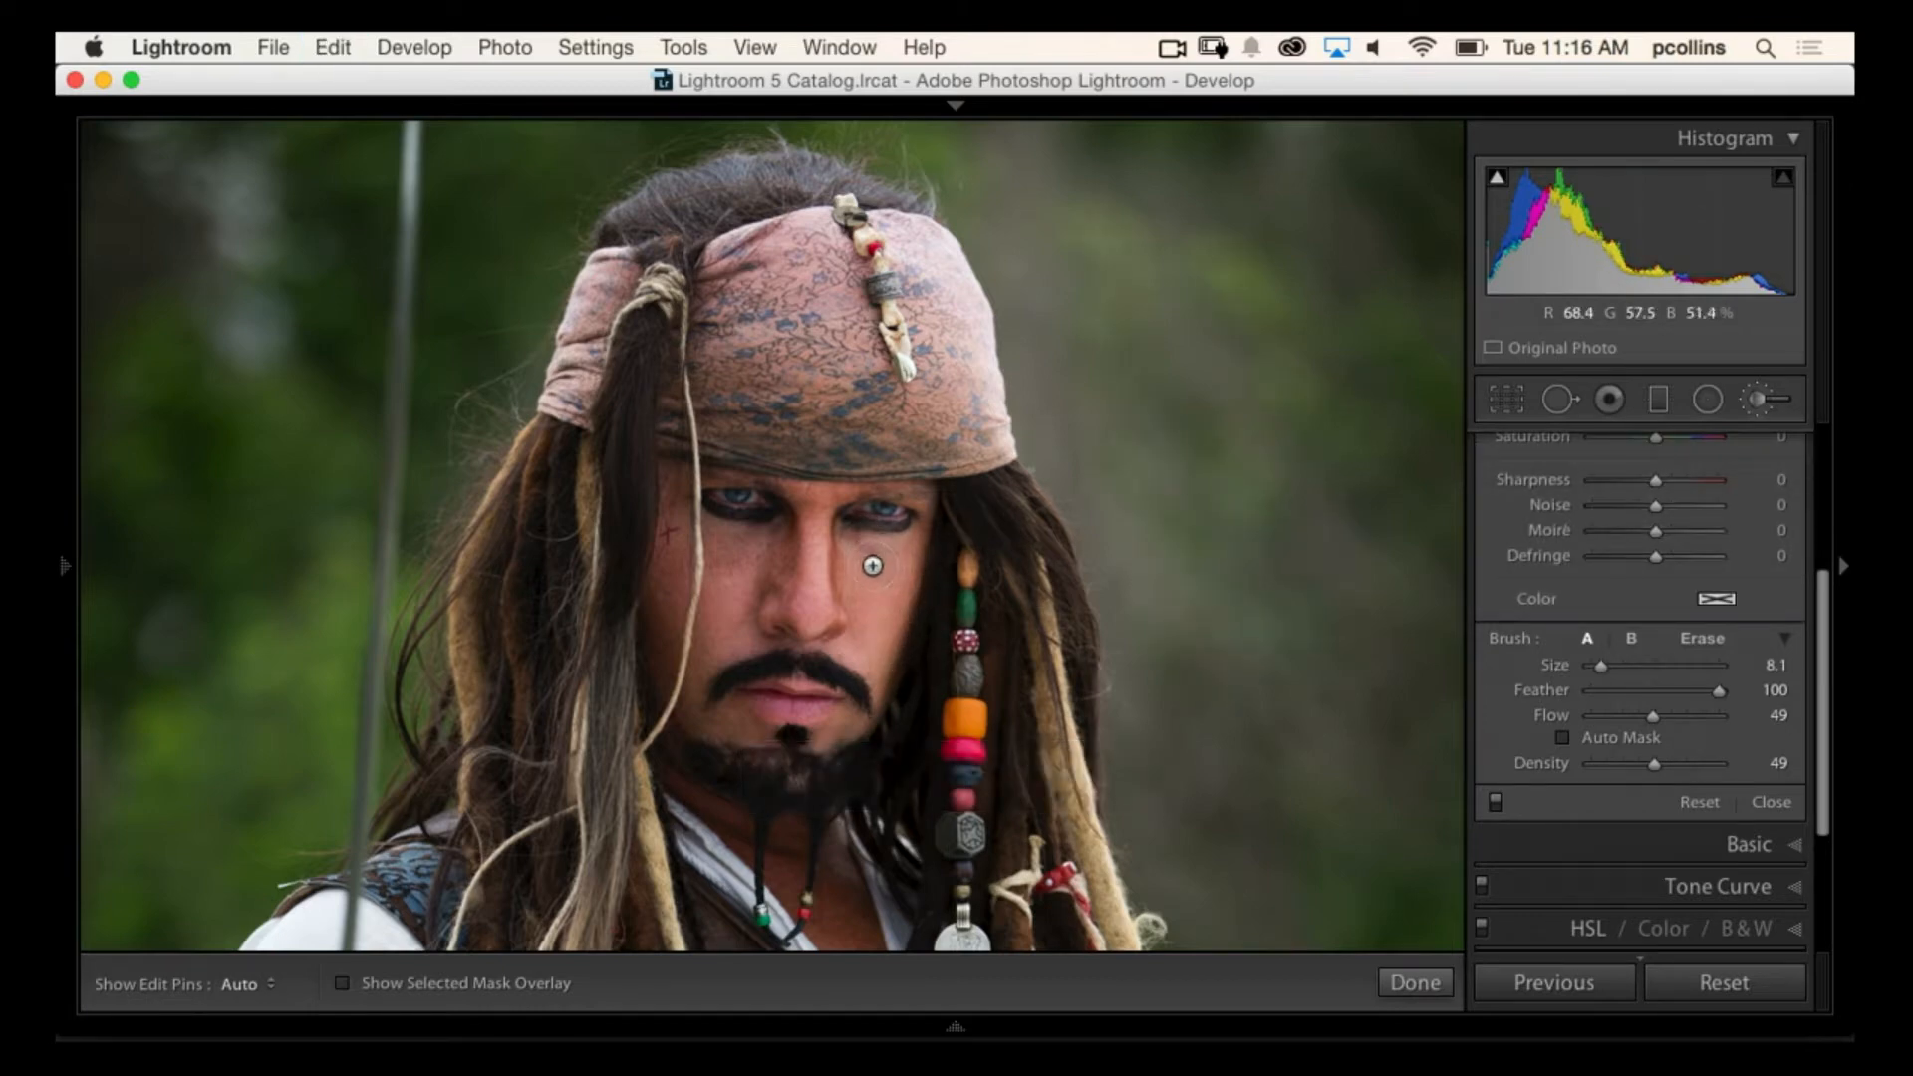
{"action": "key", "text": "h"}
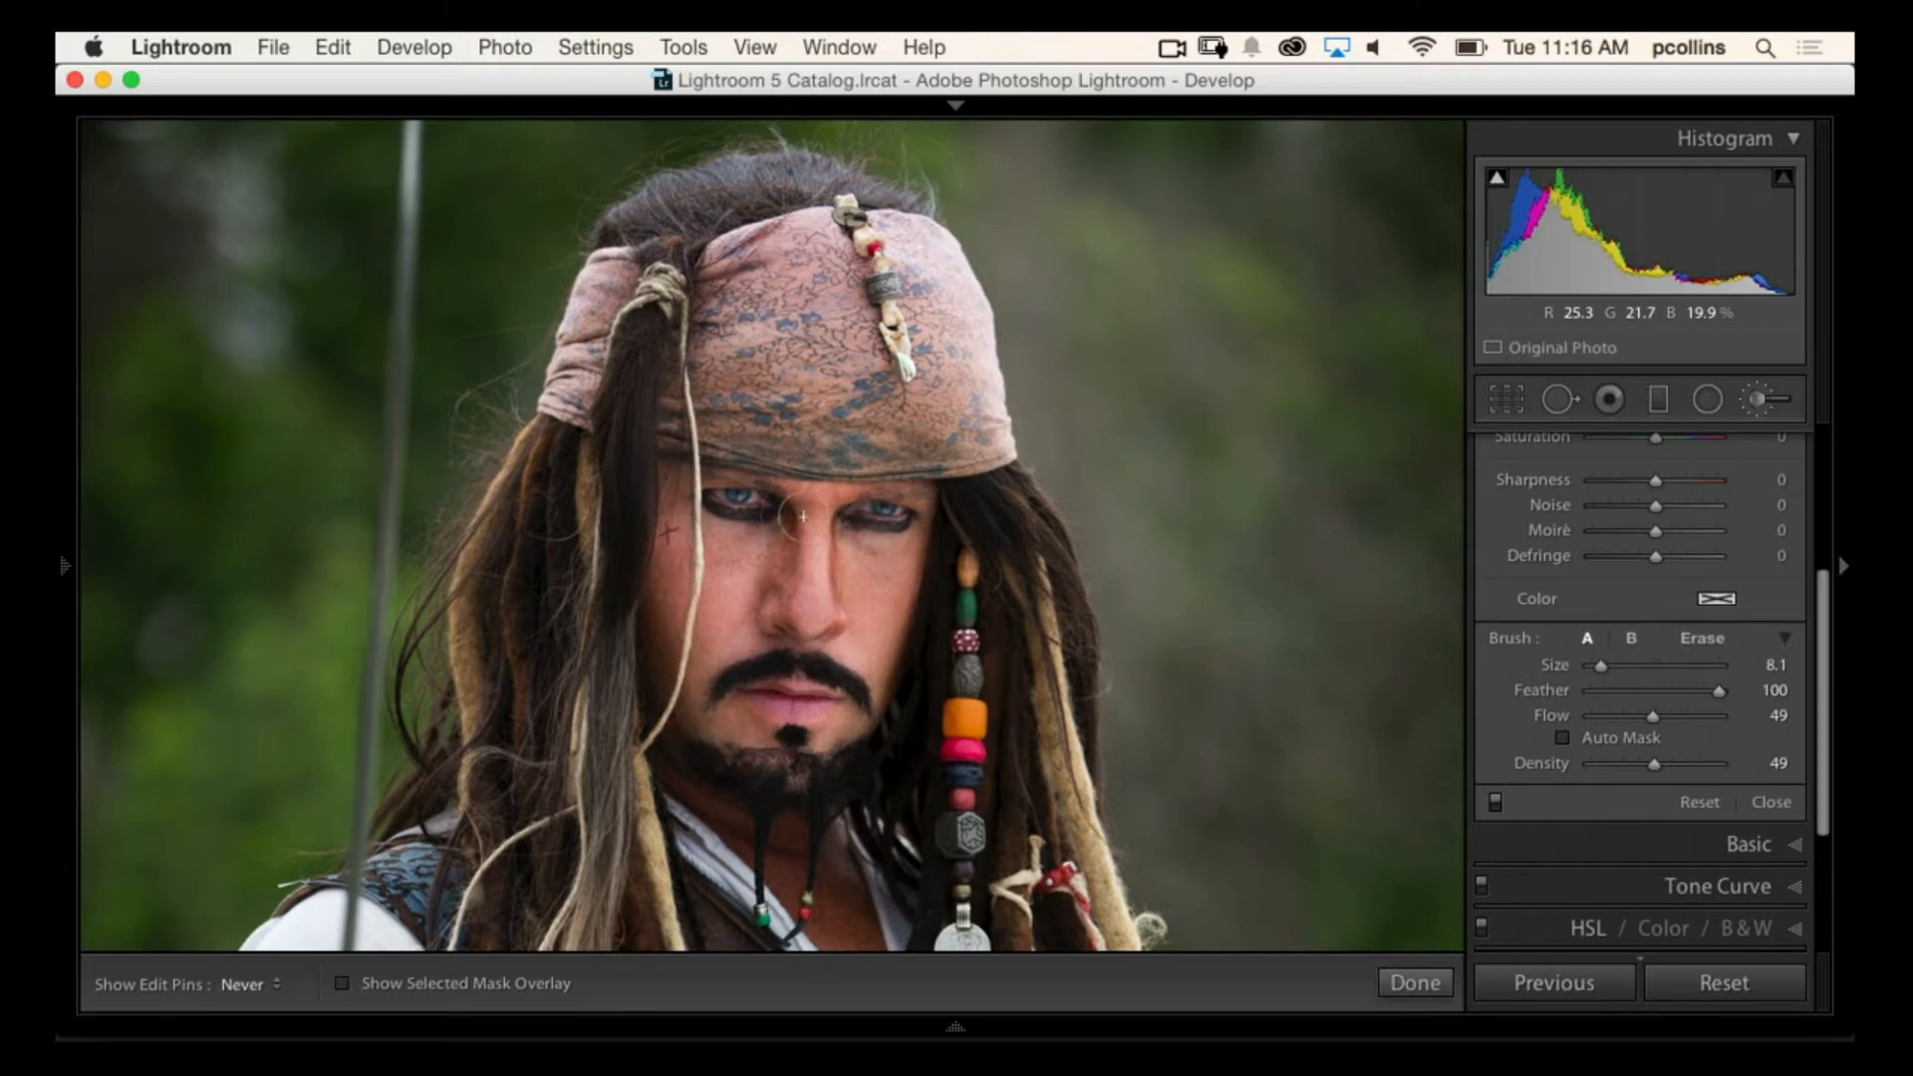
{"action": "left_click_drag", "start_coordinate": [782, 561], "coordinate": [787, 574]}
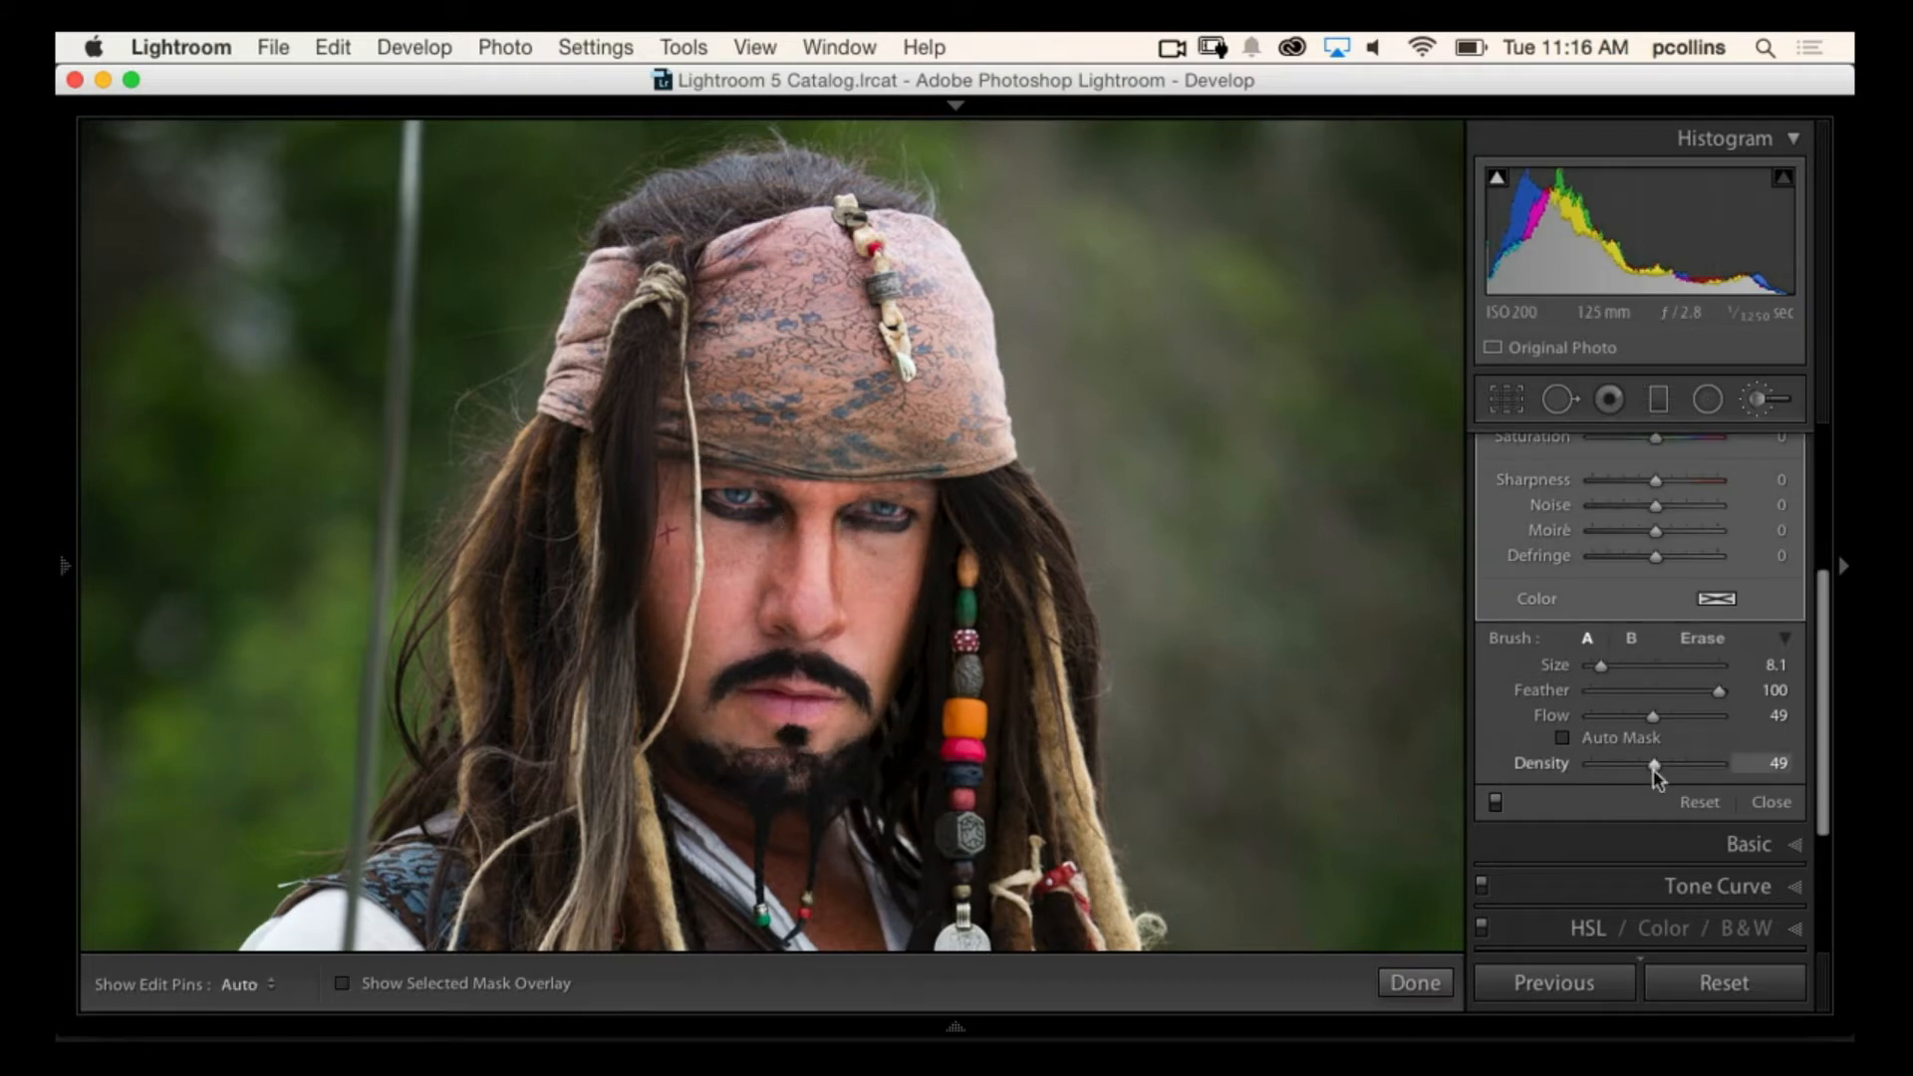
Step: Set the brush Density to 72 and raise the face adjustment's Exposure to 2.57
{"action": "left_click_drag", "start_coordinate": [1678, 766], "coordinate": [1684, 766]}
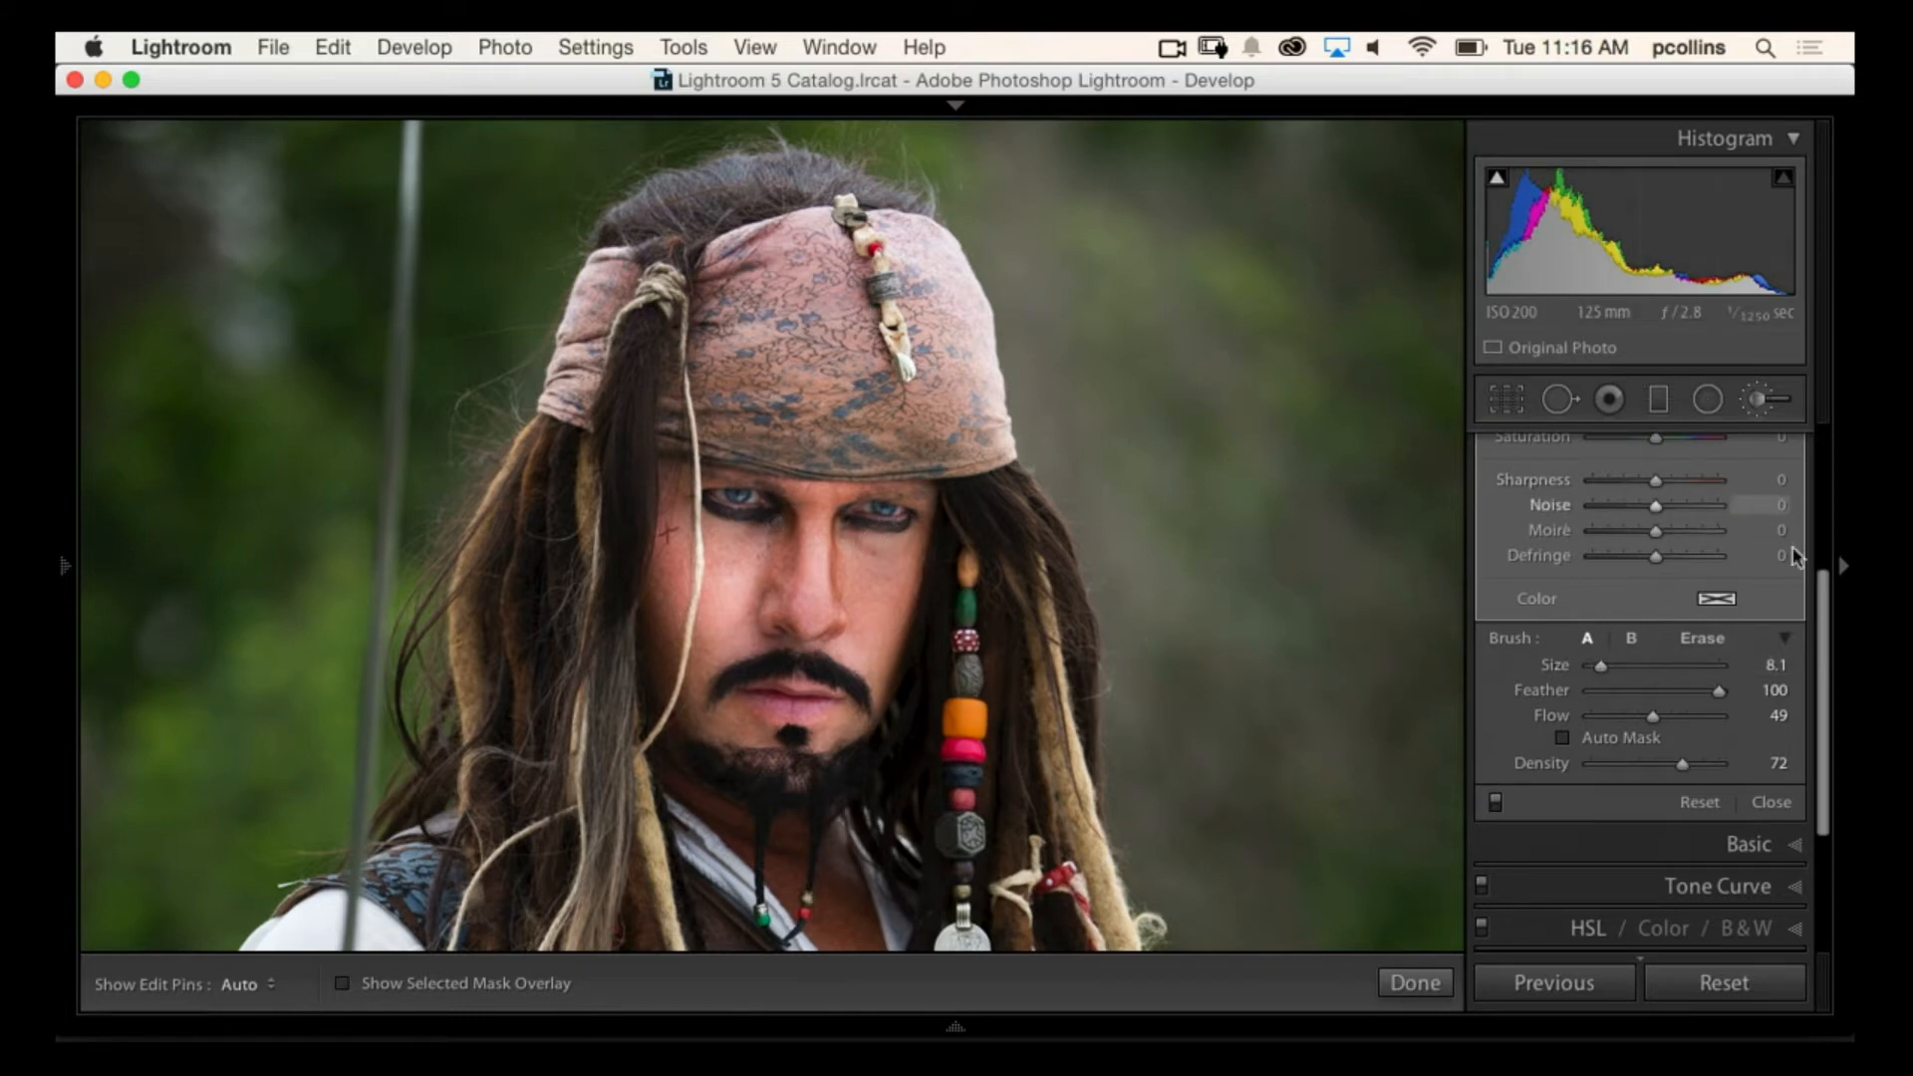
{"action": "scroll", "coordinate": [1826, 543], "scroll_direction": "up", "scroll_amount": 5}
{"action": "left_click_drag", "start_coordinate": [1681, 576], "coordinate": [1697, 578]}
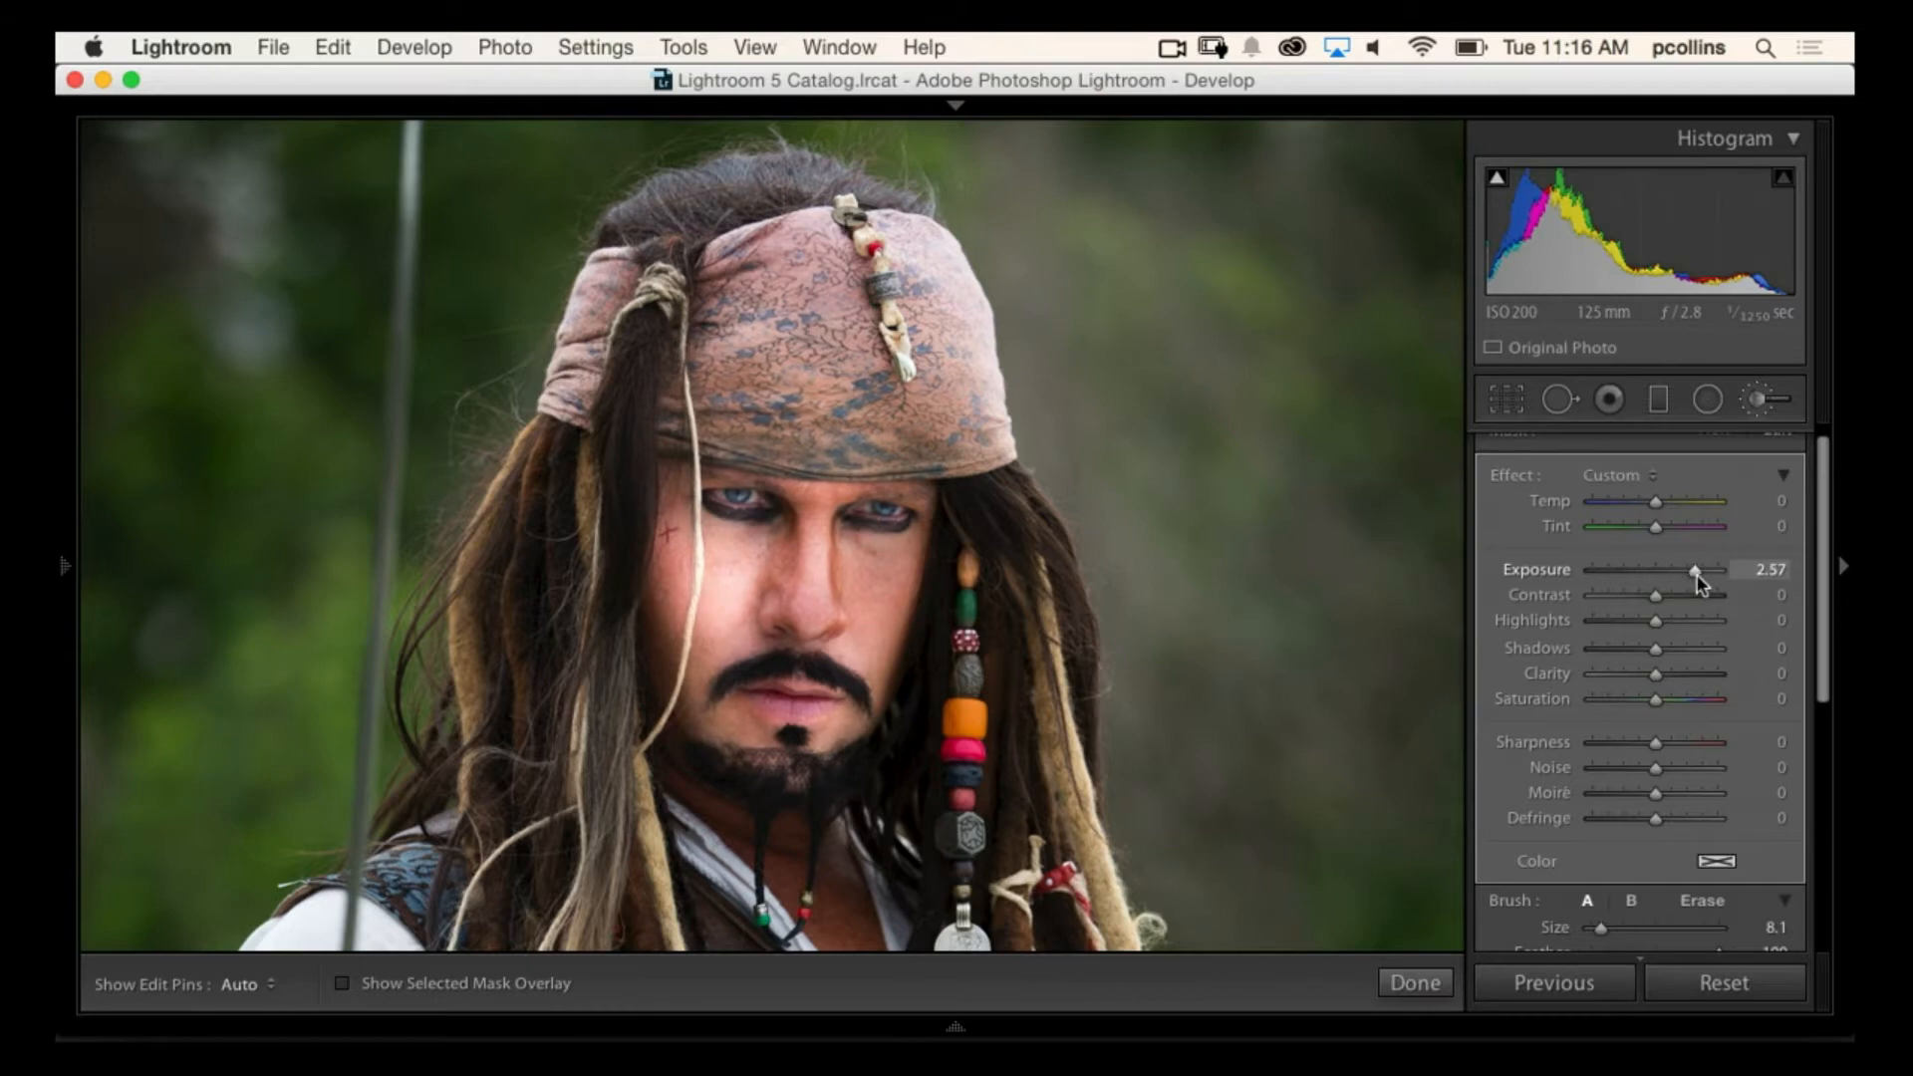
Step: Brush more of the exposure adjustment across the pirate's cheeks and face with the edit pins hidden
{"action": "left_click_drag", "start_coordinate": [1823, 582], "coordinate": [1827, 686]}
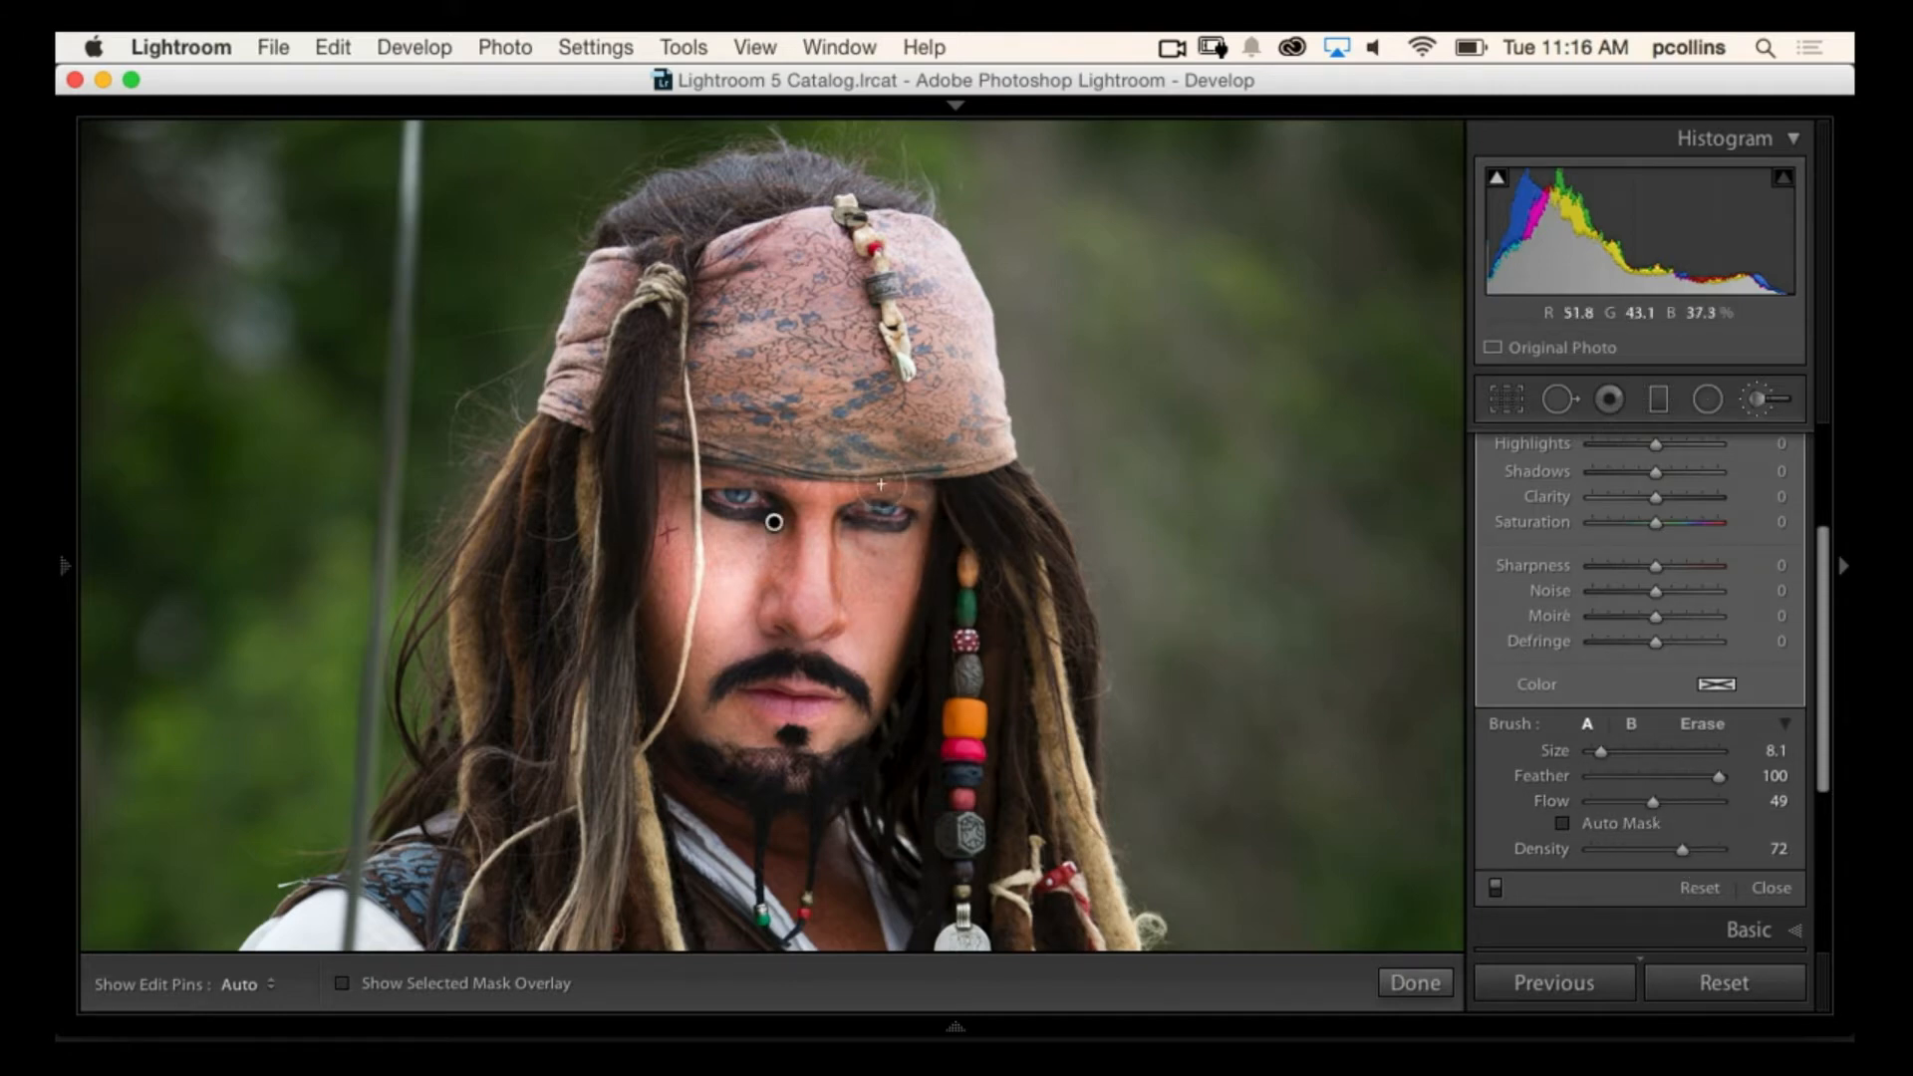
{"action": "key", "text": "h"}
{"action": "mouse_move", "coordinate": [869, 598]}
{"action": "left_mouse_down"}
{"action": "mouse_move", "coordinate": [823, 588]}
{"action": "mouse_move", "coordinate": [709, 657]}
{"action": "mouse_move", "coordinate": [739, 740]}
{"action": "mouse_move", "coordinate": [879, 663]}
{"action": "mouse_move", "coordinate": [895, 588]}
{"action": "mouse_move", "coordinate": [695, 568]}
{"action": "left_mouse_up"}
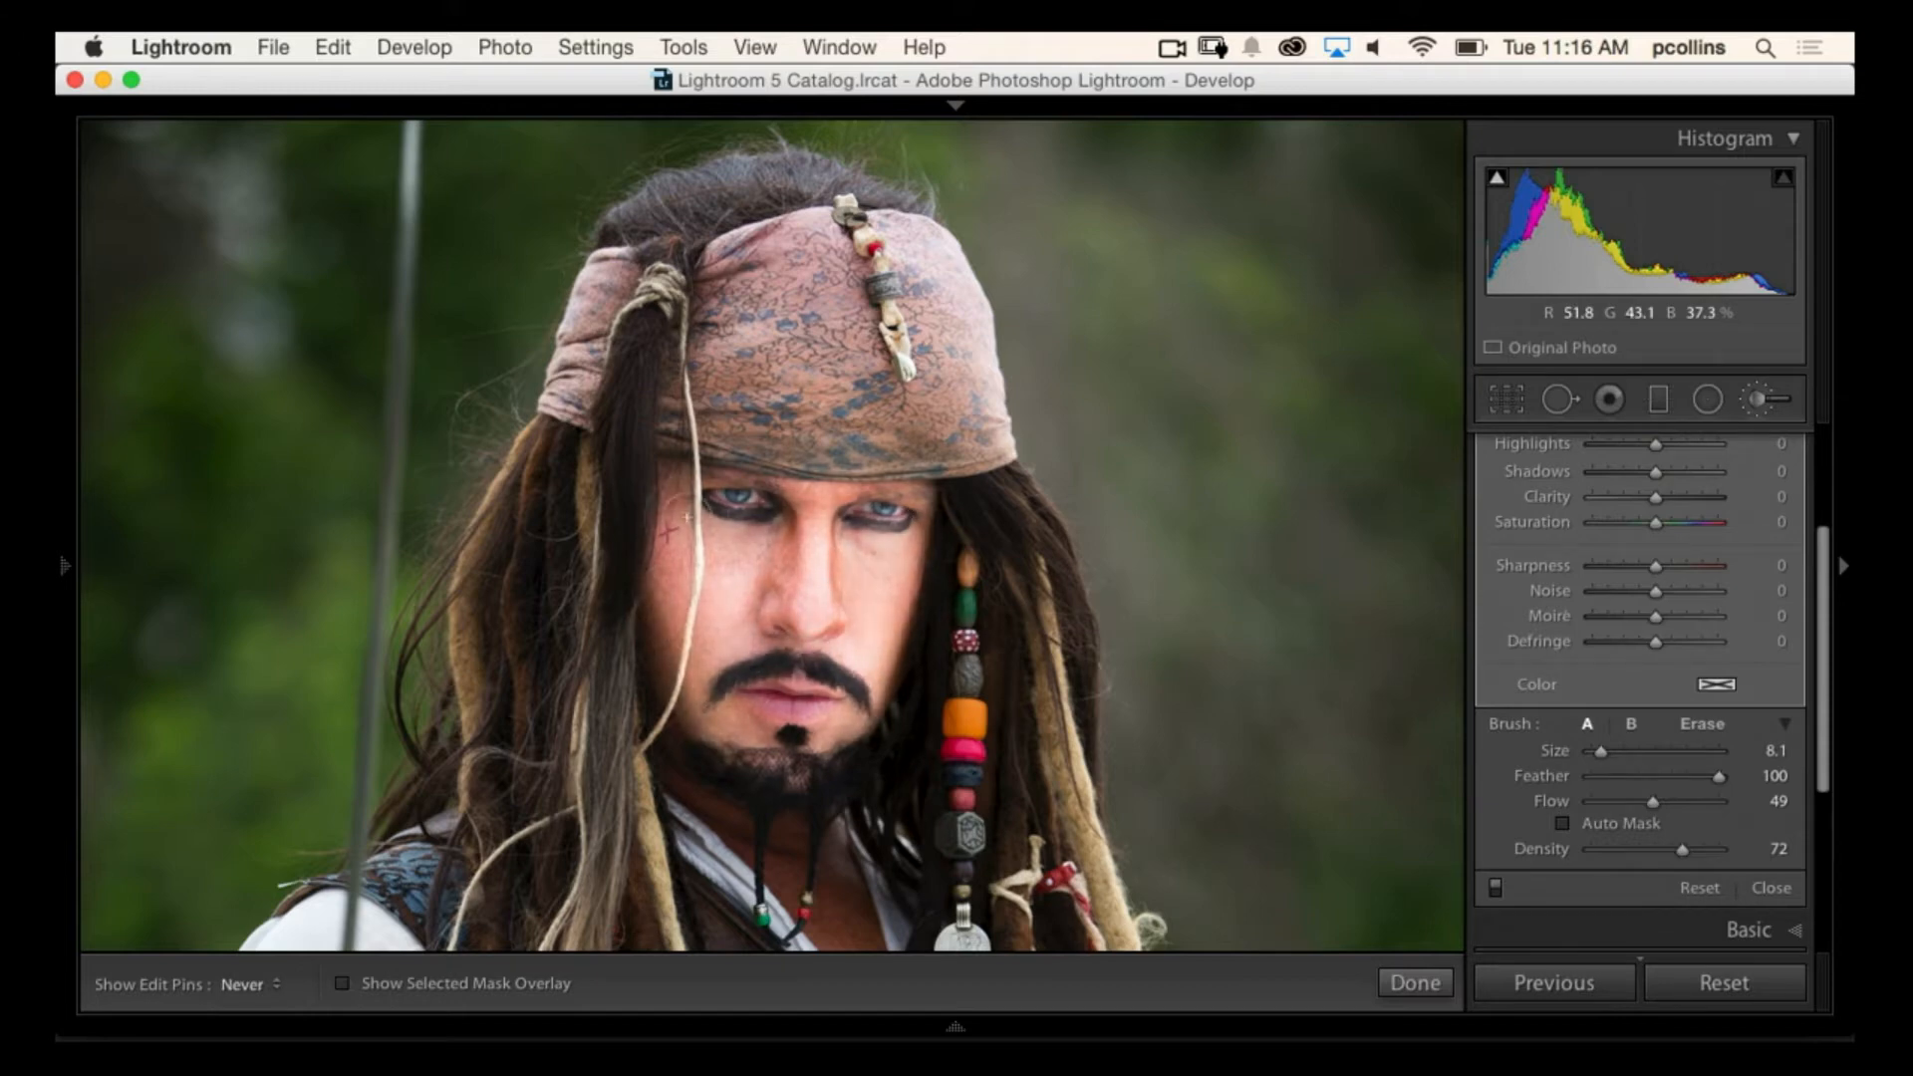
{"action": "key", "text": "h"}
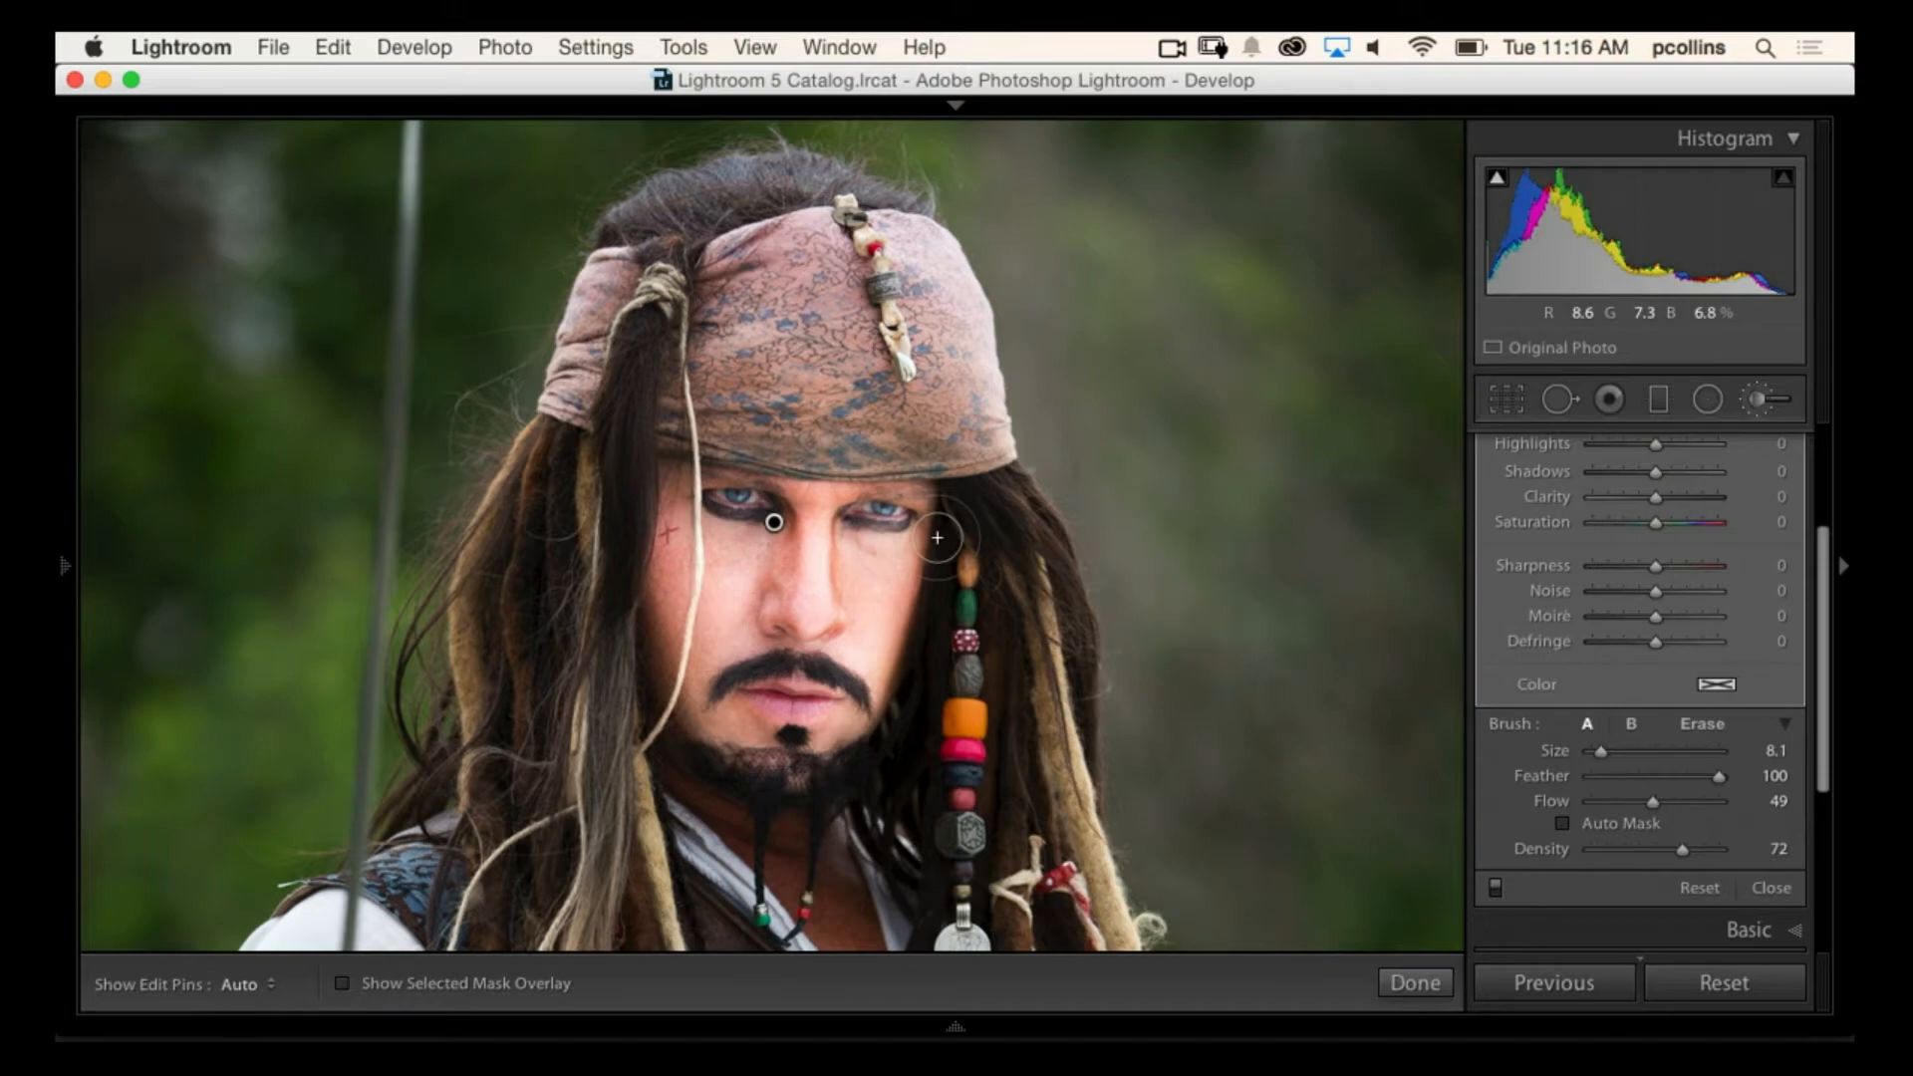
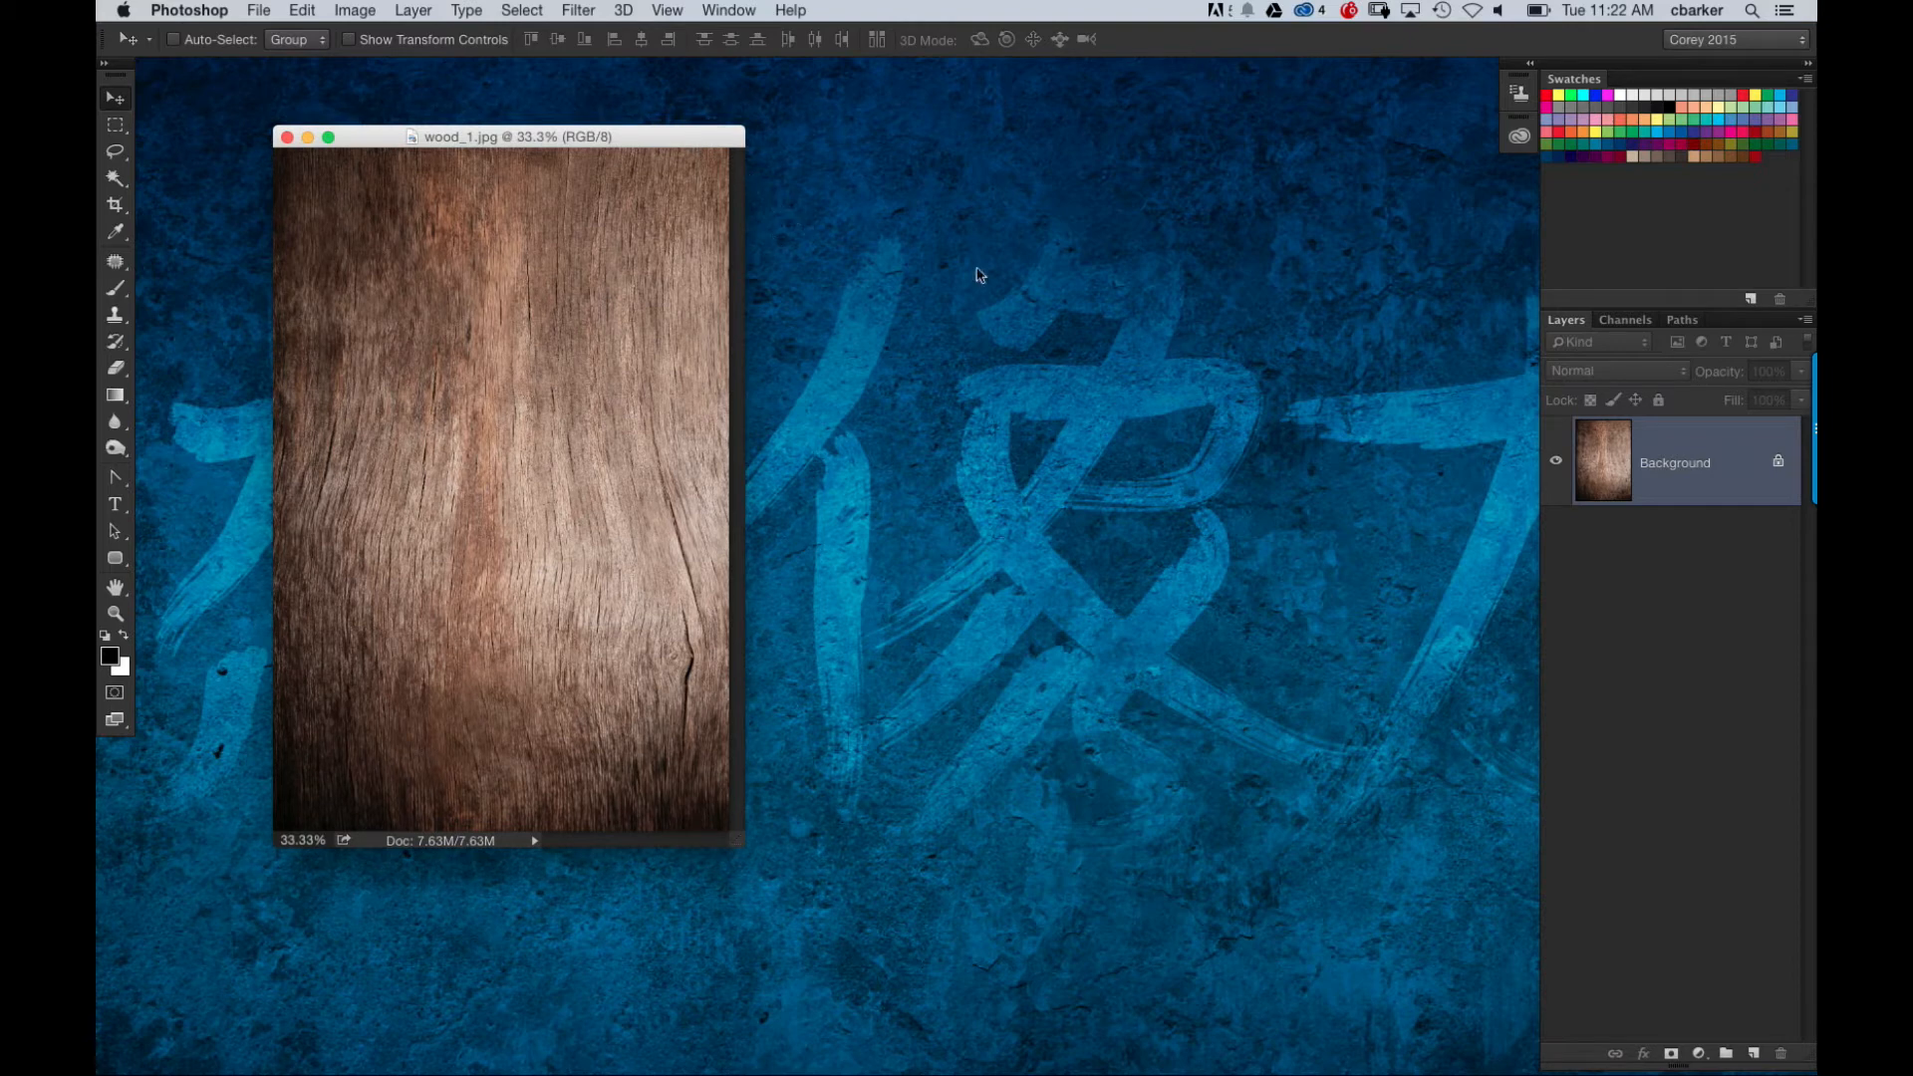
Step: In Photoshop, display the 3D and Properties panels as floating panels beside the wood_1.jpg image
{"action": "left_click", "coordinate": [743, 10]}
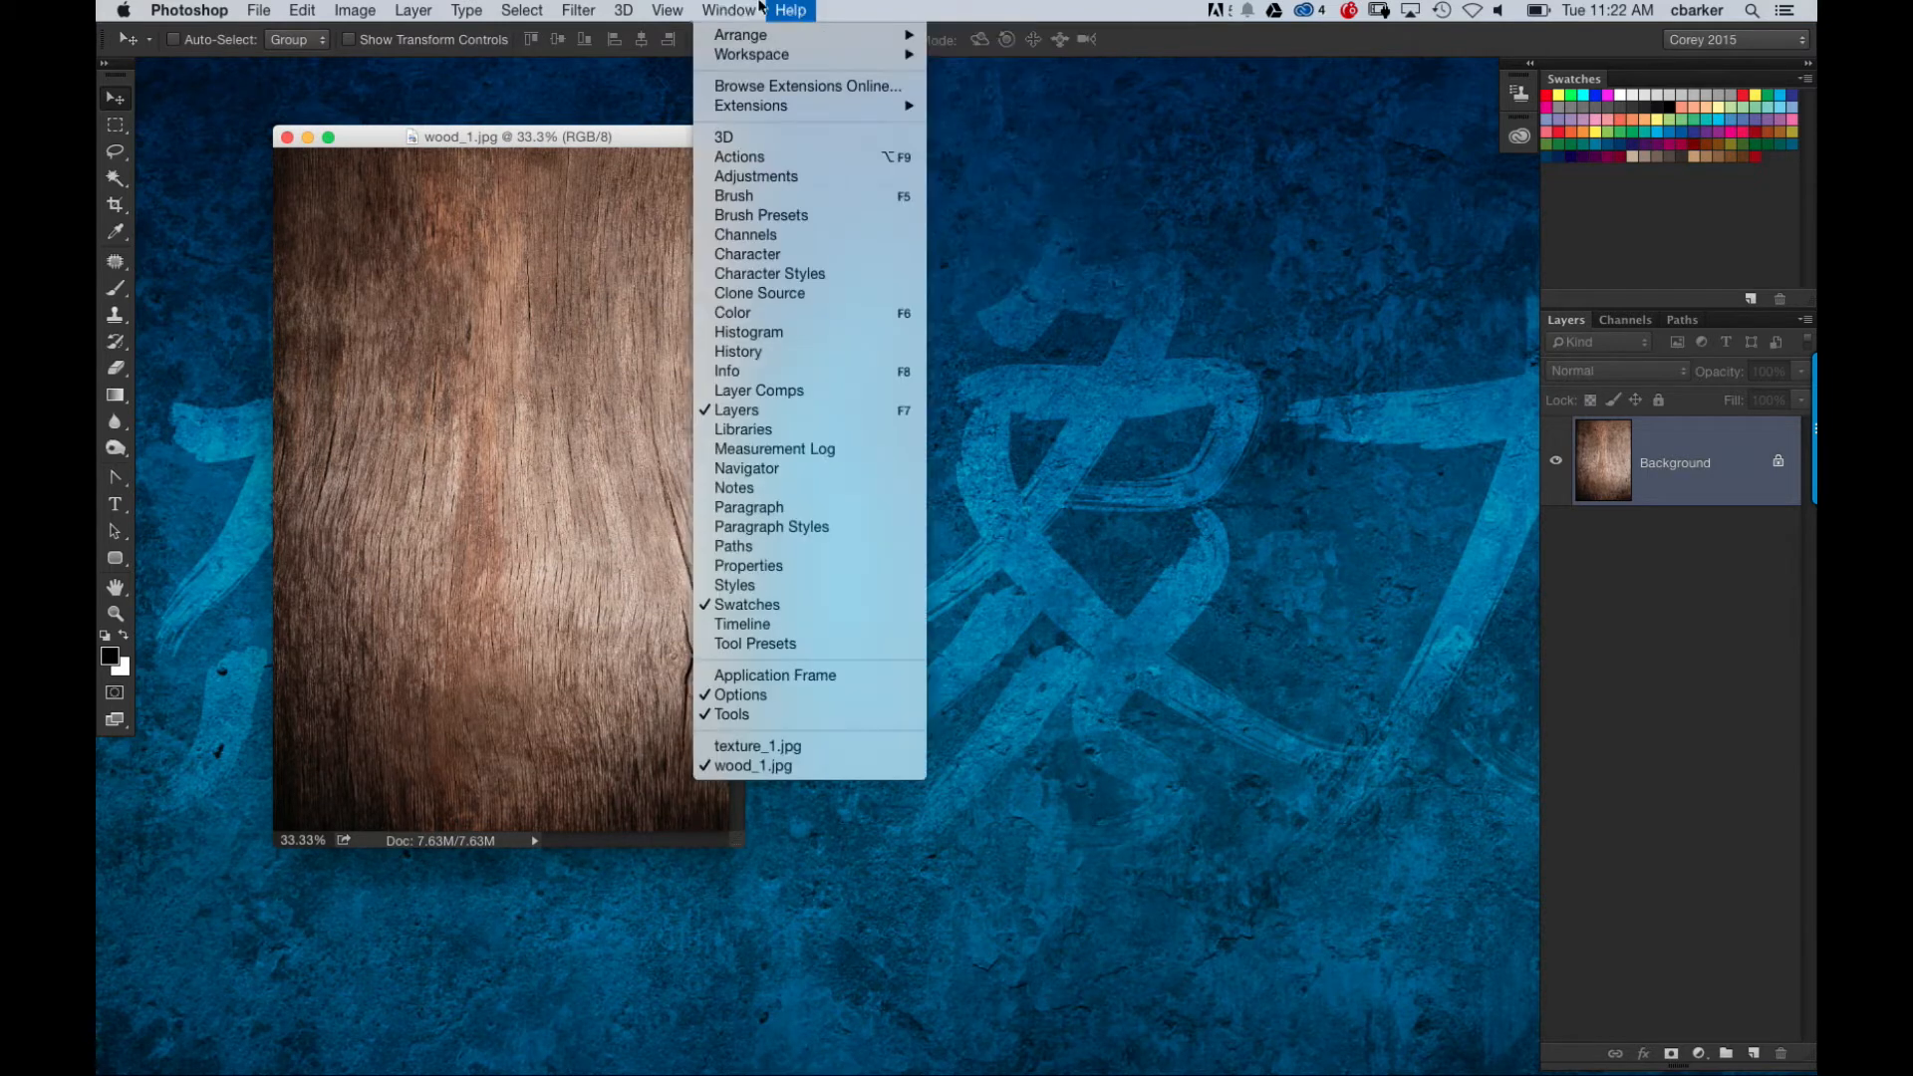
{"action": "left_click", "coordinate": [747, 146]}
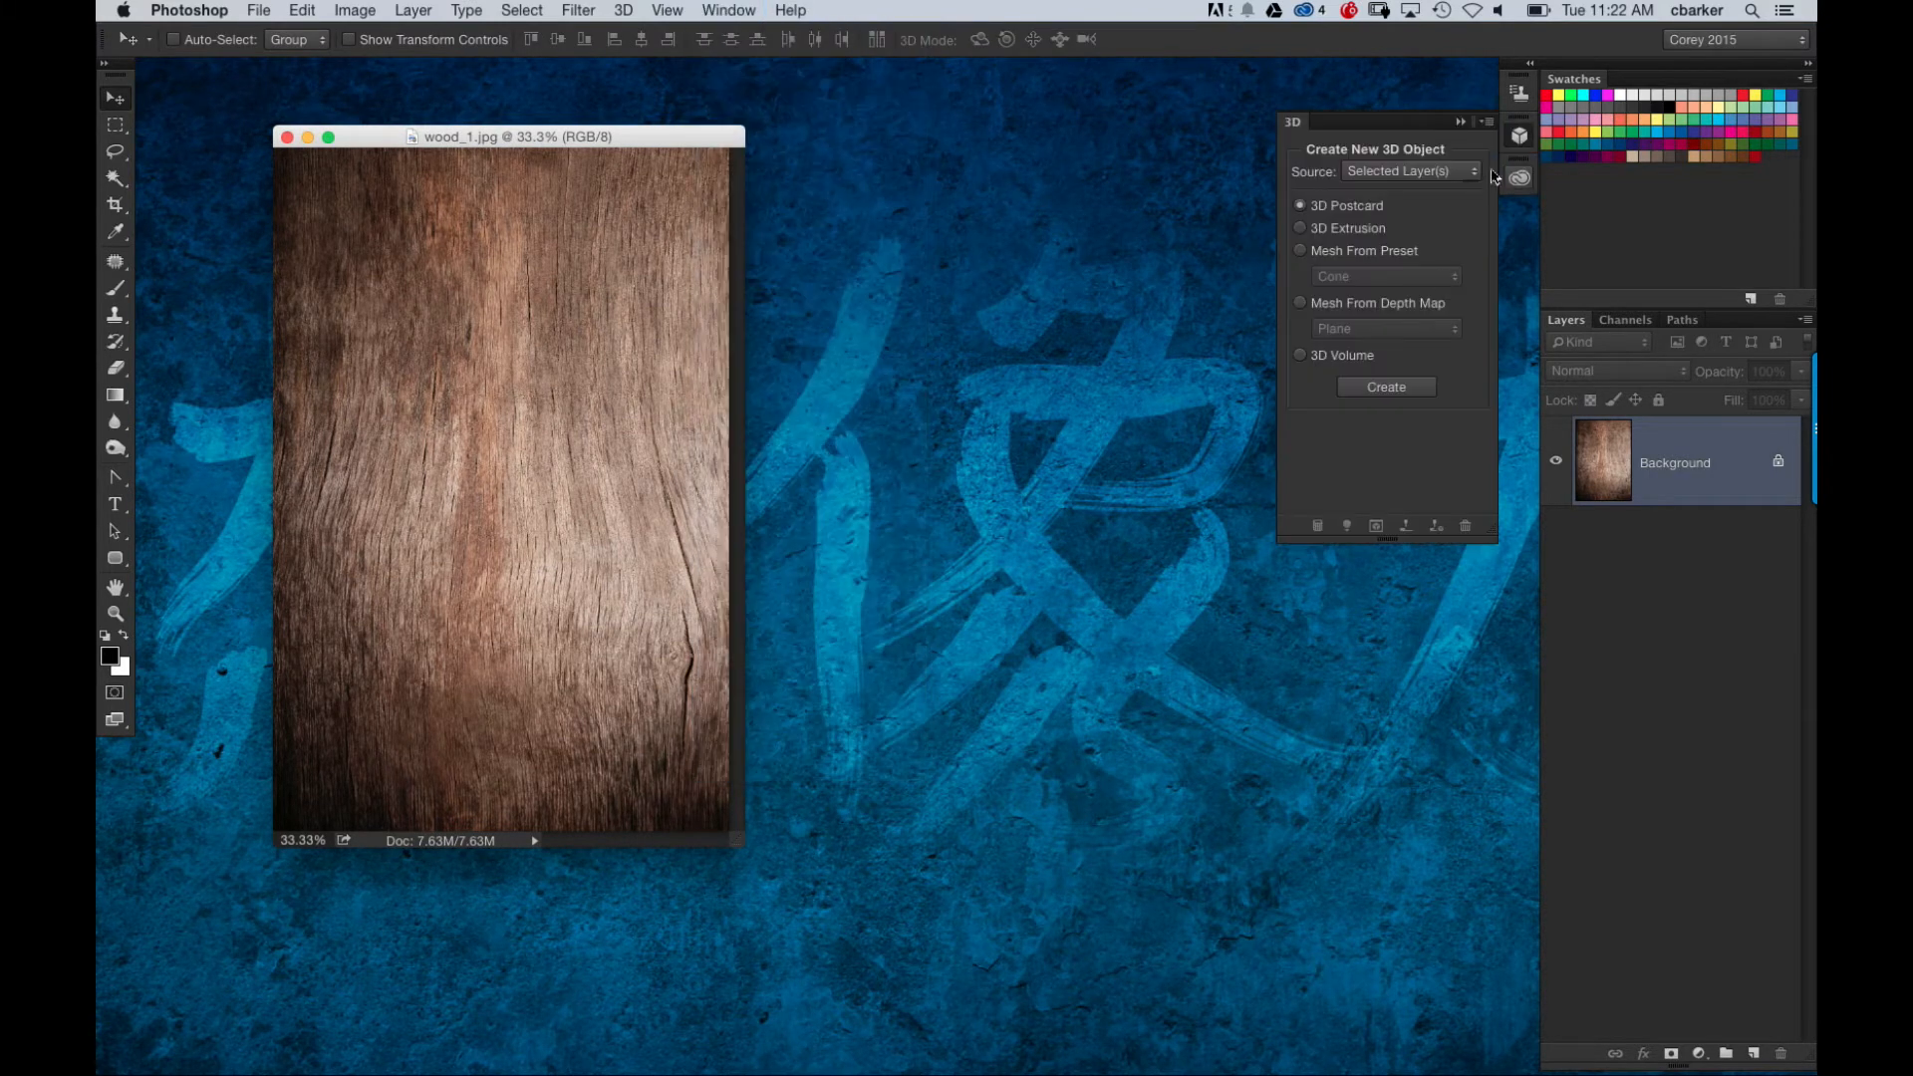
{"action": "left_click_drag", "start_coordinate": [1299, 128], "coordinate": [886, 129]}
{"action": "left_click", "coordinate": [743, 8]}
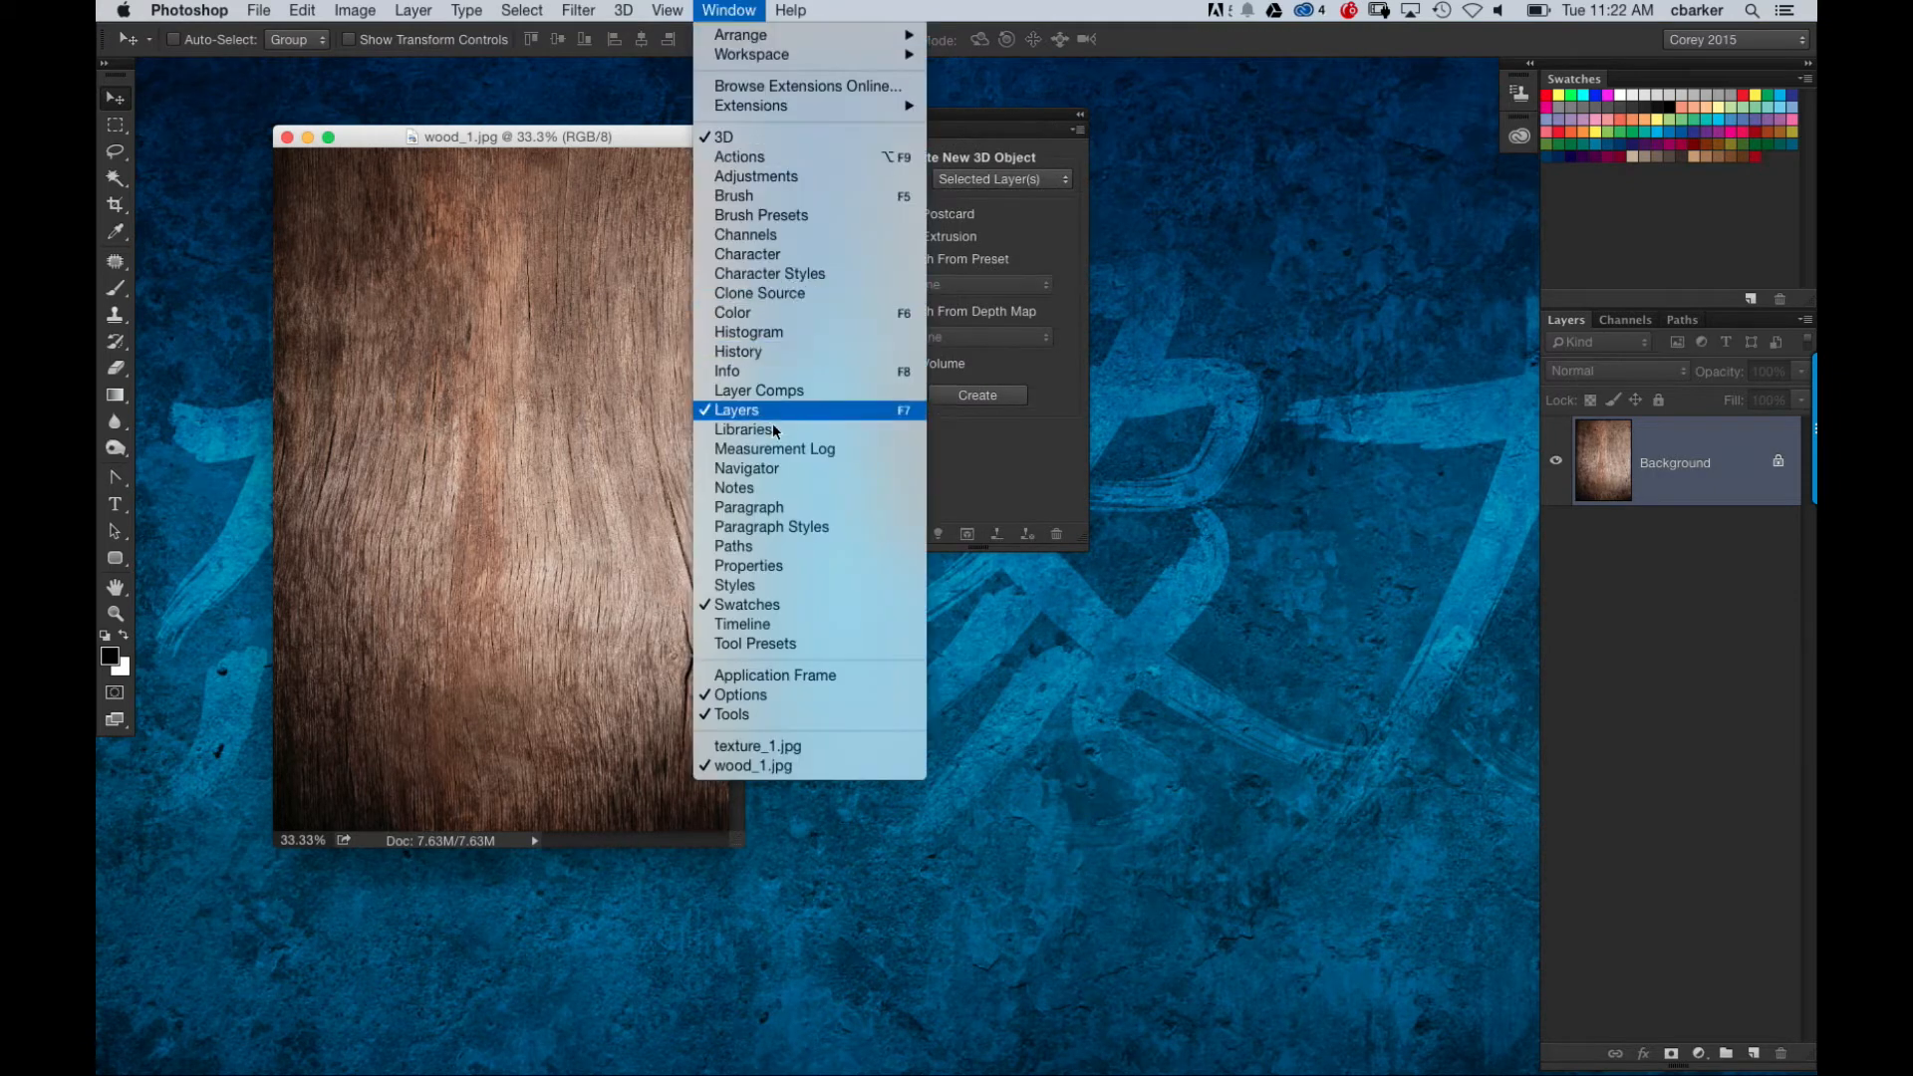
{"action": "left_click", "coordinate": [1580, 365]}
{"action": "left_click_drag", "start_coordinate": [1239, 162], "coordinate": [1356, 234]}
Step: Convert the wood layer into a 3D postcard mesh and try orbiting the camera view
{"action": "left_click", "coordinate": [625, 10]}
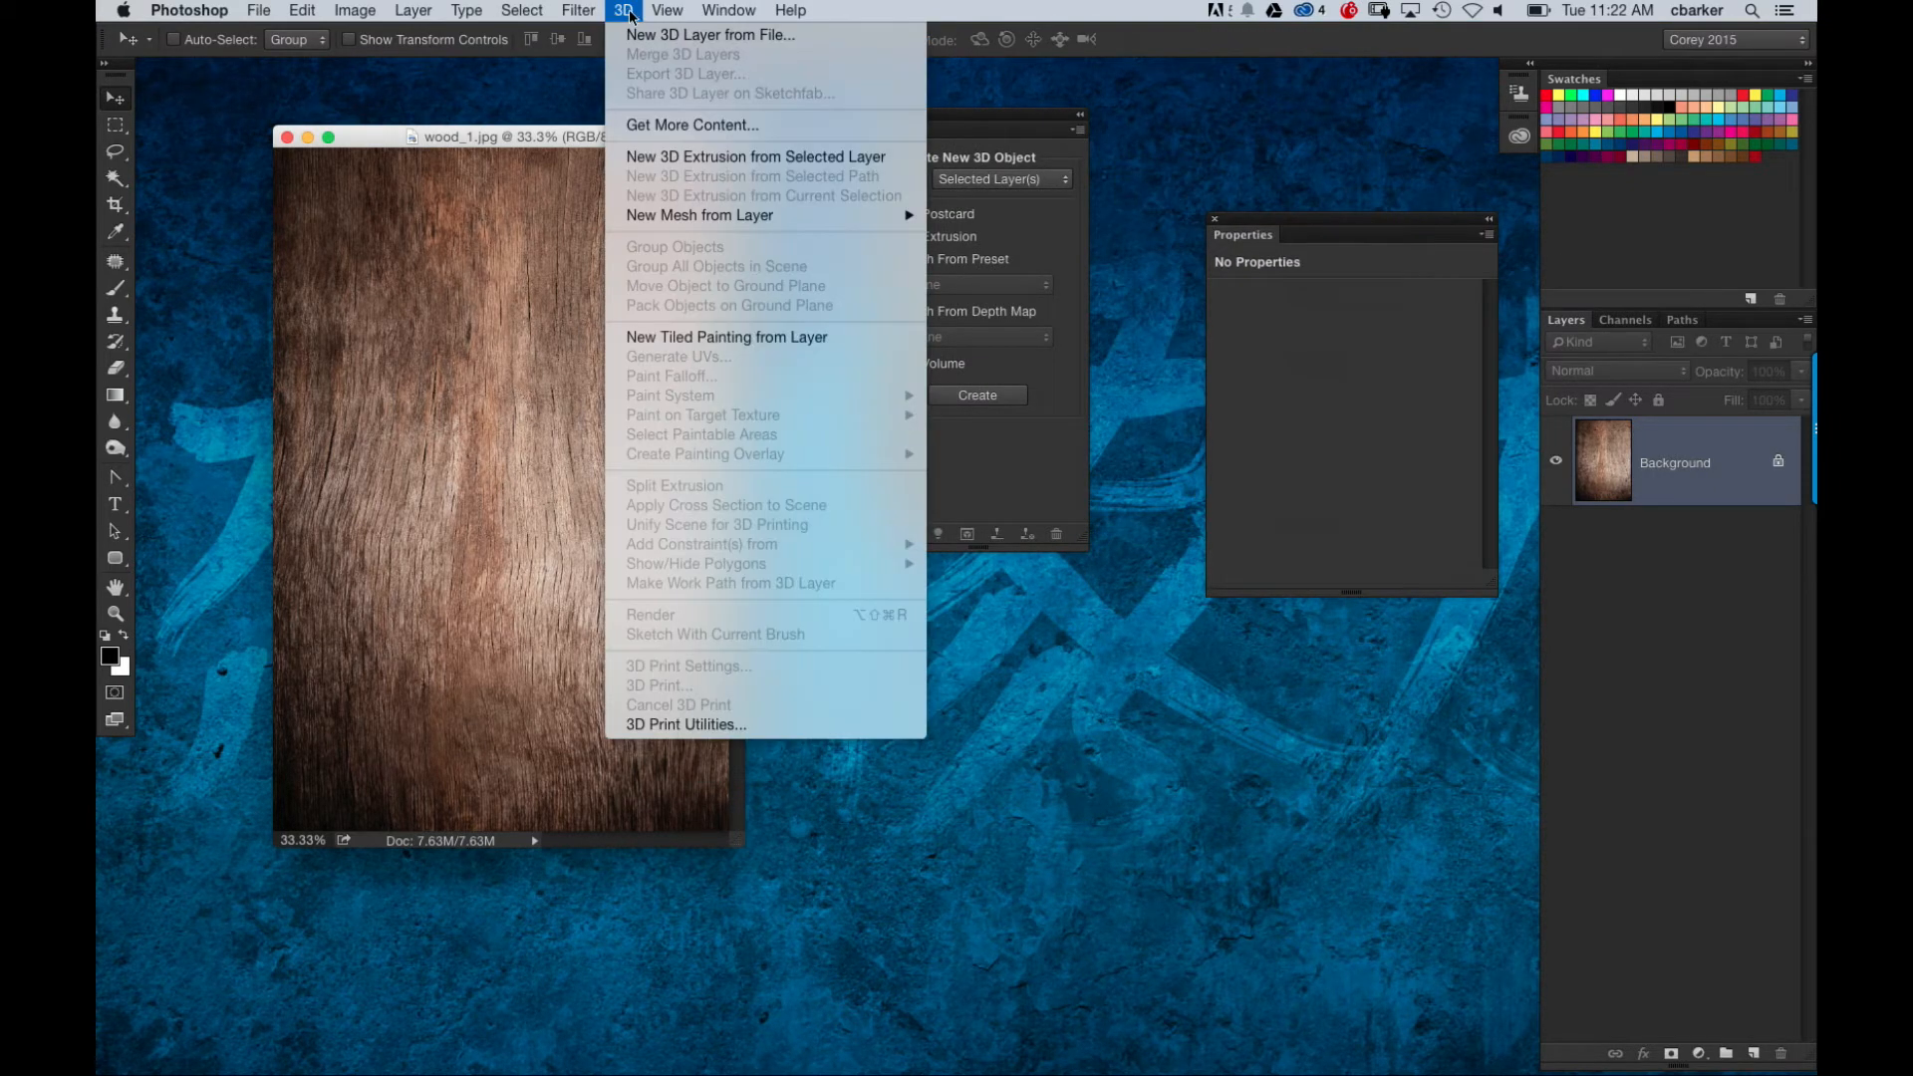
{"action": "mouse_move", "coordinate": [674, 225]}
{"action": "mouse_move", "coordinate": [990, 237]}
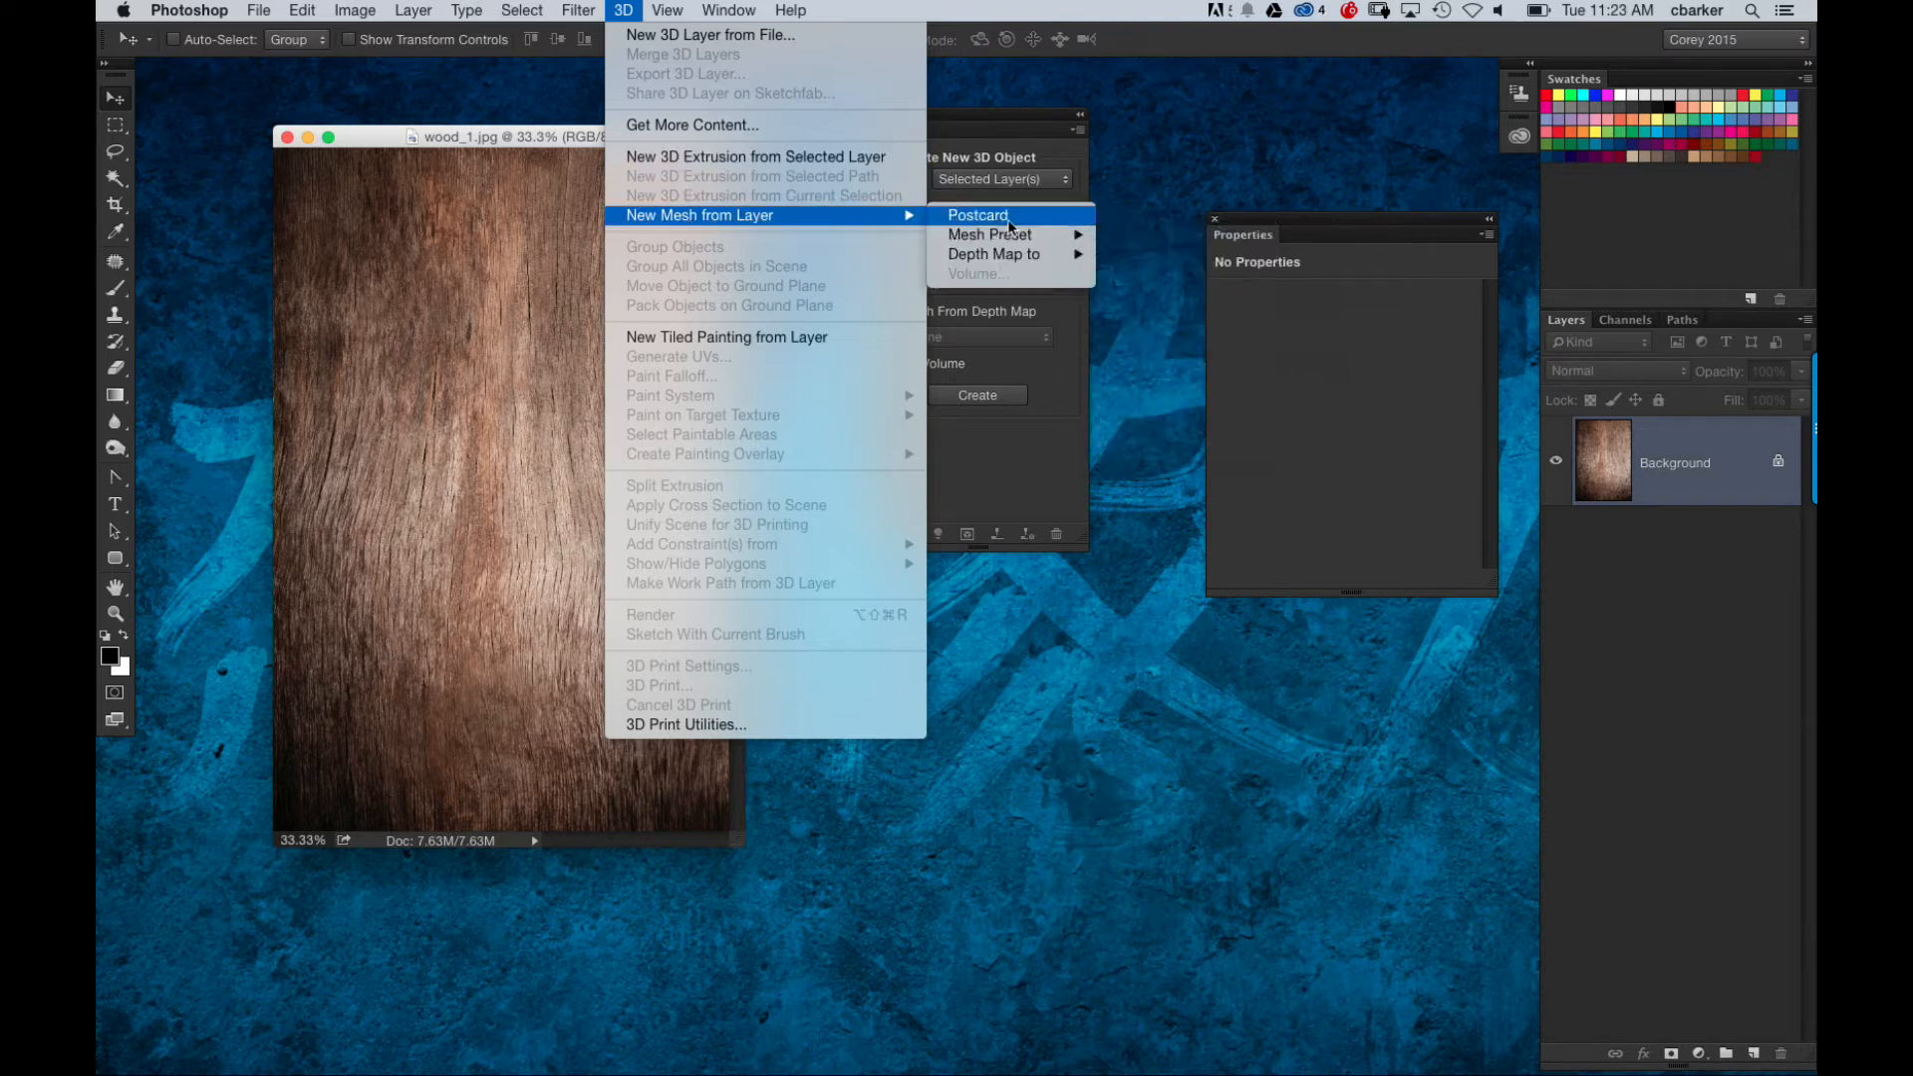
{"action": "left_click", "coordinate": [1066, 215]}
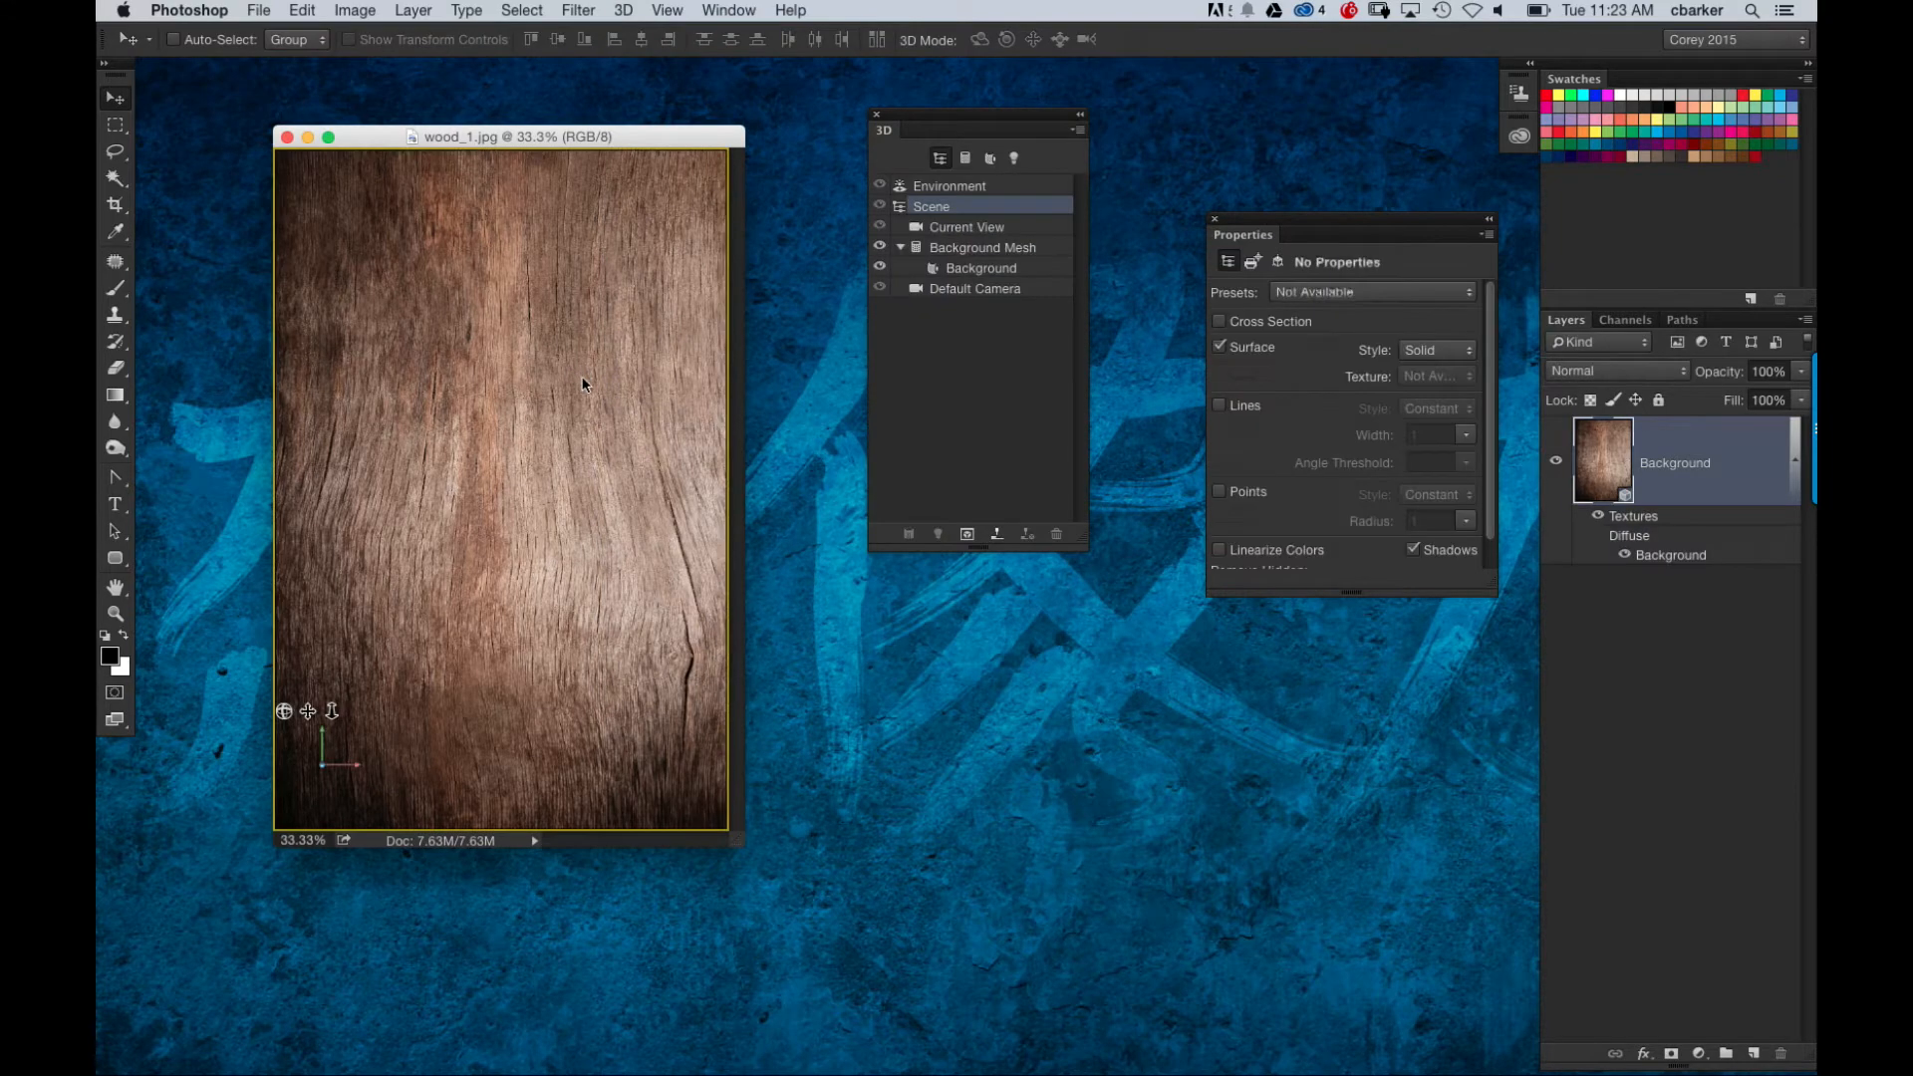
{"action": "left_click", "coordinate": [979, 39]}
{"action": "left_click_drag", "start_coordinate": [672, 415], "coordinate": [849, 359]}
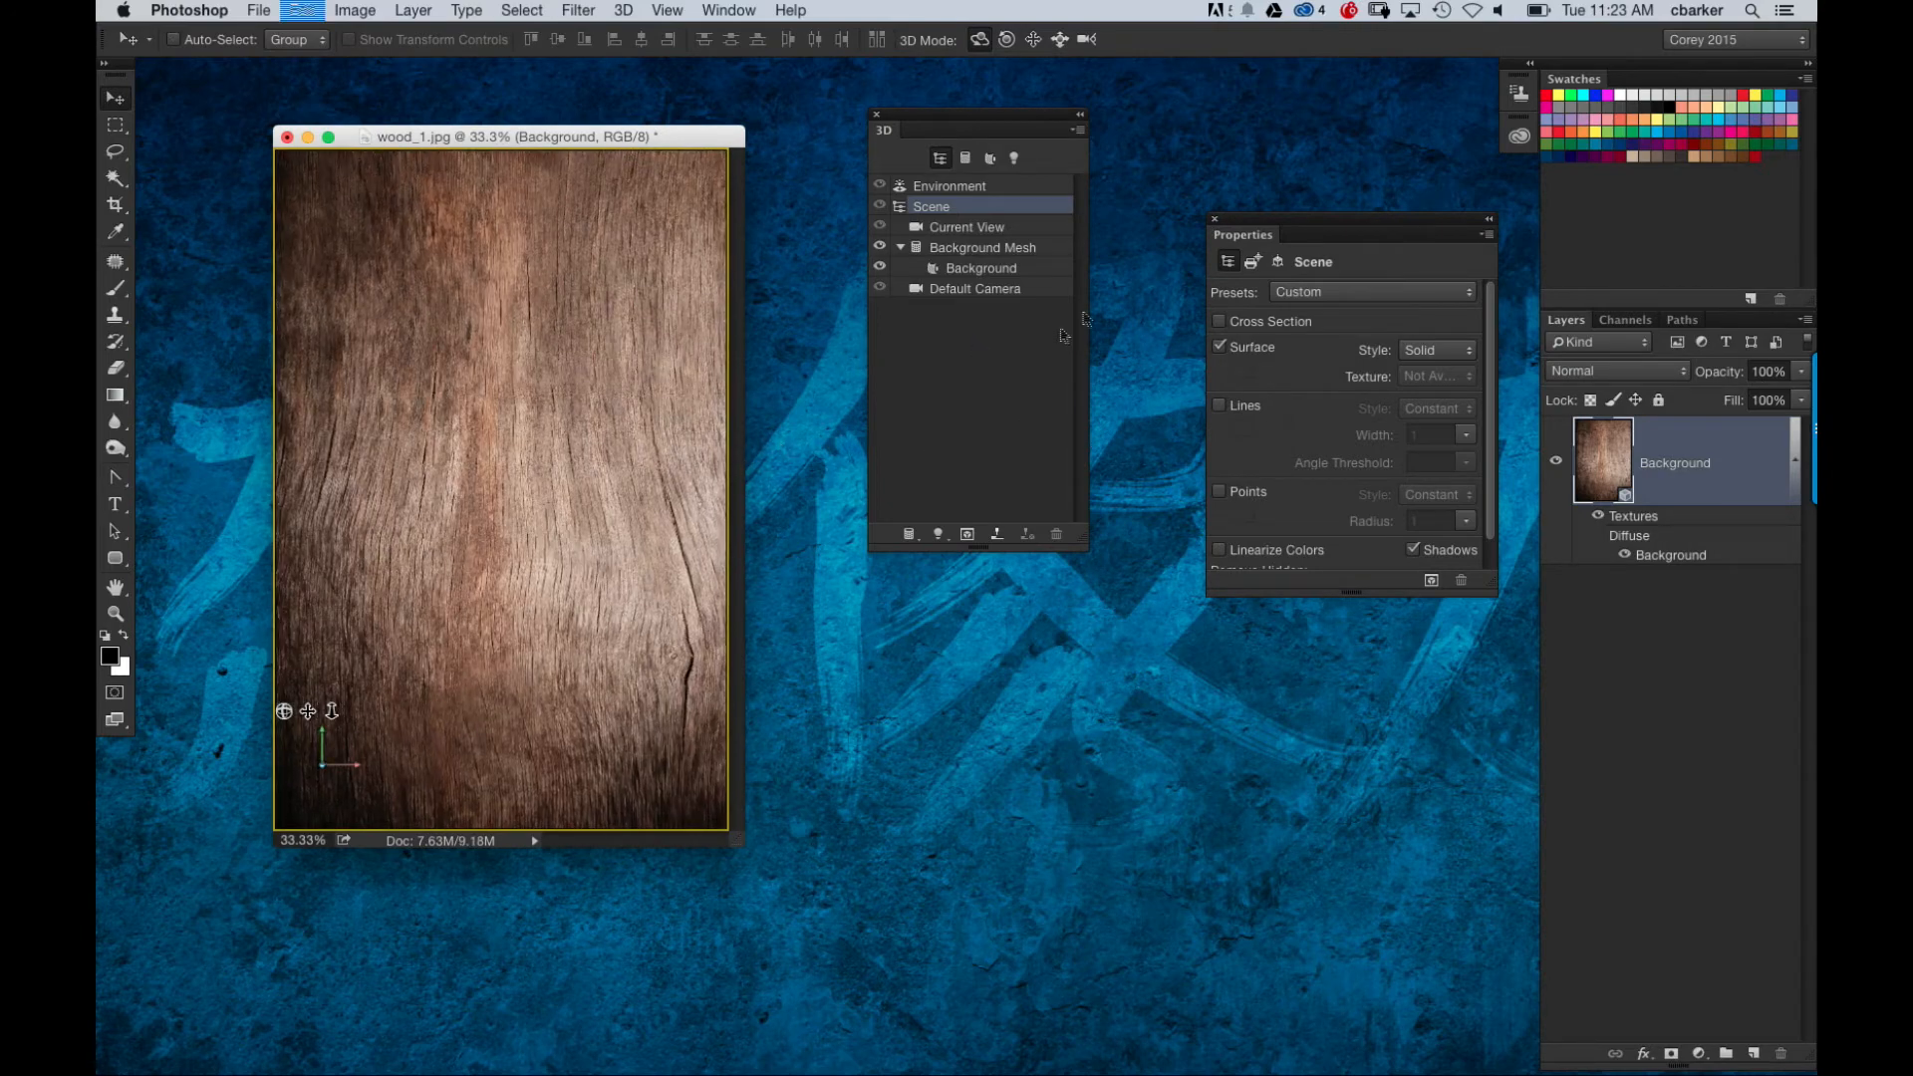
Step: Enlarge the wood image to 50% and arrange the 3D and Properties panels side by side clear of it
{"action": "left_click_drag", "start_coordinate": [1280, 214], "coordinate": [1202, 149]}
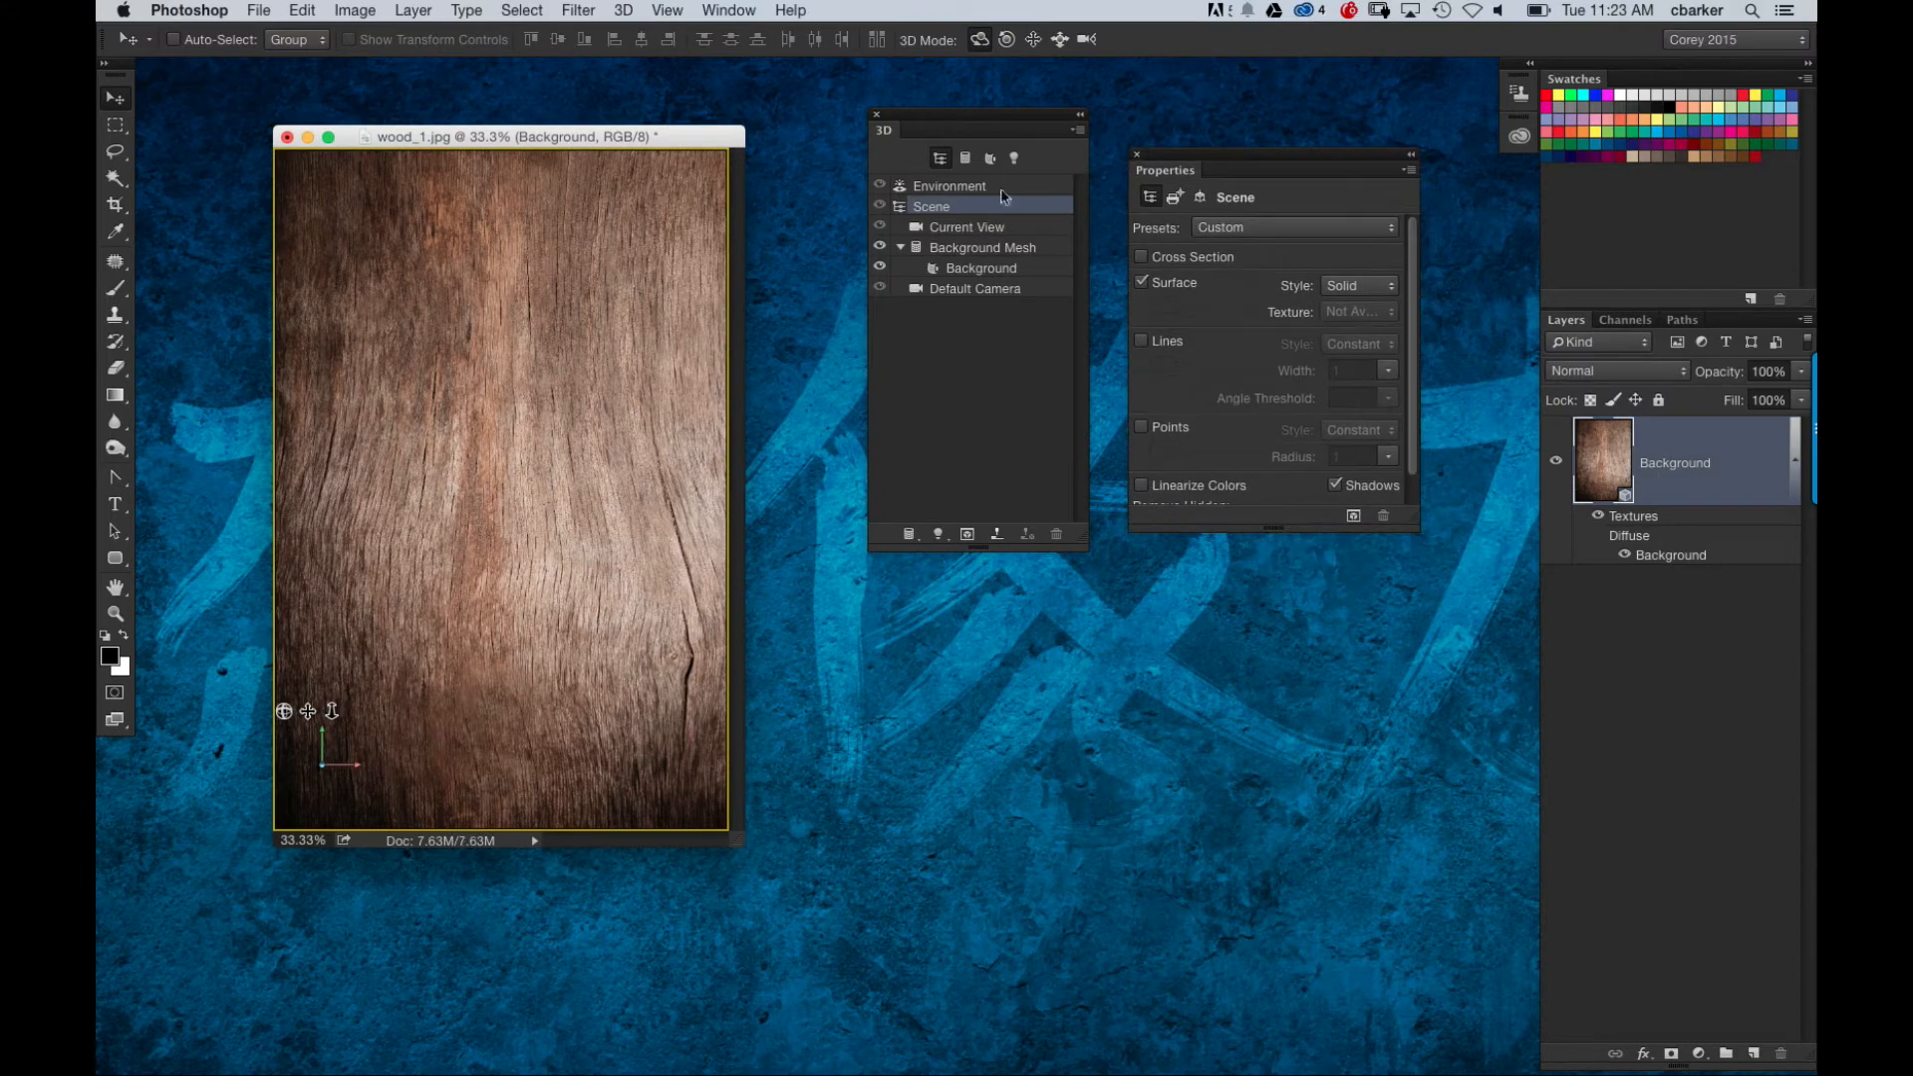
{"action": "key", "text": "super+plus"}
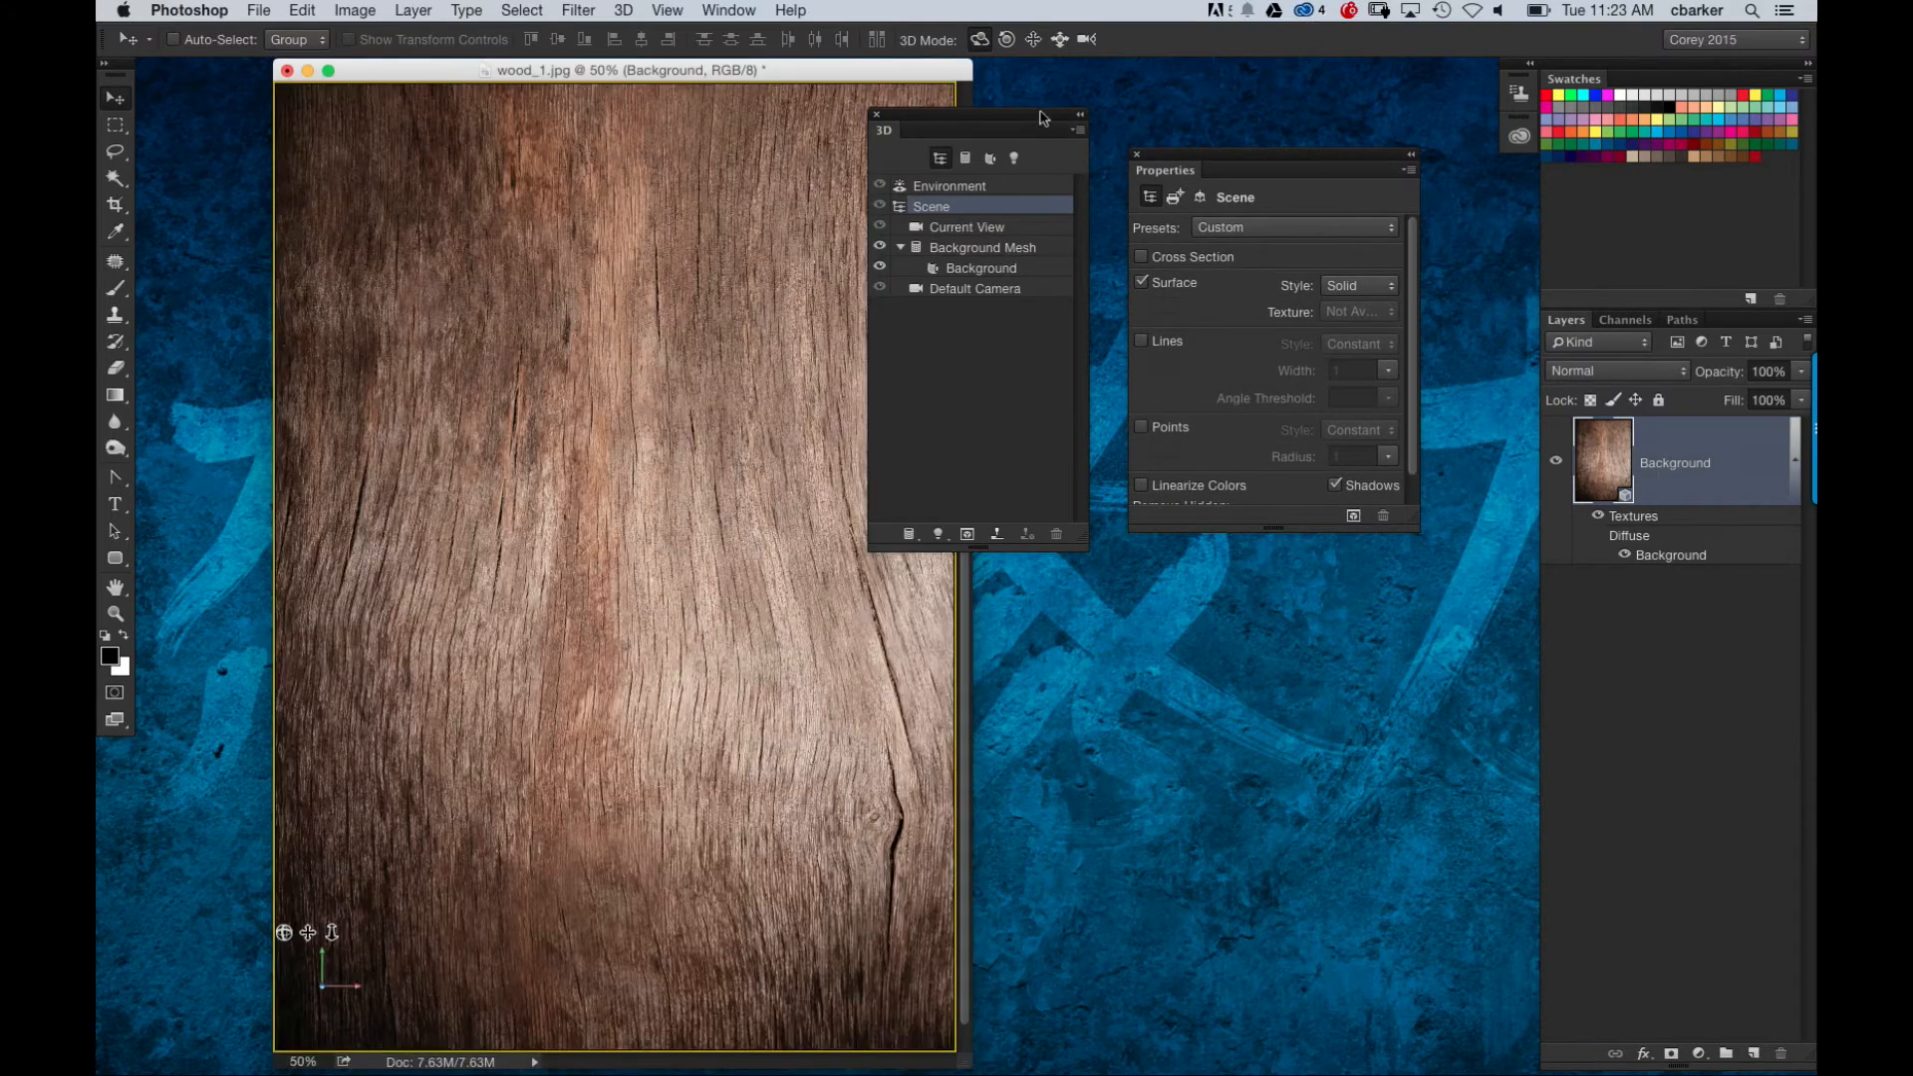
{"action": "left_click_drag", "start_coordinate": [1186, 155], "coordinate": [1301, 156]}
{"action": "left_click_drag", "start_coordinate": [1006, 118], "coordinate": [1084, 142]}
{"action": "left_click_drag", "start_coordinate": [1343, 171], "coordinate": [1304, 168]}
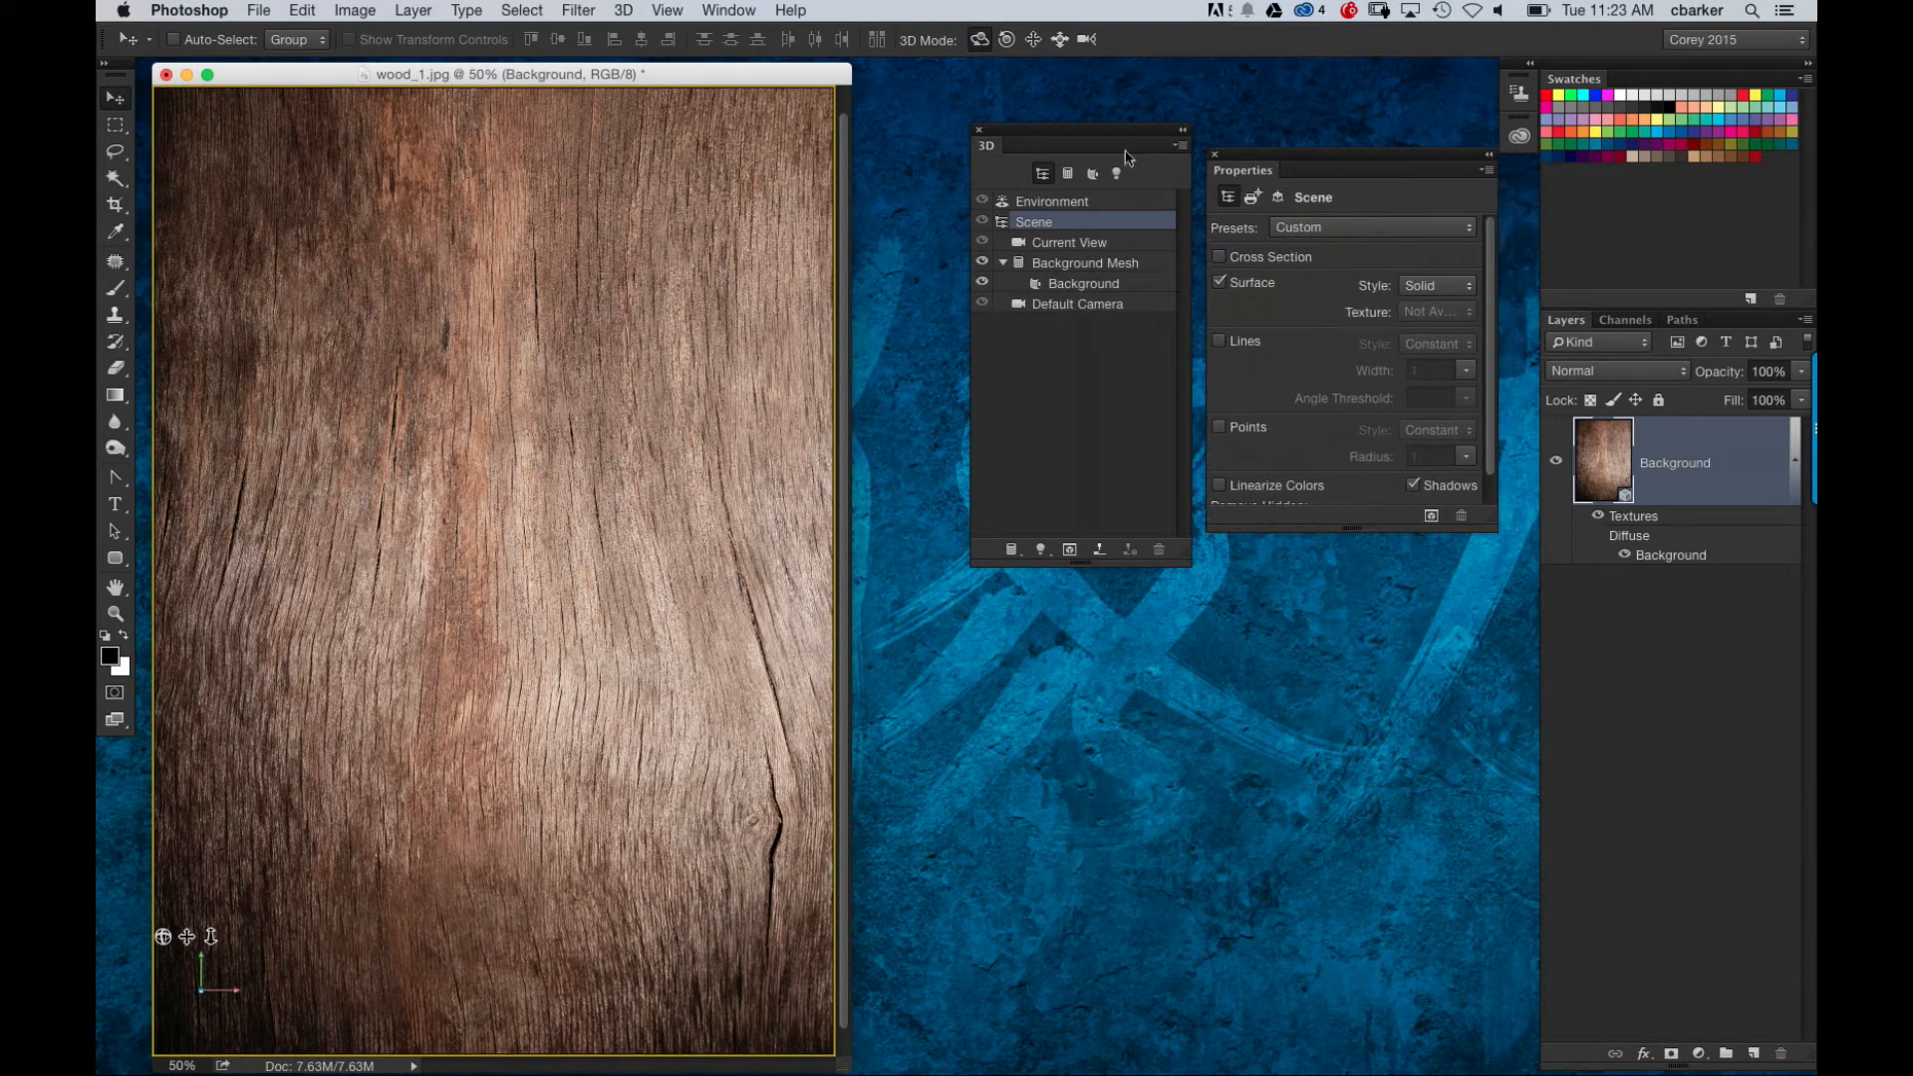
{"action": "left_click_drag", "start_coordinate": [1168, 147], "coordinate": [1135, 148]}
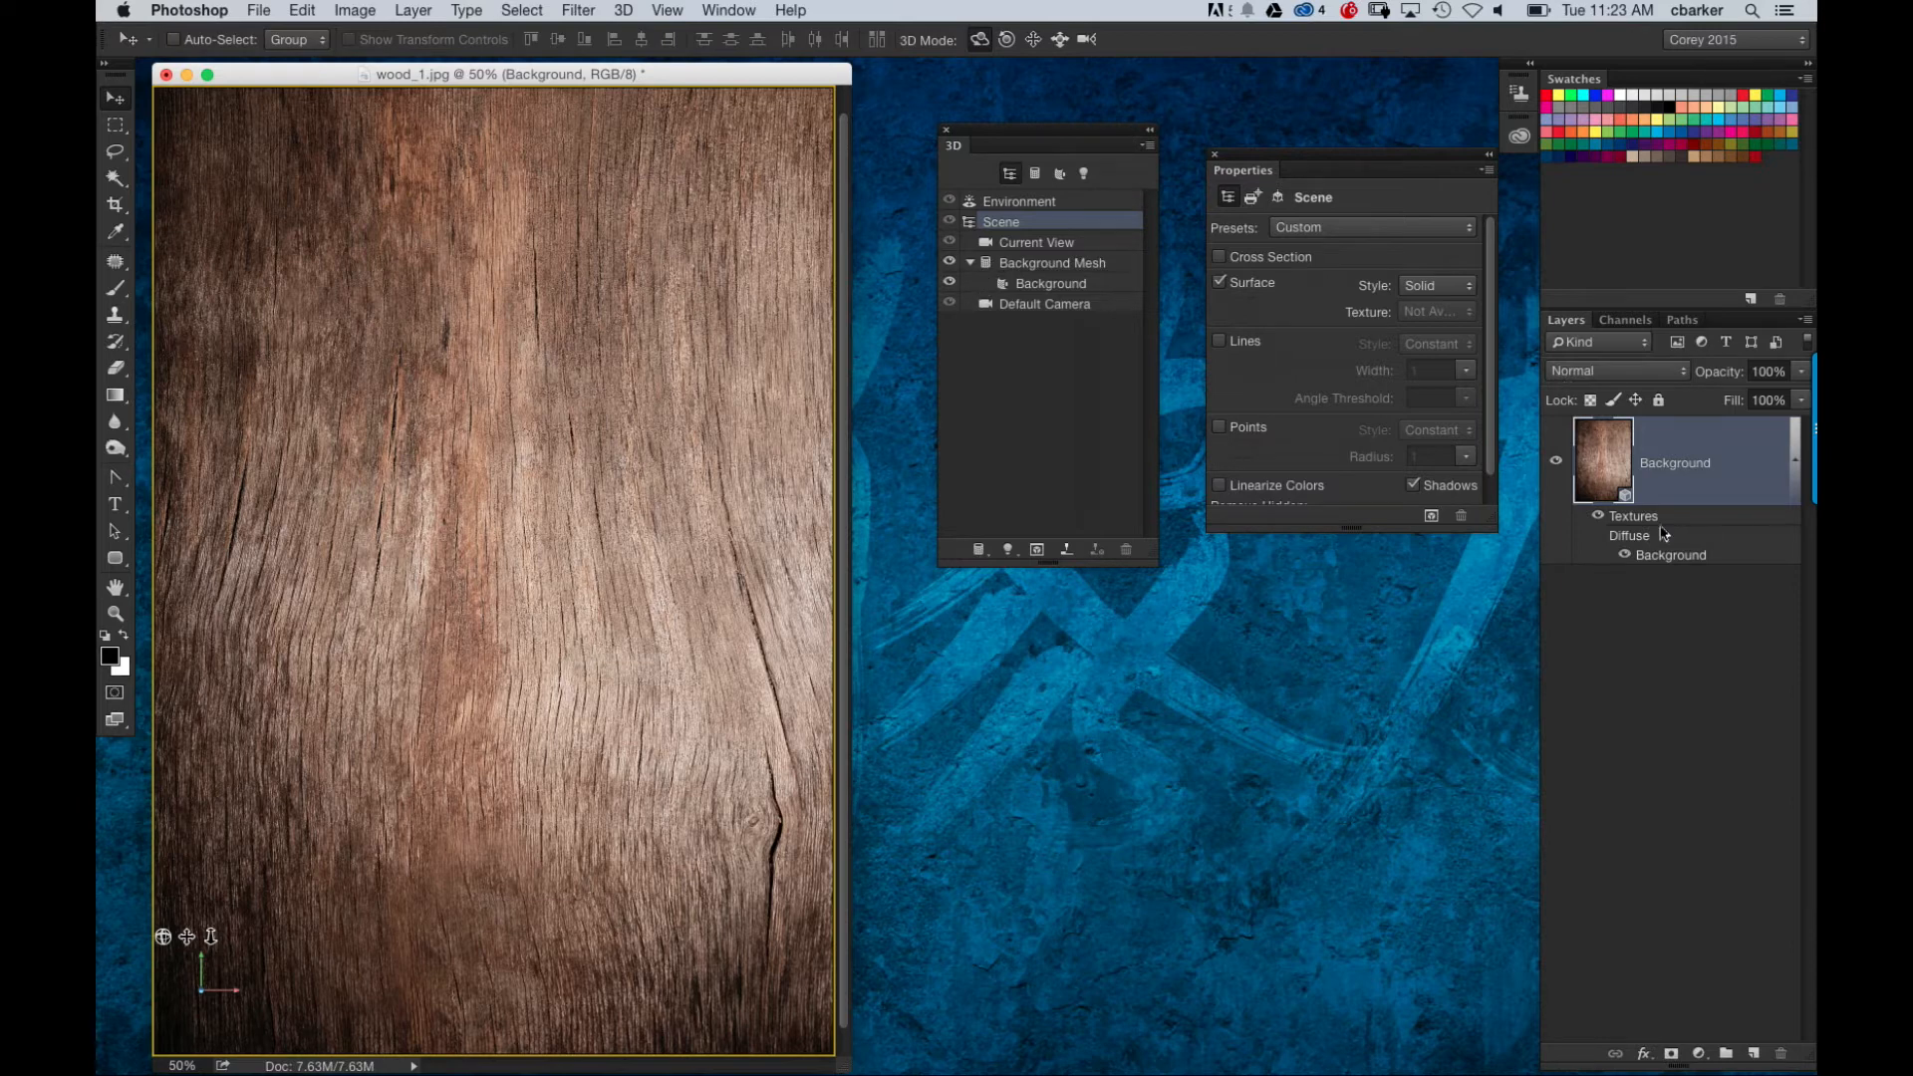
Step: Detach the Layers panel, lengthen it to show the texture entries, and place it below the Properties panel
{"action": "left_click_drag", "start_coordinate": [1566, 321], "coordinate": [1122, 310]}
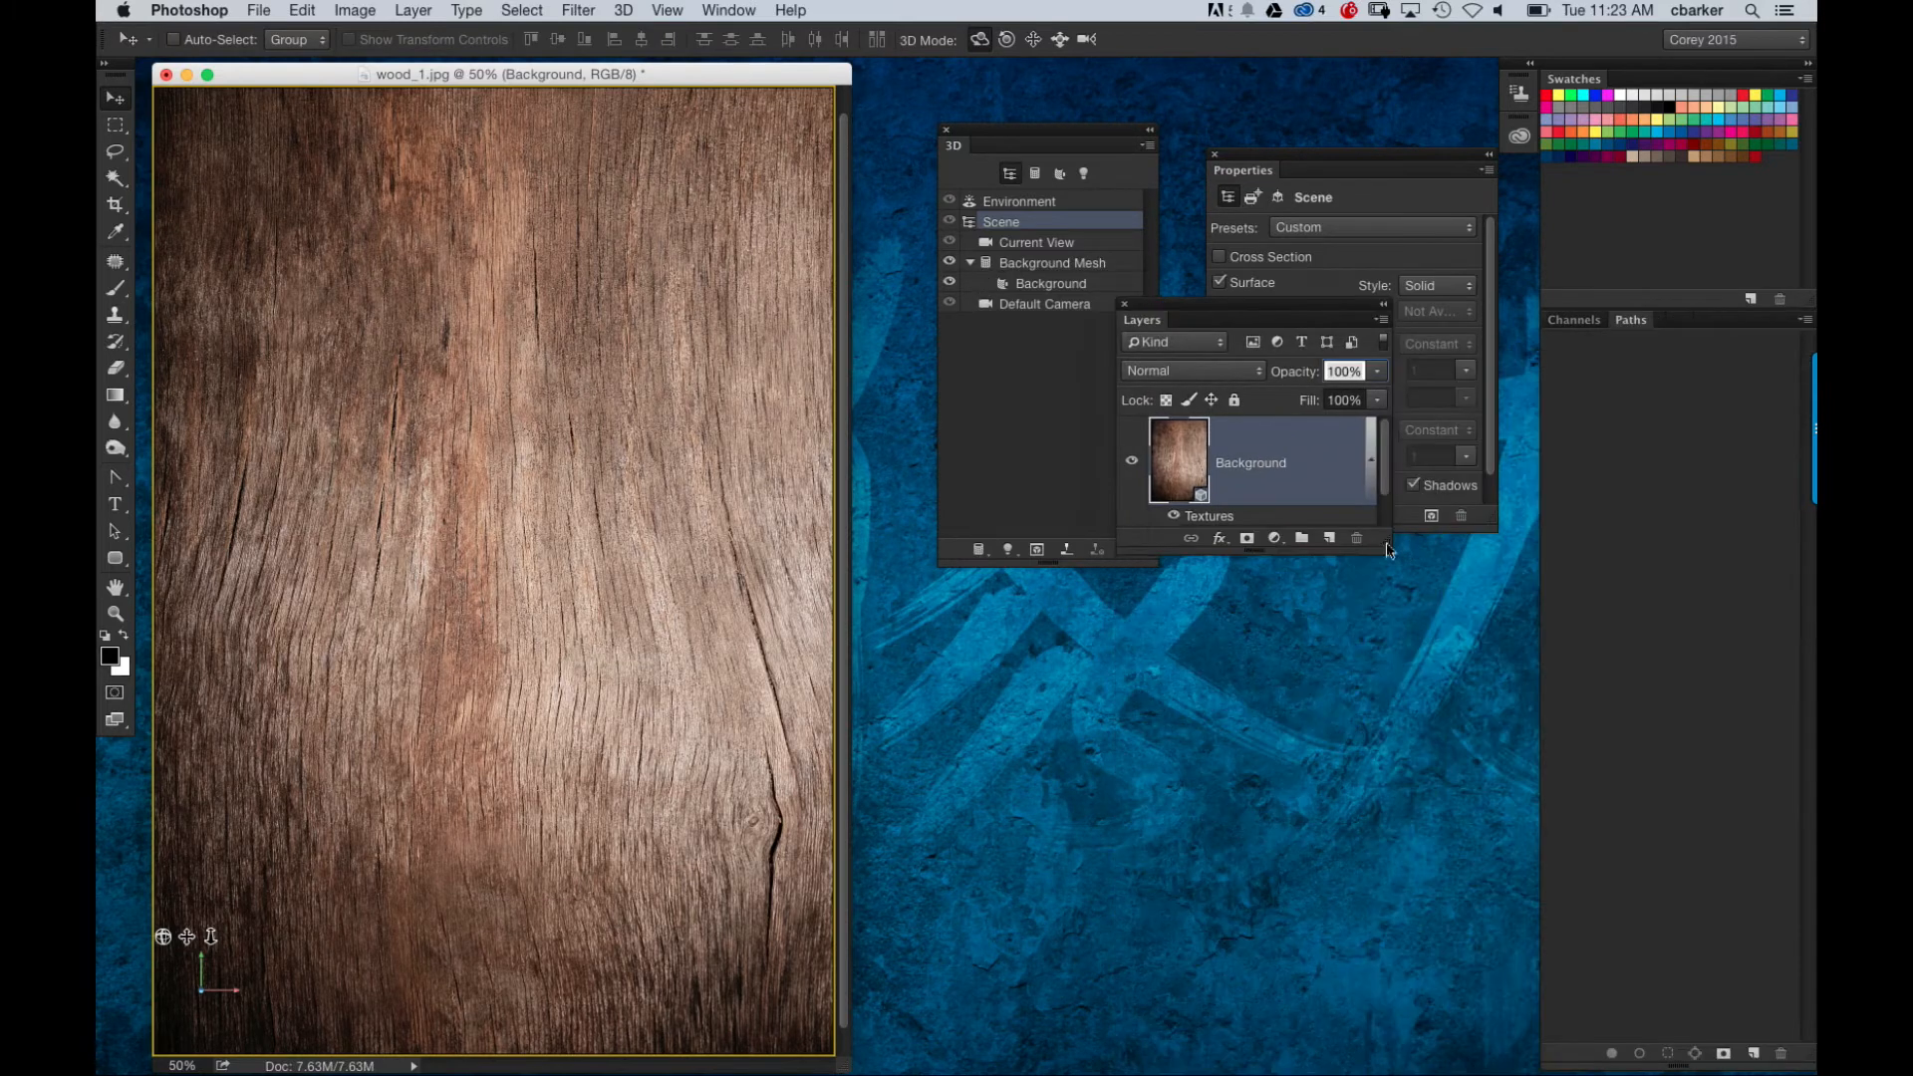
{"action": "left_click_drag", "start_coordinate": [1385, 548], "coordinate": [1395, 827]}
{"action": "left_click_drag", "start_coordinate": [1240, 319], "coordinate": [1273, 385]}
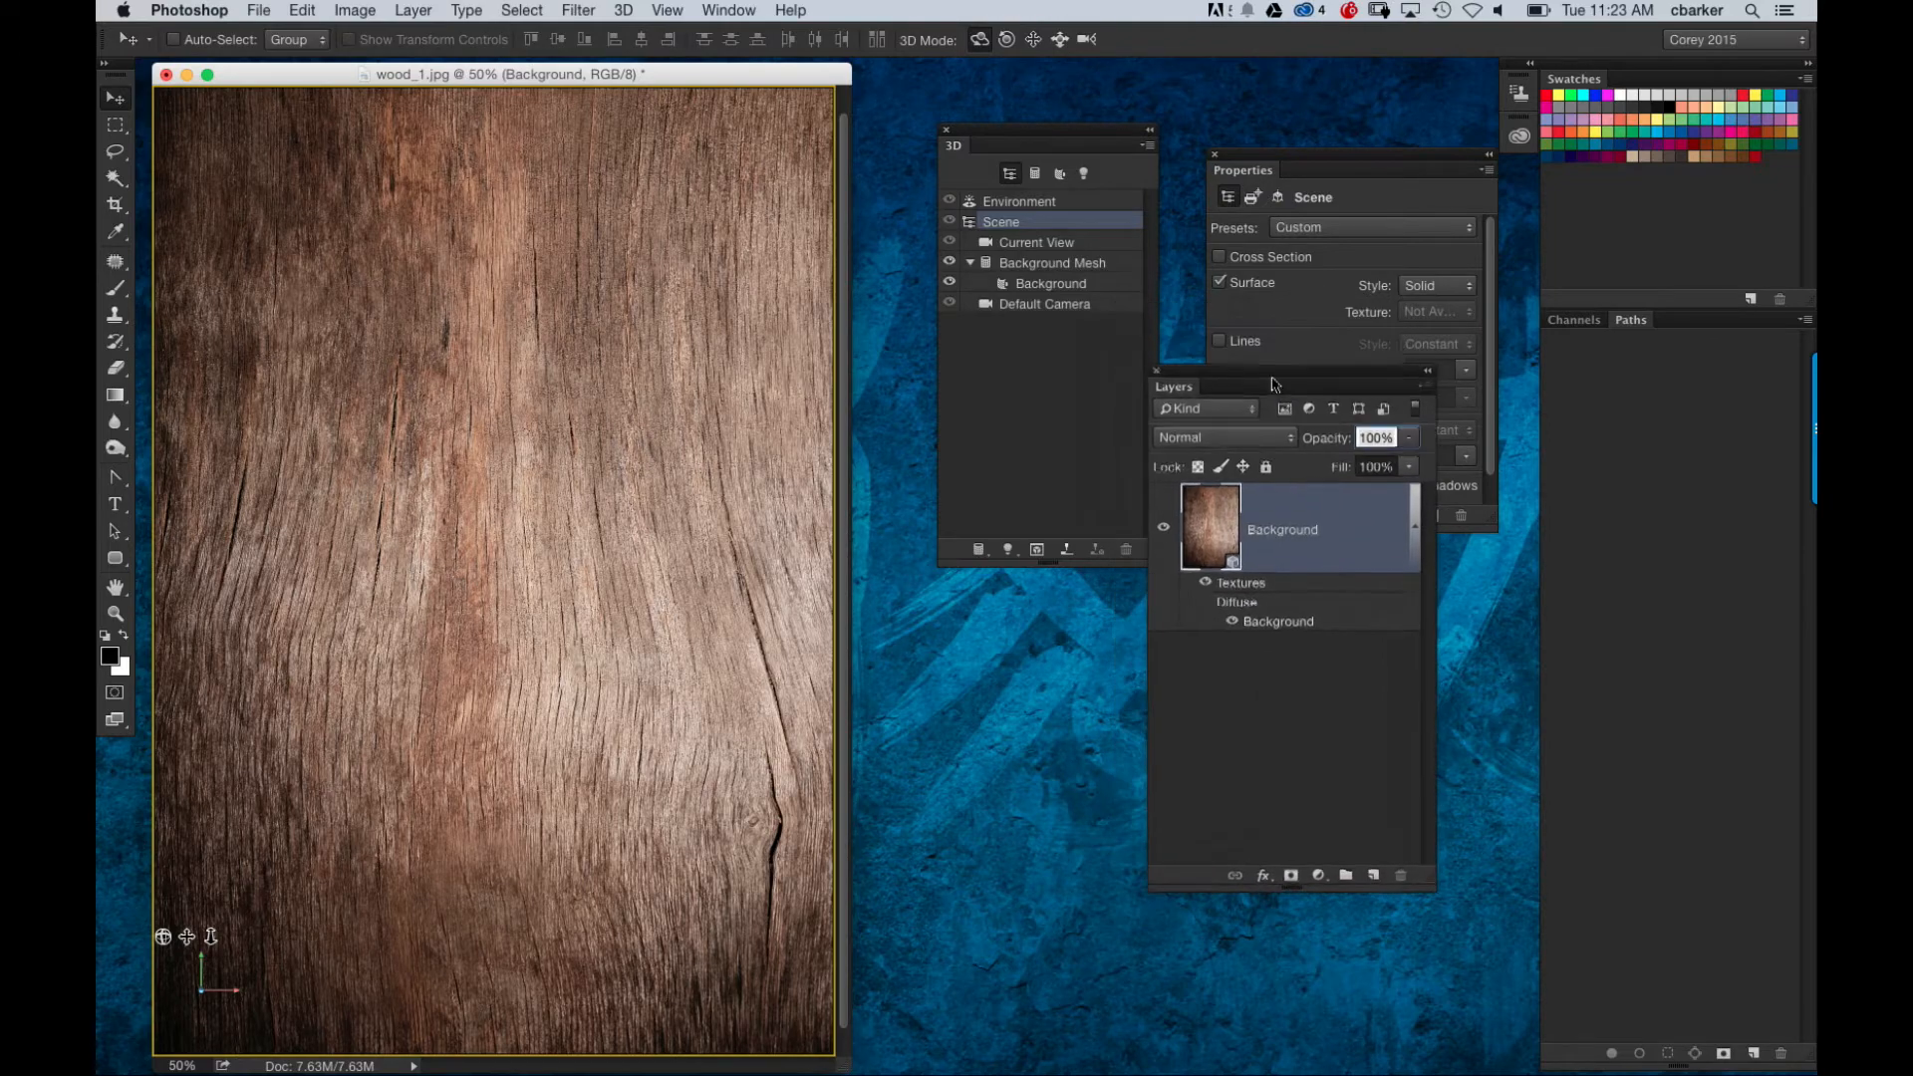
Step: Open the mesh's Background diffuse texture for editing, enlarge its window, and move it and the 3D panel clear of each other
{"action": "double_click", "coordinate": [1309, 624]}
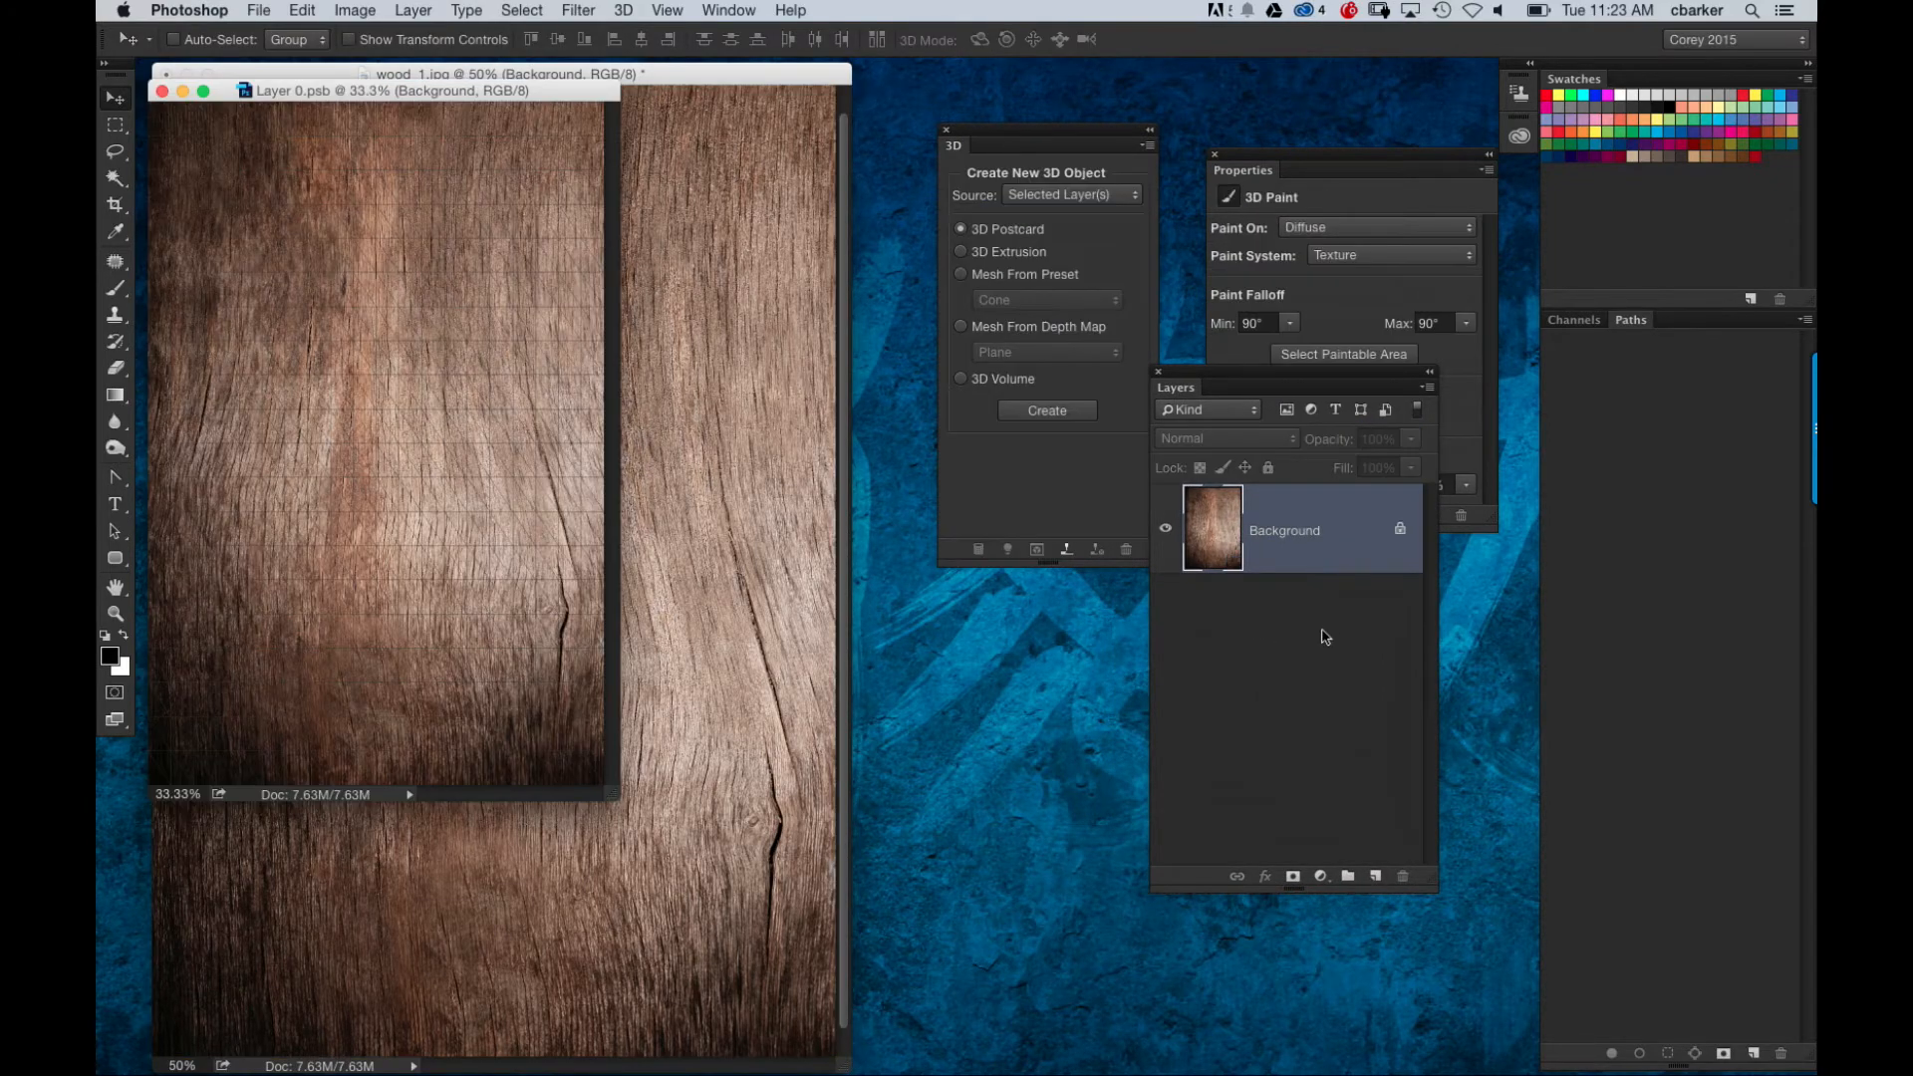
{"action": "left_click_drag", "start_coordinate": [551, 92], "coordinate": [826, 264]}
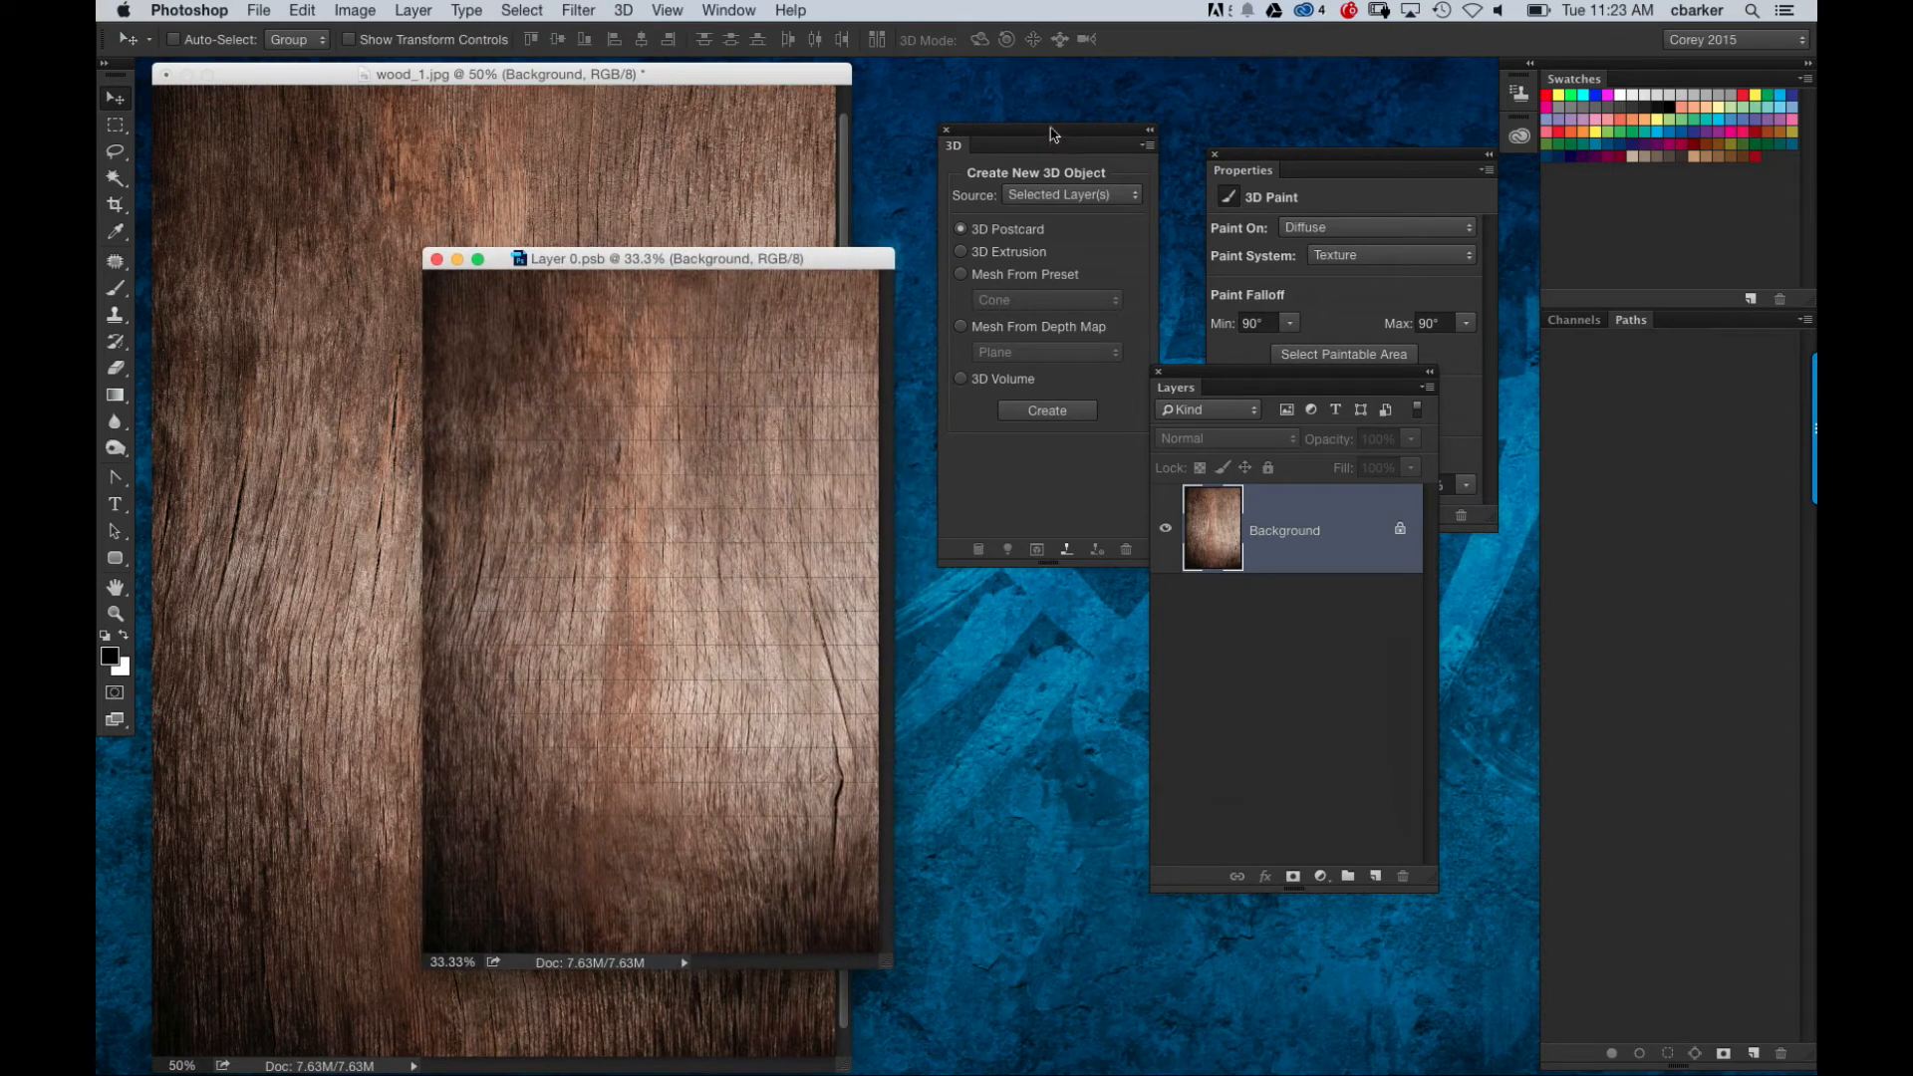
{"action": "left_click_drag", "start_coordinate": [954, 146], "coordinate": [1339, 217]}
{"action": "left_click_drag", "start_coordinate": [883, 249], "coordinate": [978, 221]}
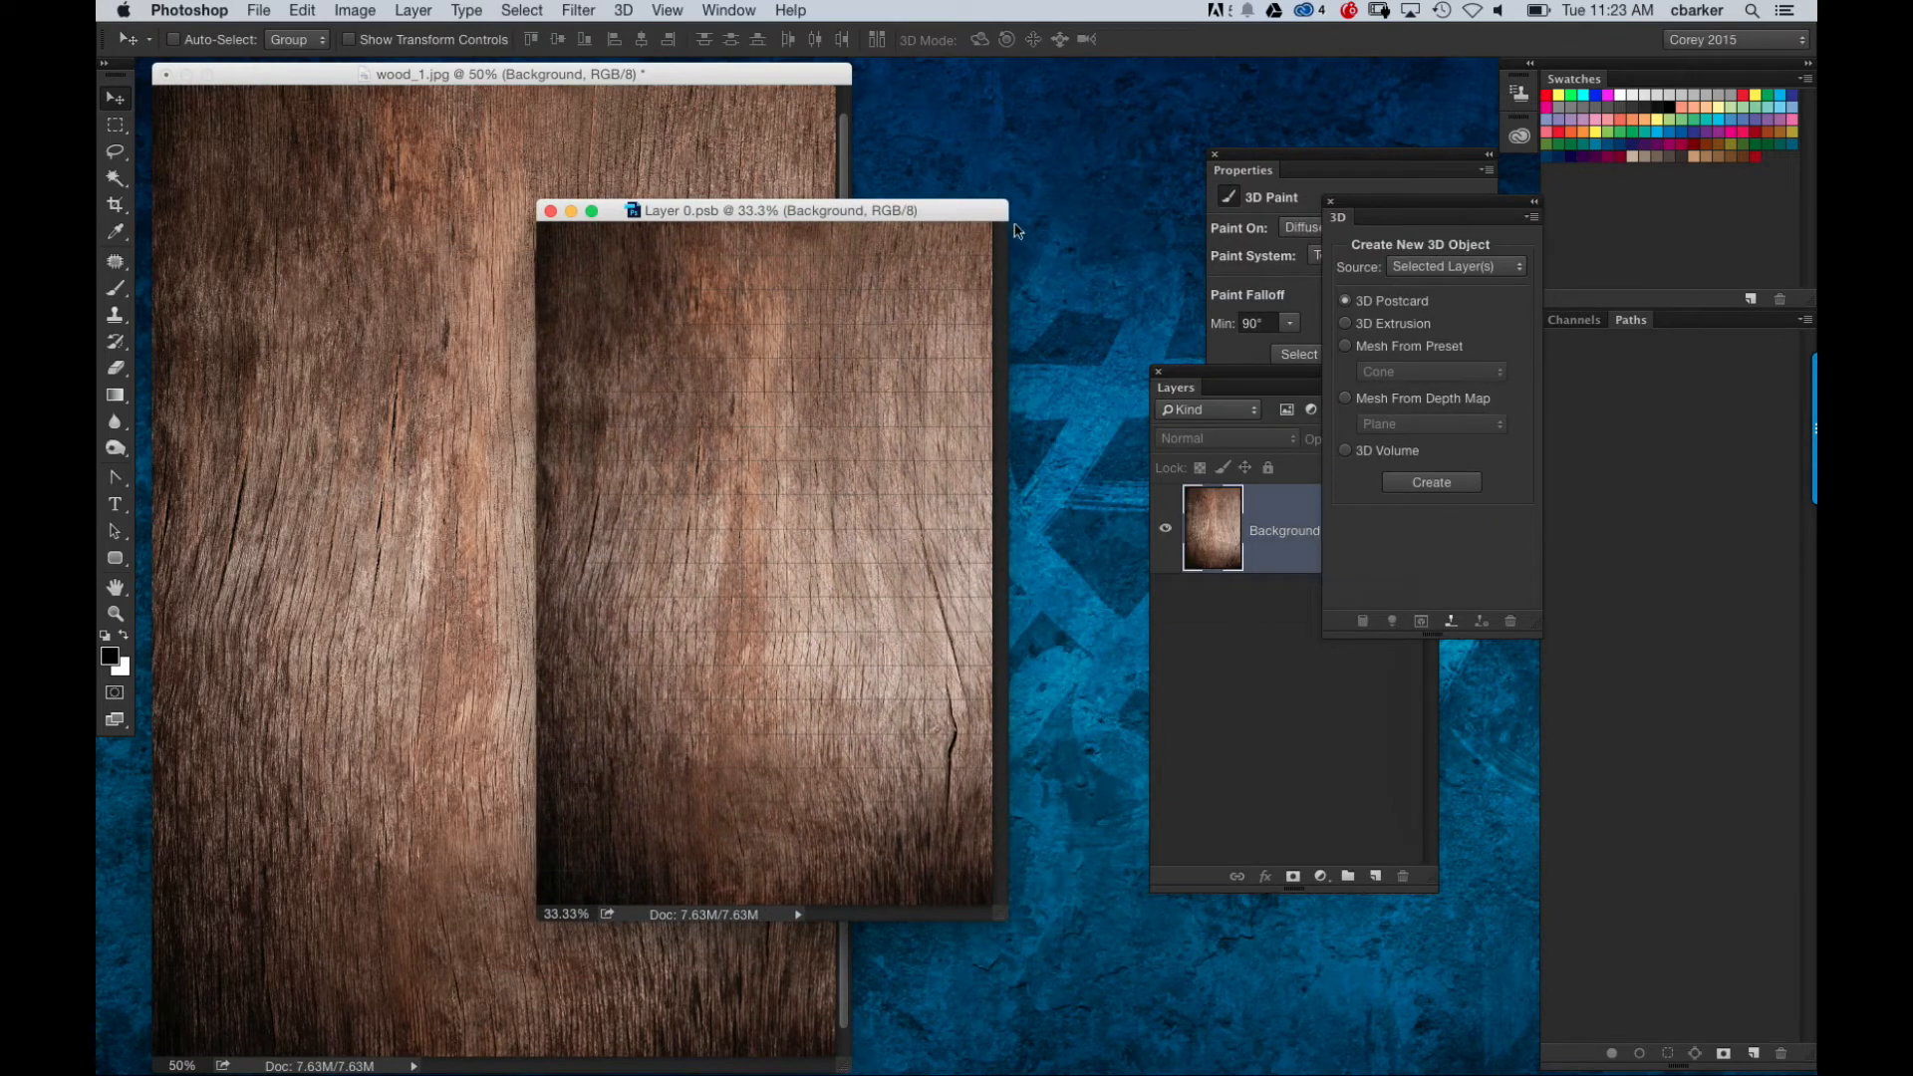
{"action": "left_click_drag", "start_coordinate": [1001, 922], "coordinate": [1100, 985]}
Step: Select a narrow full-height vertical strip near the texture's left side, fill it with black on a new layer, and deselect
{"action": "left_click", "coordinate": [115, 124]}
{"action": "left_click_drag", "start_coordinate": [674, 258], "coordinate": [673, 1015]}
{"action": "left_click", "coordinate": [1377, 877]}
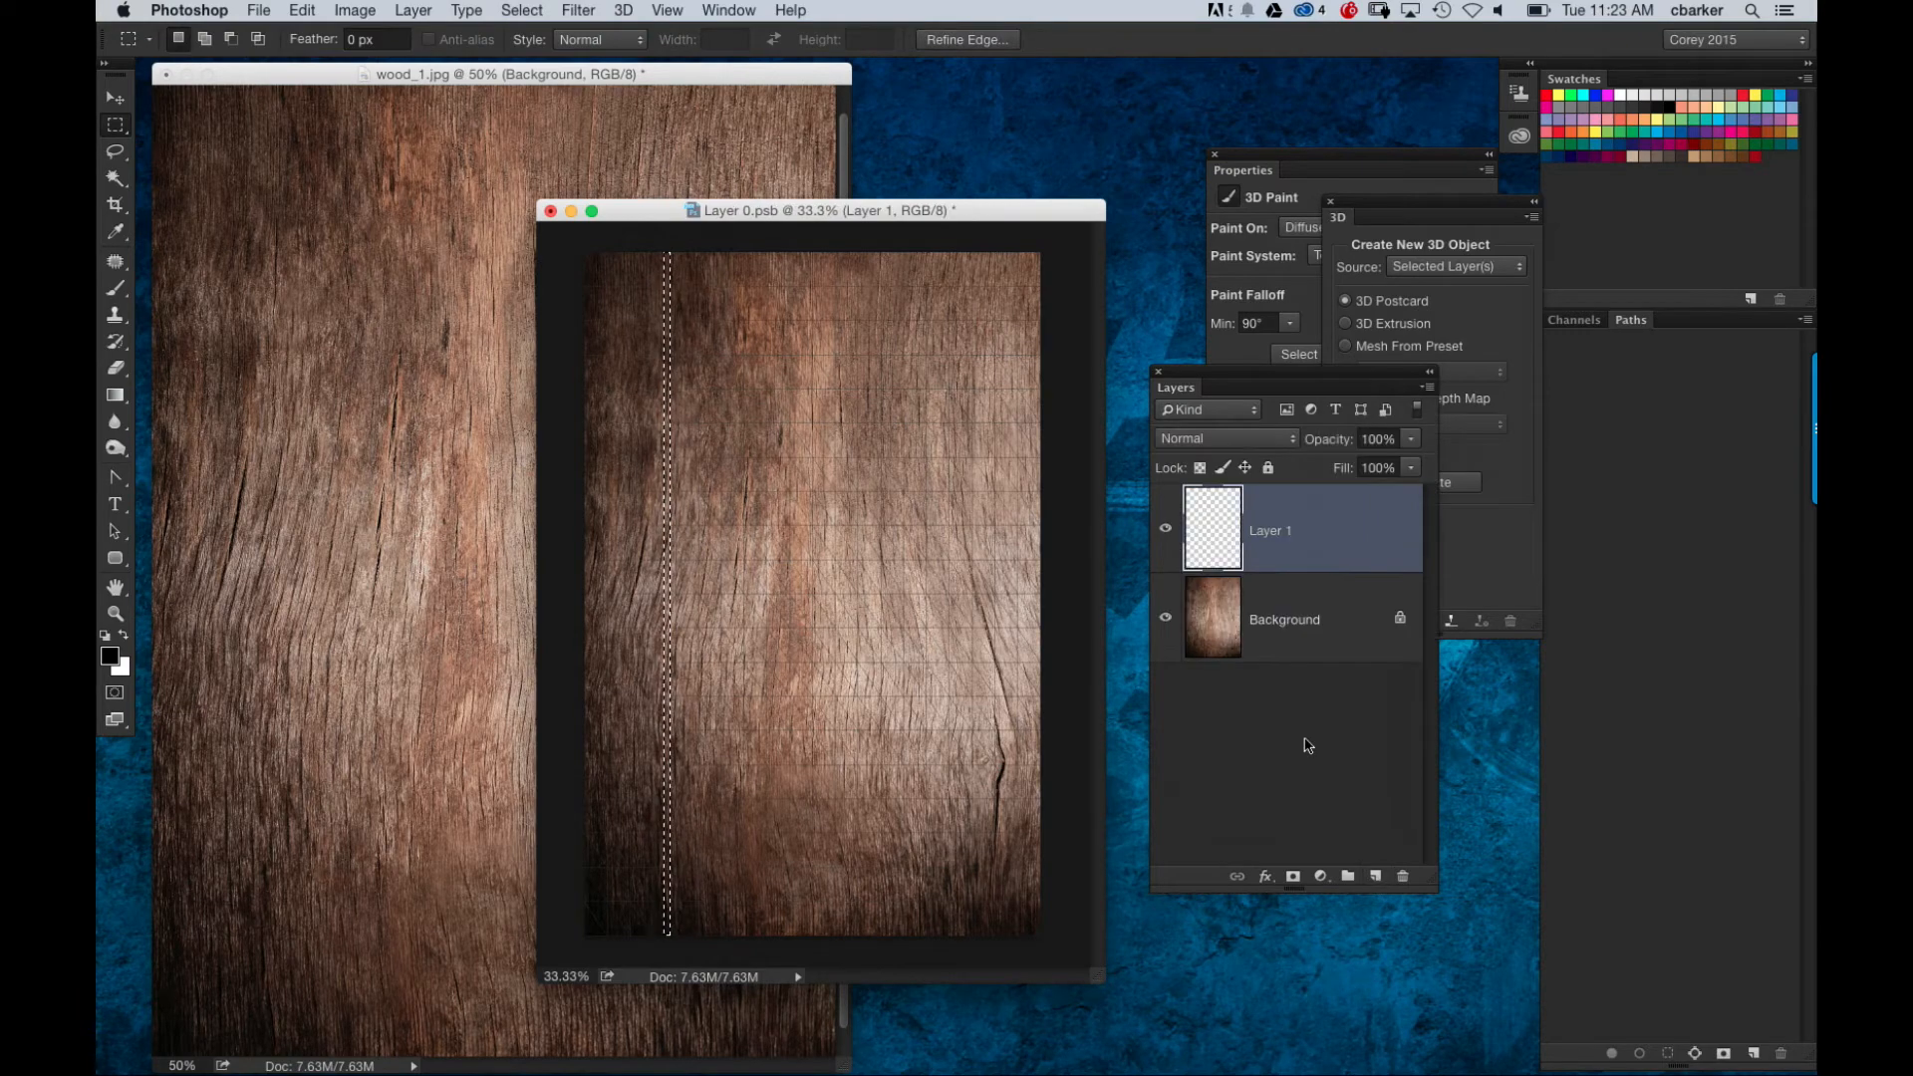
{"action": "key", "text": "alt+BackSpace"}
{"action": "key", "text": "super+d"}
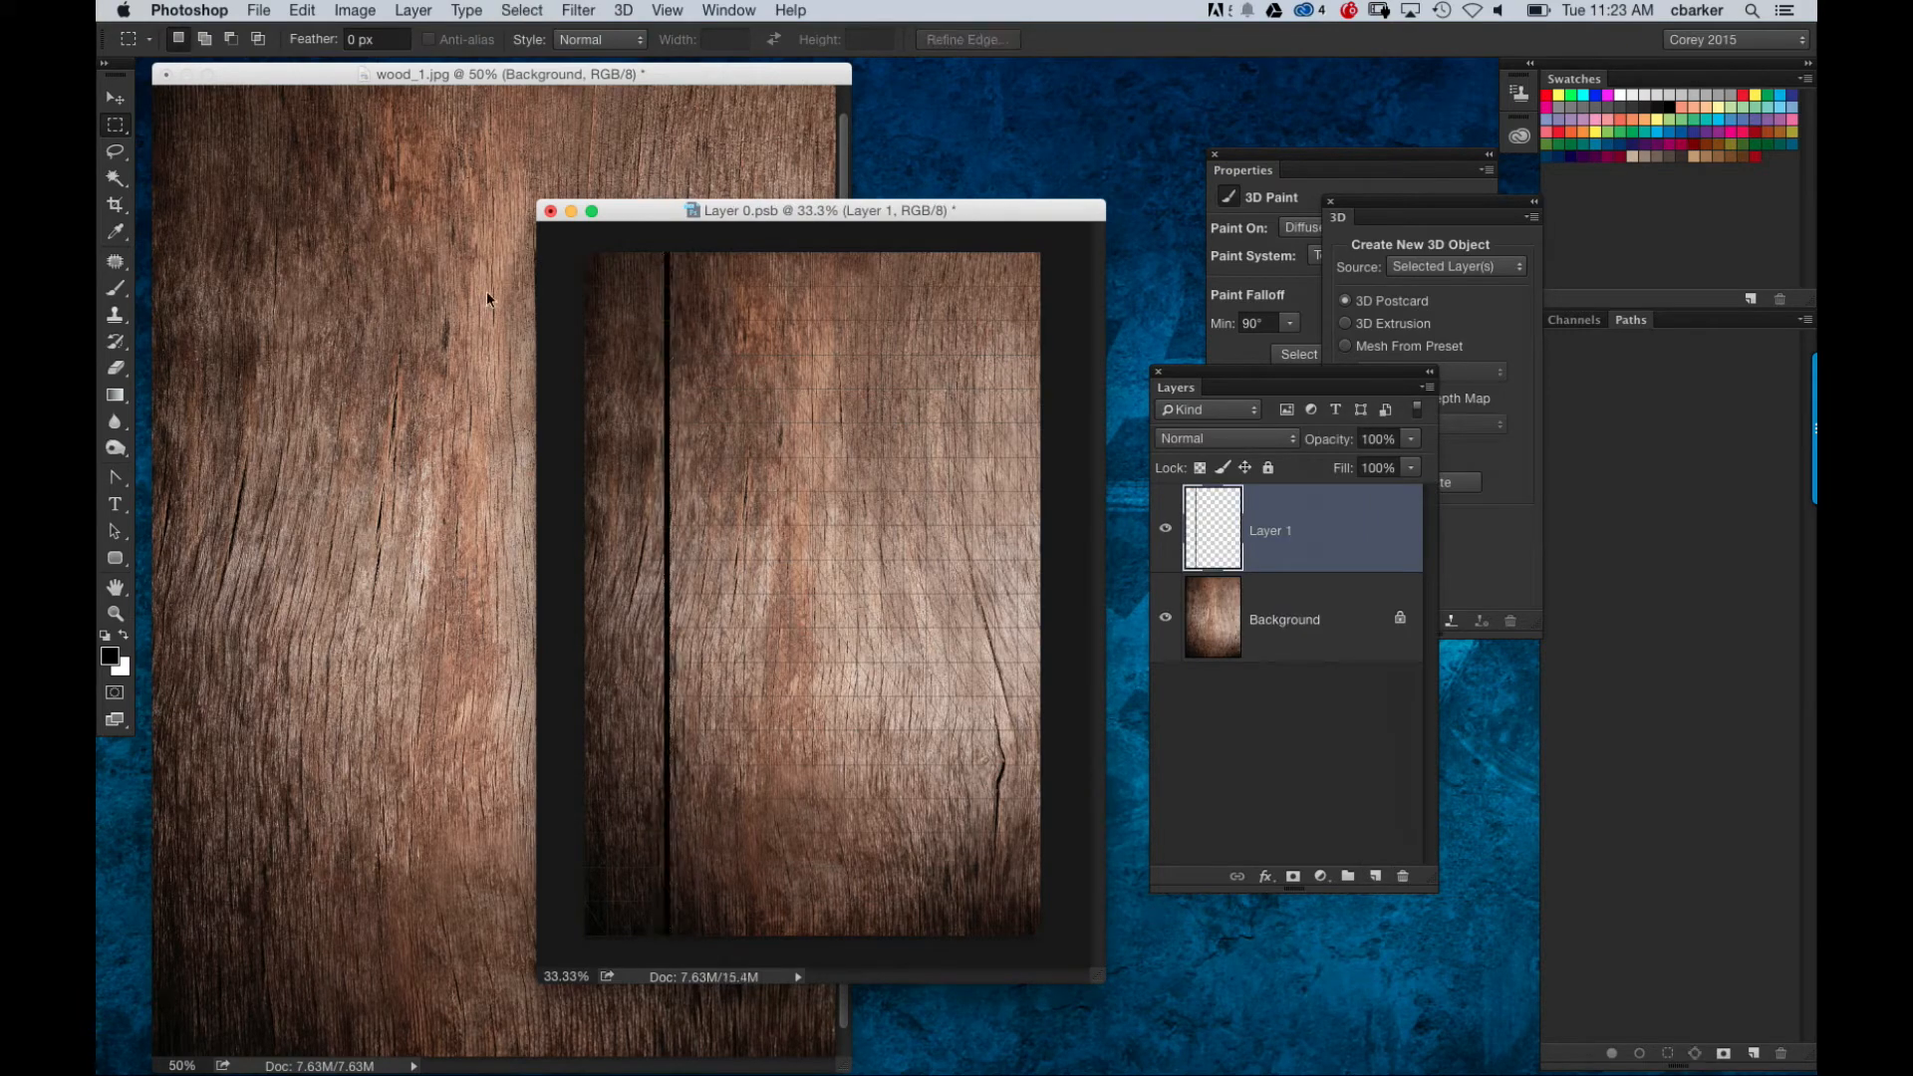
Step: Duplicate the black stripe toward the texture's right side, shift the original slightly right, and merge both stripe layers
{"action": "left_click", "coordinate": [134, 100]}
{"action": "left_click_drag", "start_coordinate": [669, 590], "coordinate": [912, 592]}
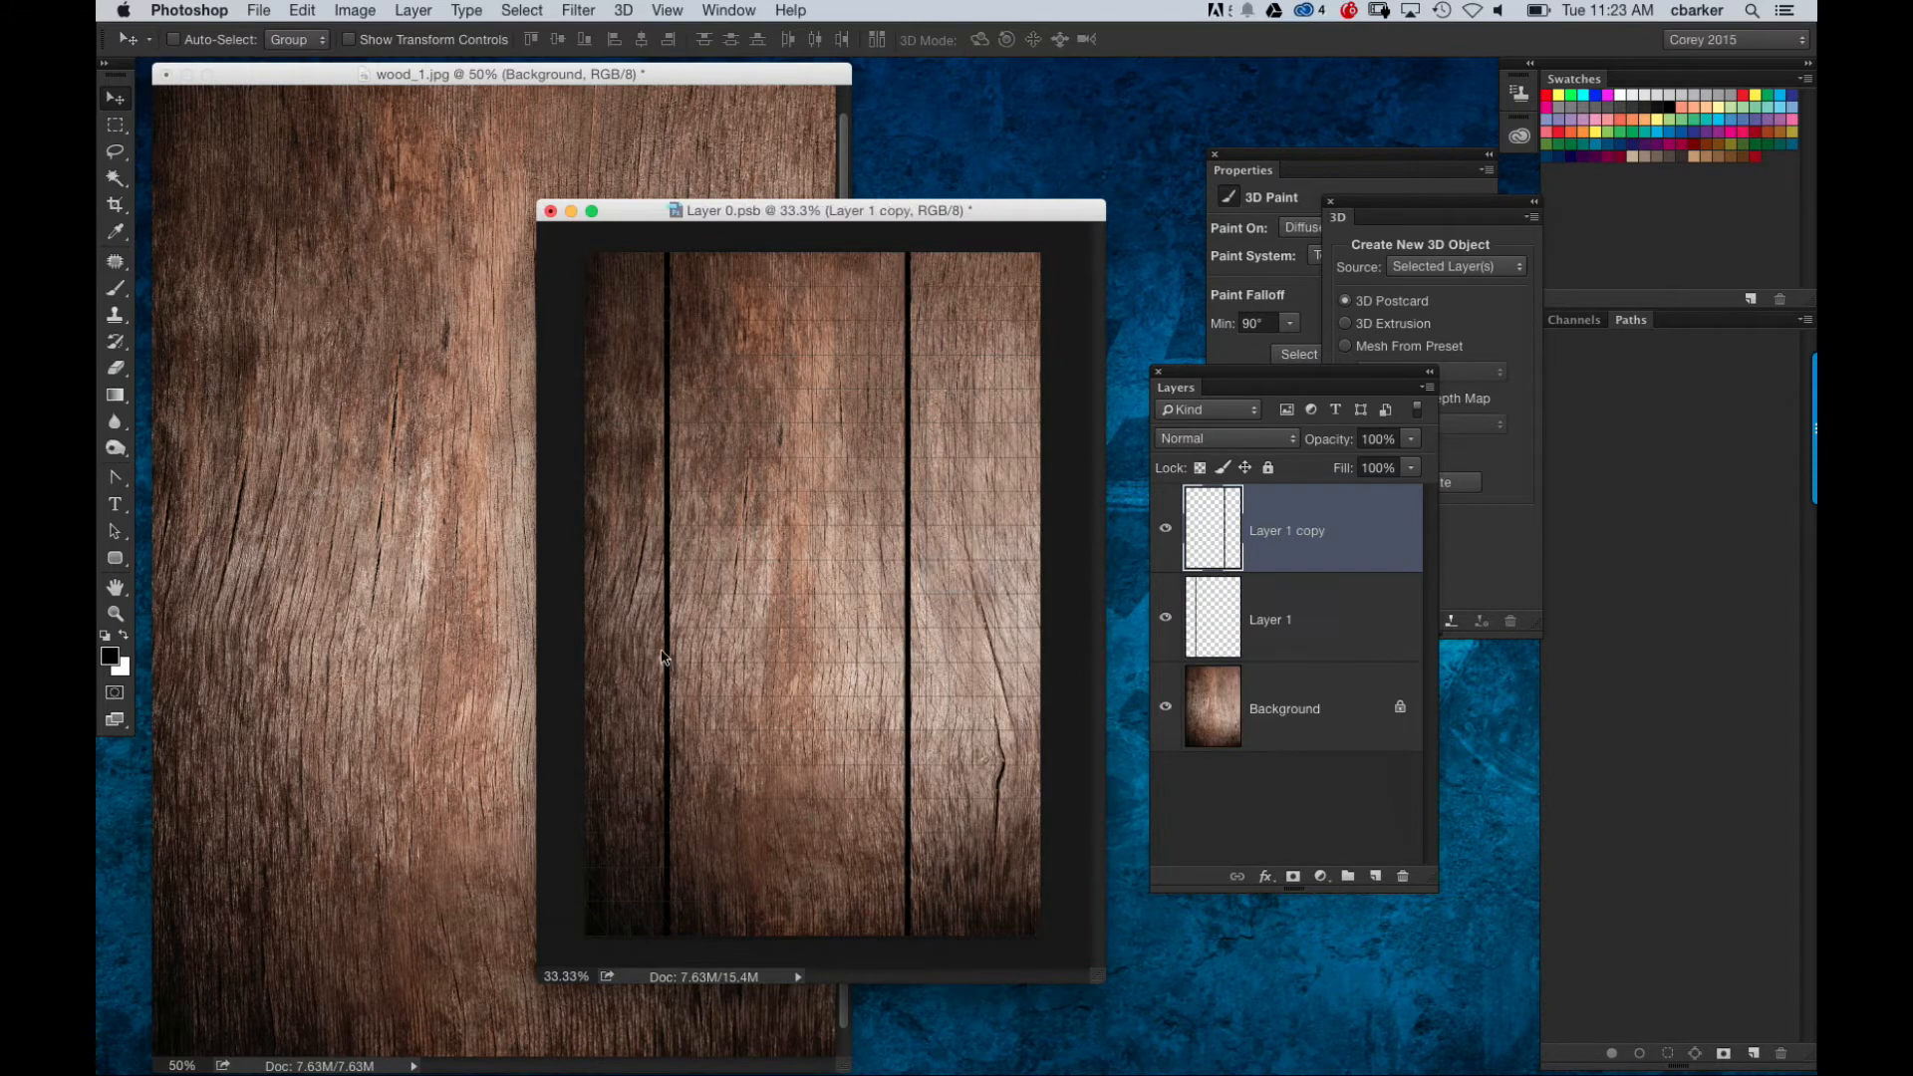
{"action": "key", "text": "alt+bracketleft"}
{"action": "key", "text": "shift+Right"}
{"action": "key", "text": "shift+Right"}
{"action": "key", "text": "shift+Right"}
{"action": "key", "text": "shift+Right"}
{"action": "key", "text": "shift+Right"}
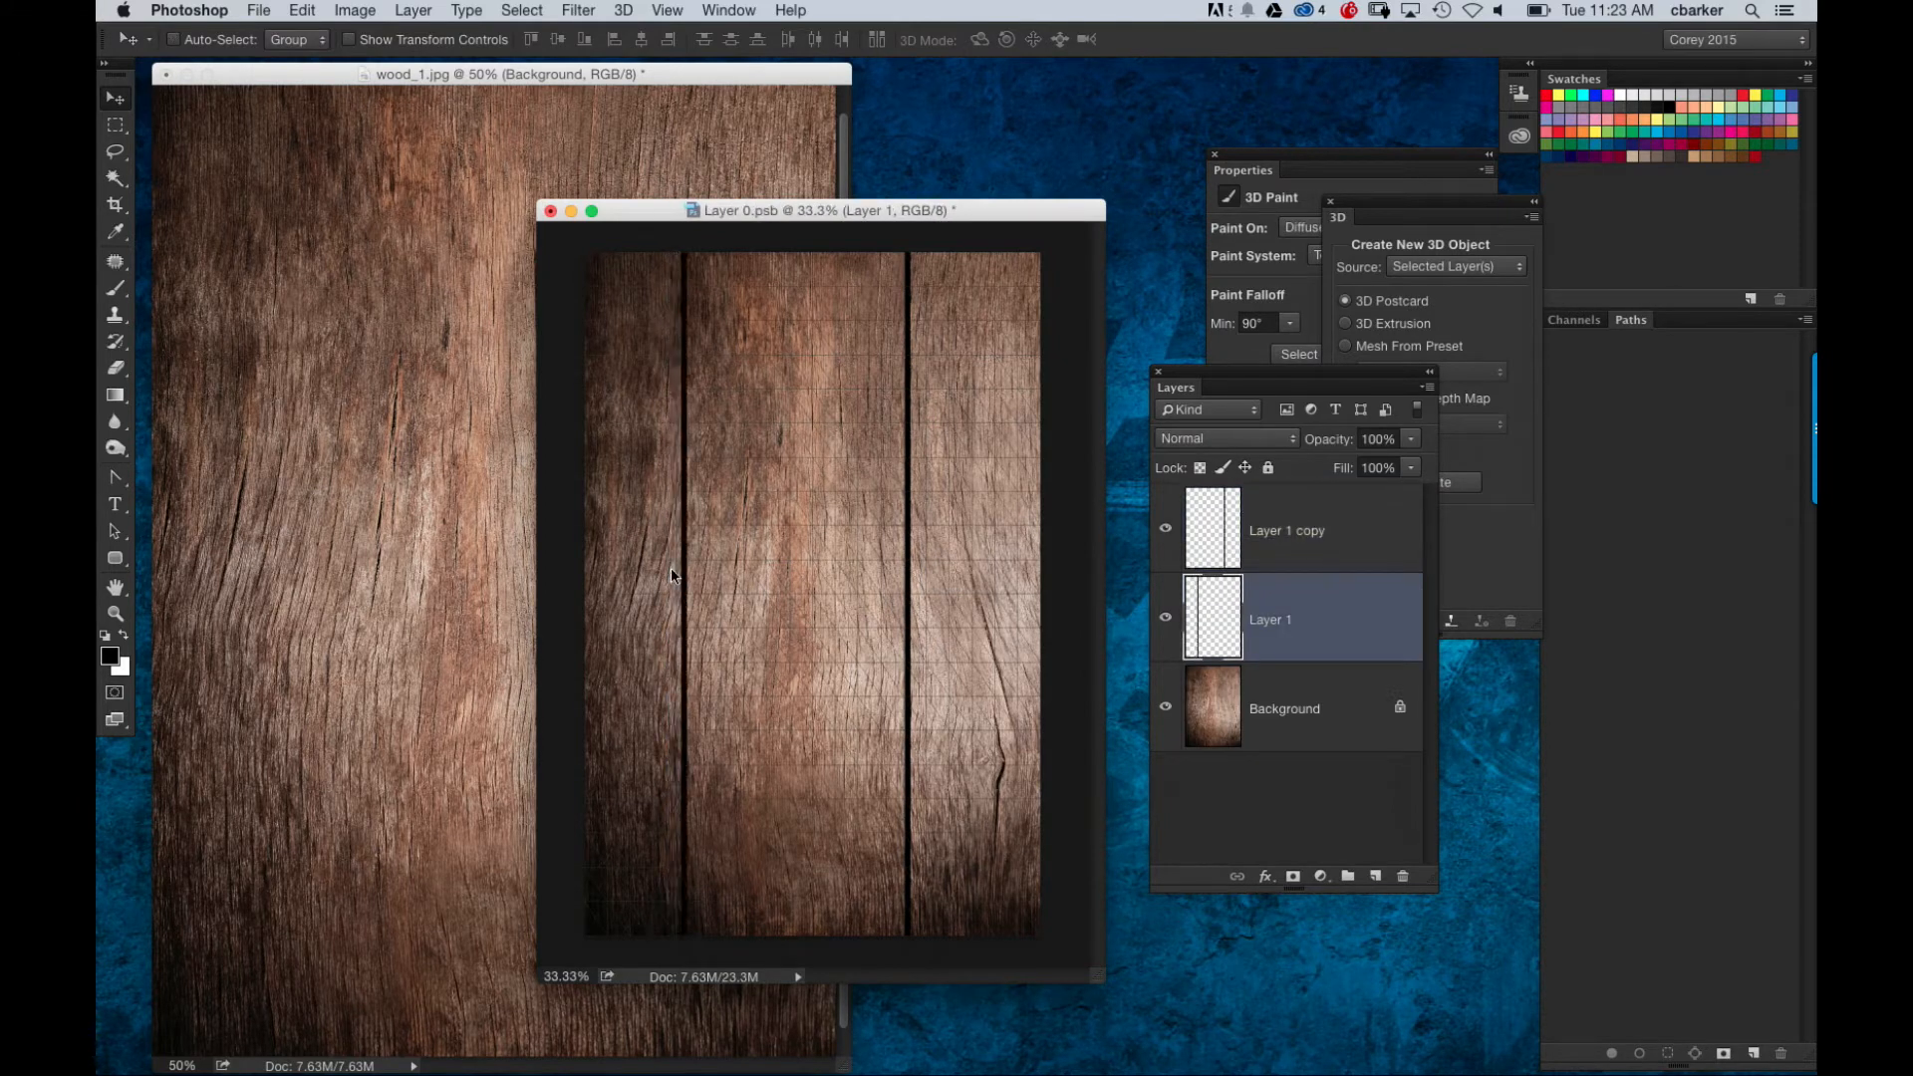
{"action": "left_click", "coordinate": [1375, 499]}
{"action": "key", "text": "super+e"}
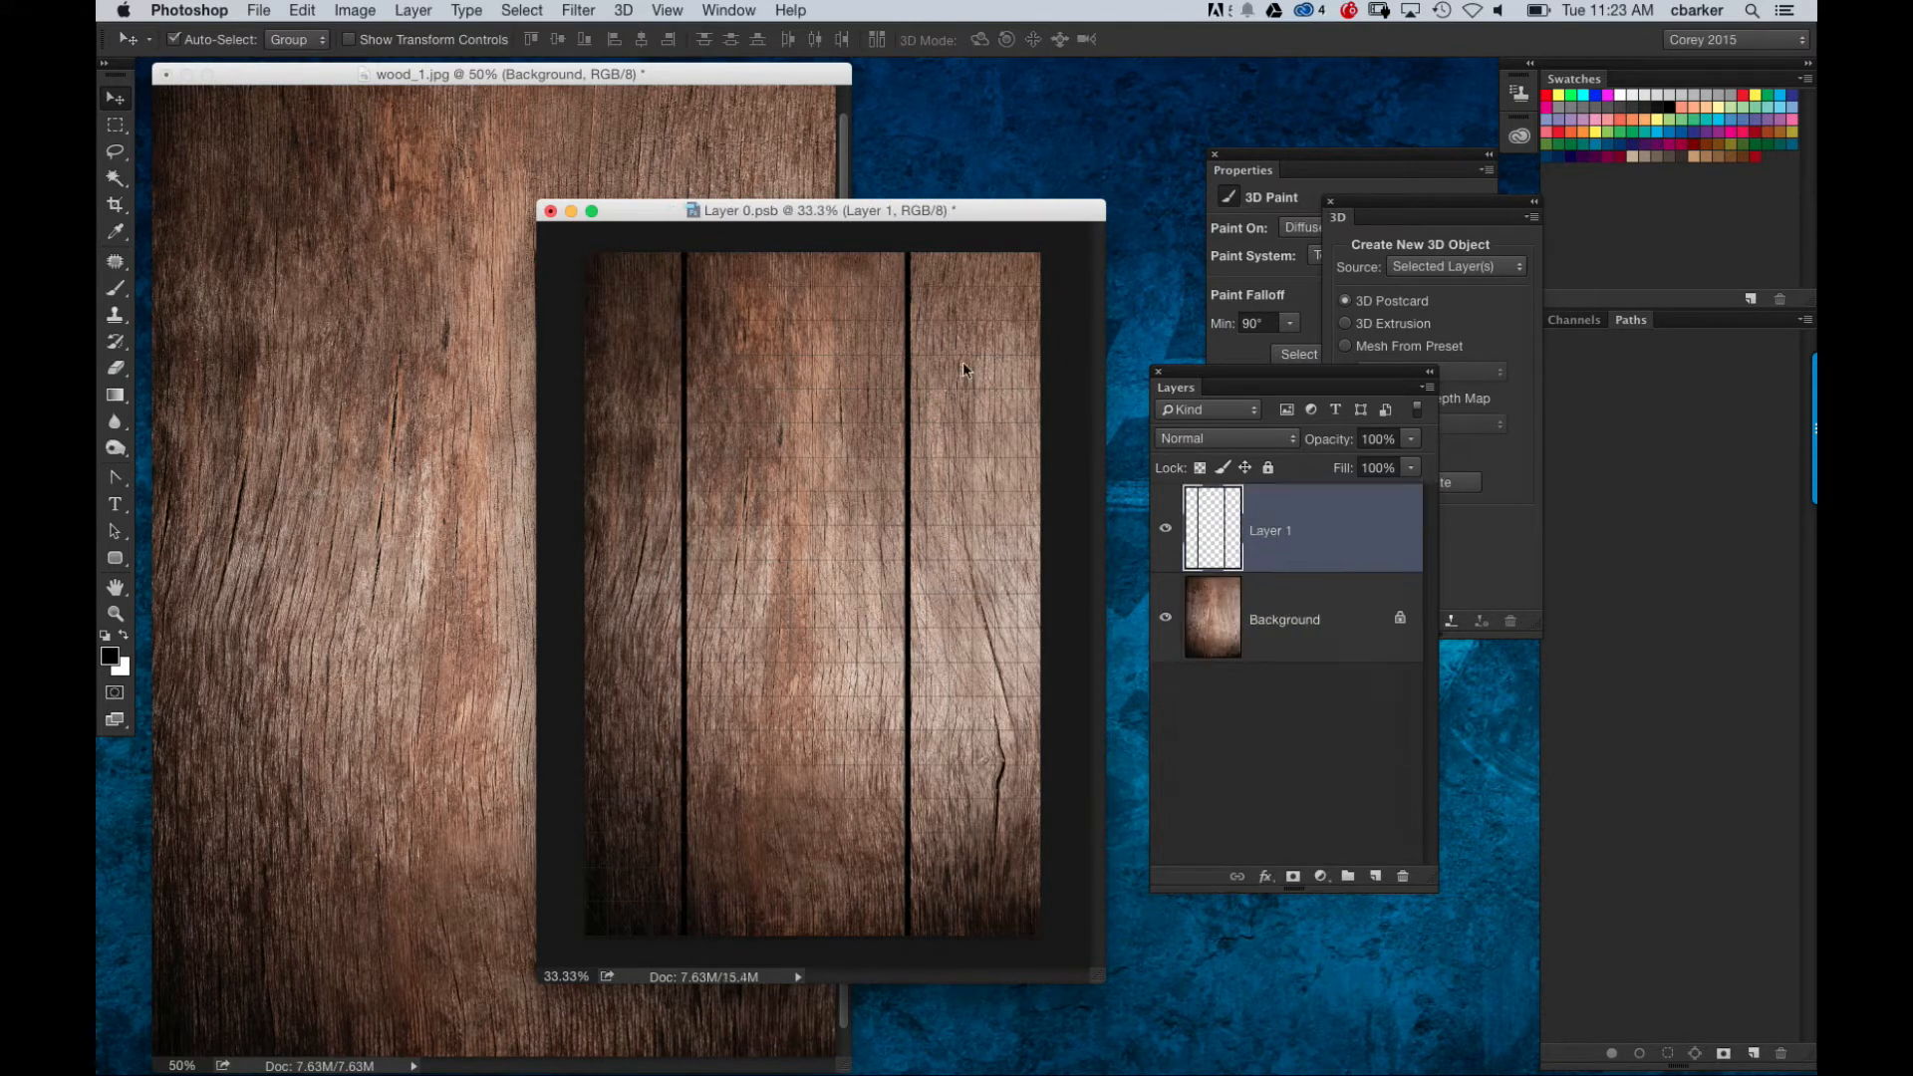
Step: Apply the Ripple filter to the merged stripes with Amount 33% and Size Medium
{"action": "key", "text": "super+equal"}
{"action": "scroll", "coordinate": [976, 518], "scroll_direction": "up", "scroll_amount": 2}
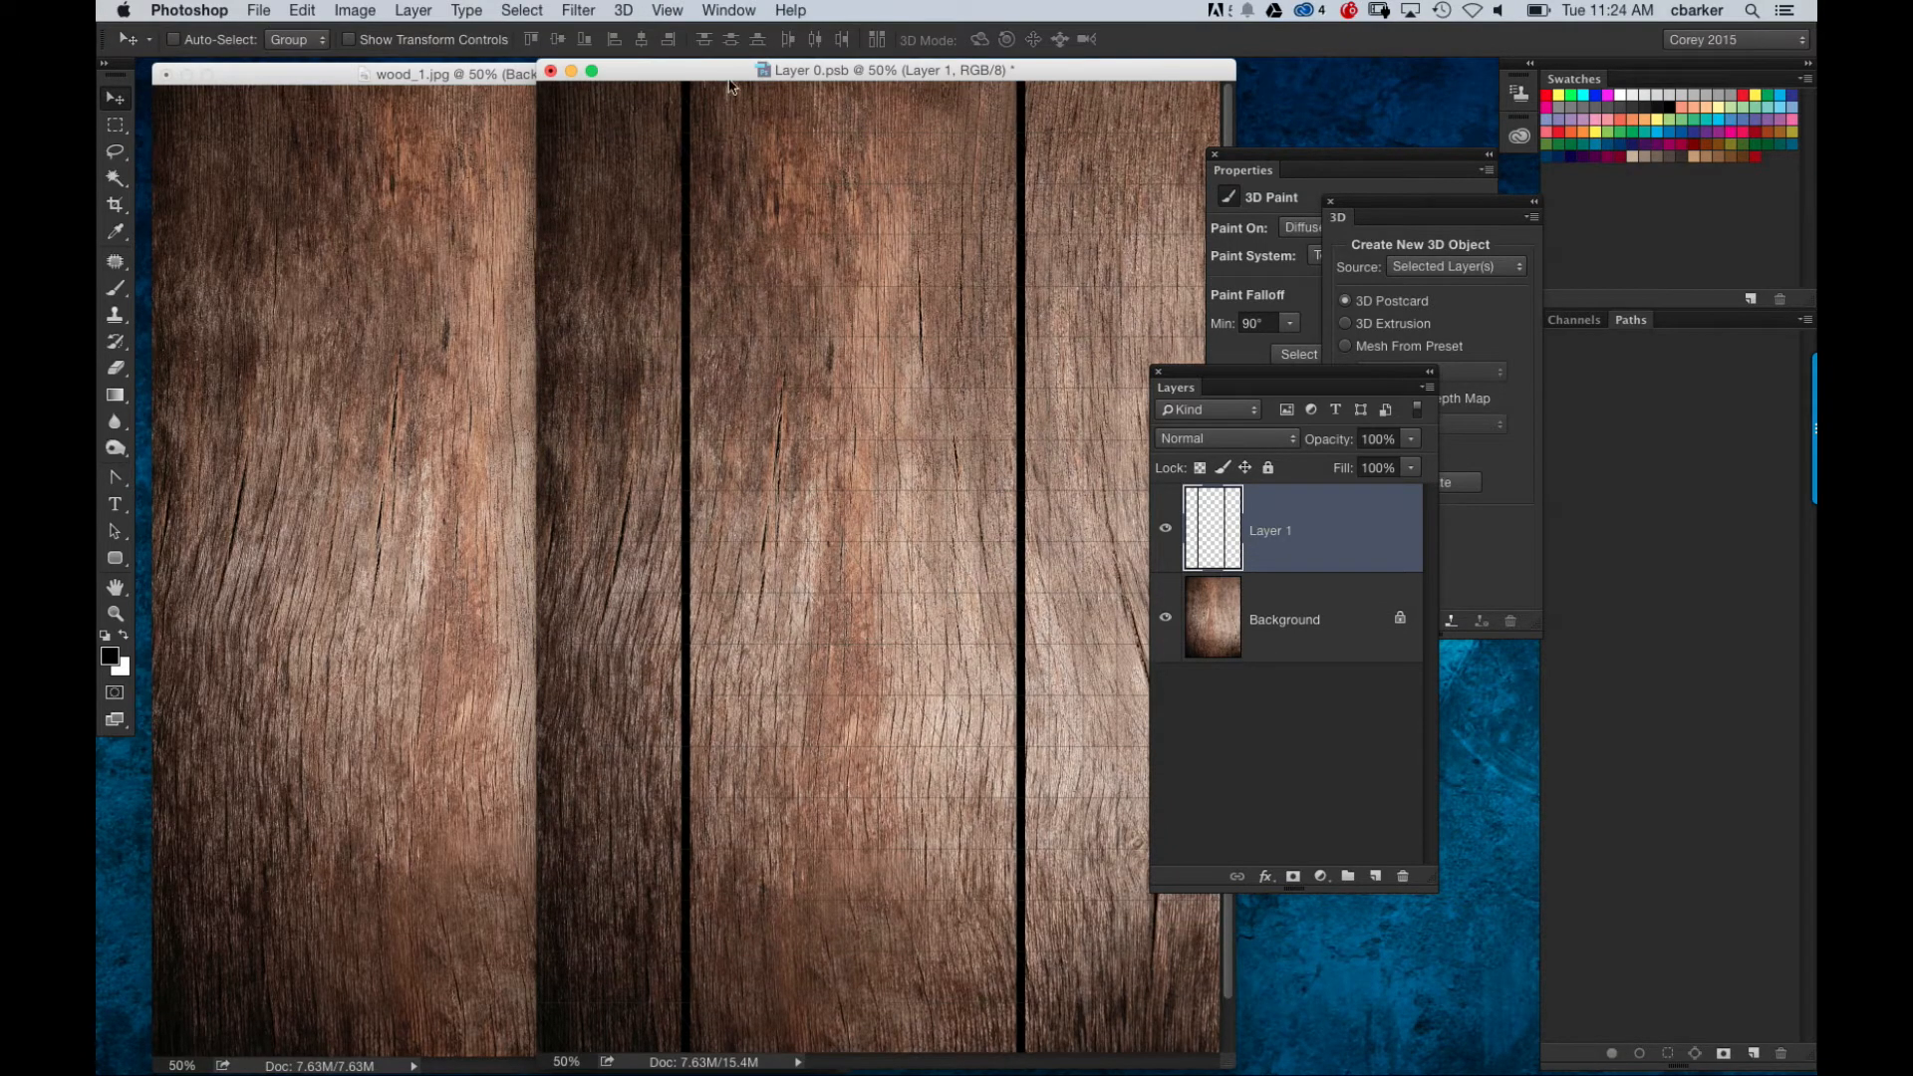
{"action": "left_click", "coordinate": [578, 10]}
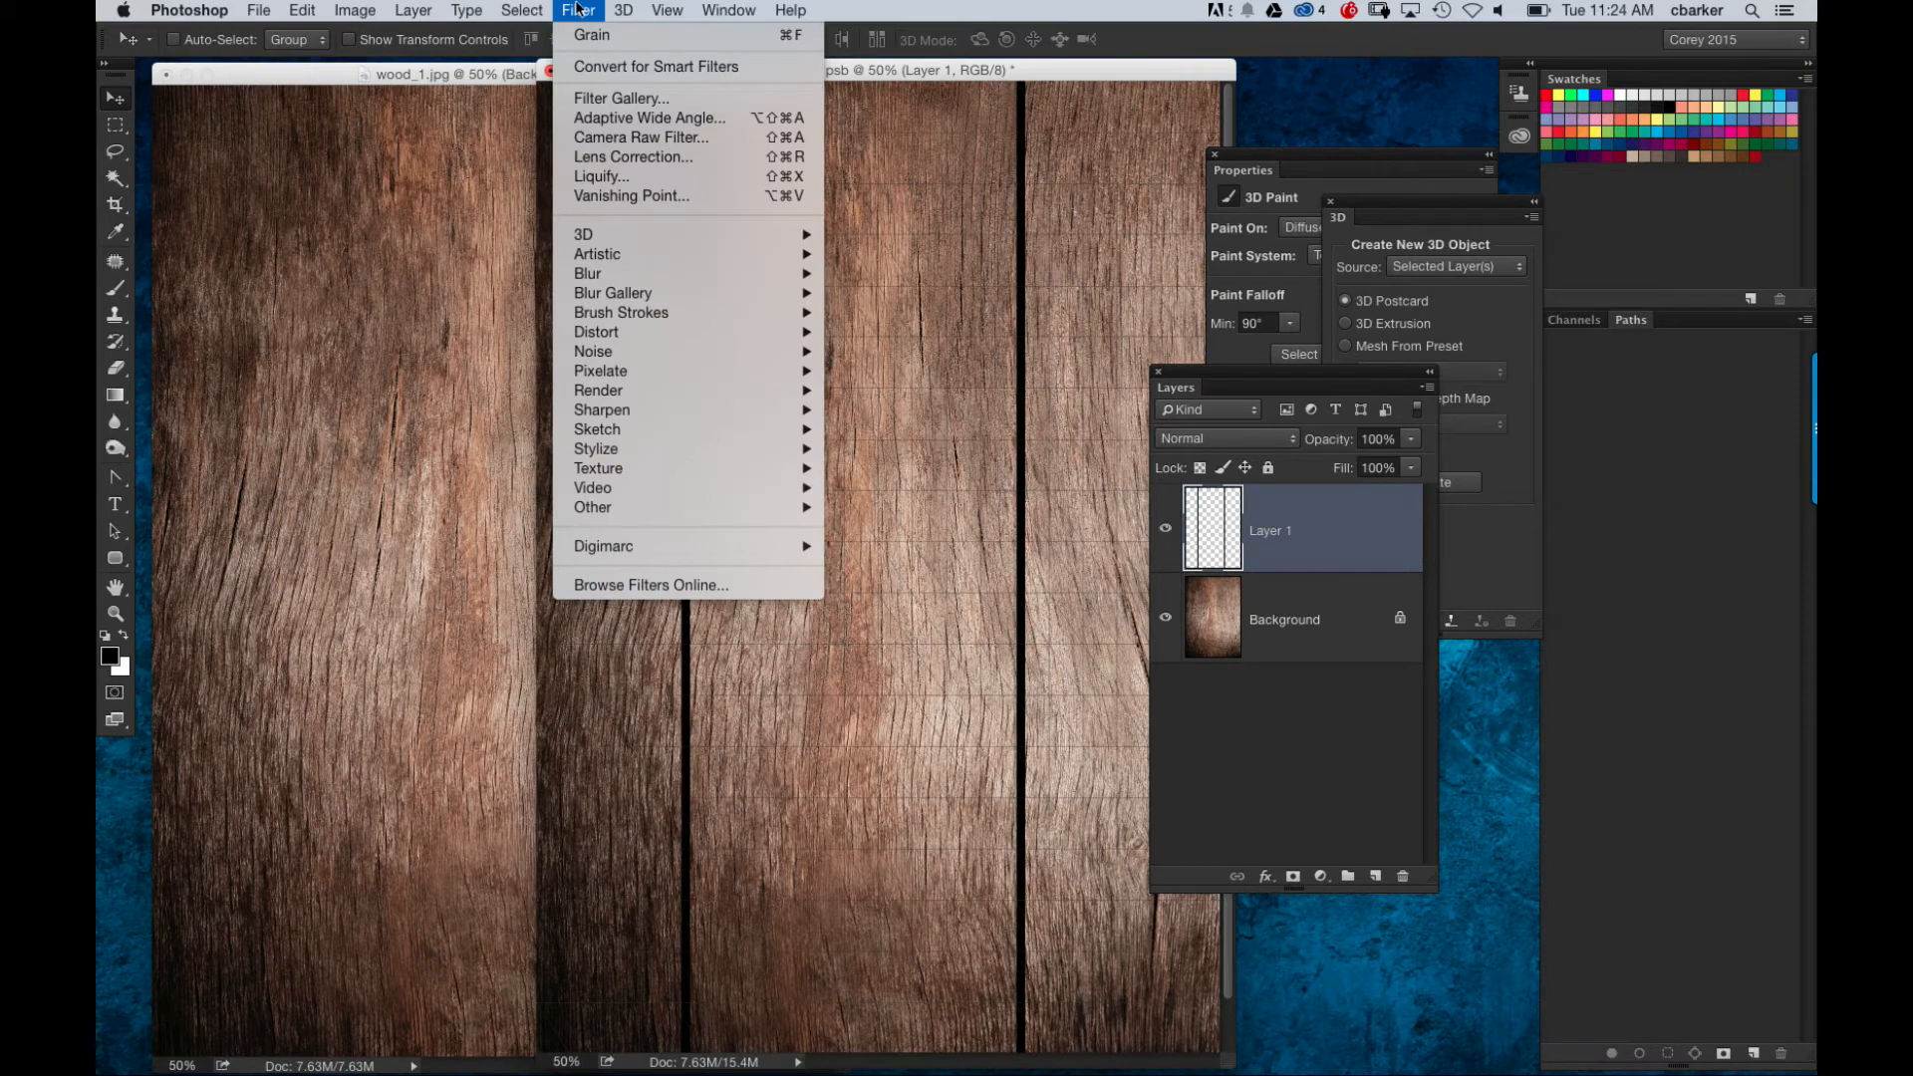
{"action": "mouse_move", "coordinate": [618, 335]}
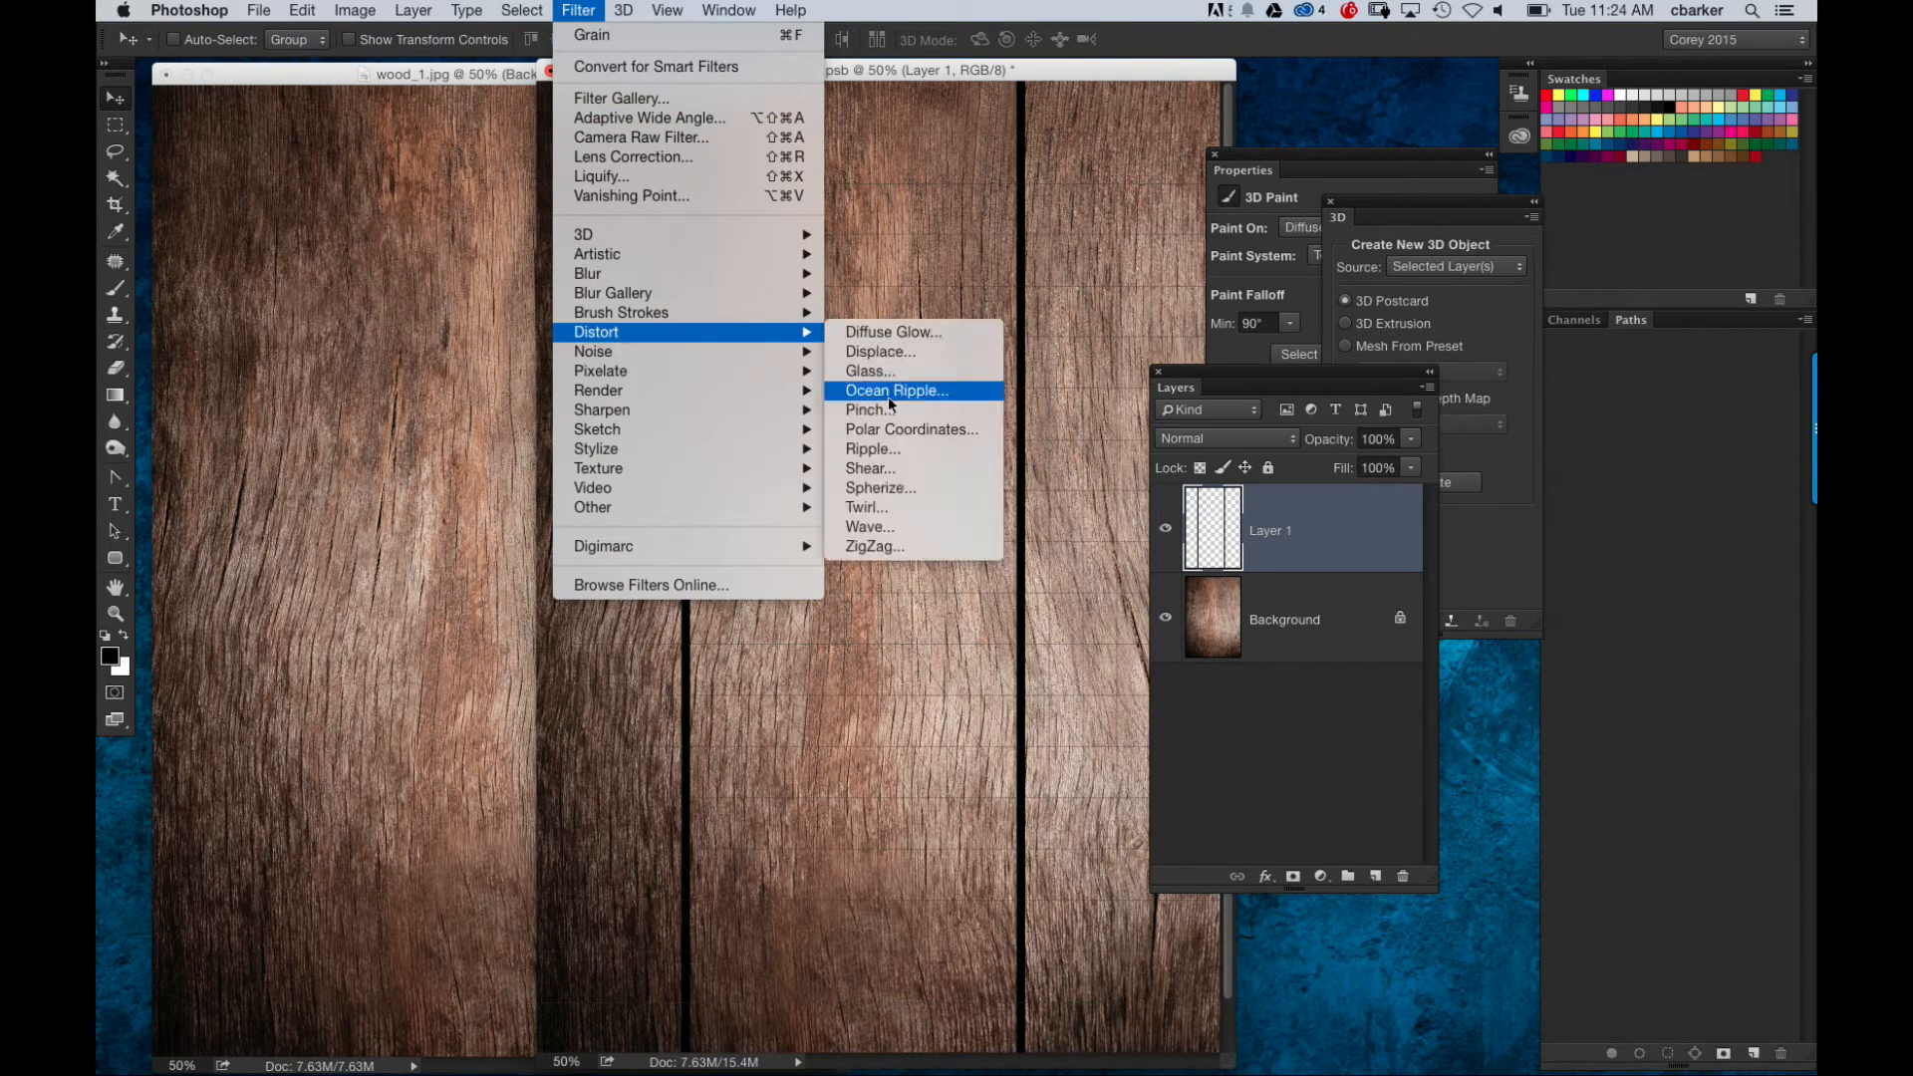
{"action": "left_click", "coordinate": [897, 451]}
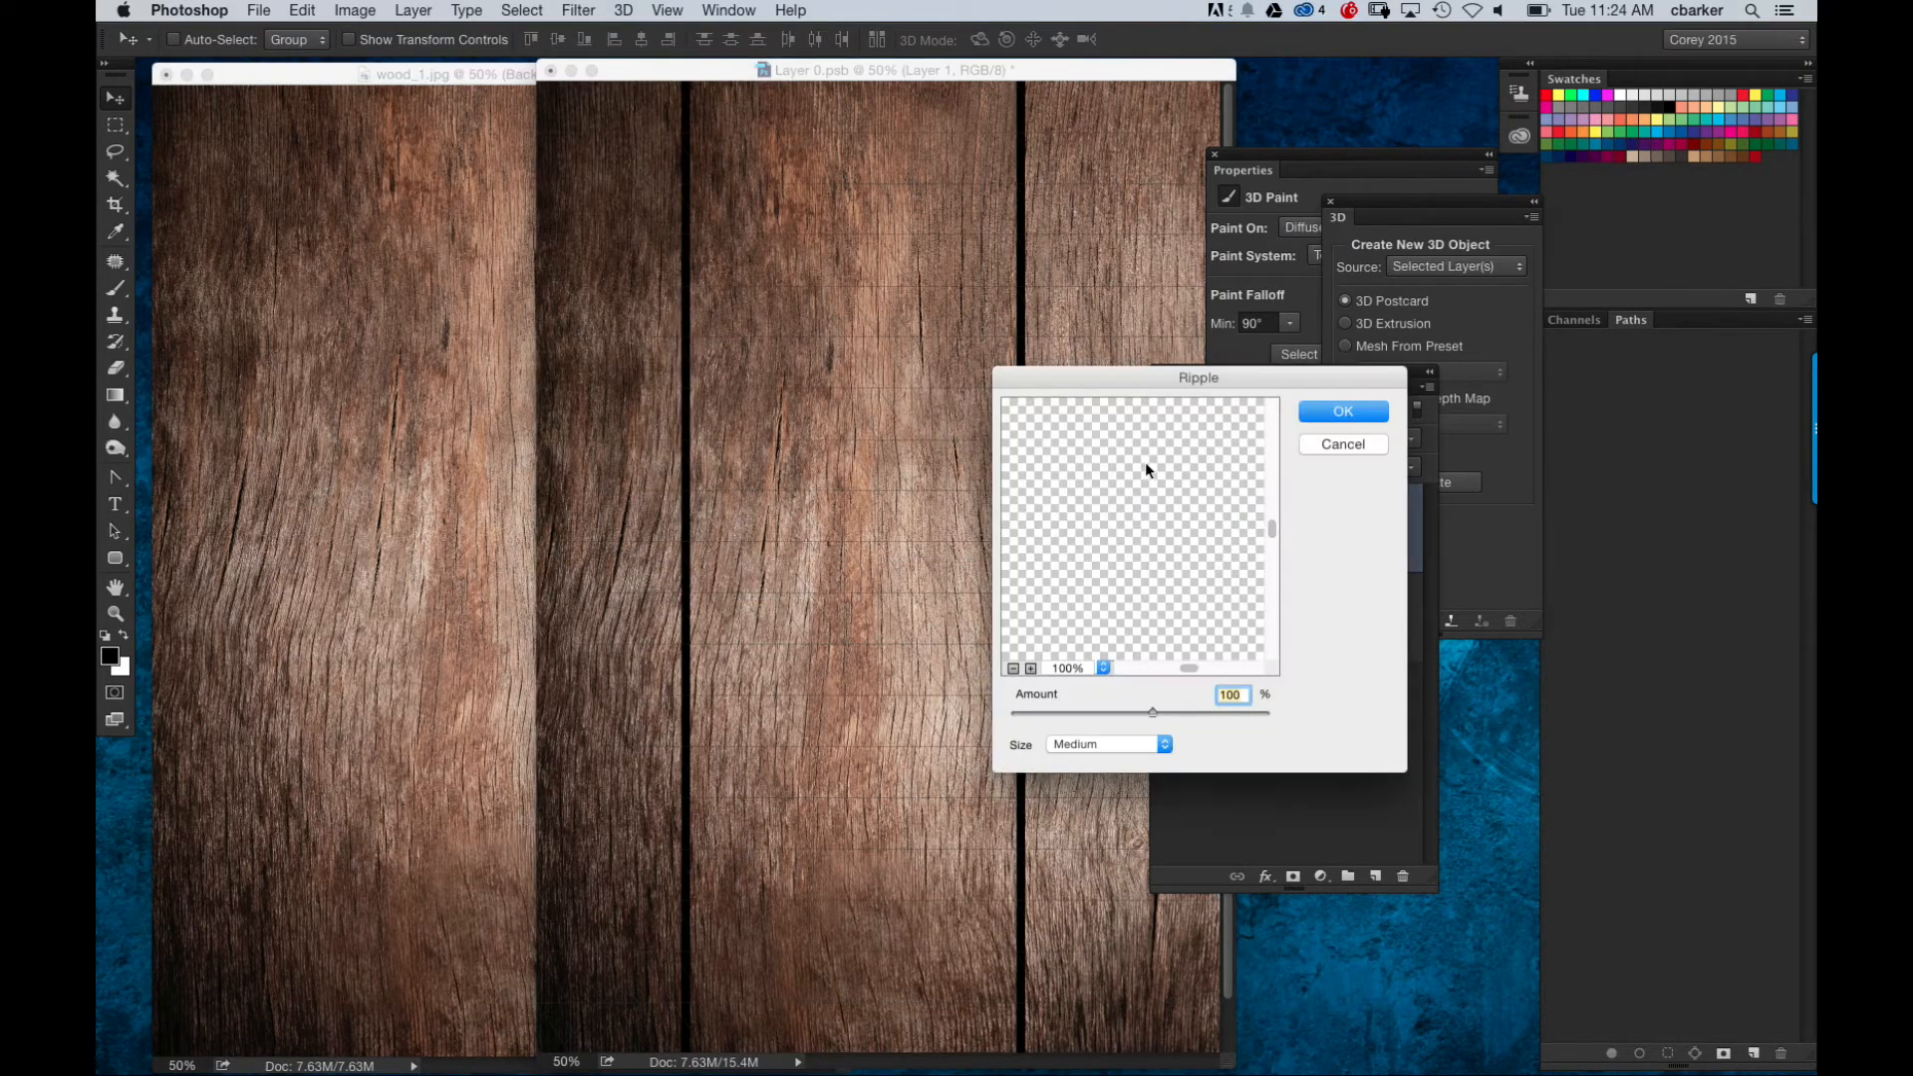
{"action": "left_click_drag", "start_coordinate": [1153, 714], "coordinate": [1143, 718]}
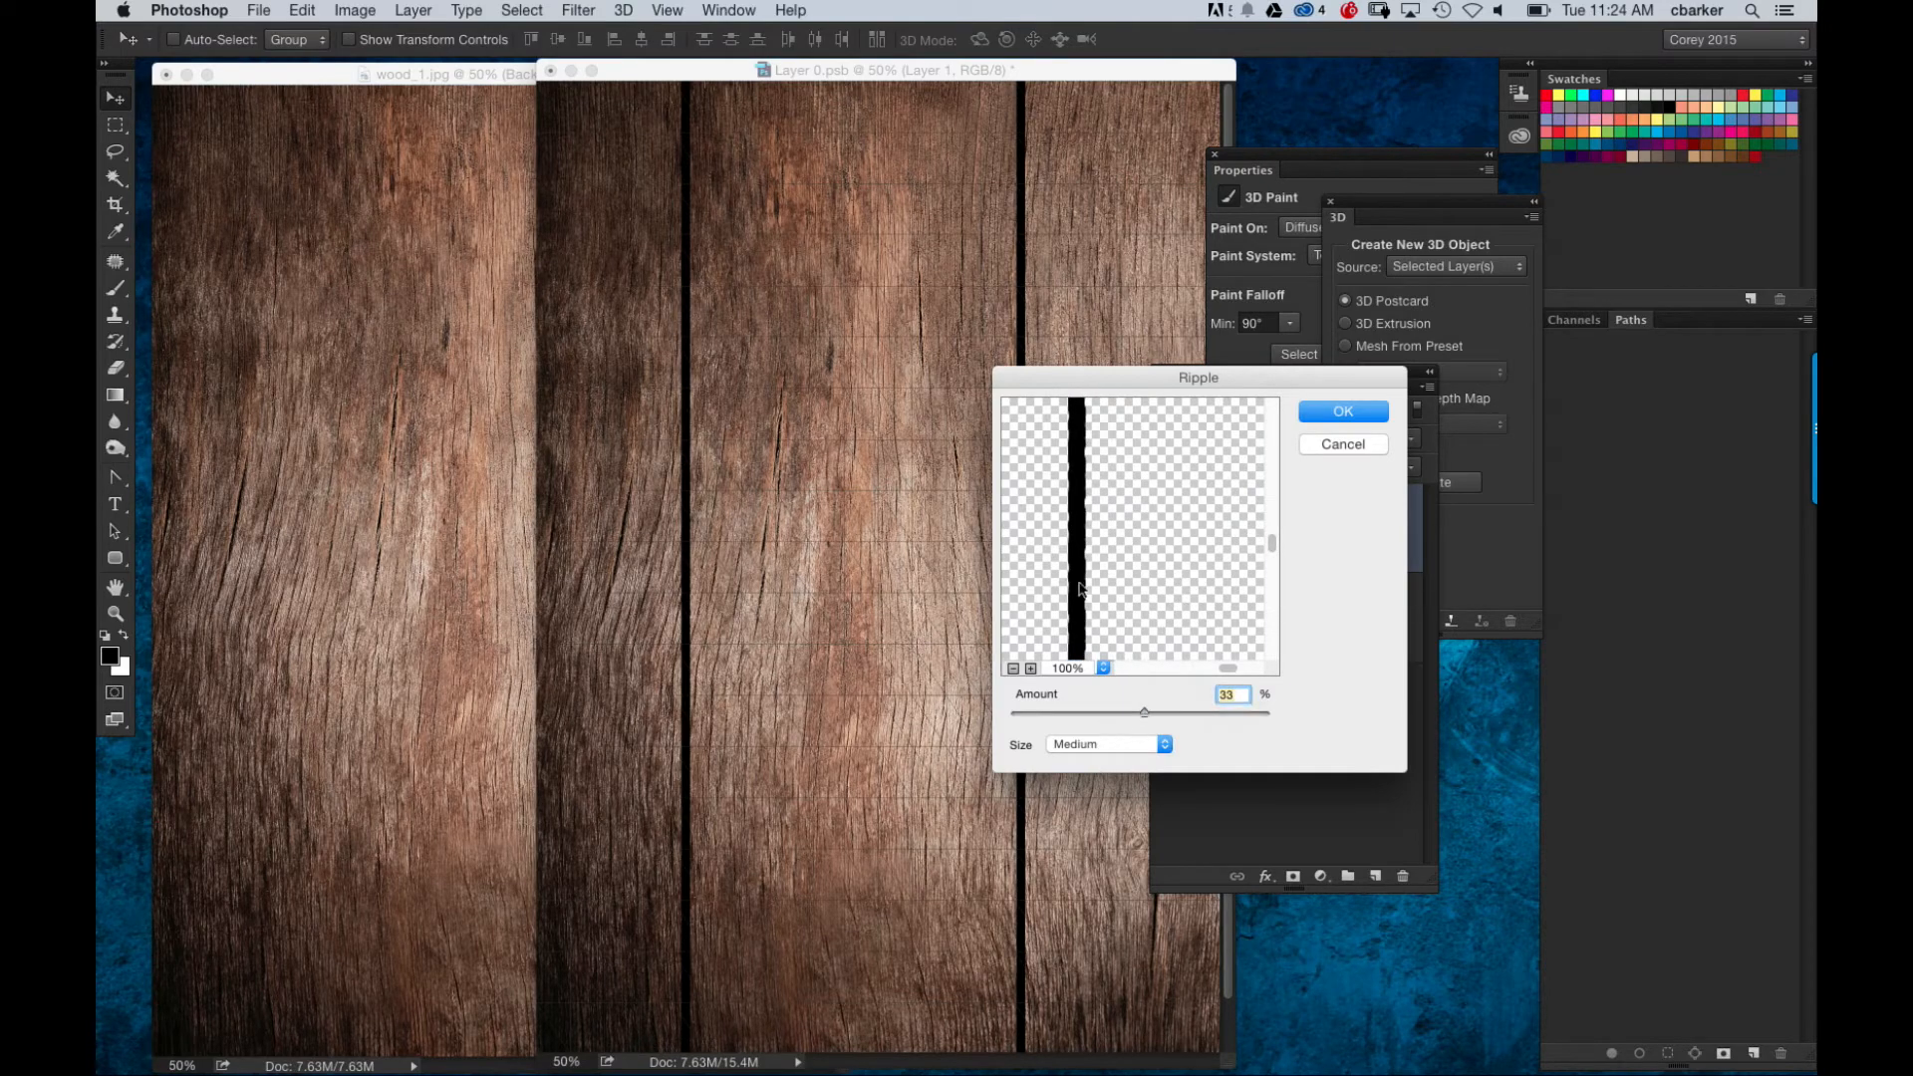
{"action": "left_click", "coordinate": [1344, 412]}
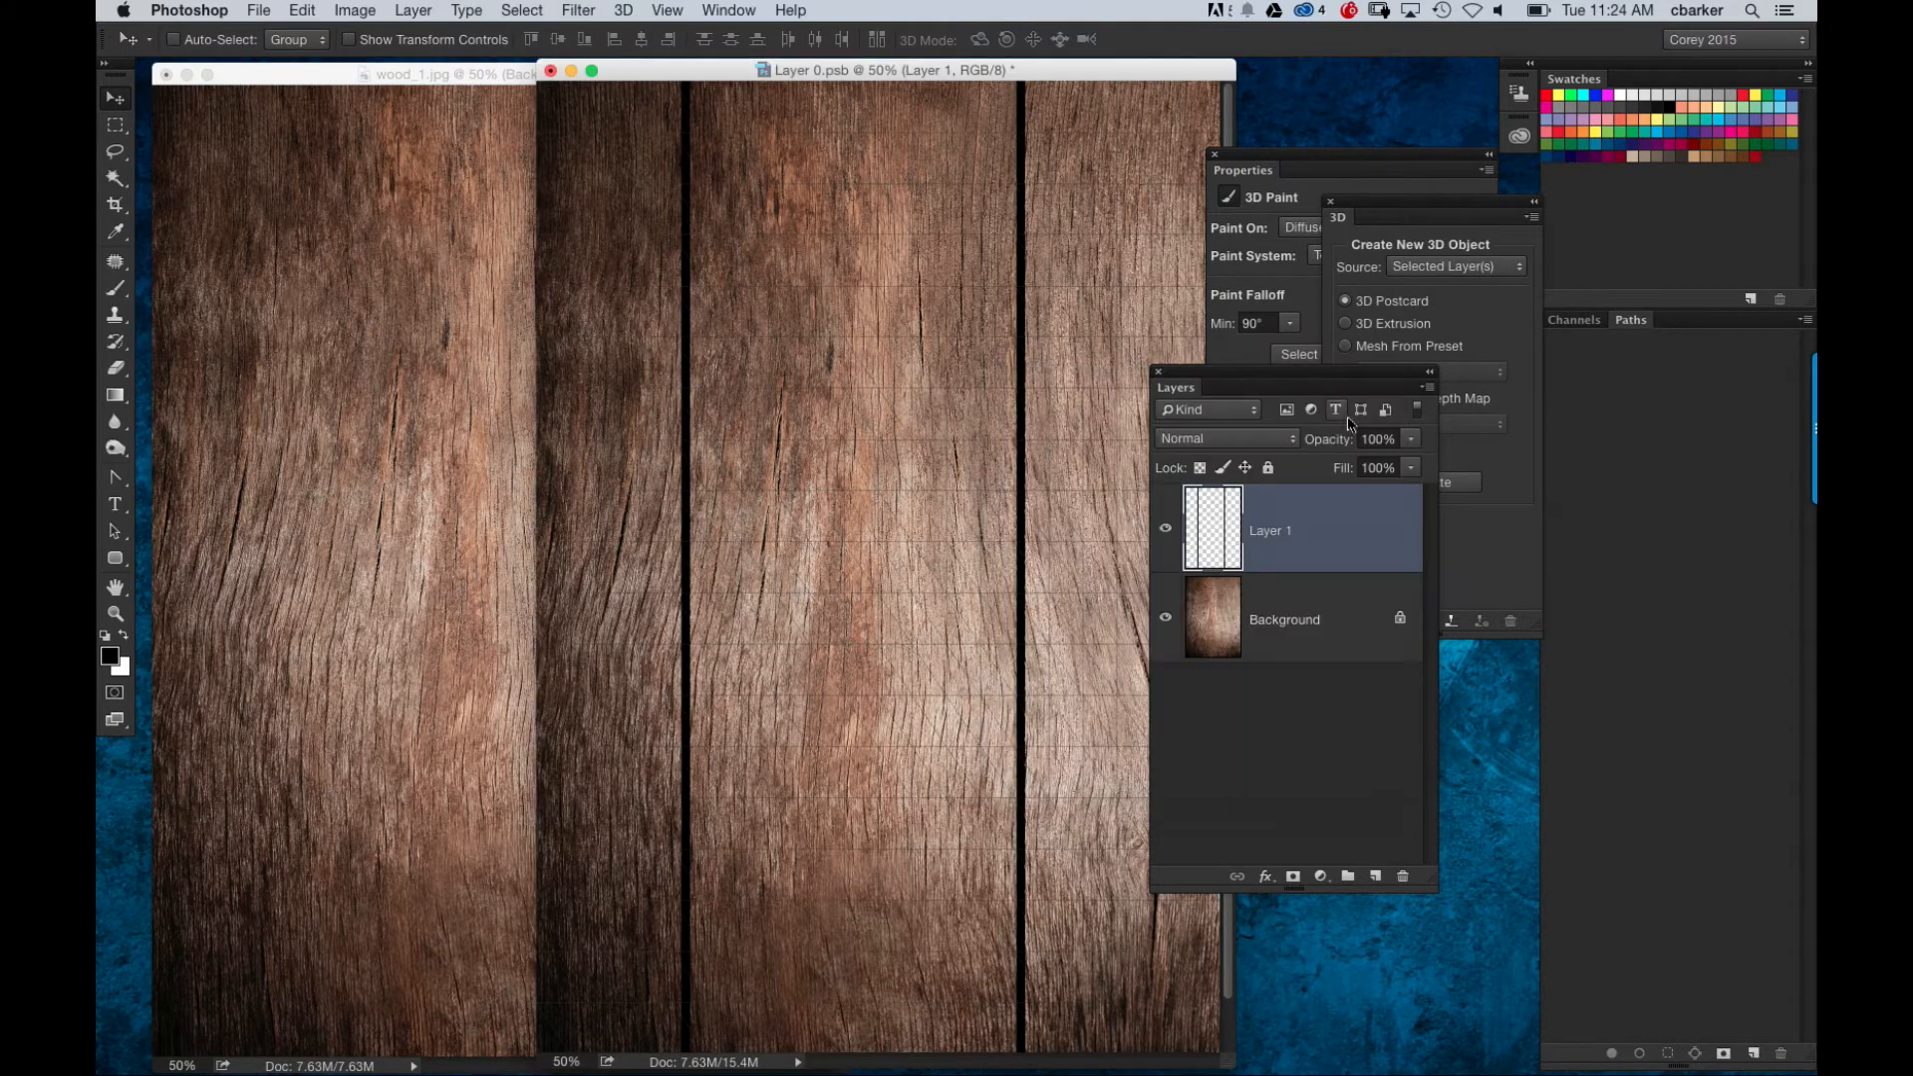
Step: Add a new layer above the stripes and fill it with a dark red swatch colour
{"action": "key", "text": "super+minus"}
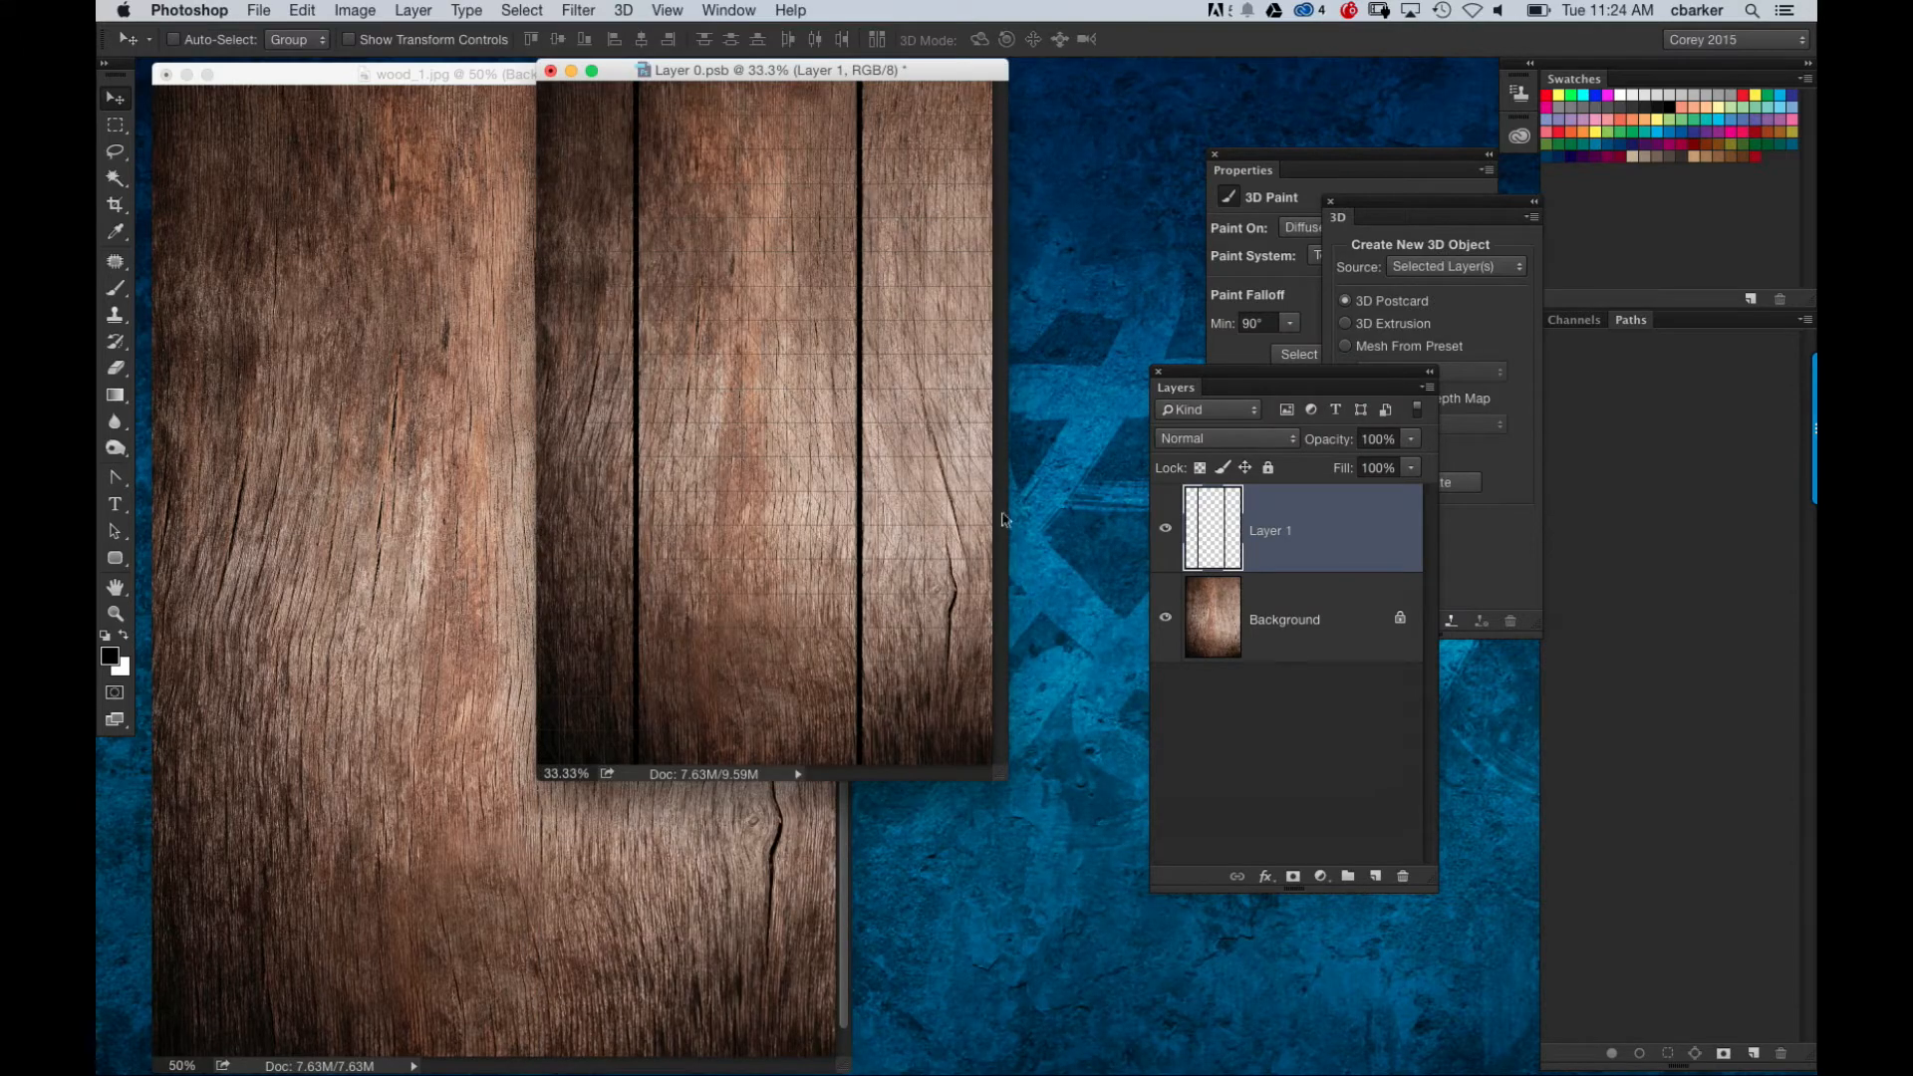
{"action": "left_click_drag", "start_coordinate": [1003, 775], "coordinate": [1107, 869]}
{"action": "left_click_drag", "start_coordinate": [972, 73], "coordinate": [790, 138]}
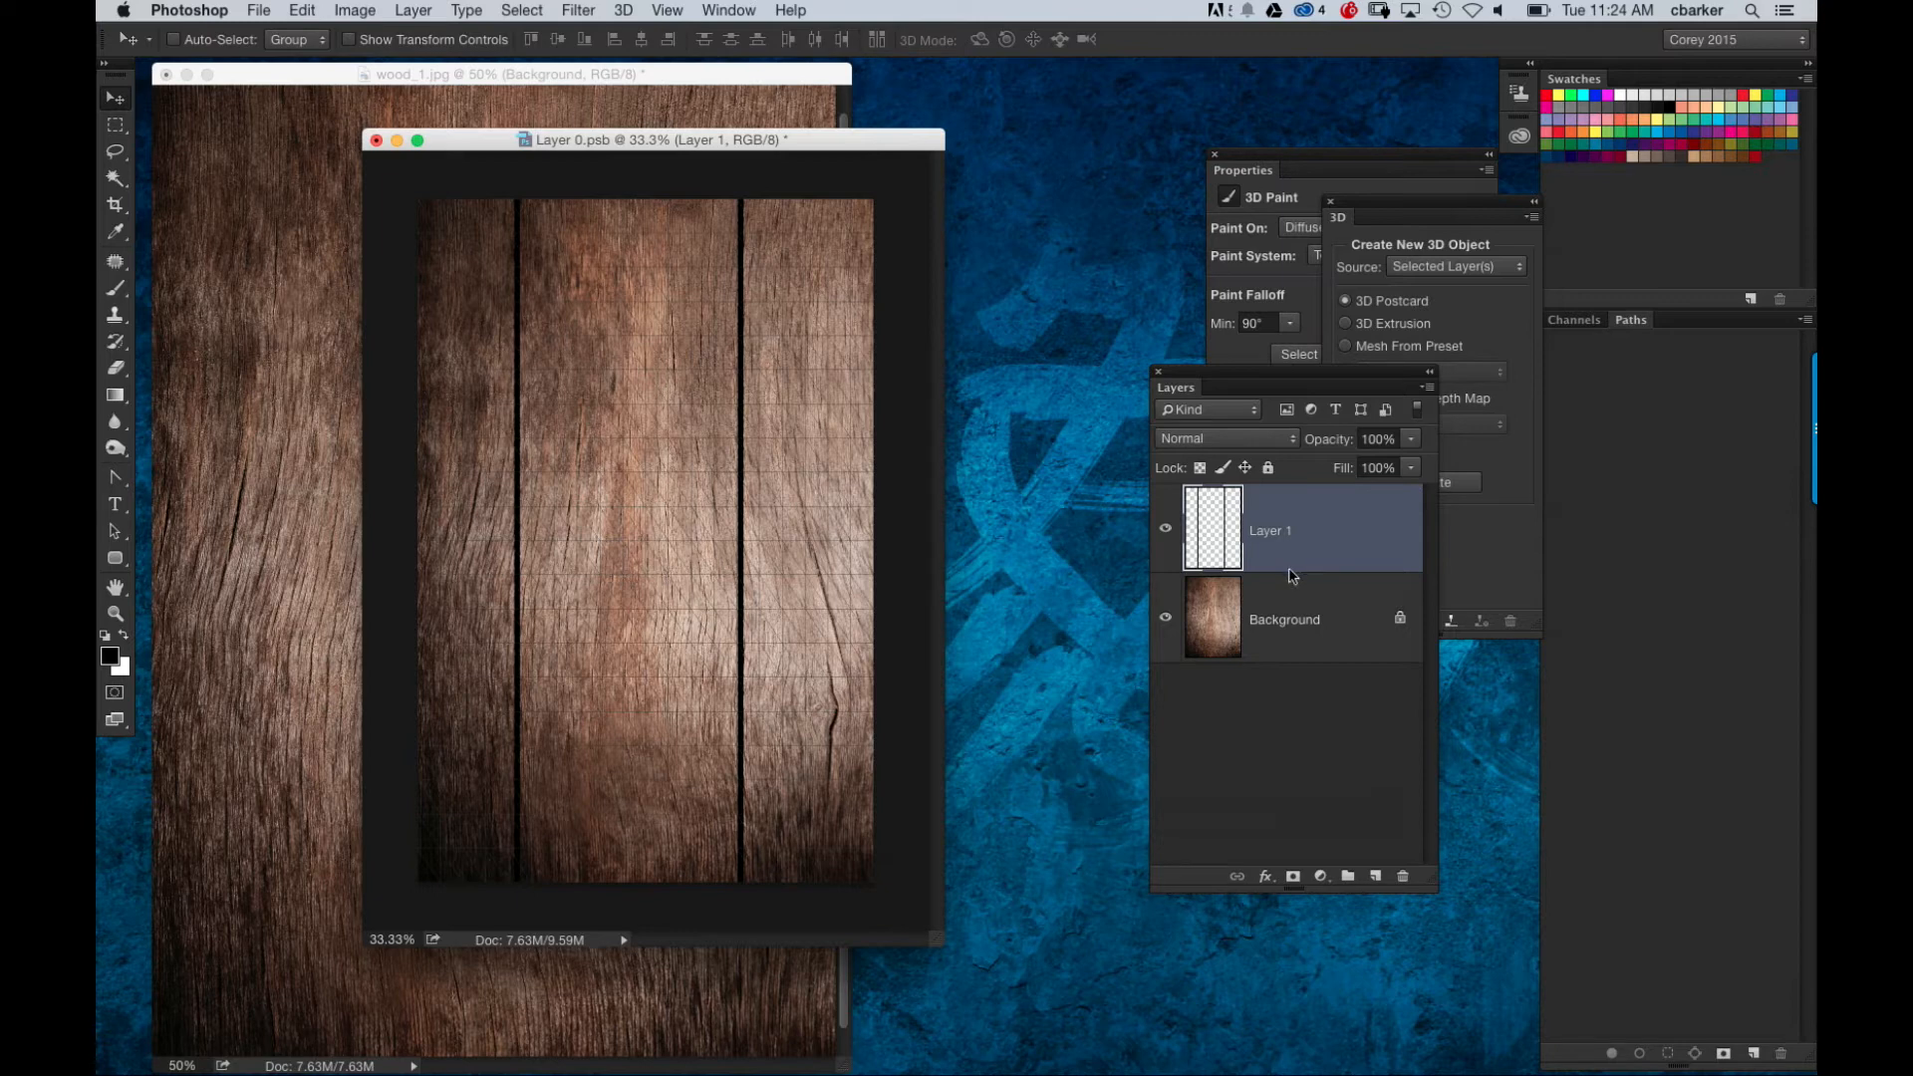
{"action": "left_click", "coordinate": [1377, 876]}
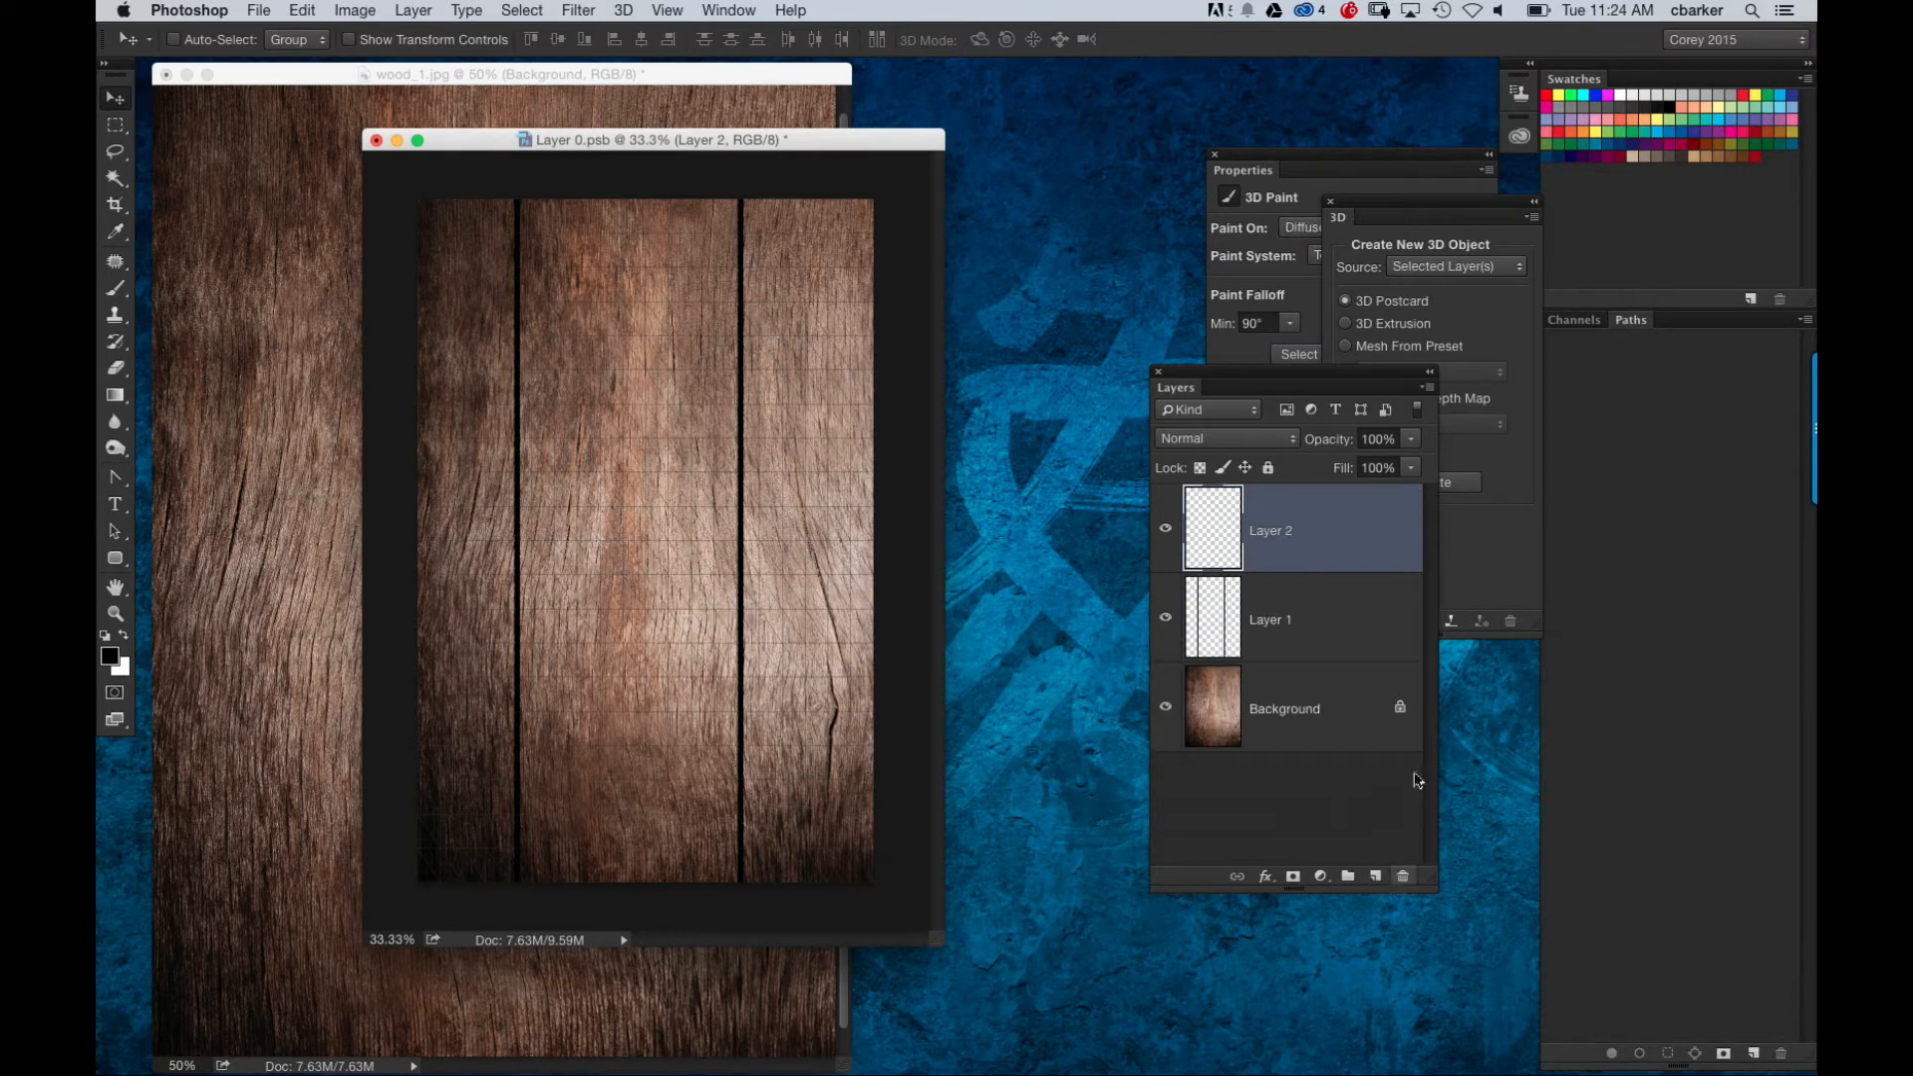
{"action": "left_click", "coordinate": [1696, 146]}
{"action": "key", "text": "alt+BackSpace"}
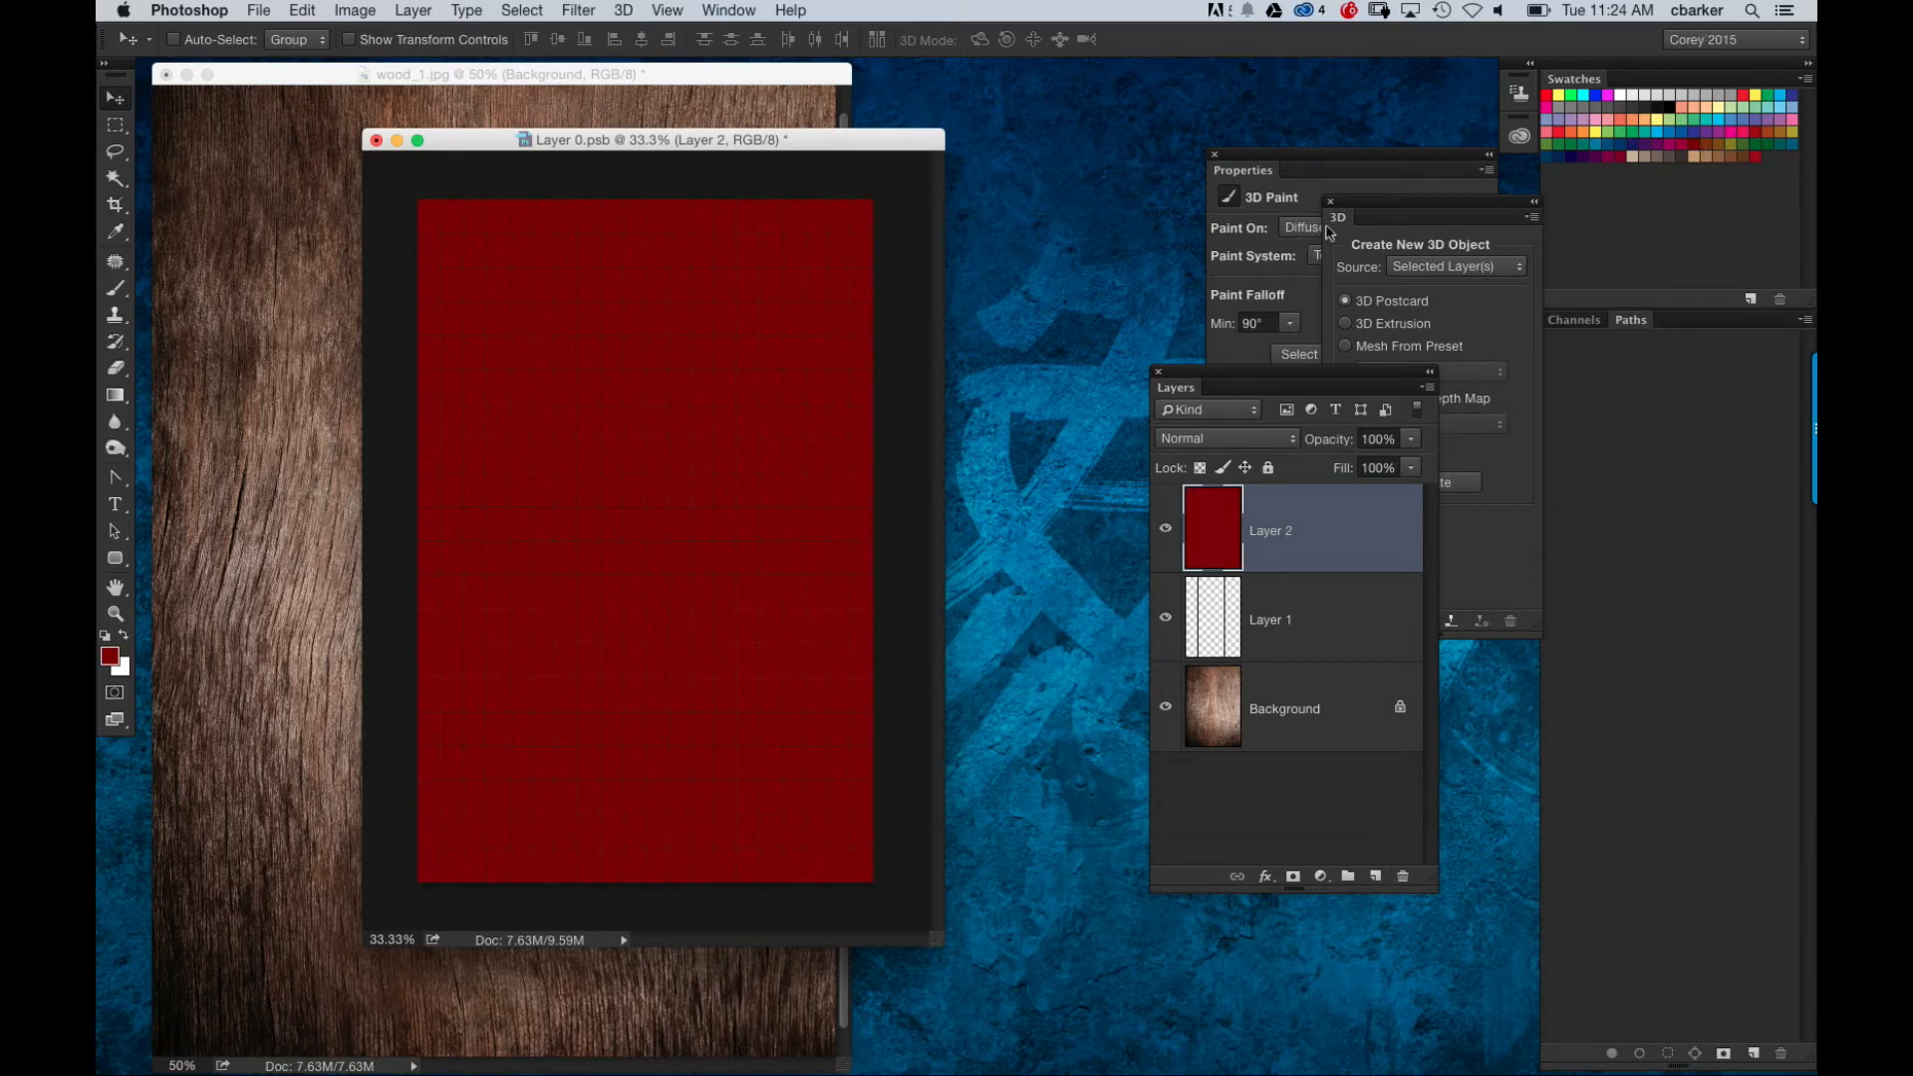
Step: Choose a darker maroon as the foreground colour and refill the new layer with it
{"action": "left_click", "coordinate": [114, 661]}
{"action": "left_click_drag", "start_coordinate": [940, 472], "coordinate": [907, 475]}
{"action": "left_click", "coordinate": [1156, 265]}
{"action": "key", "text": "alt+BackSpace"}
Step: Try the Color blend mode on the maroon layer and settle on Multiply
{"action": "left_click", "coordinate": [1244, 440]}
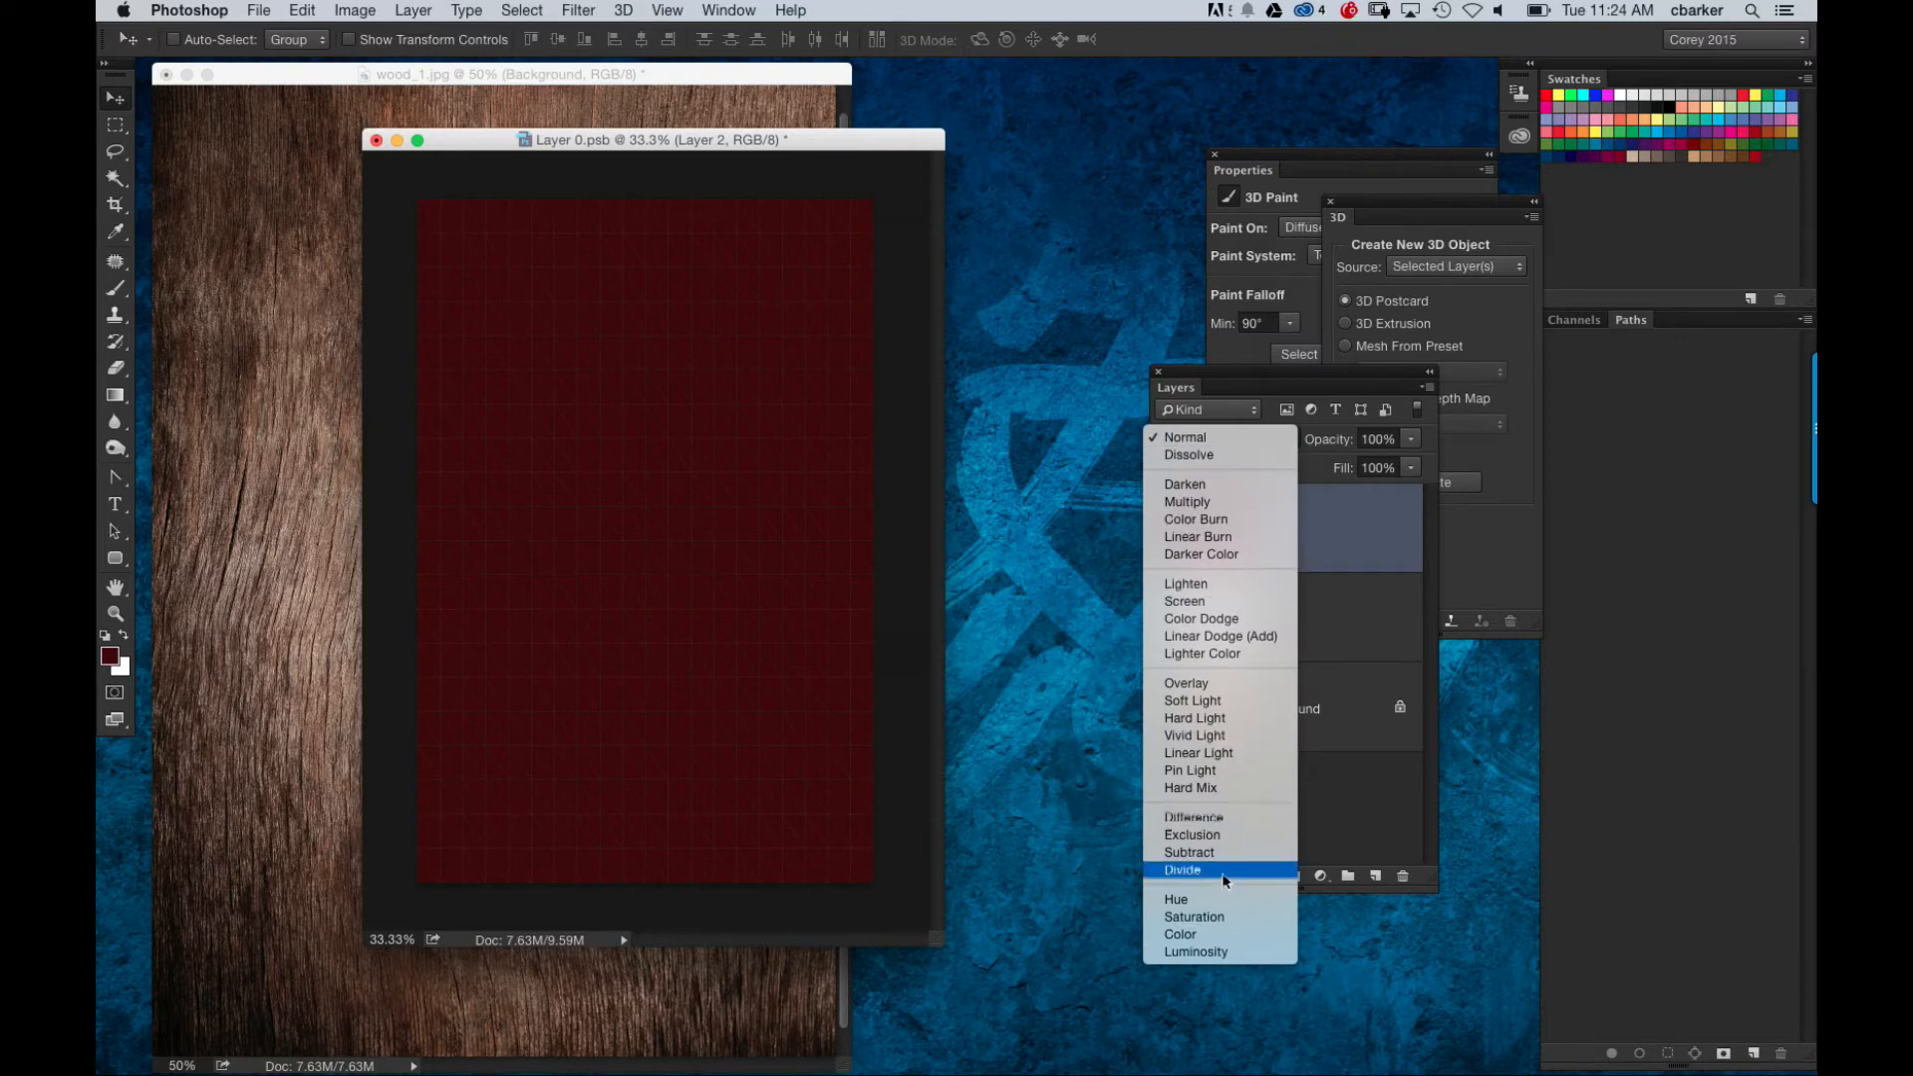
{"action": "left_click", "coordinate": [1201, 938]}
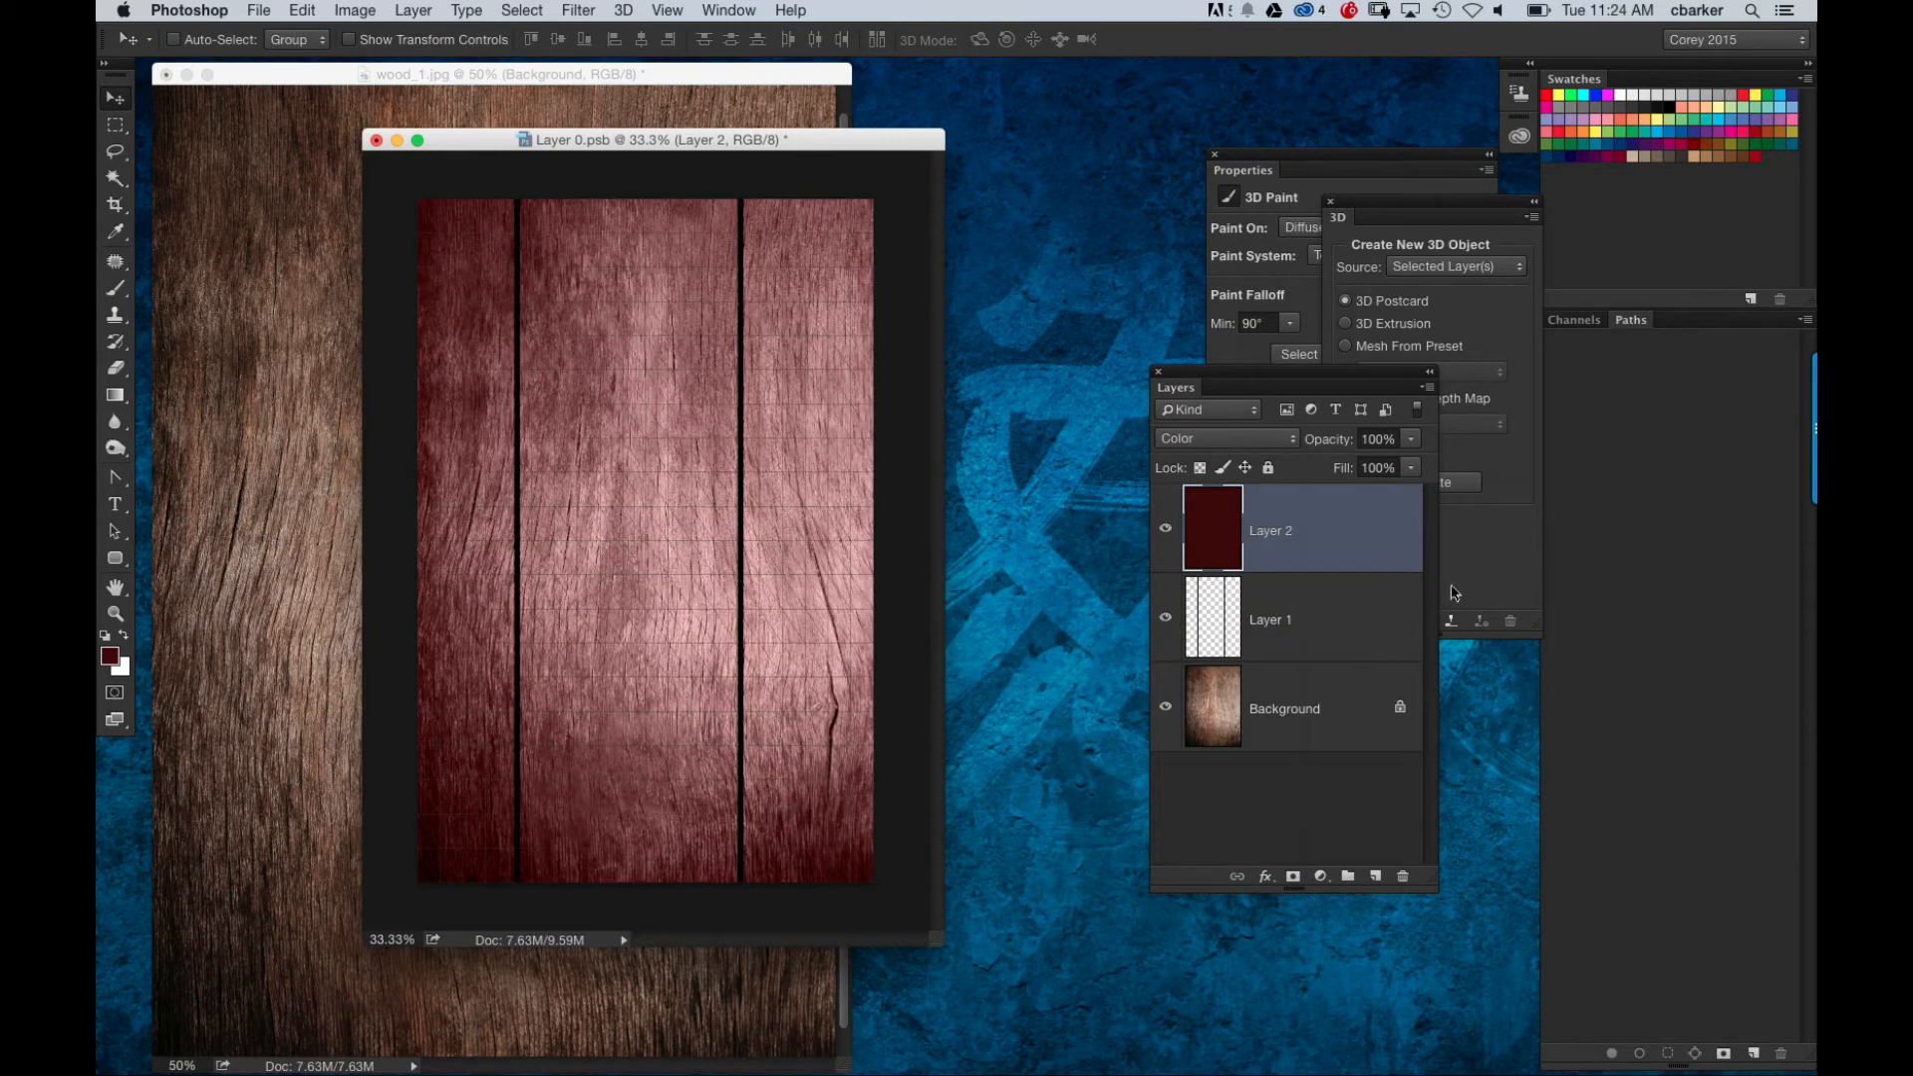
{"action": "left_click", "coordinate": [1242, 443]}
{"action": "scroll", "coordinate": [1228, 140], "scroll_direction": "up", "scroll_amount": 5}
{"action": "left_click", "coordinate": [1196, 77]}
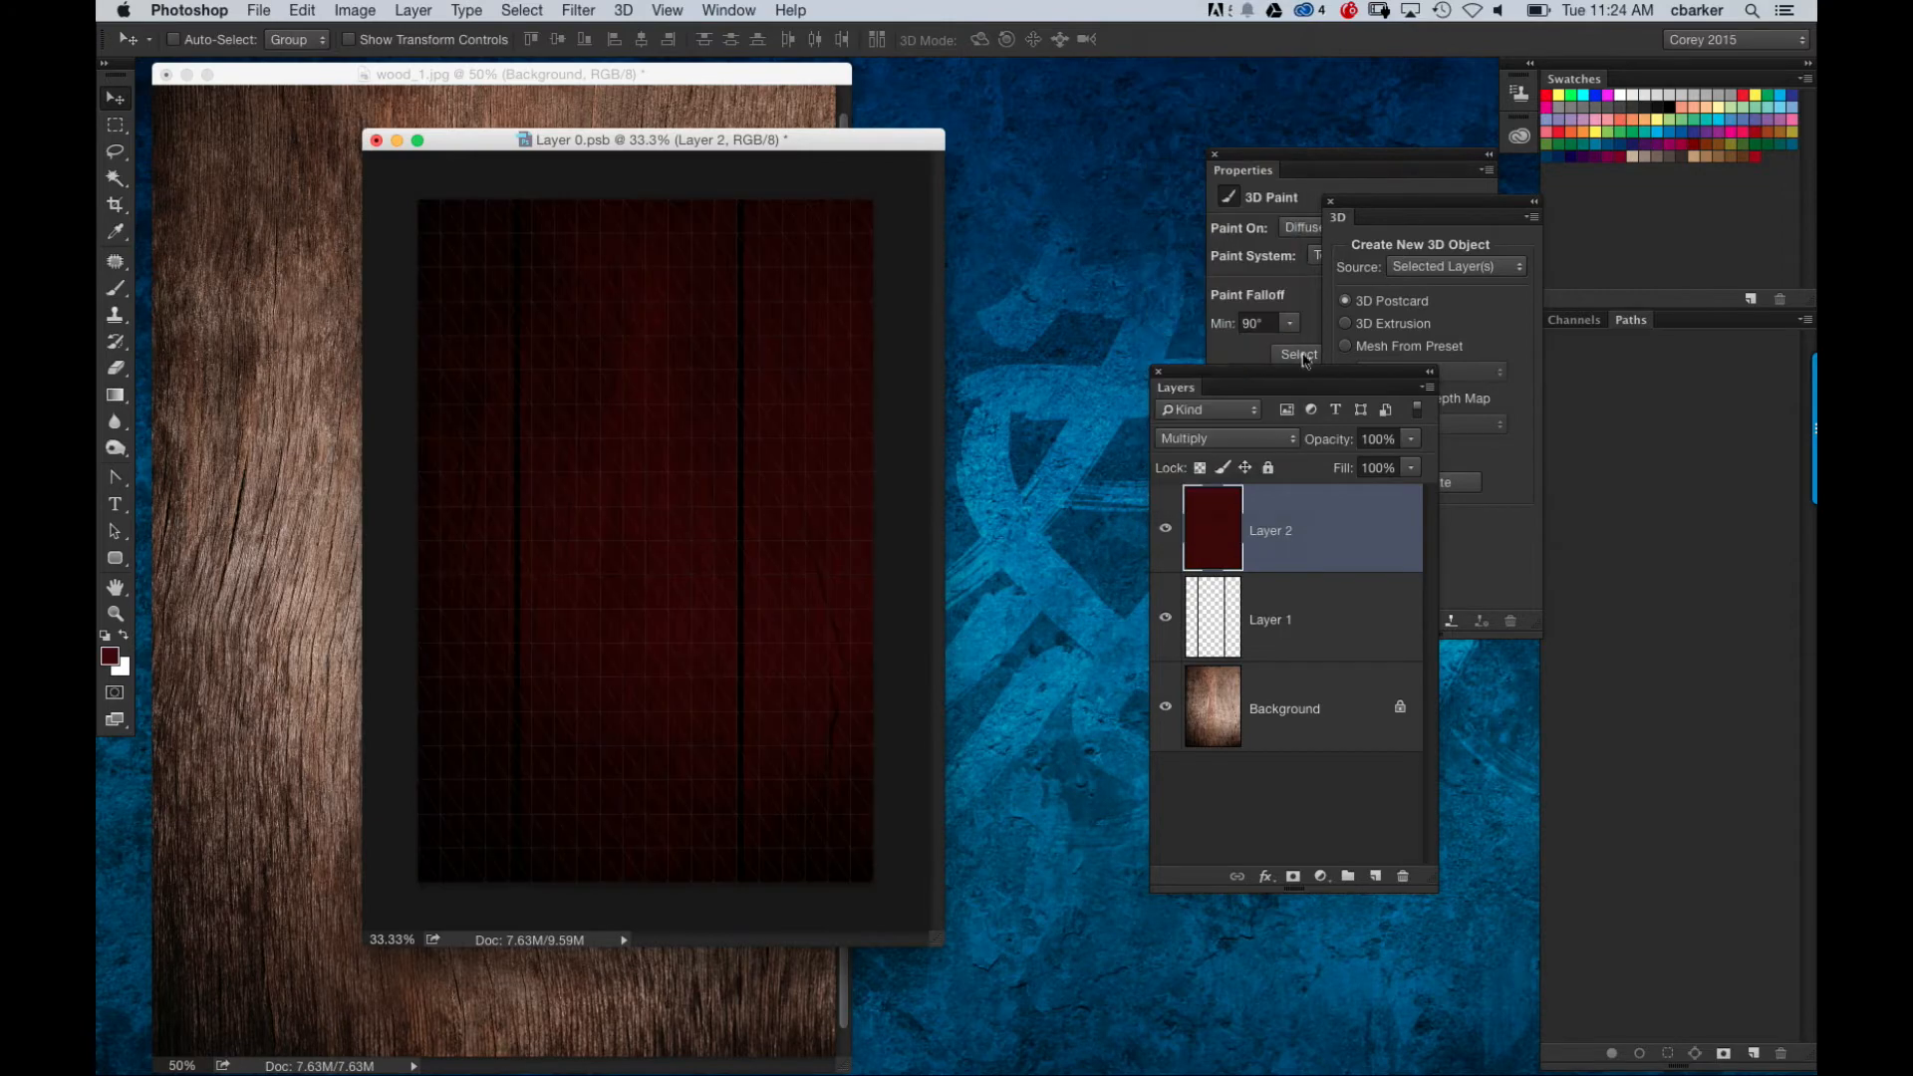
Step: Lower the maroon layer's opacity to 33%
{"action": "mouse_move", "coordinate": [1342, 448]}
{"action": "left_mouse_down"}
{"action": "mouse_move", "coordinate": [1303, 451]}
{"action": "mouse_move", "coordinate": [1346, 447]}
{"action": "left_mouse_up"}
{"action": "key", "text": "super+equal"}
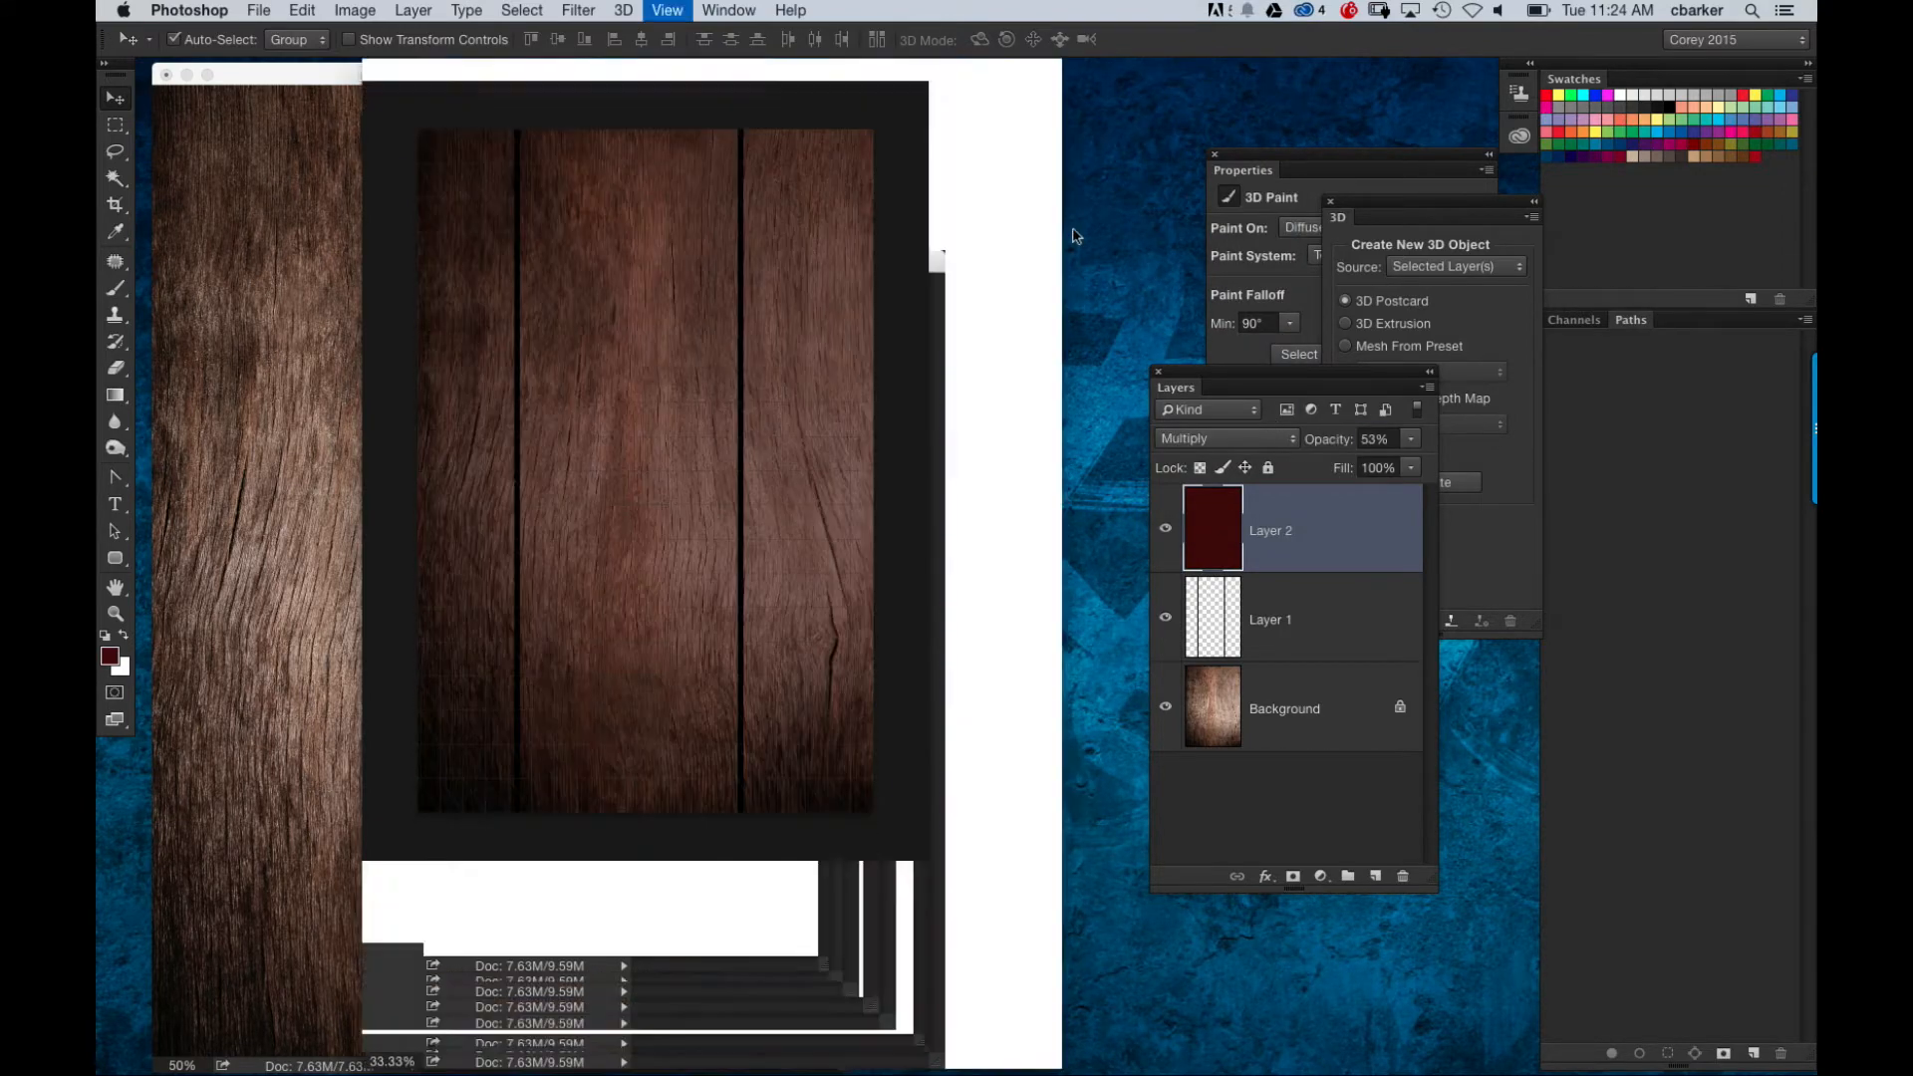
{"action": "left_click_drag", "start_coordinate": [1339, 443], "coordinate": [1313, 449]}
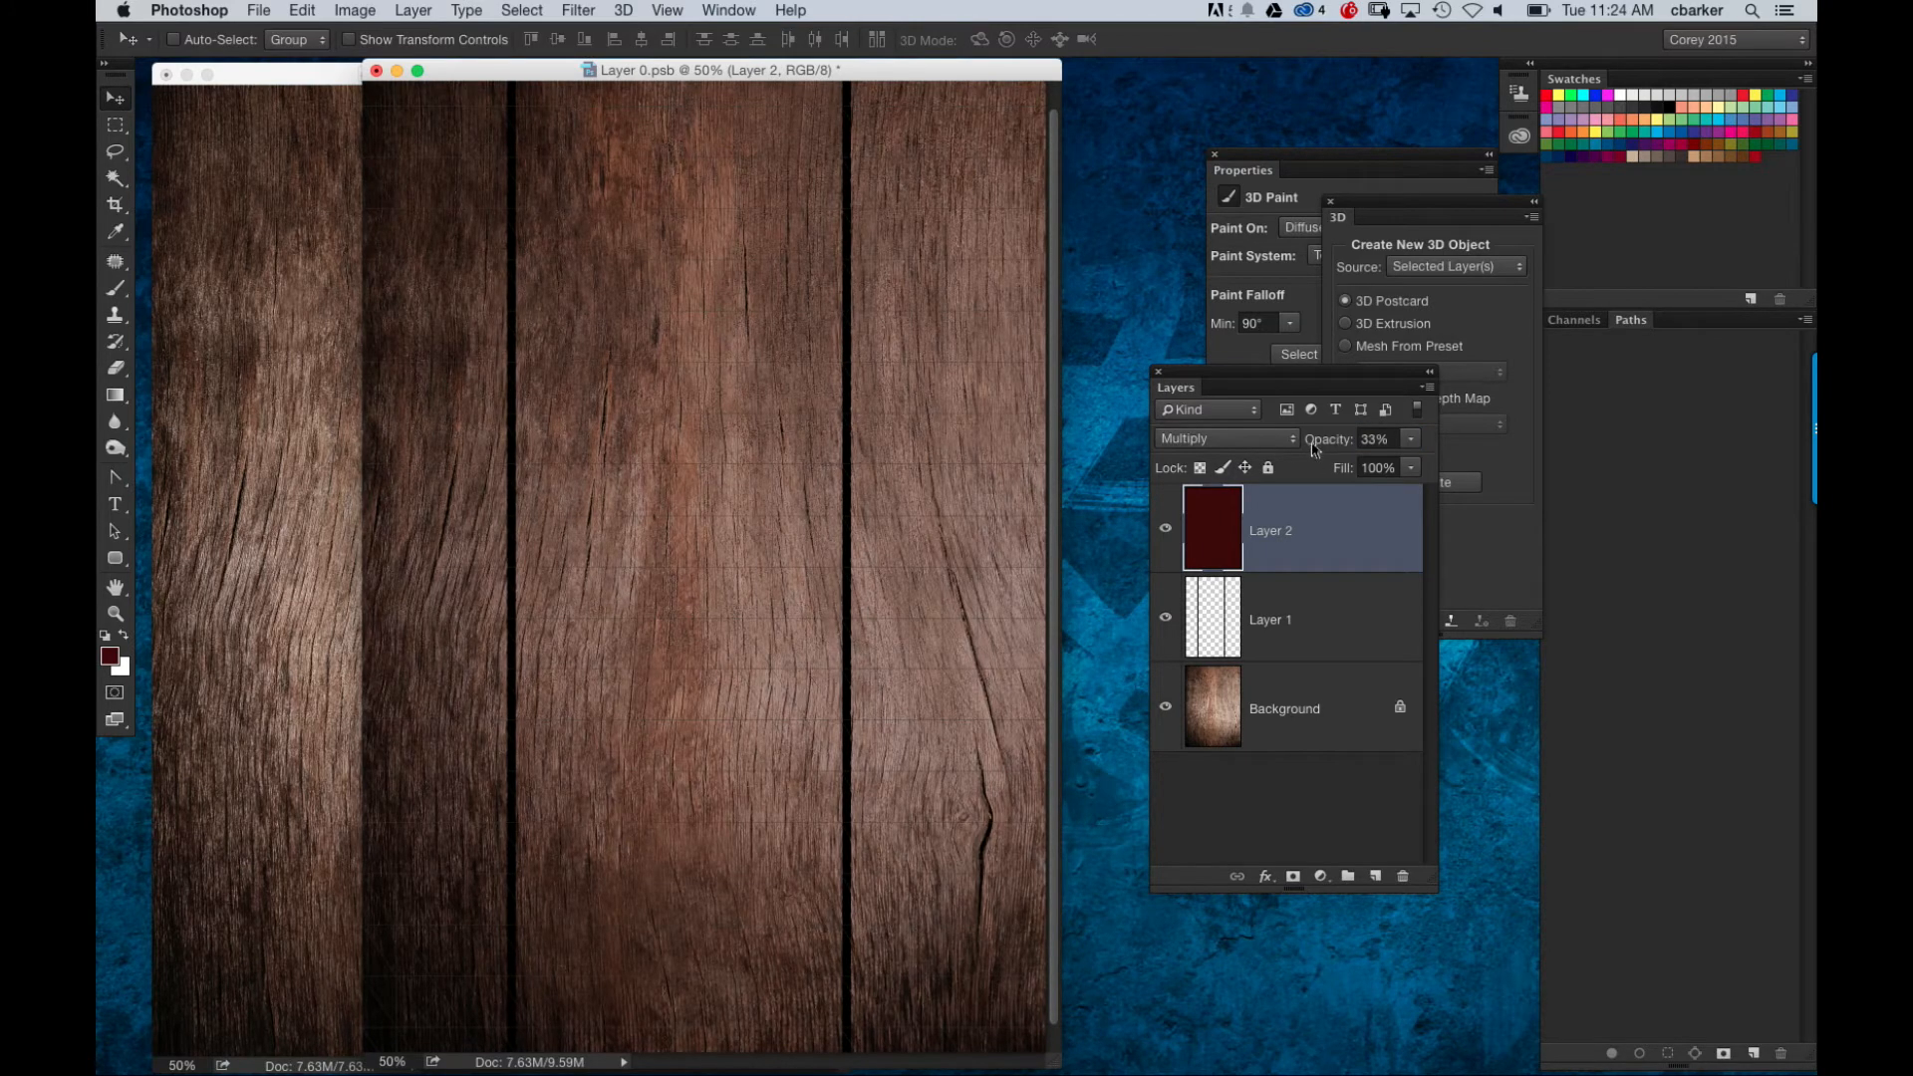
Step: Close the Layer 0.psb texture document and save its changes to the 3D postcard
{"action": "key", "text": "super+minus"}
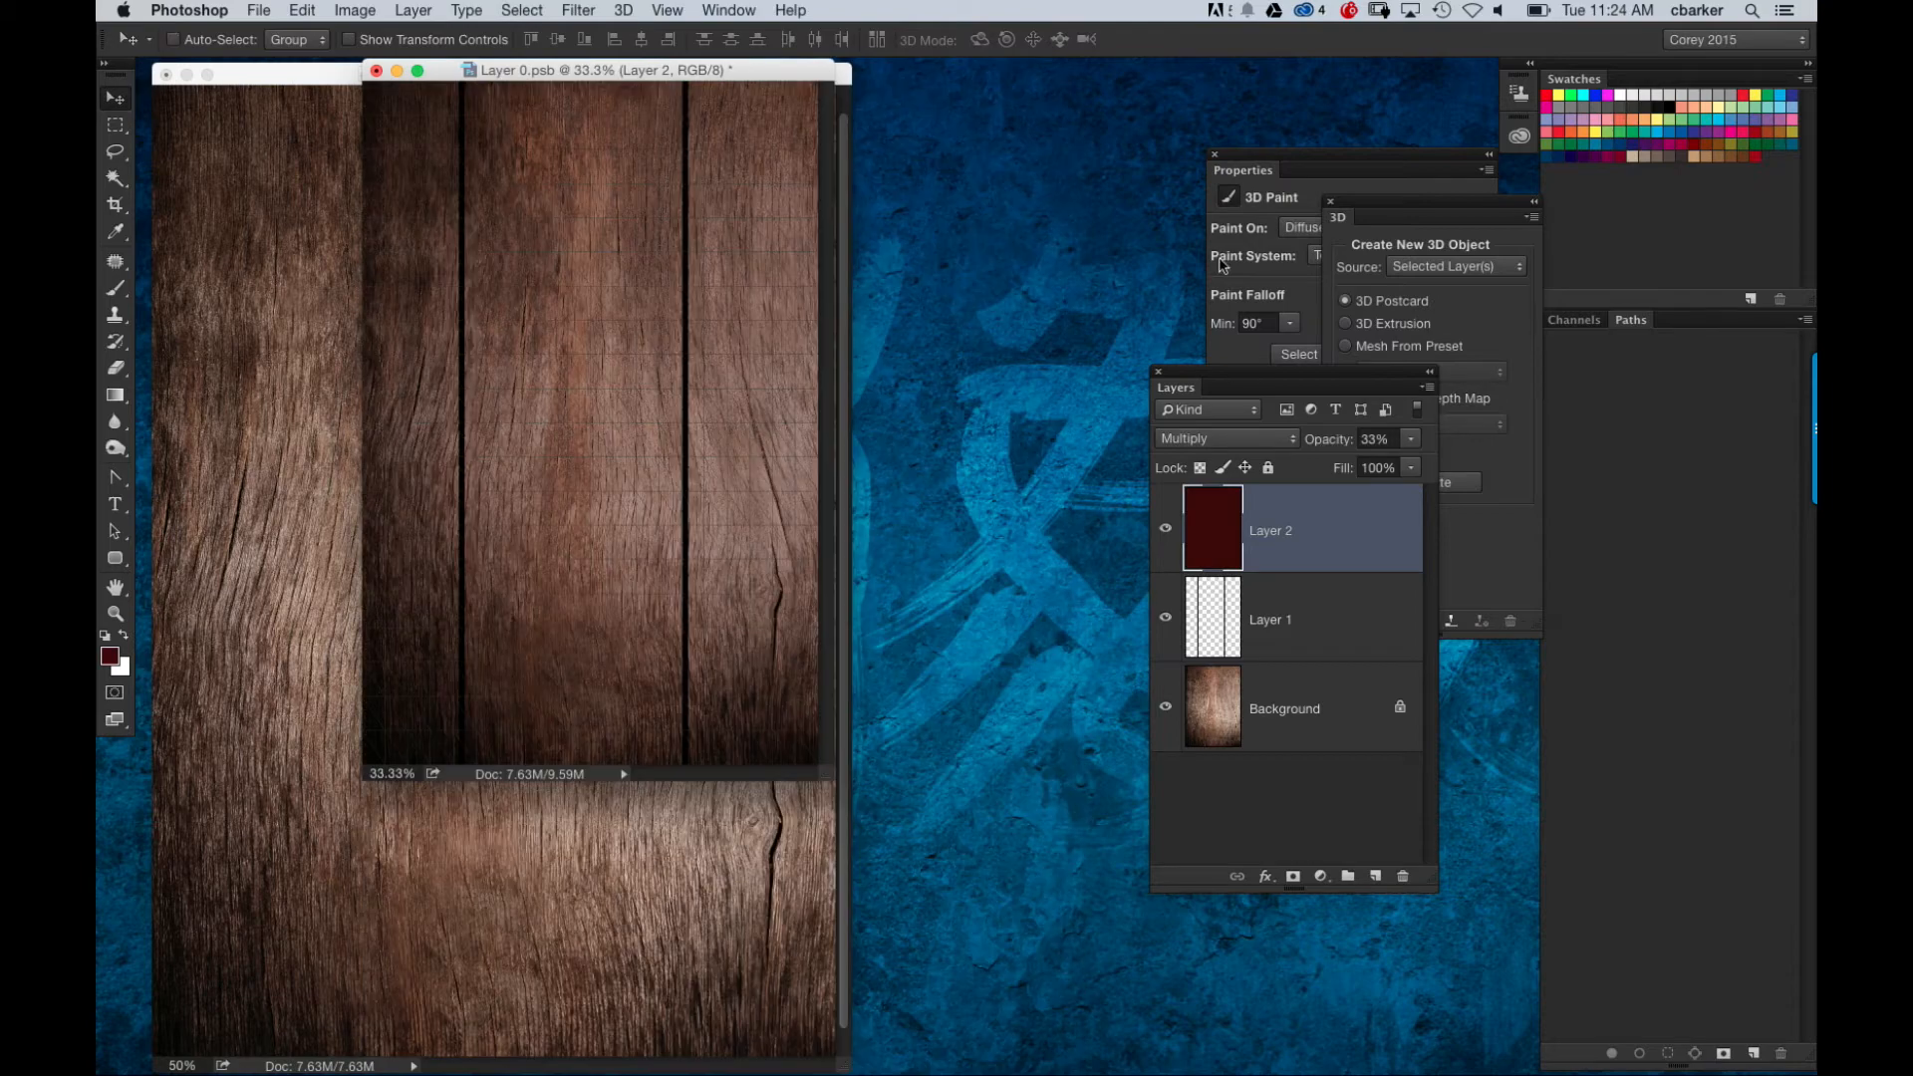
{"action": "key", "text": "super+w"}
{"action": "key", "text": "Return"}
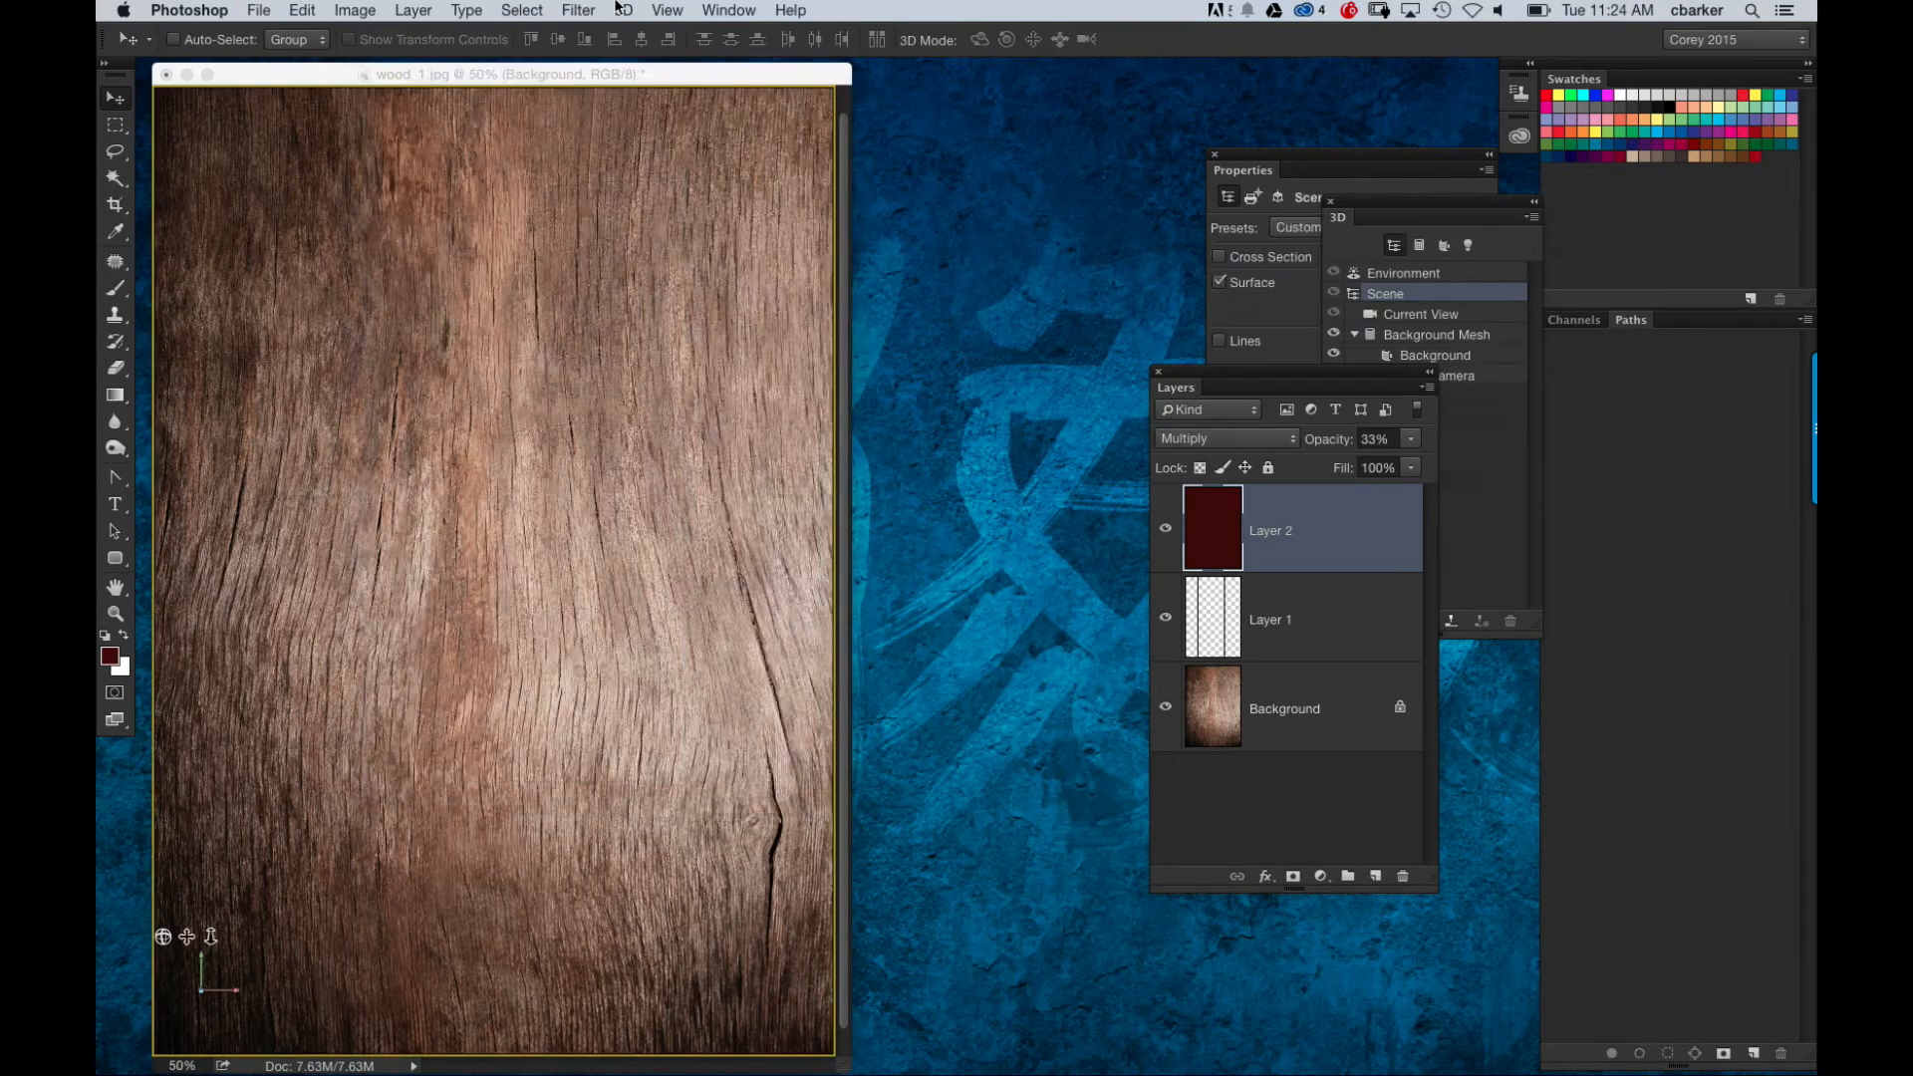
Step: Reposition the wood_1.jpg document window at 50% zoom and place the layer list beside it
{"action": "key", "text": "super+minus"}
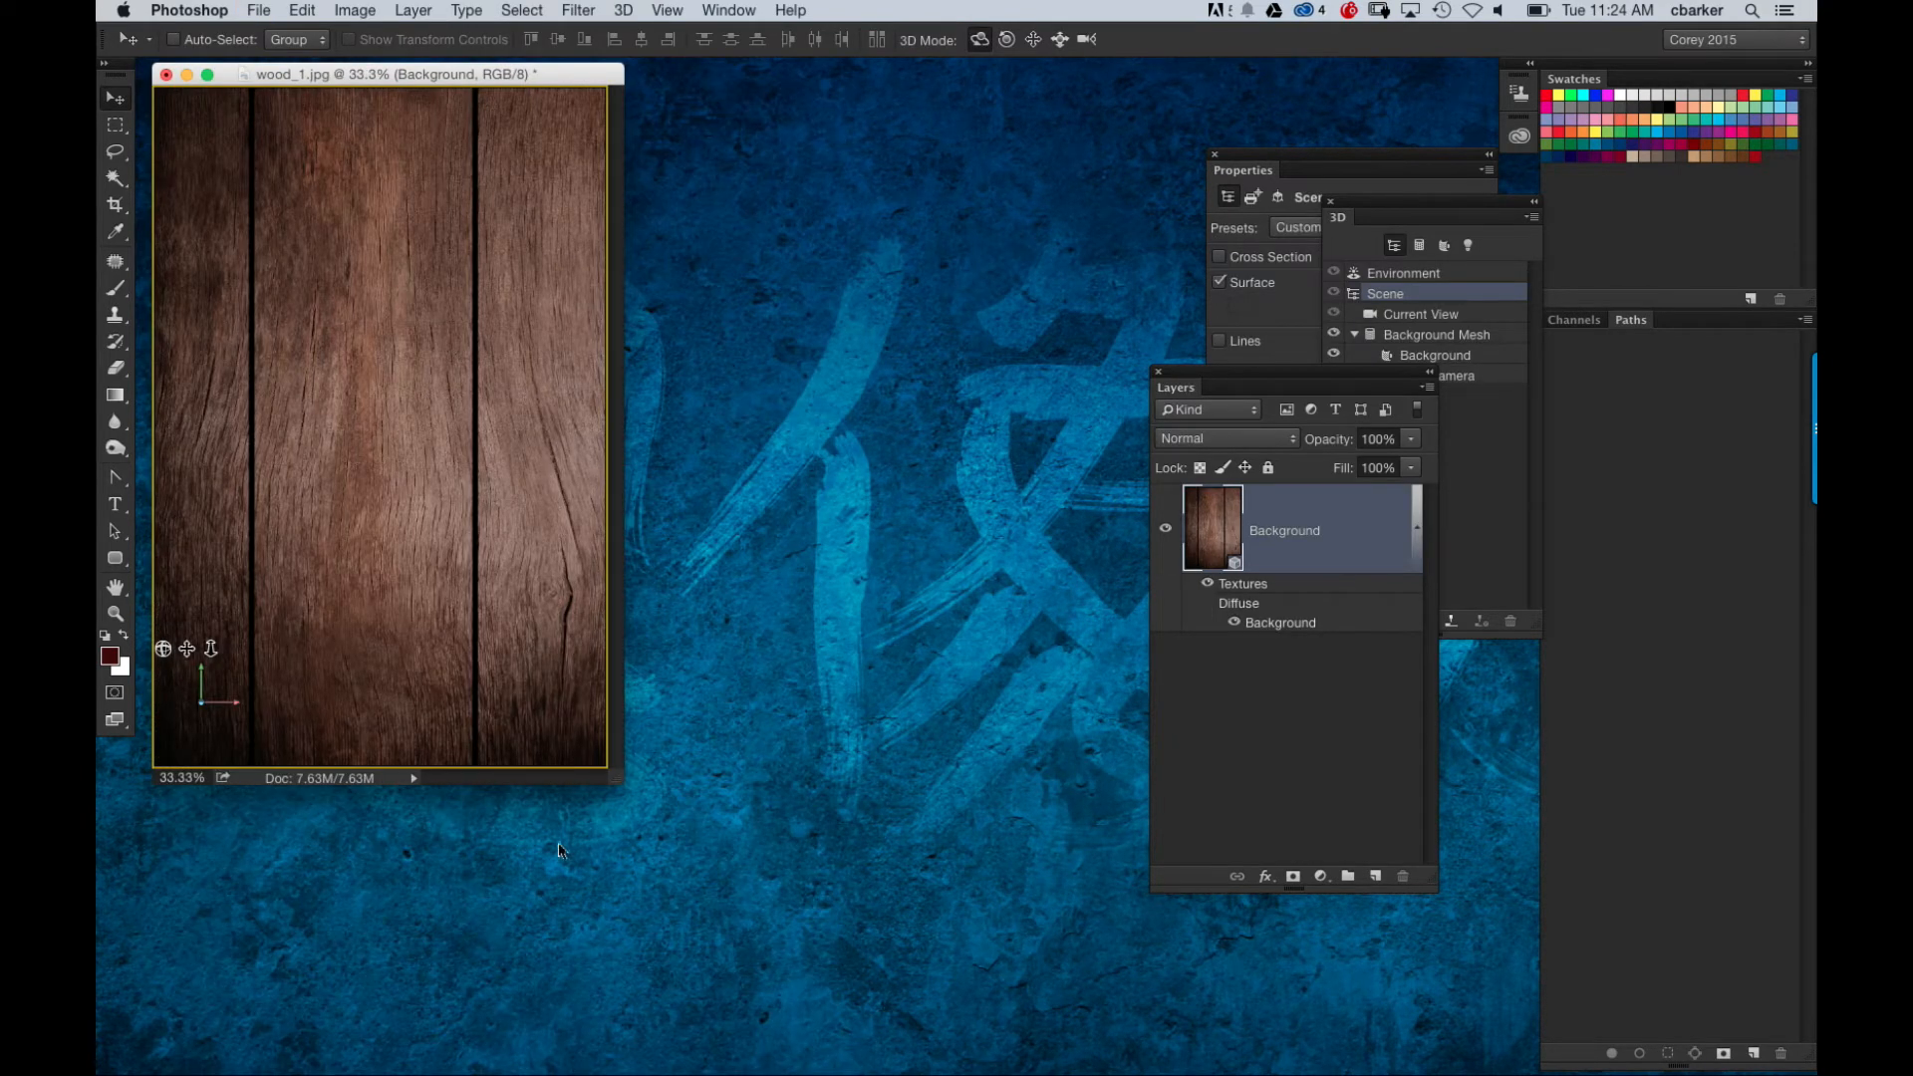
{"action": "left_click_drag", "start_coordinate": [625, 789], "coordinate": [919, 964]}
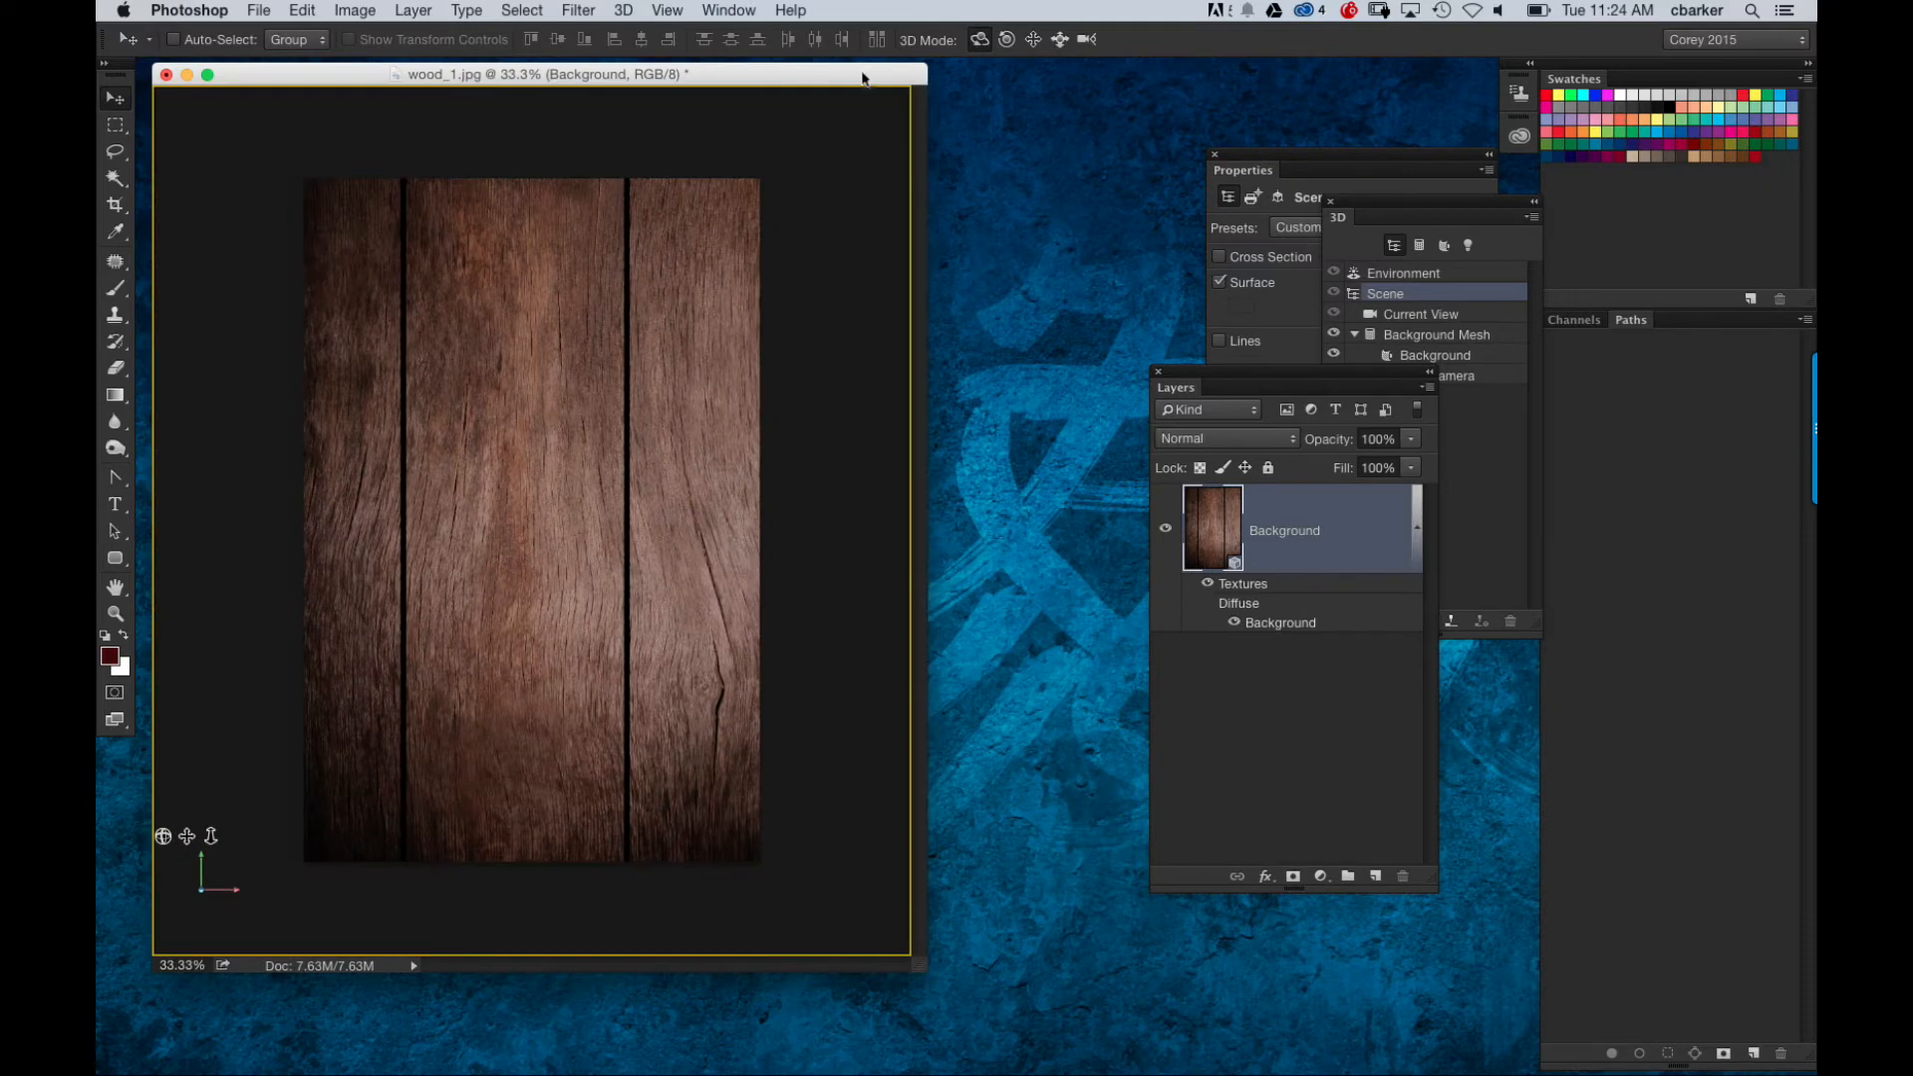
{"action": "left_click_drag", "start_coordinate": [868, 78], "coordinate": [893, 94]}
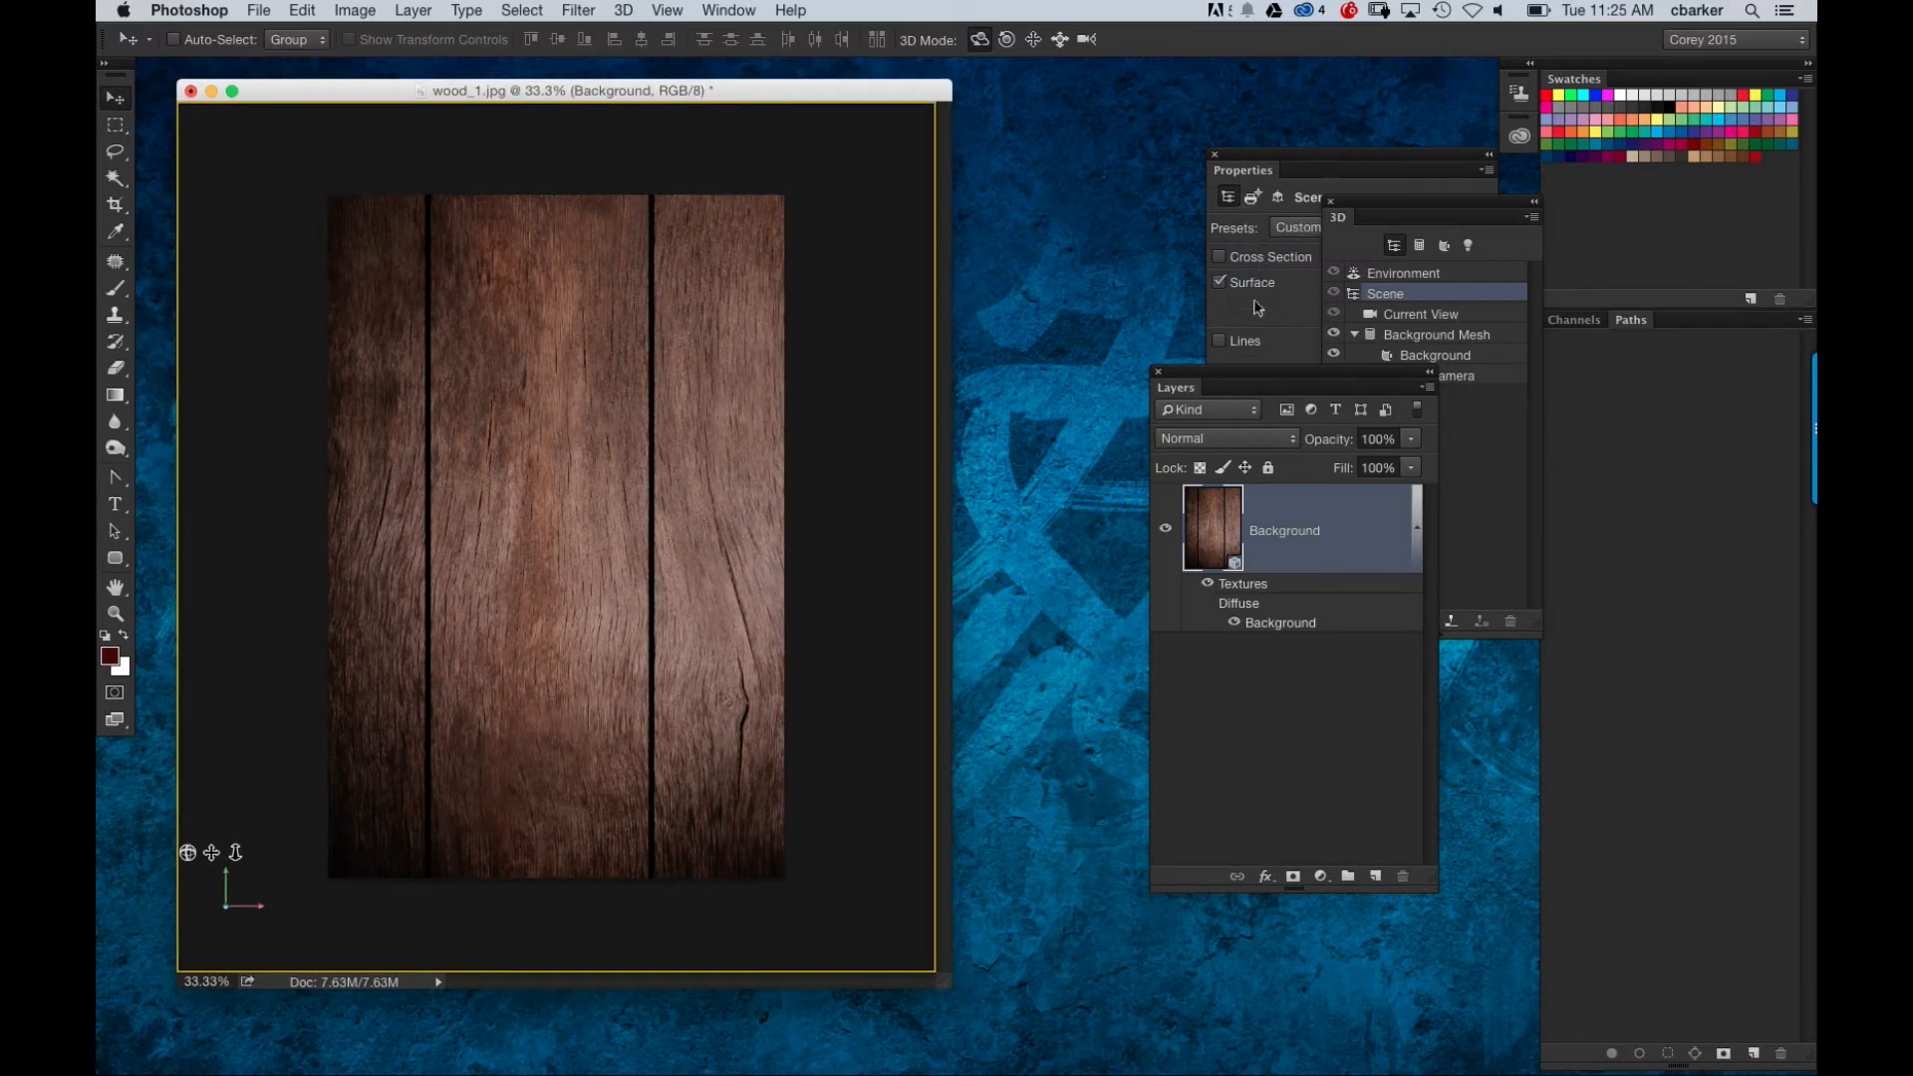
{"action": "left_click", "coordinate": [1126, 296]}
{"action": "left_click", "coordinate": [835, 283]}
{"action": "key", "text": "super+equal"}
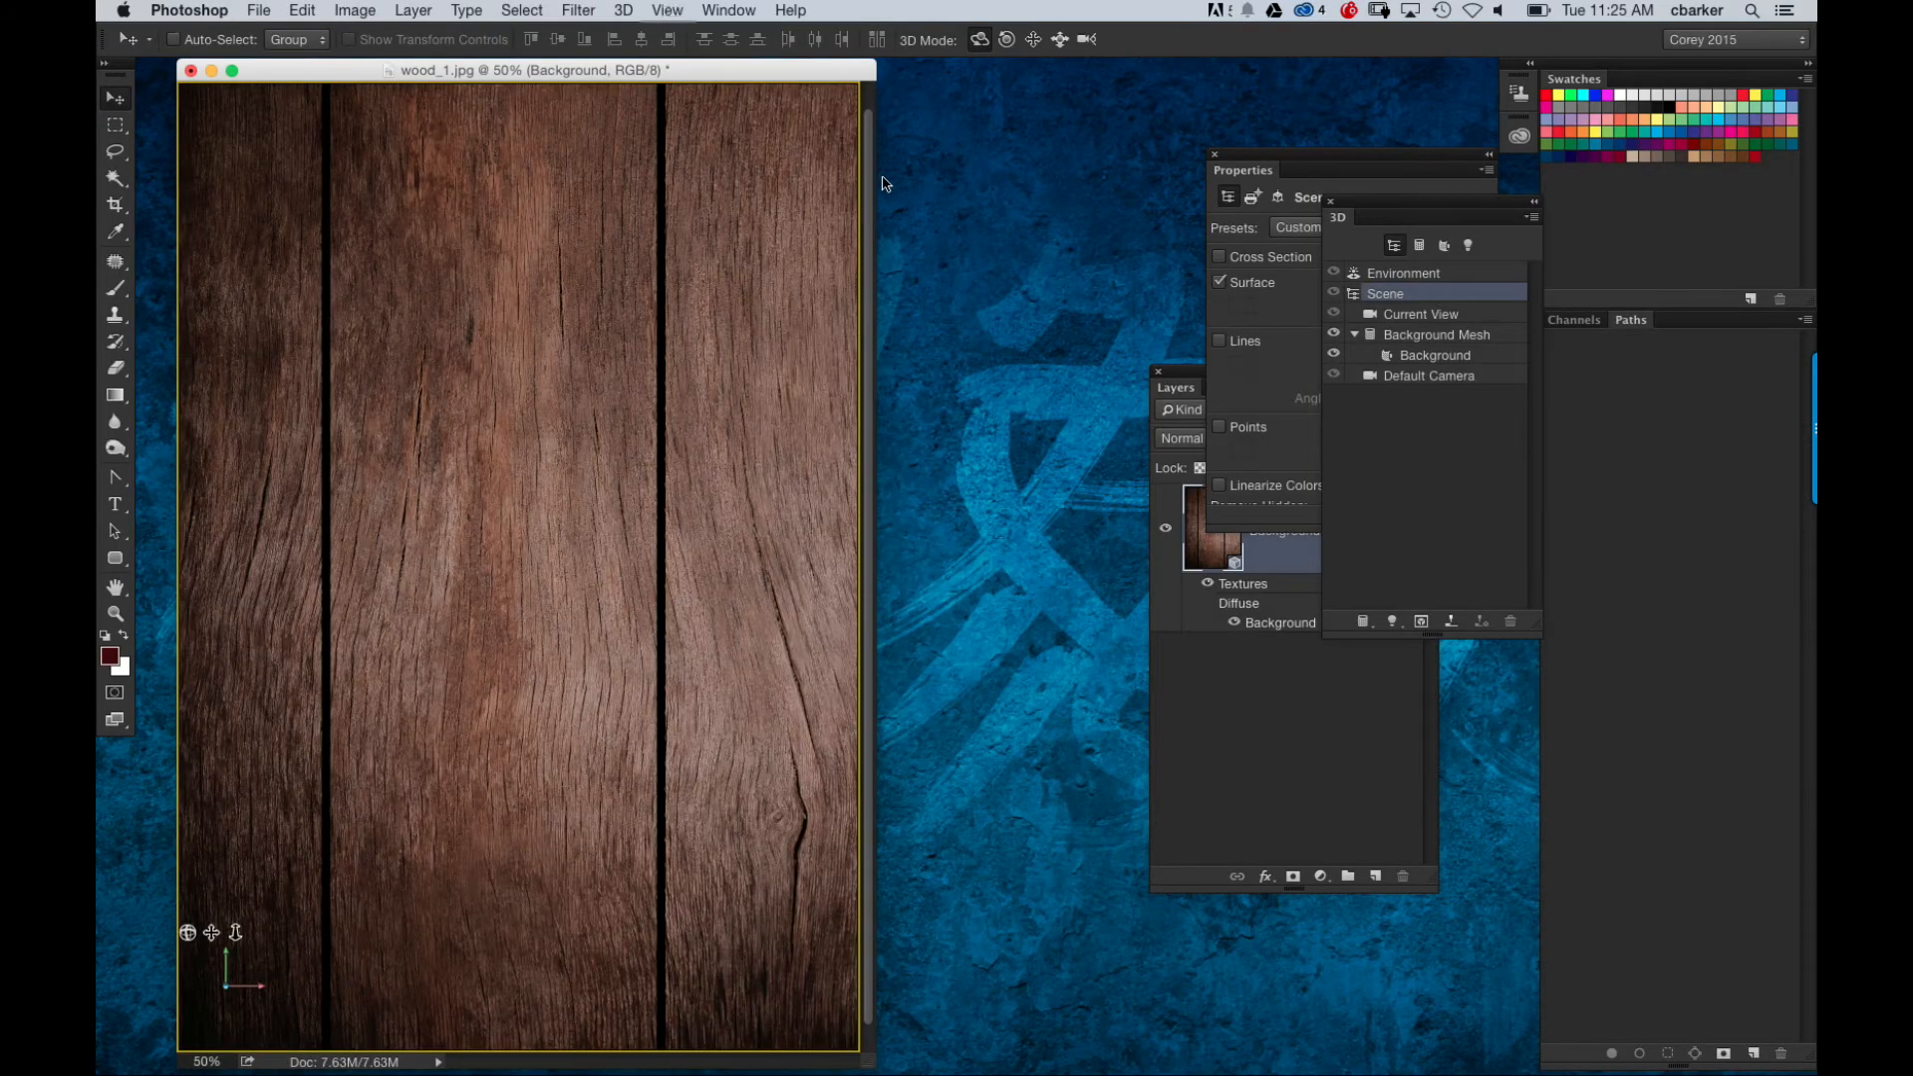
{"action": "left_click_drag", "start_coordinate": [1203, 393], "coordinate": [952, 275]}
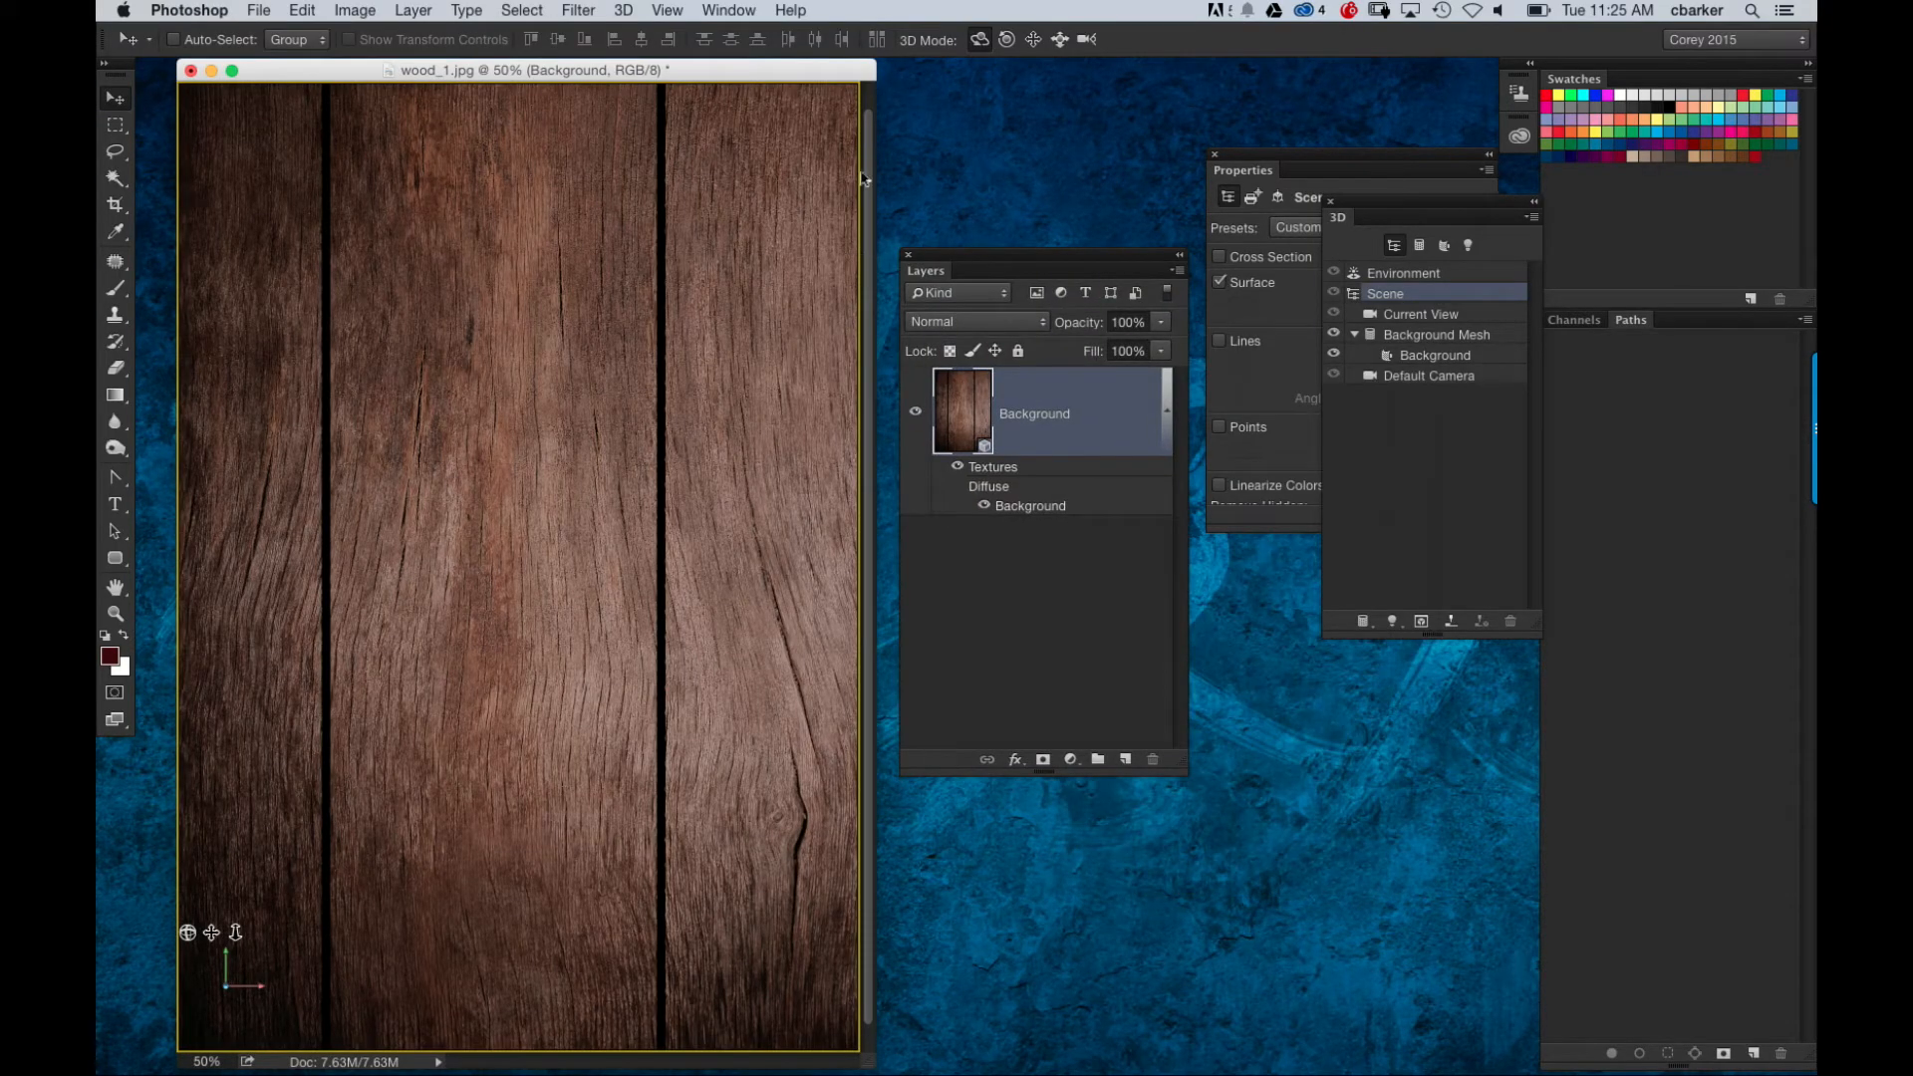
Step: Load texture_1.jpg as the bump texture of the Background Mesh's Background material, previewing the image first
{"action": "left_click", "coordinate": [1428, 355]}
{"action": "left_click_drag", "start_coordinate": [1385, 211], "coordinate": [941, 164]}
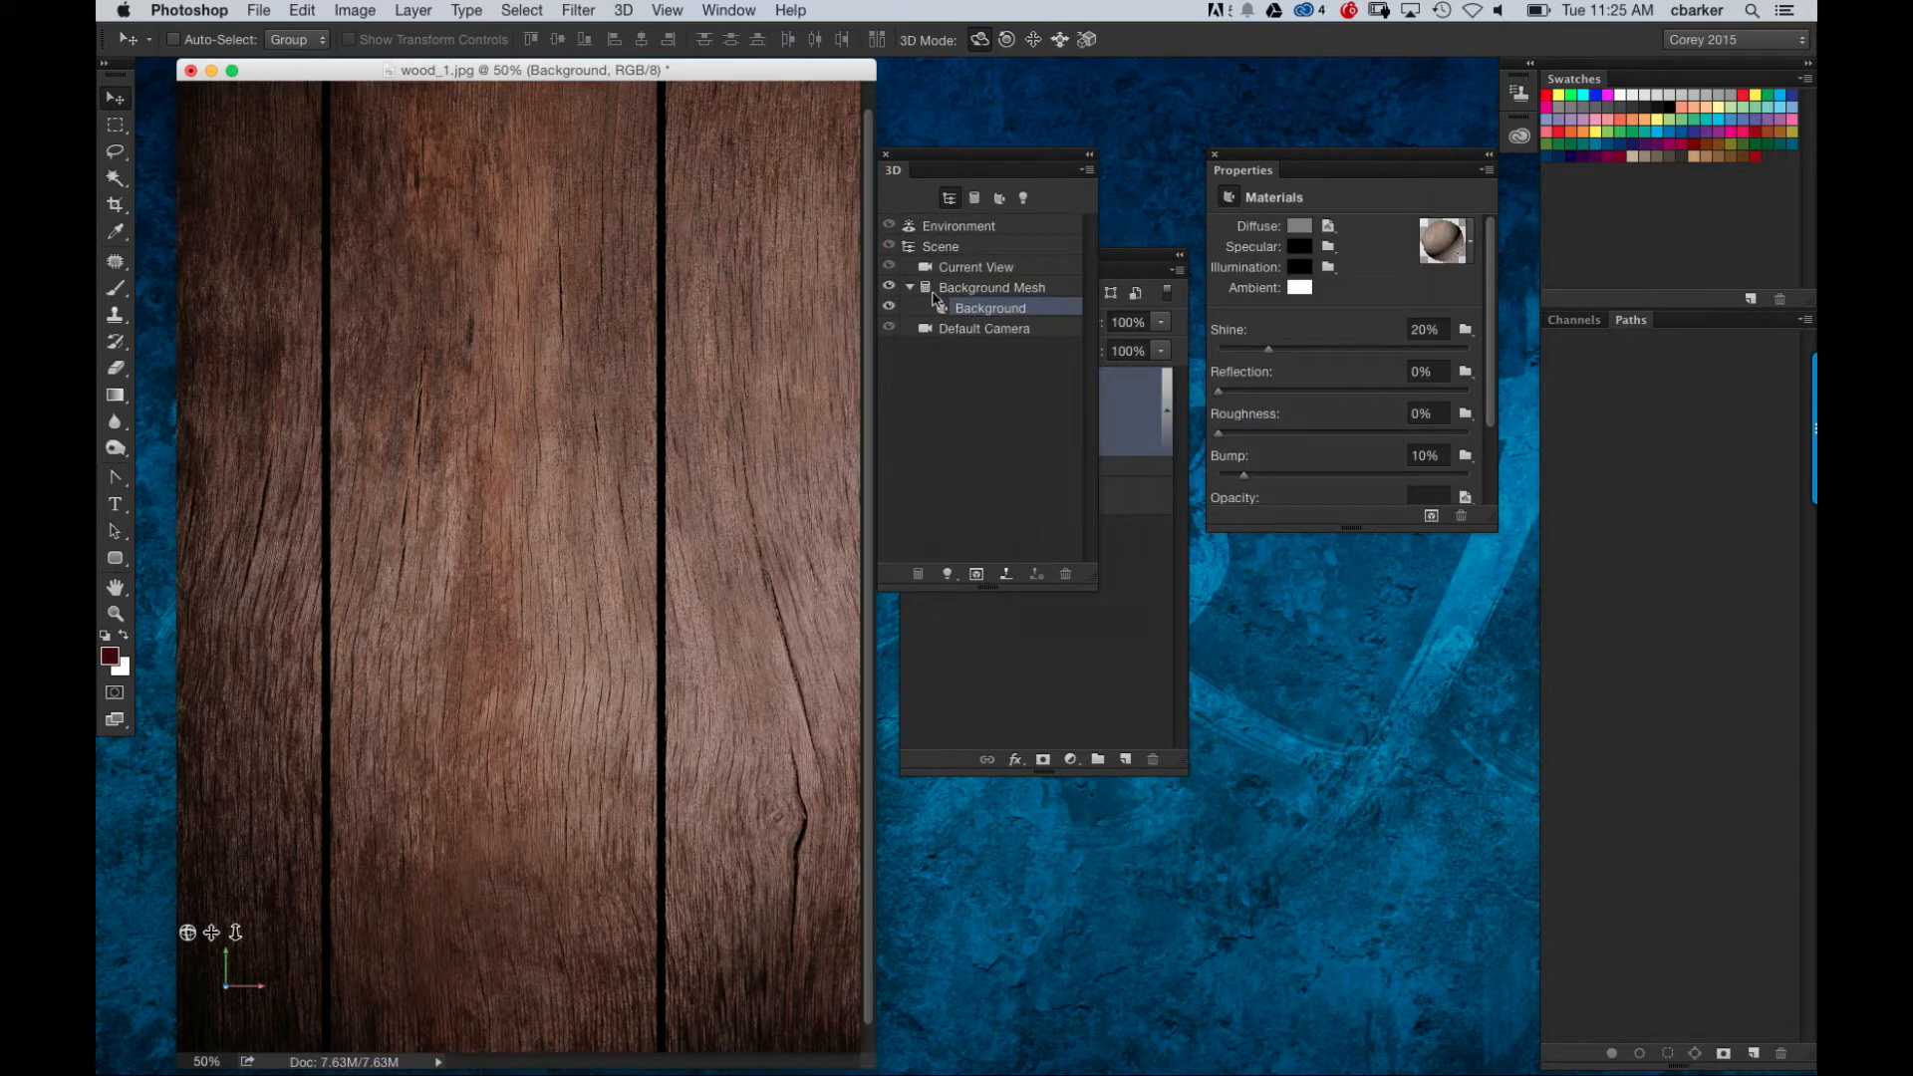
{"action": "left_click", "coordinate": [922, 291]}
{"action": "left_click", "coordinate": [976, 310]}
{"action": "left_click_drag", "start_coordinate": [1492, 526], "coordinate": [1471, 721]}
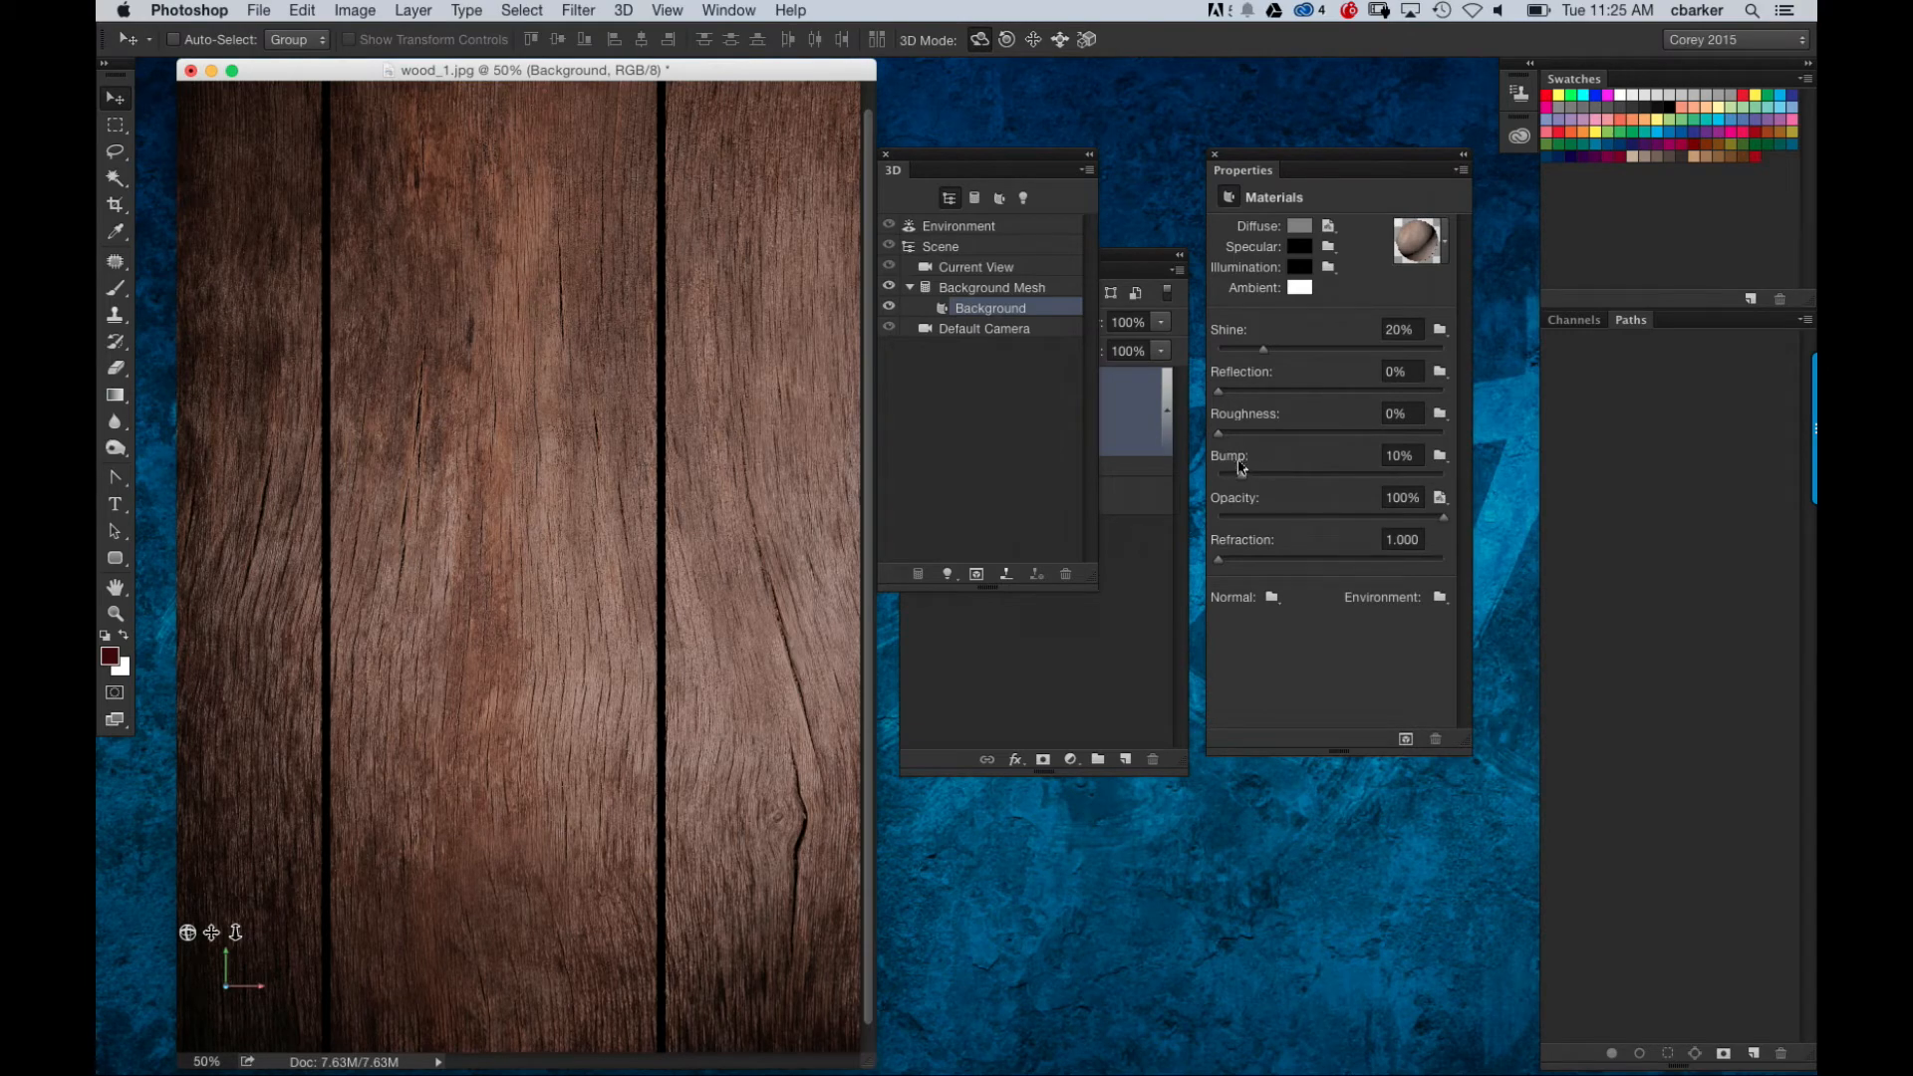
{"action": "left_click", "coordinate": [1441, 457]}
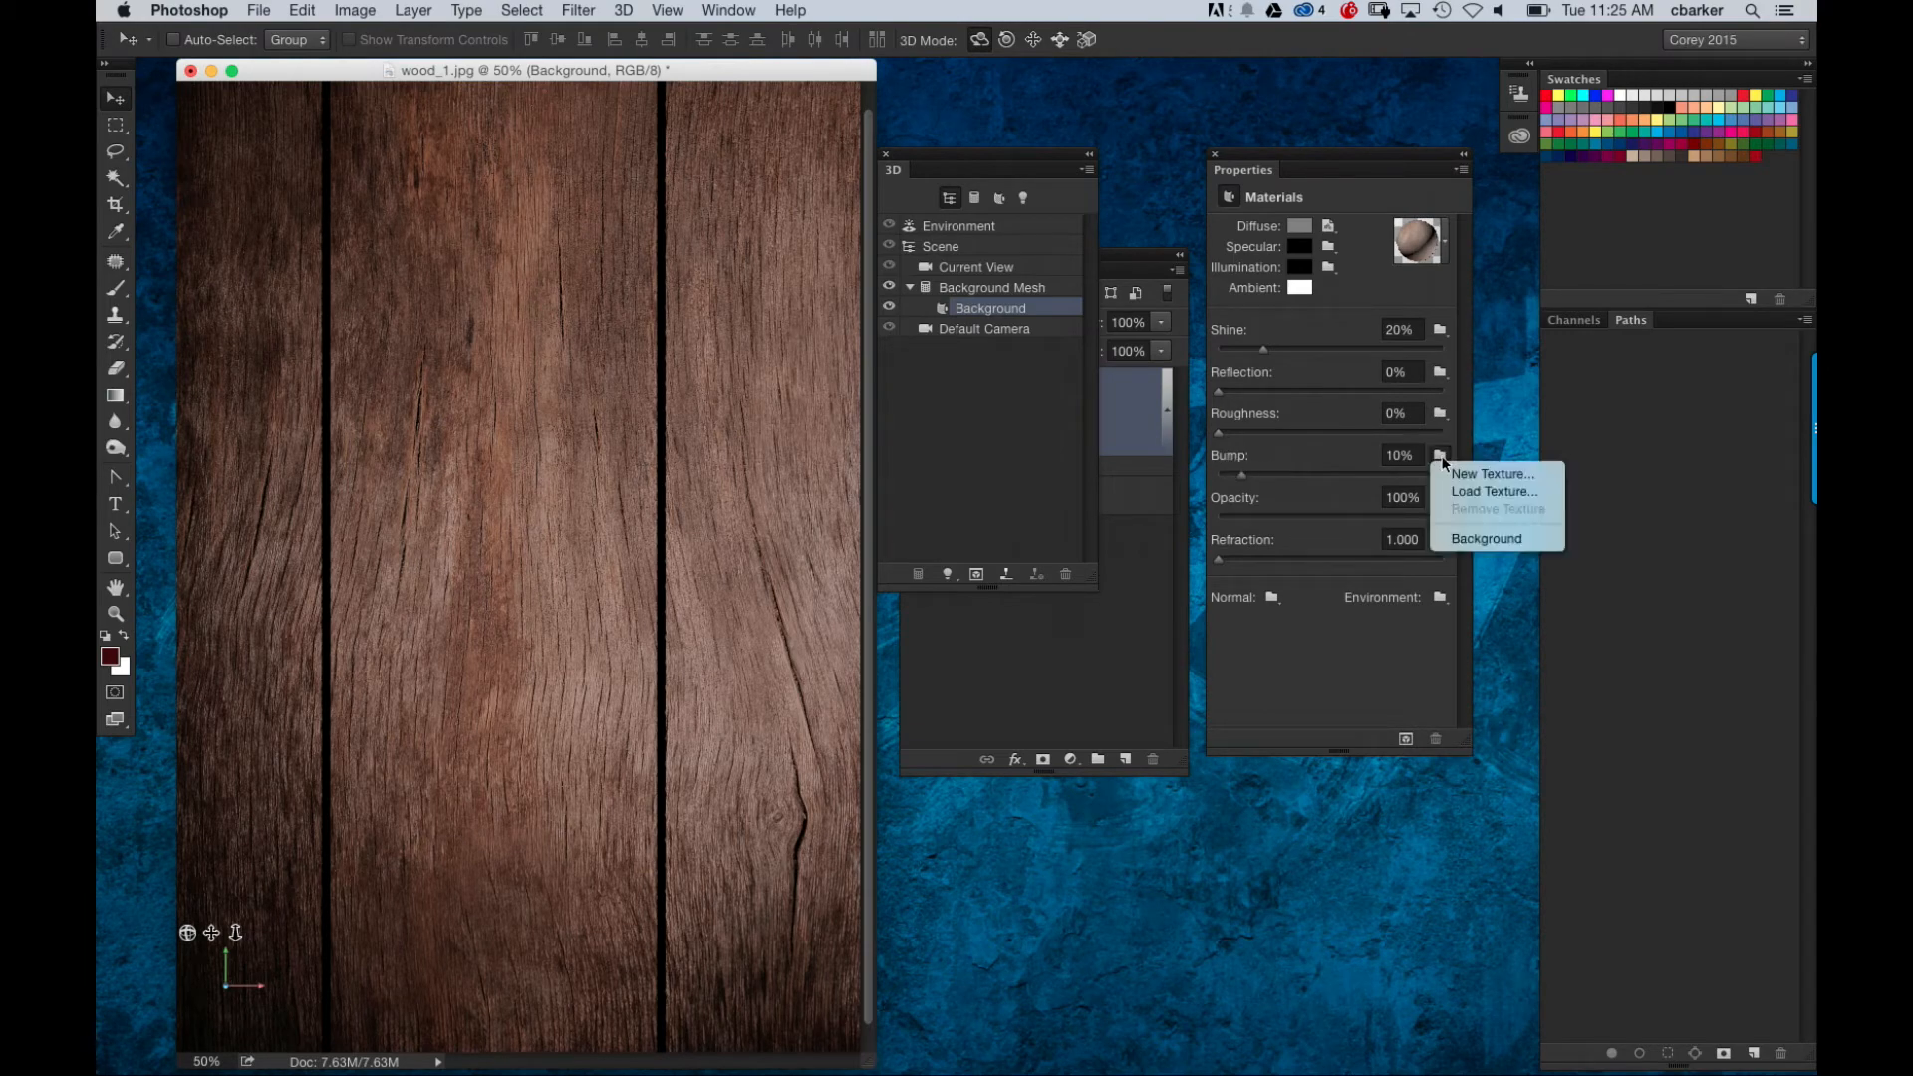
{"action": "left_click", "coordinate": [1557, 492]}
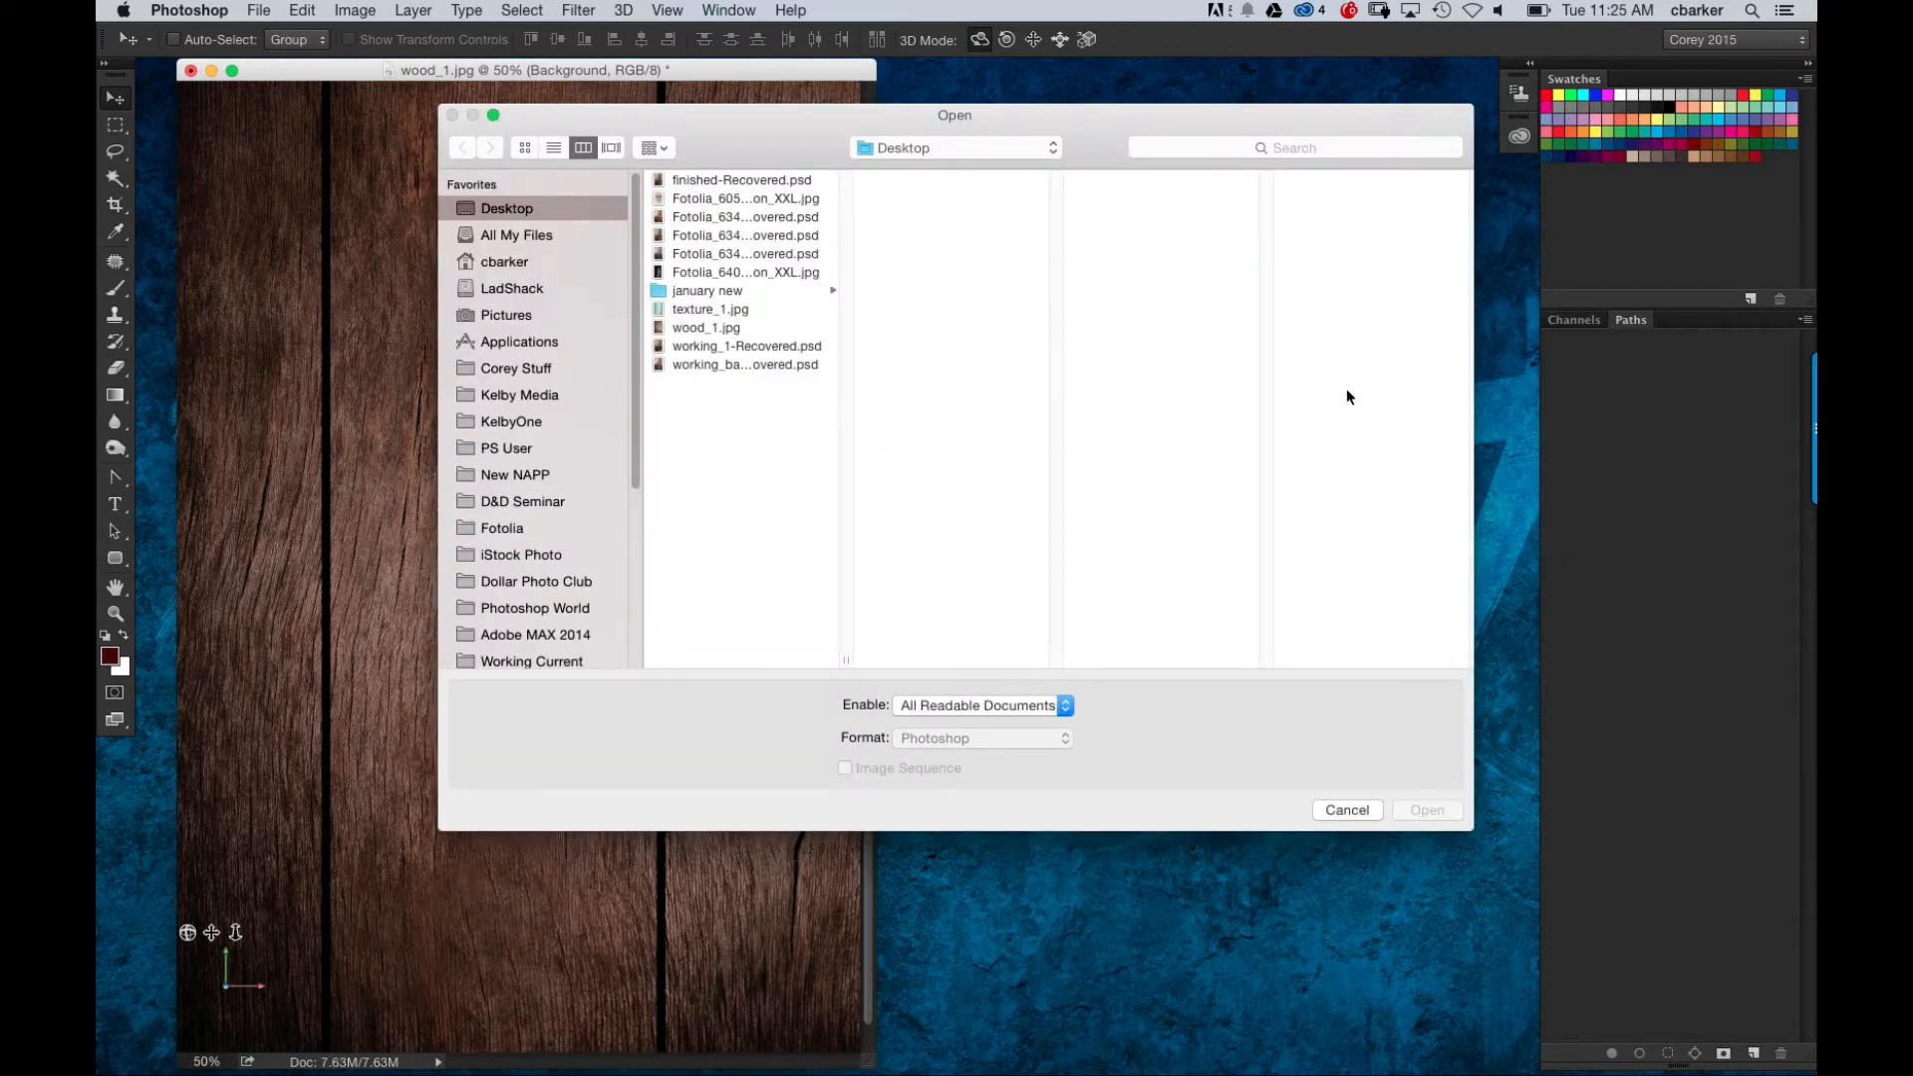
{"action": "left_click", "coordinate": [734, 311]}
{"action": "key", "text": "space"}
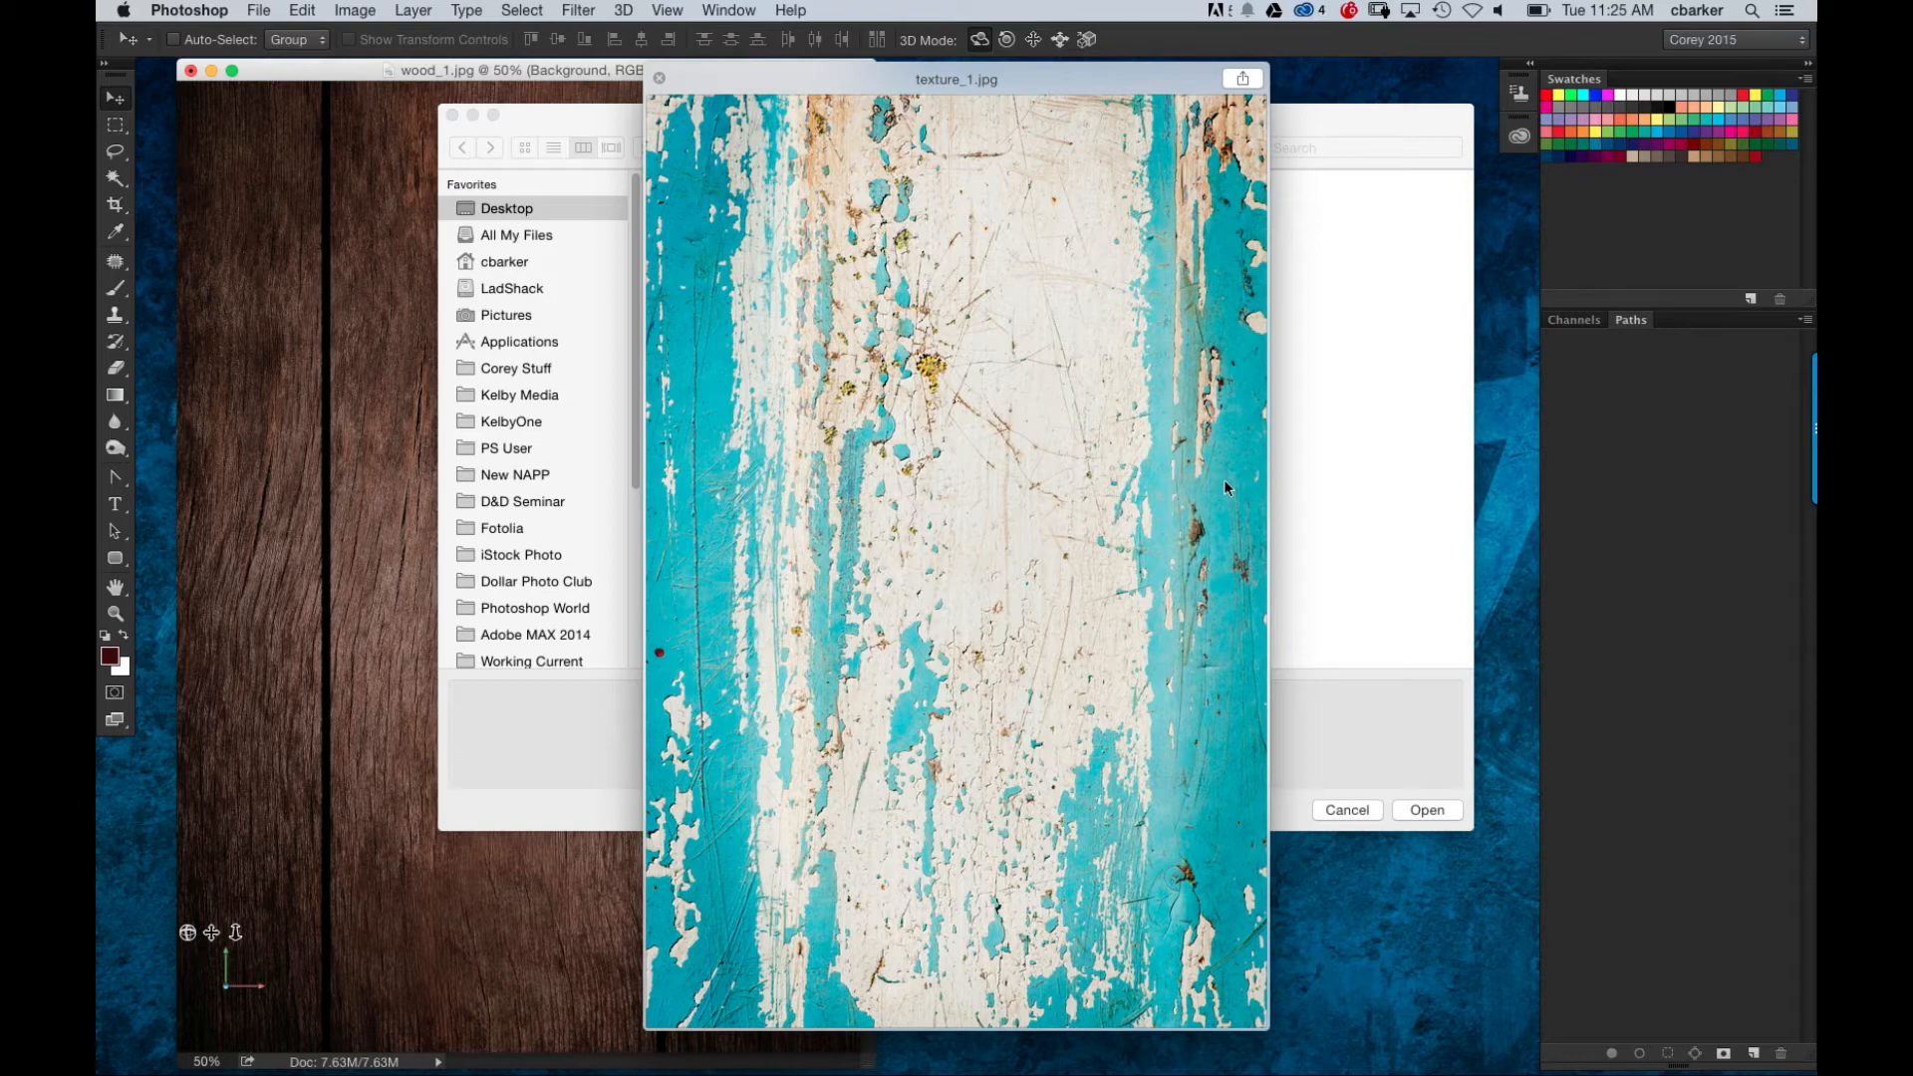
{"action": "key", "text": "space"}
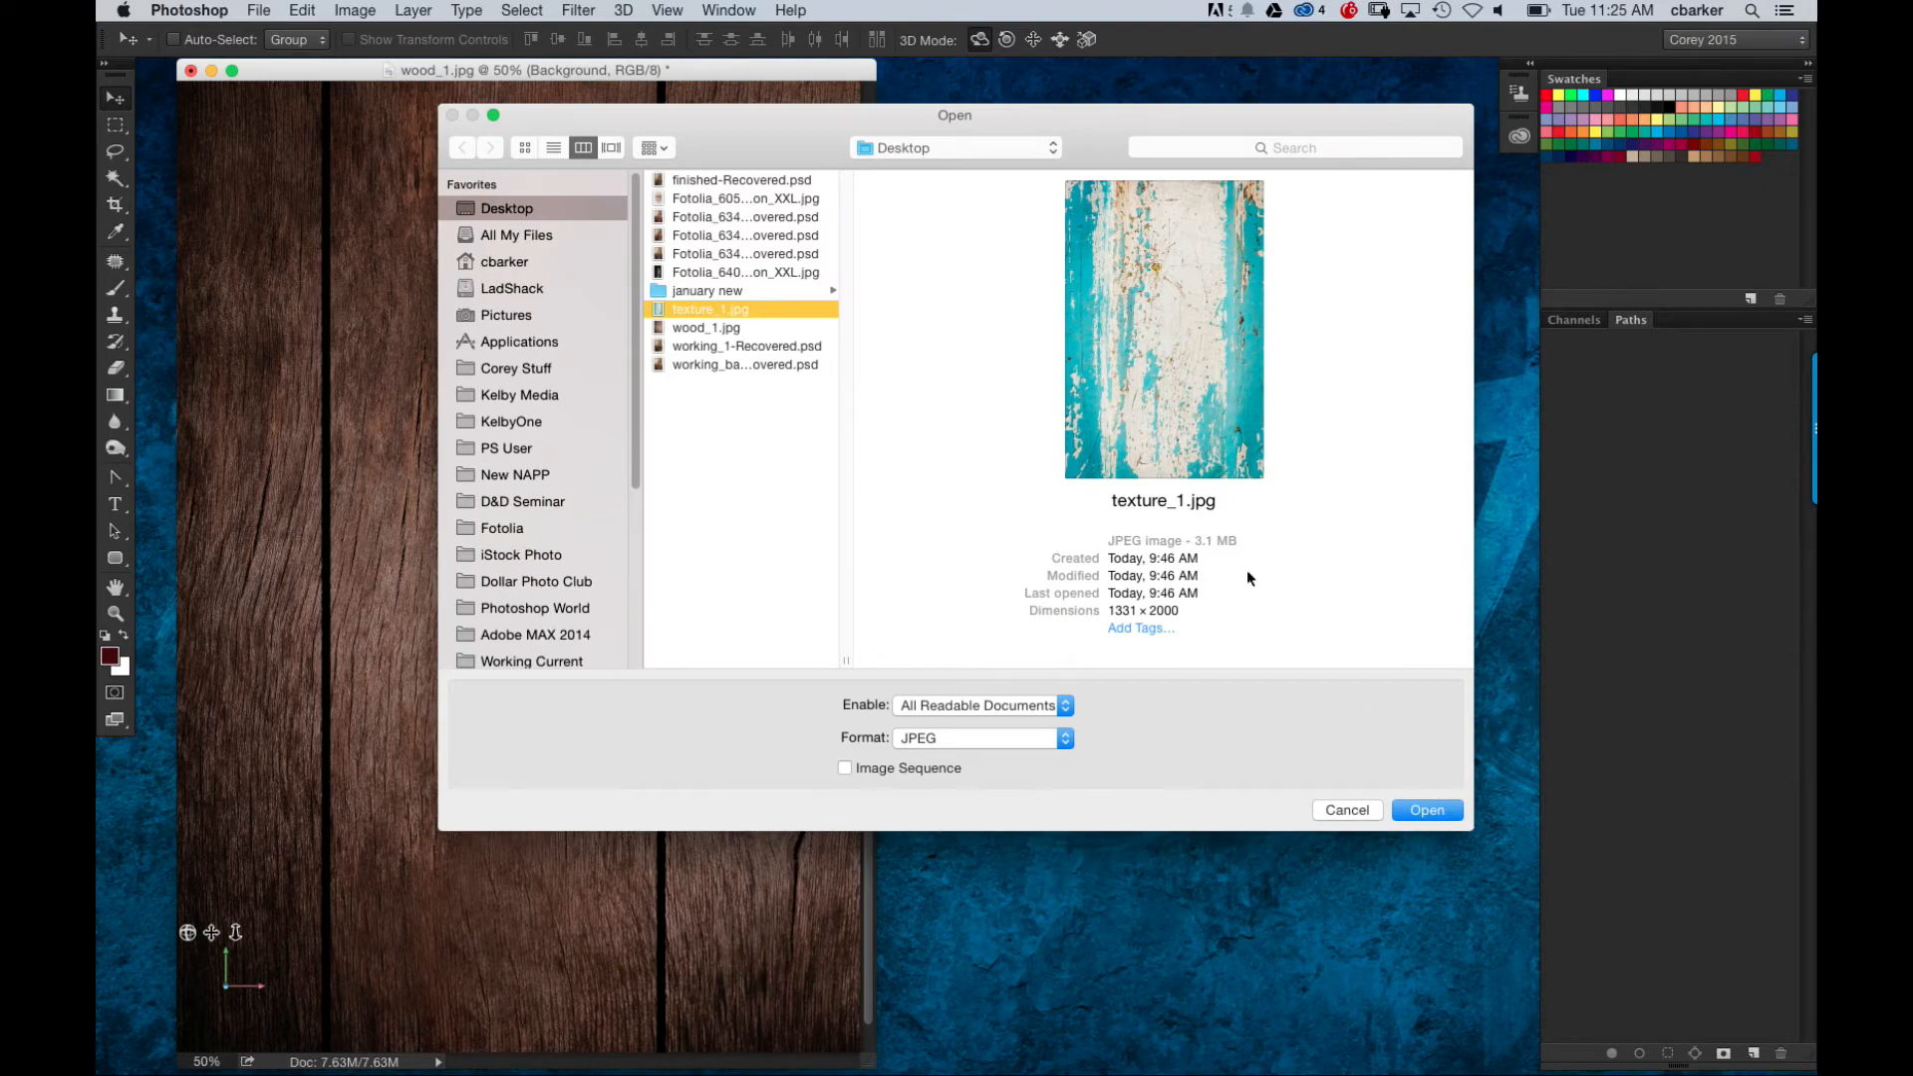
{"action": "left_click", "coordinate": [1453, 810]}
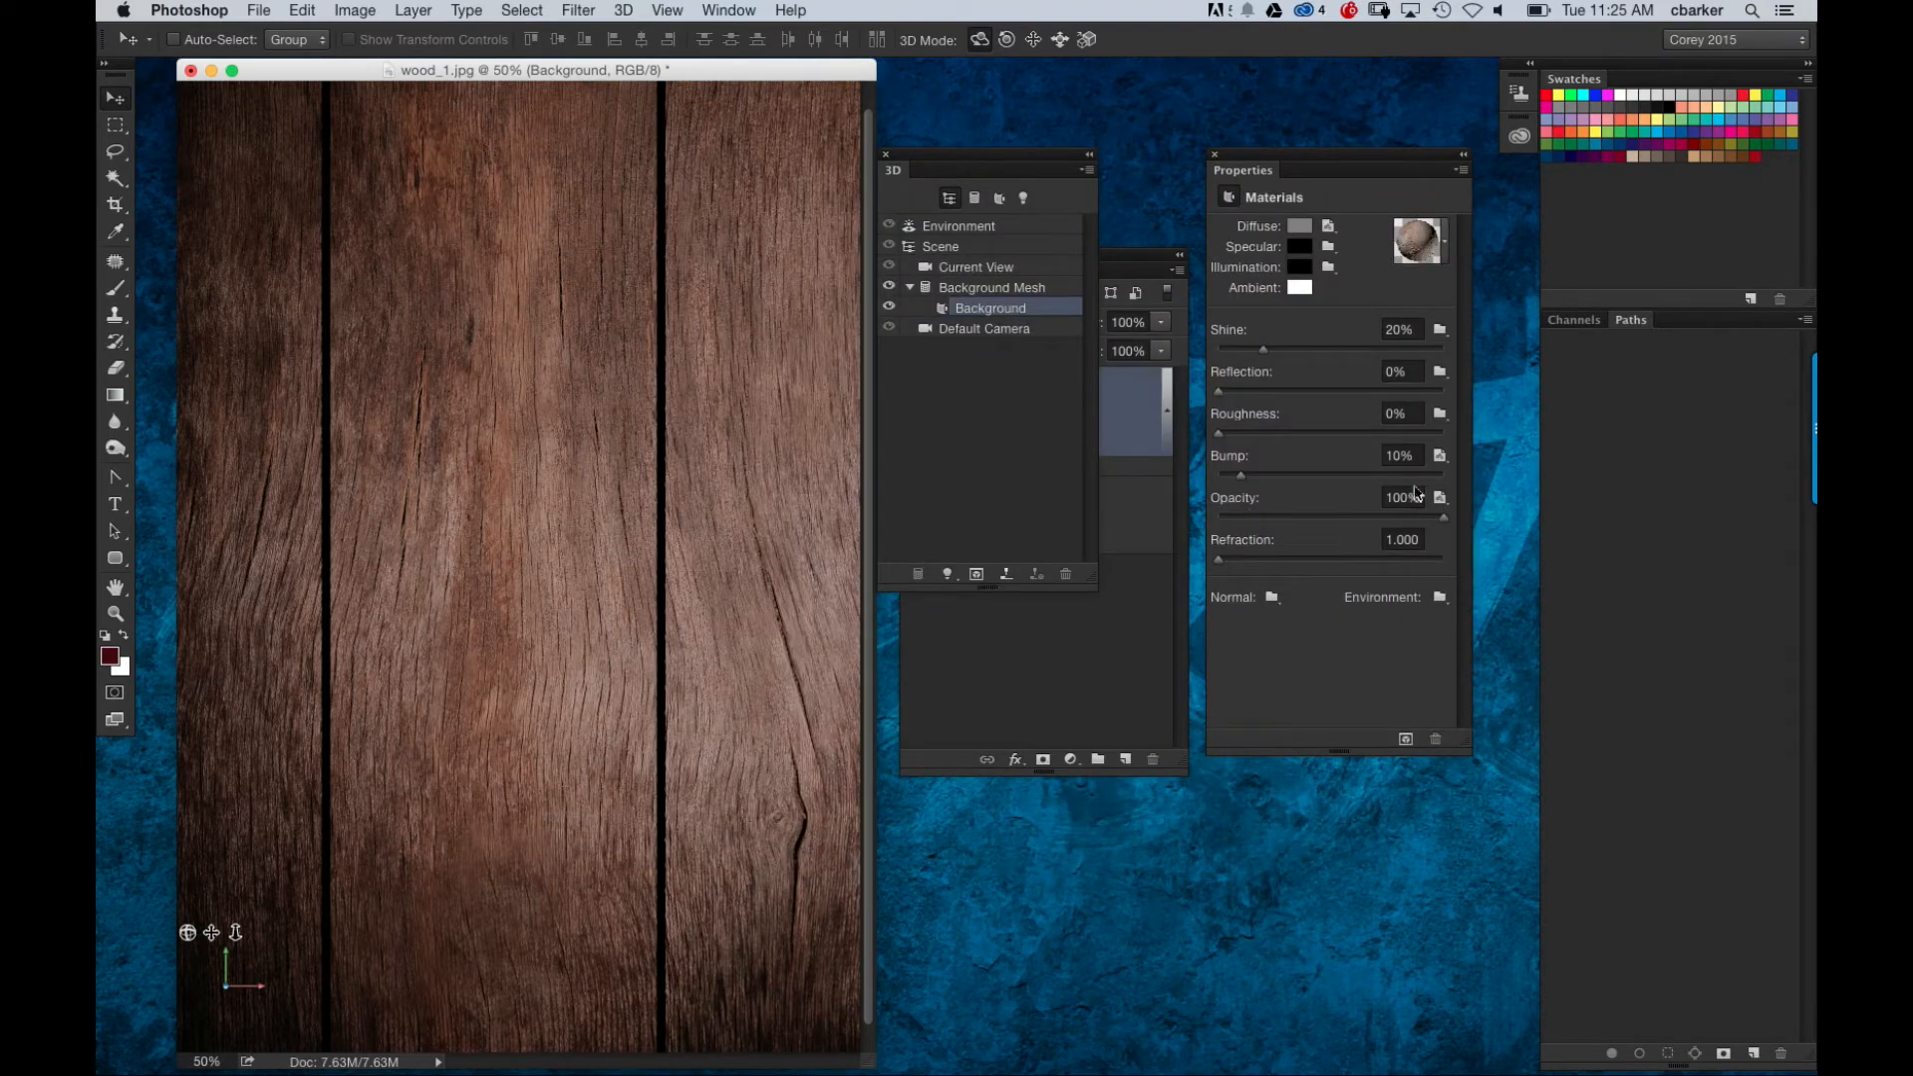
Step: Turn off the image-based light in the 3D scene's environment
{"action": "left_click_drag", "start_coordinate": [1021, 162], "coordinate": [1177, 624]}
{"action": "left_click_drag", "start_coordinate": [1291, 163], "coordinate": [1333, 181]}
{"action": "left_click_drag", "start_coordinate": [1157, 645], "coordinate": [1011, 335]}
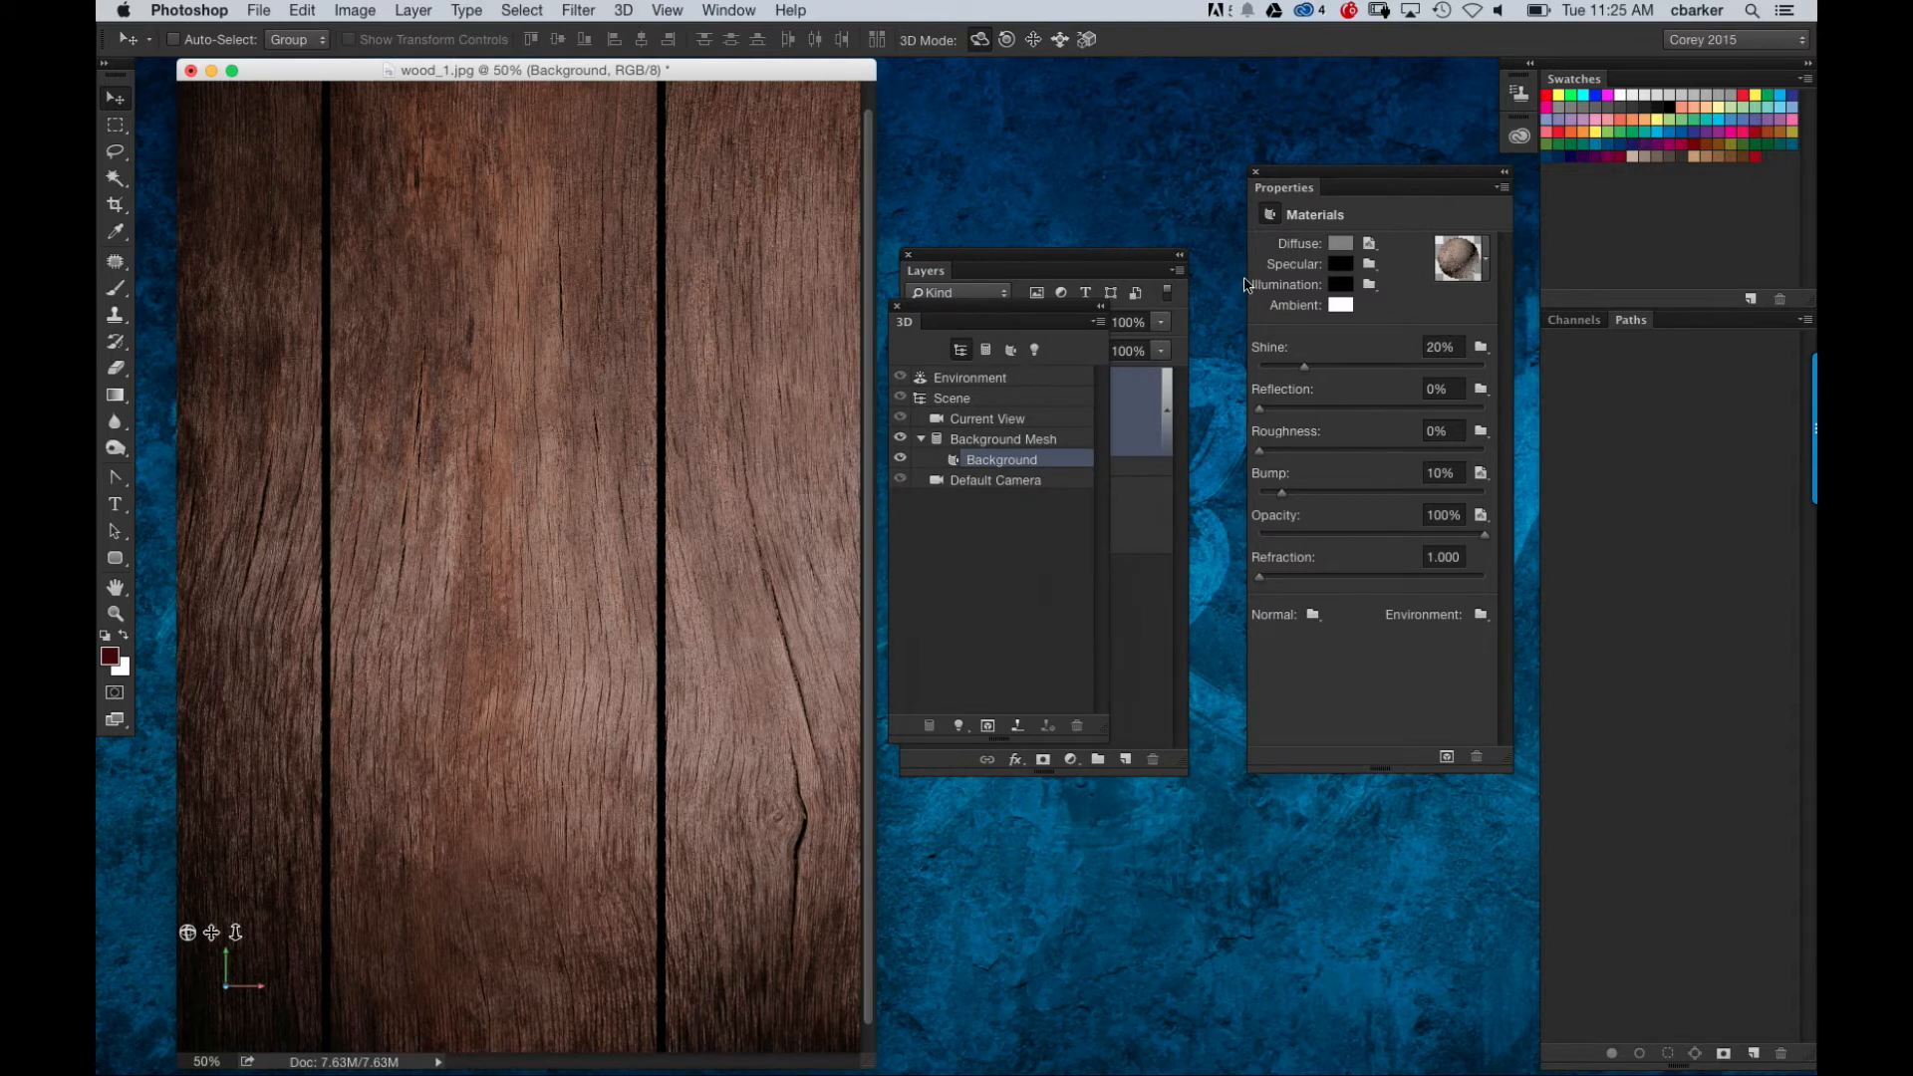
{"action": "left_click", "coordinate": [1034, 350]}
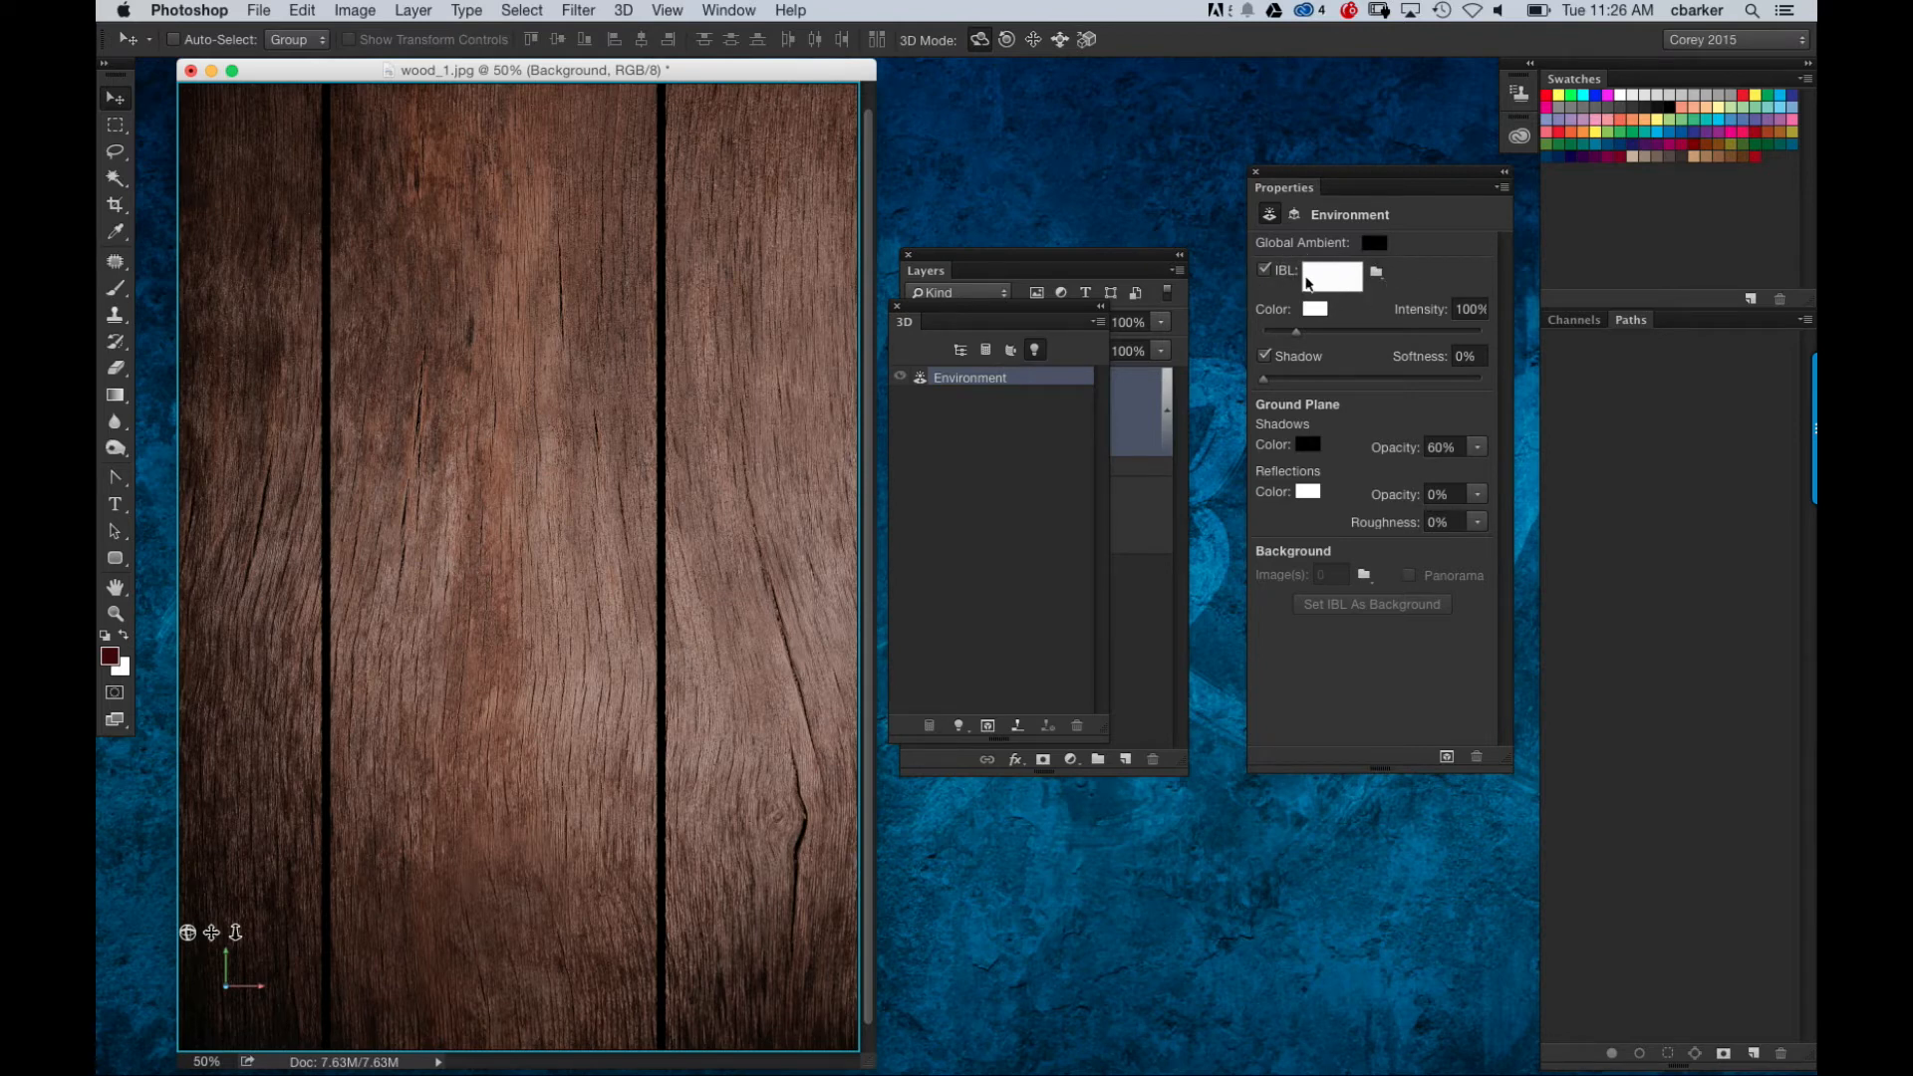
{"action": "left_click", "coordinate": [1265, 271]}
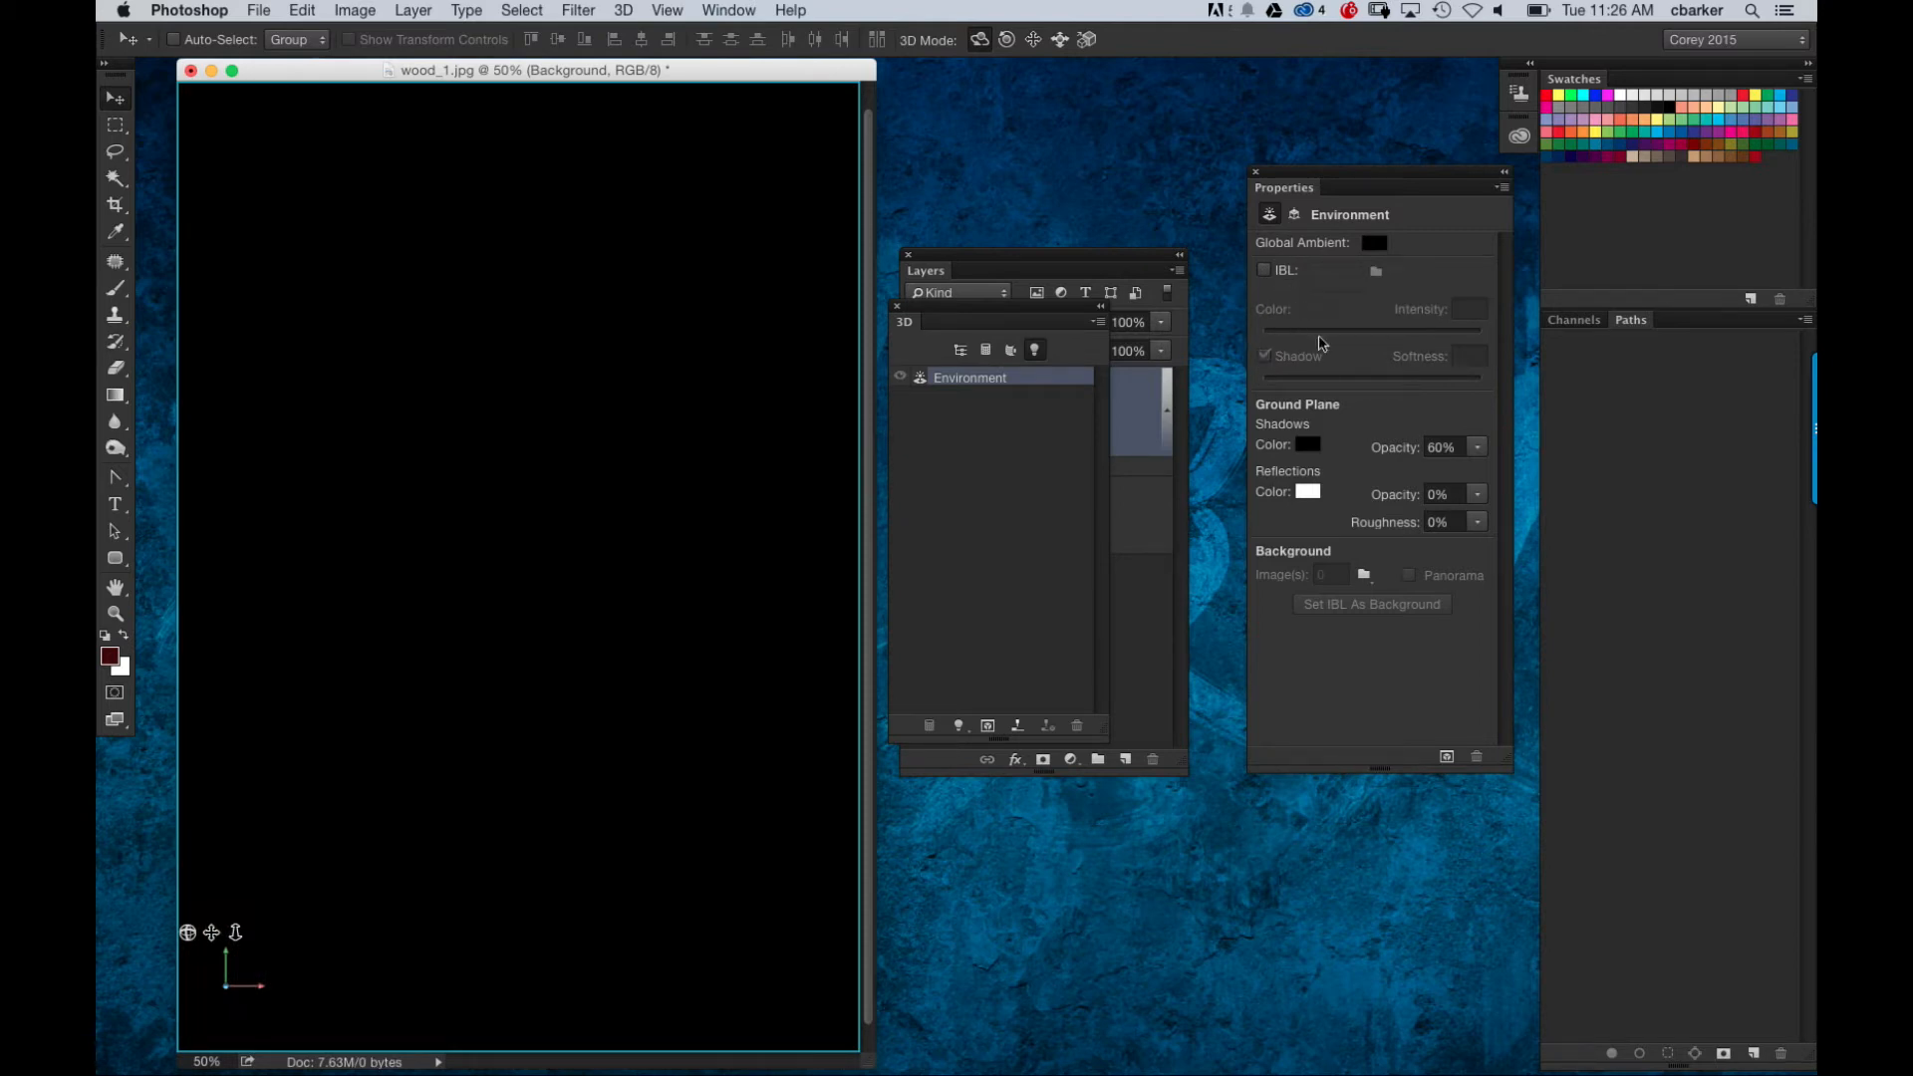
Step: Add a point light to the scene and move it to just right of the postcard's centre
{"action": "left_click", "coordinate": [960, 727]}
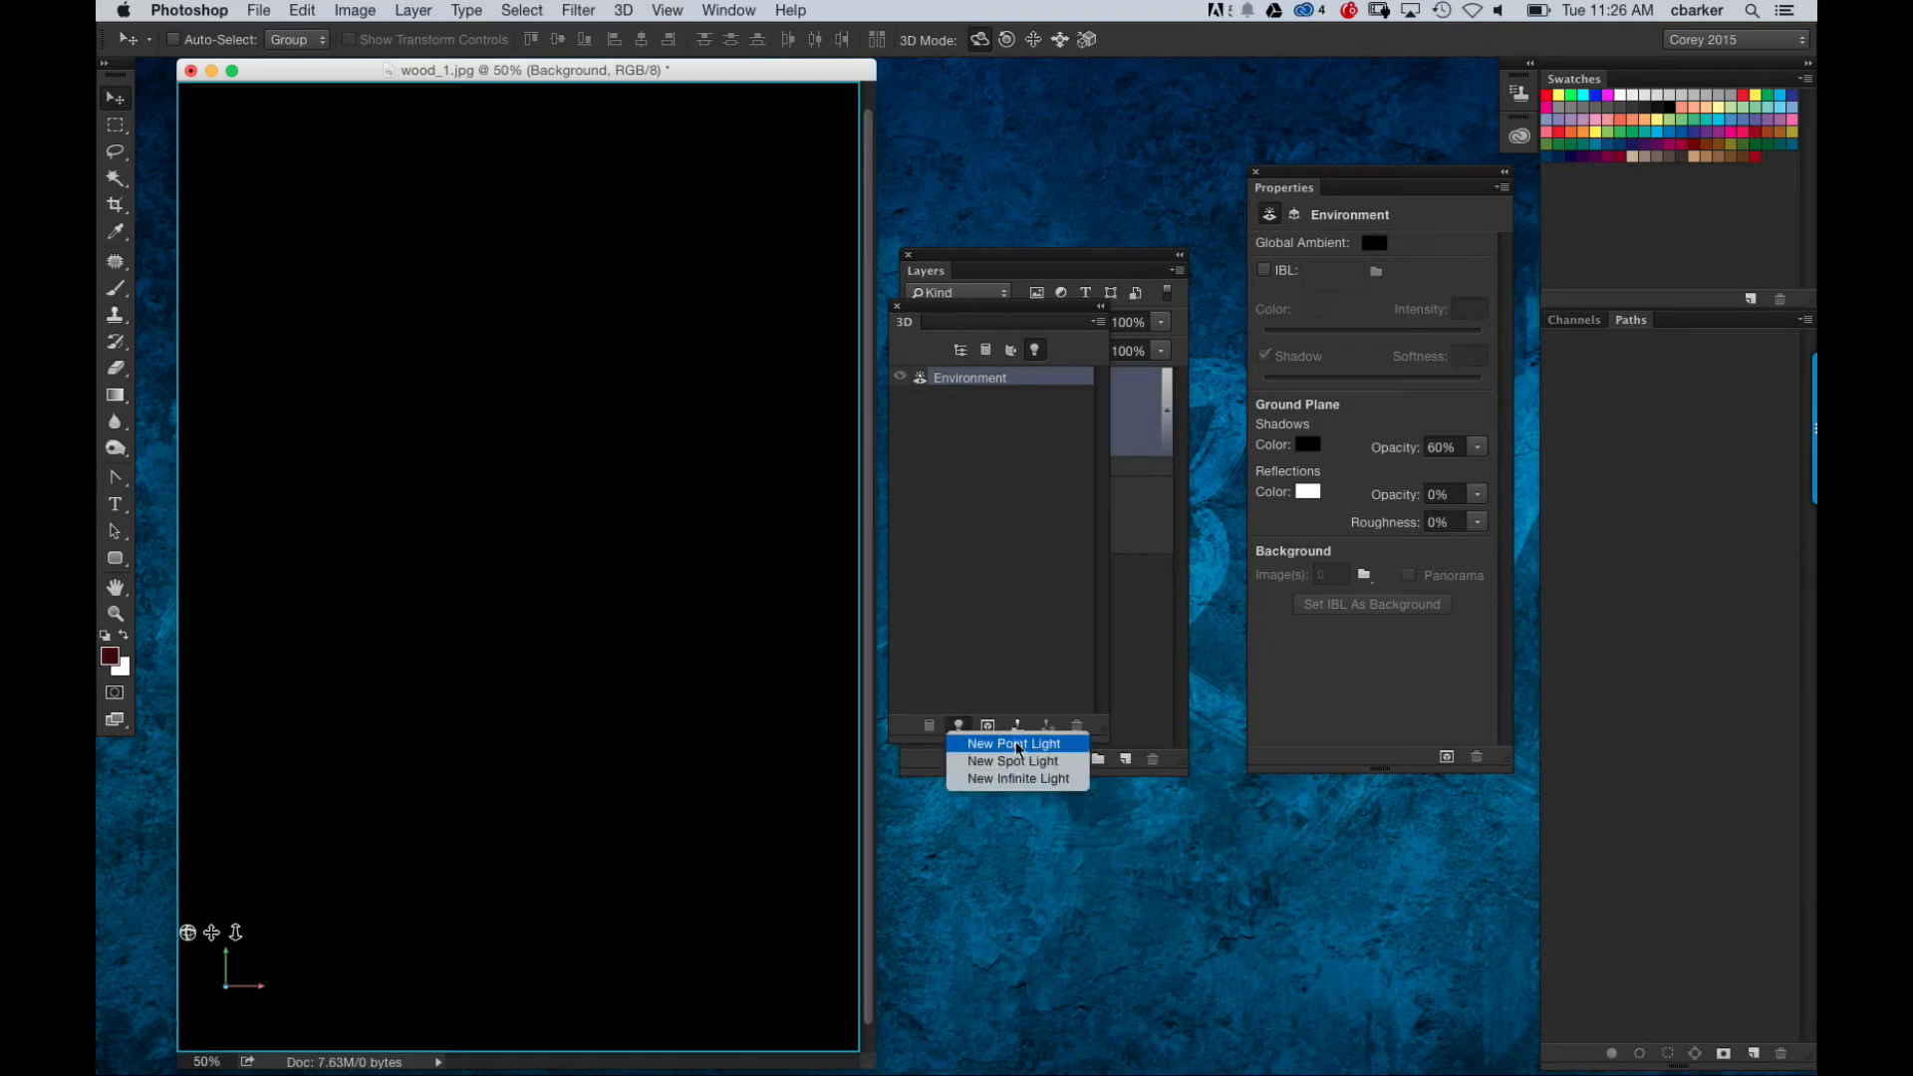
{"action": "left_click", "coordinate": [1052, 750]}
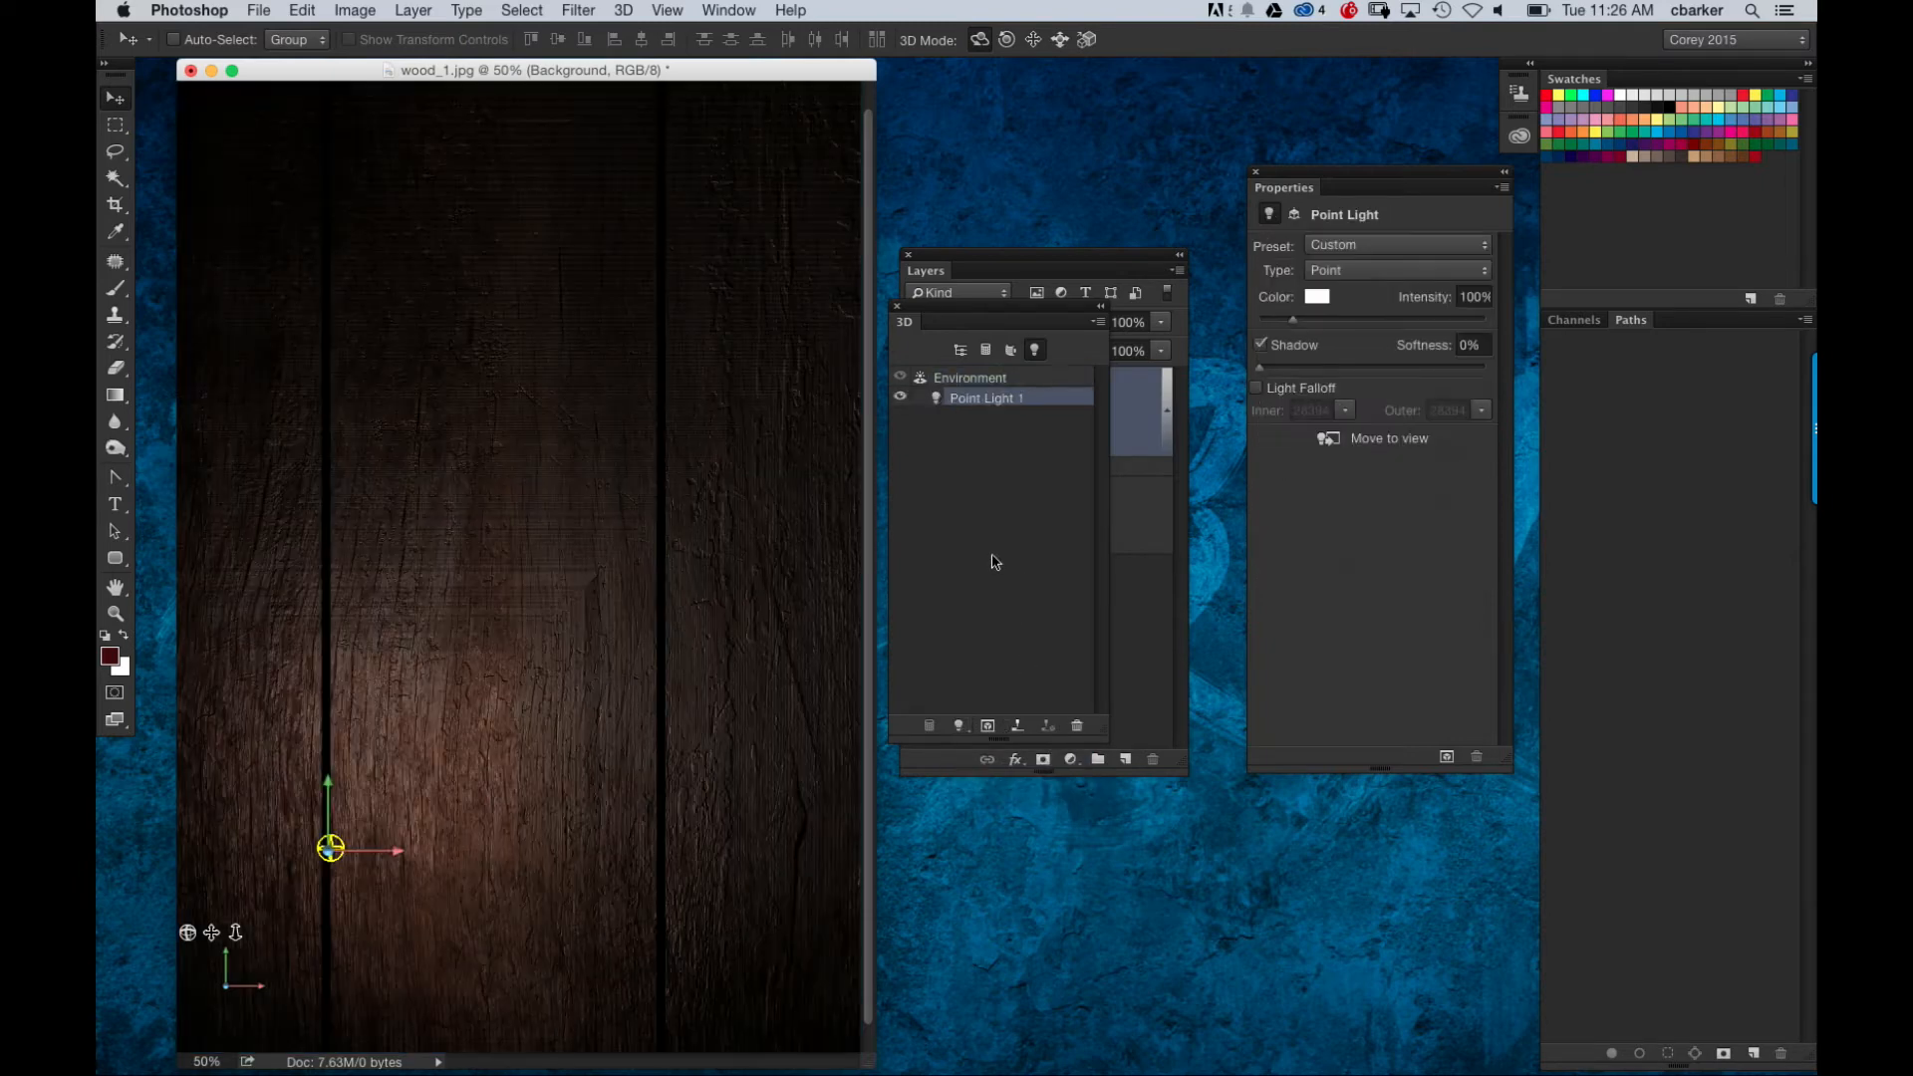
{"action": "left_click", "coordinate": [1030, 41]}
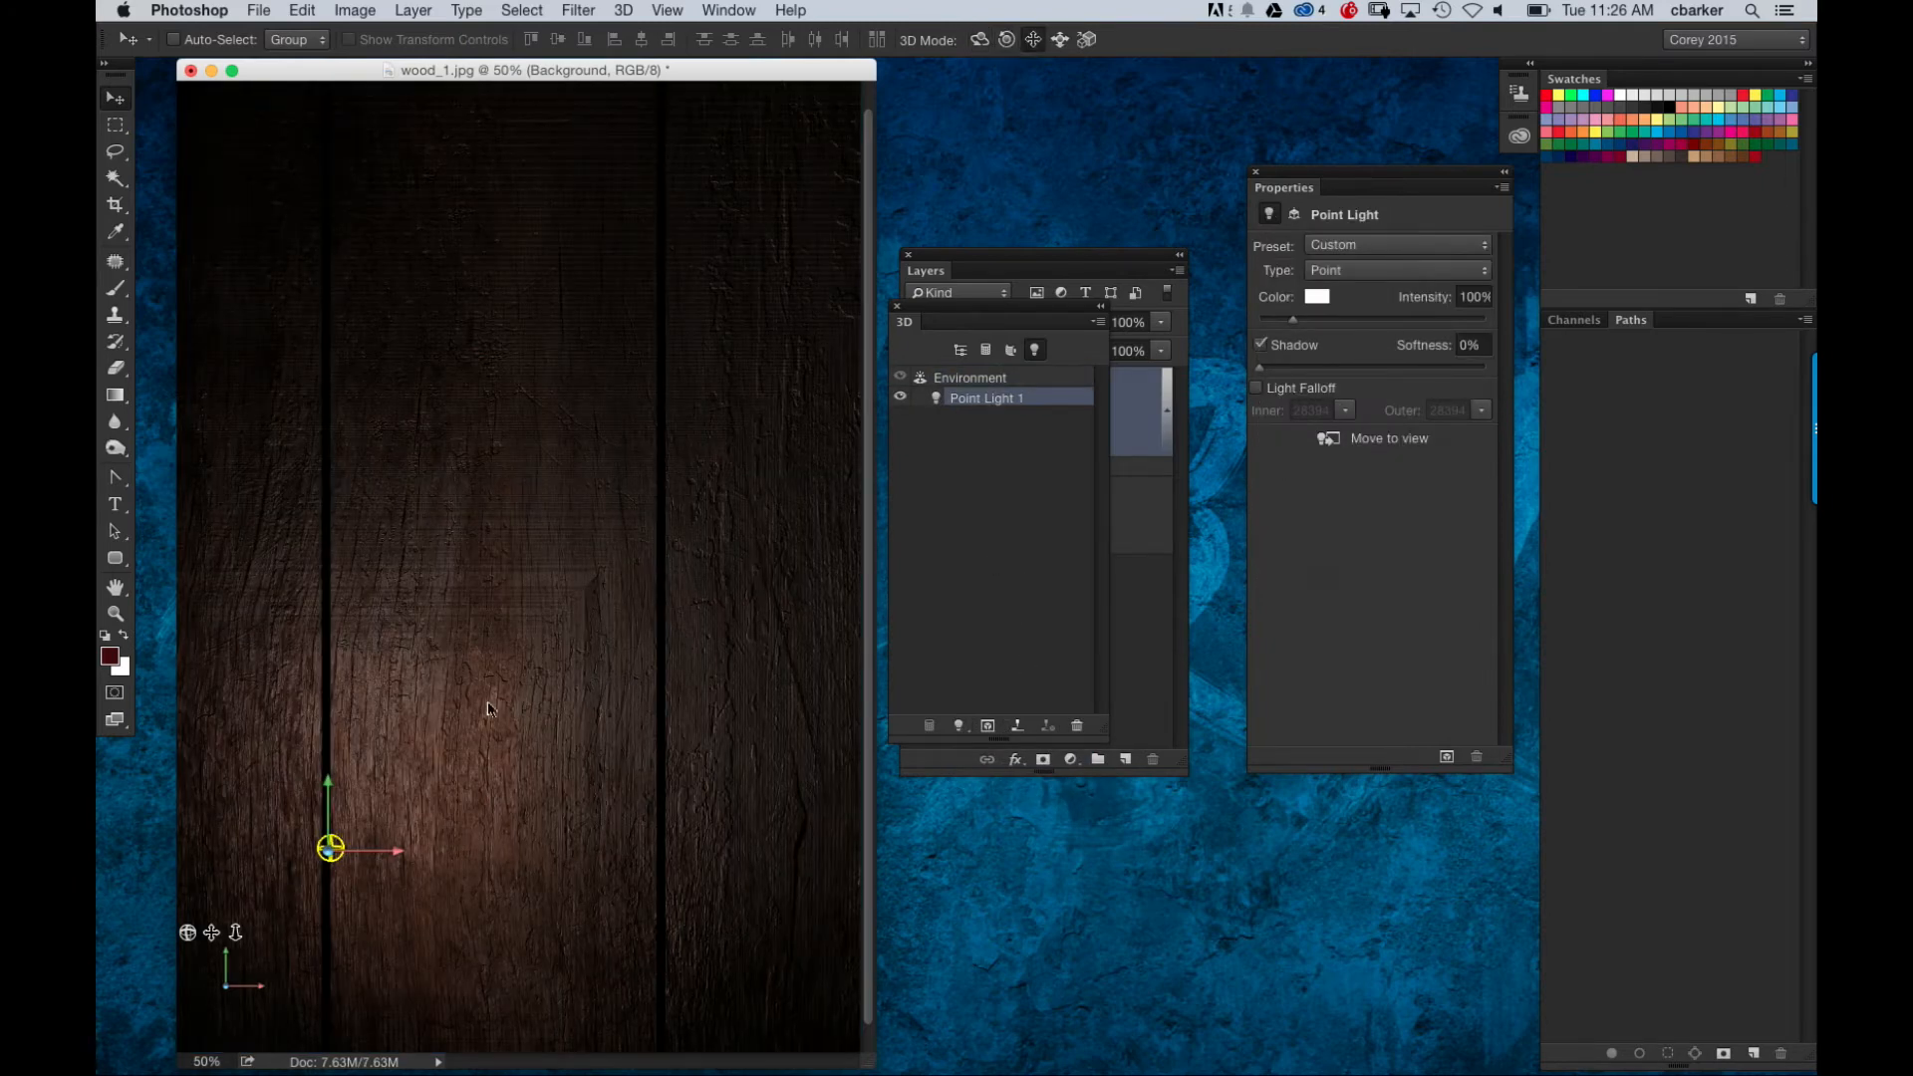
{"action": "left_click_drag", "start_coordinate": [514, 682], "coordinate": [762, 473]}
Step: Try a bump strength of 45% on the Background material and undo it
{"action": "left_click_drag", "start_coordinate": [1066, 306], "coordinate": [1305, 758]}
{"action": "left_click", "coordinate": [1199, 803]}
{"action": "left_click", "coordinate": [1222, 913]}
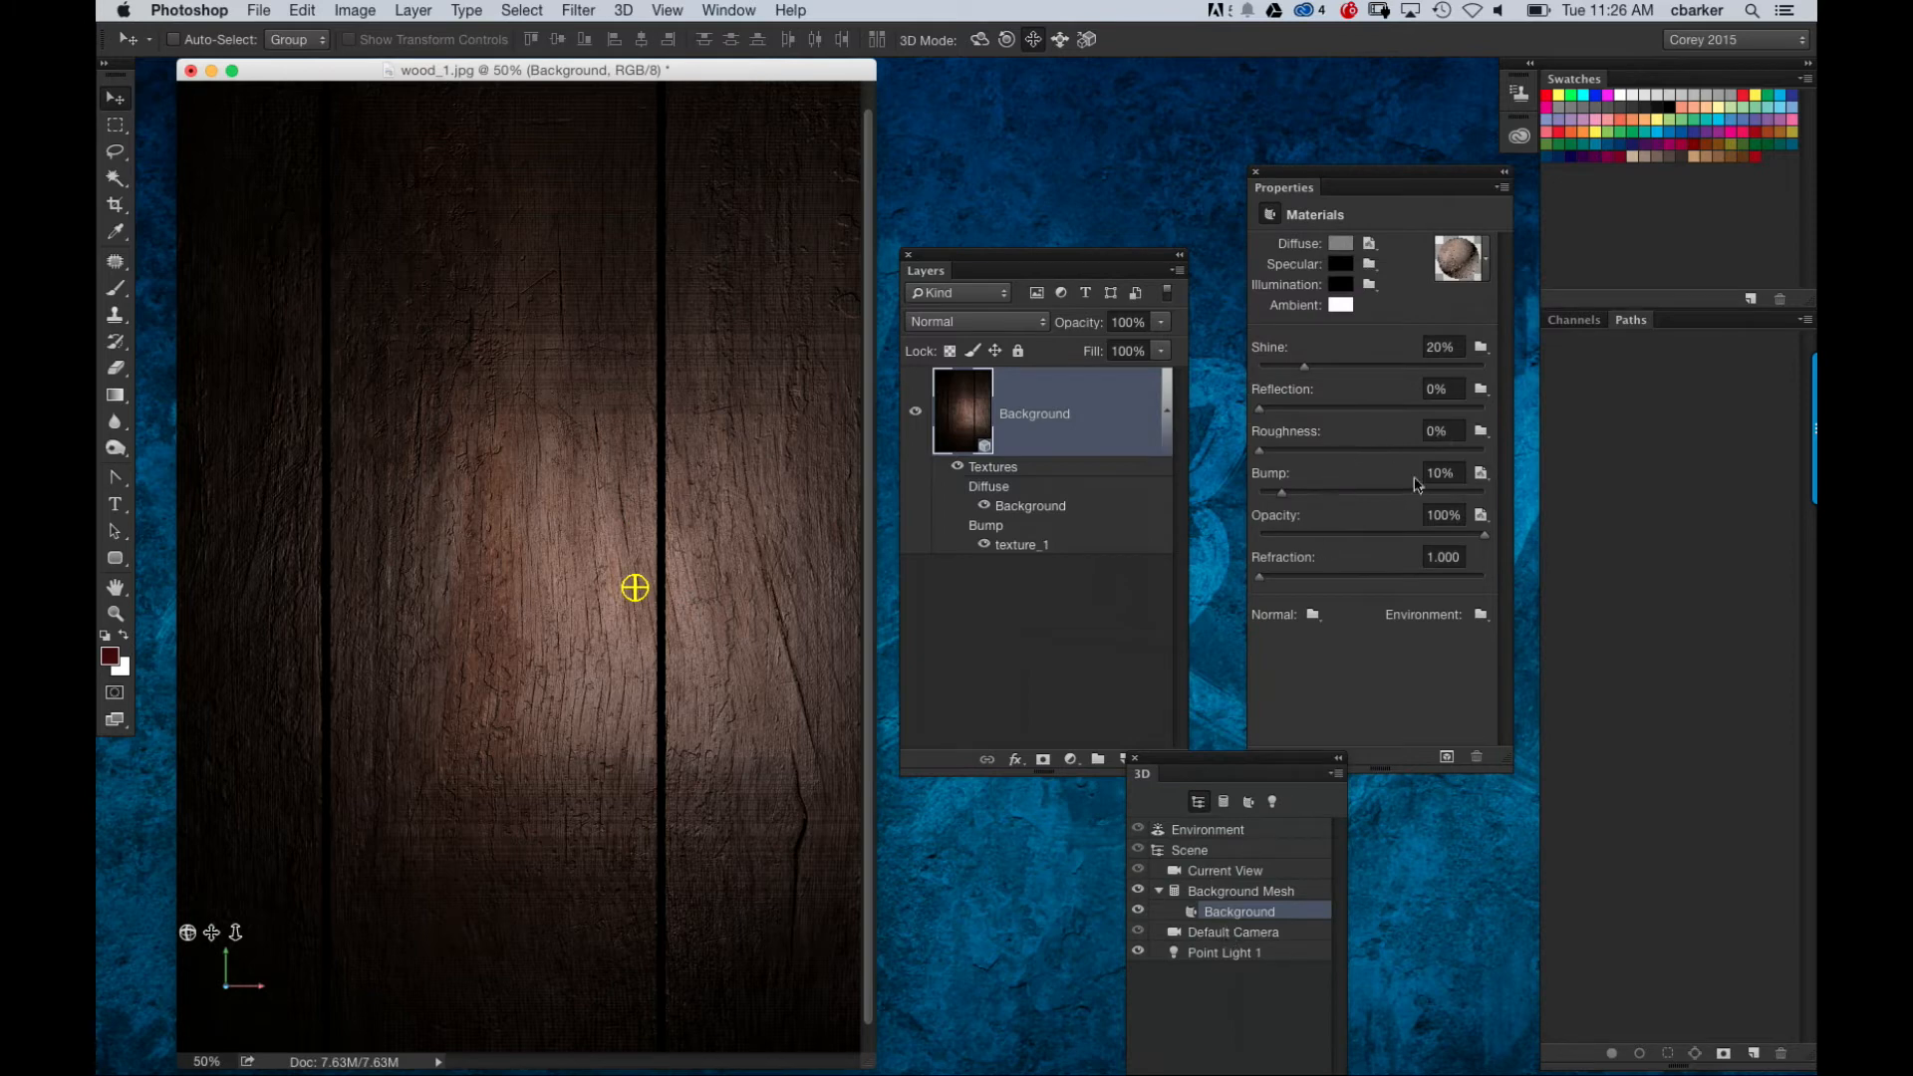
{"action": "left_click", "coordinate": [1461, 476]}
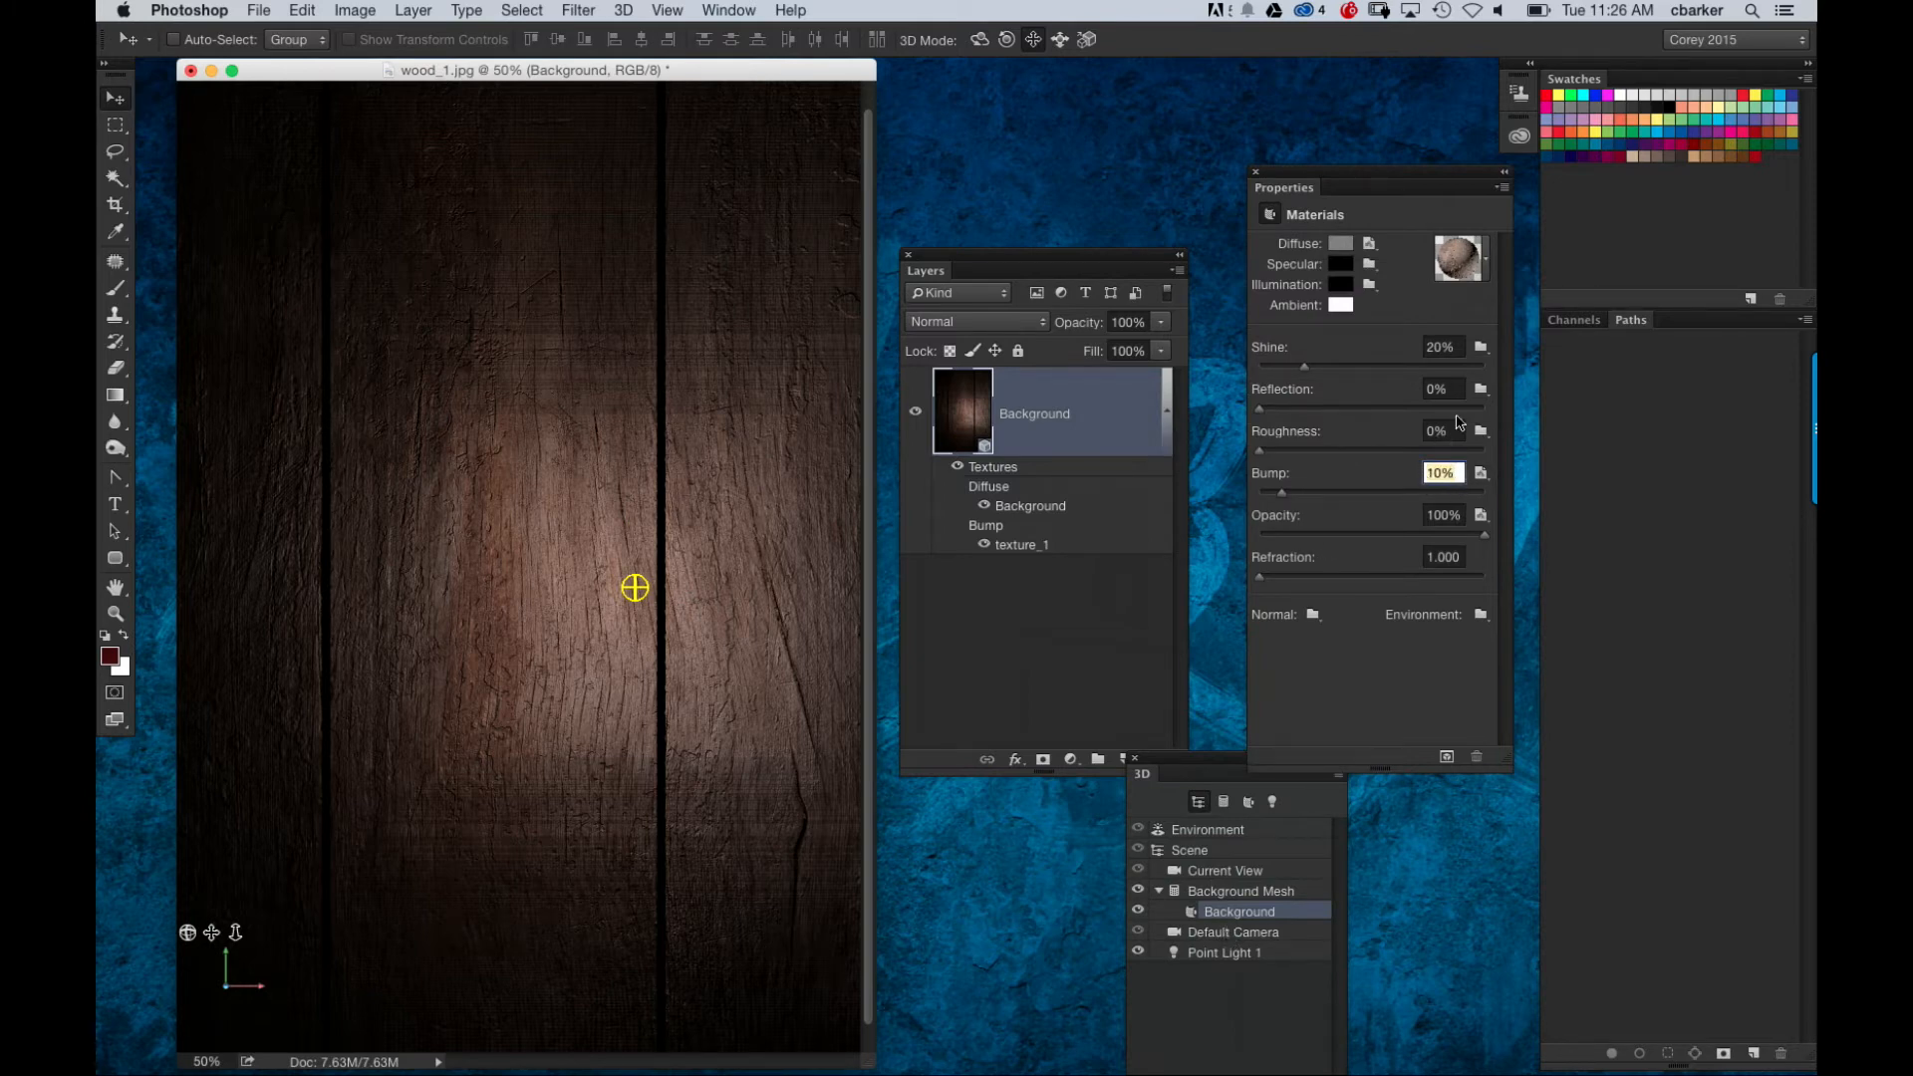
{"action": "type", "text": "45"}
{"action": "key", "text": "Return"}
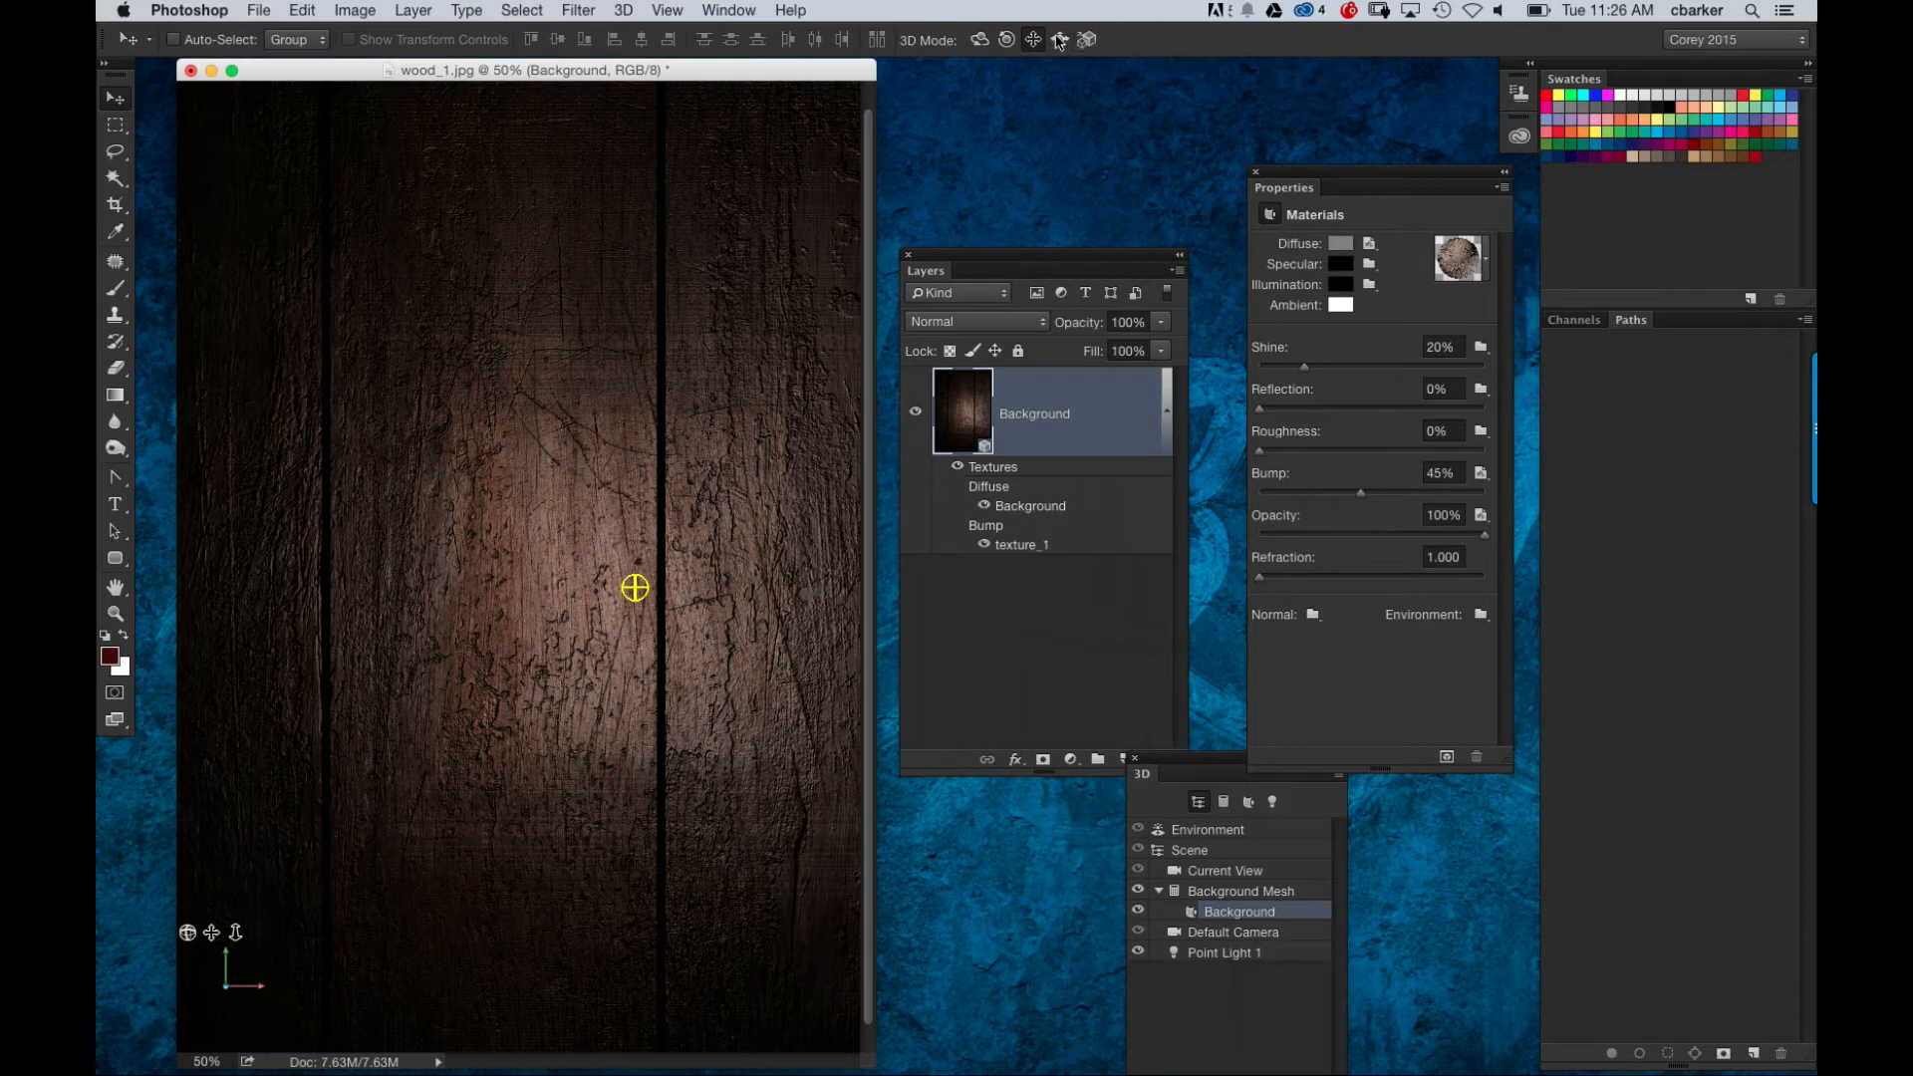
{"action": "left_click", "coordinate": [752, 404]}
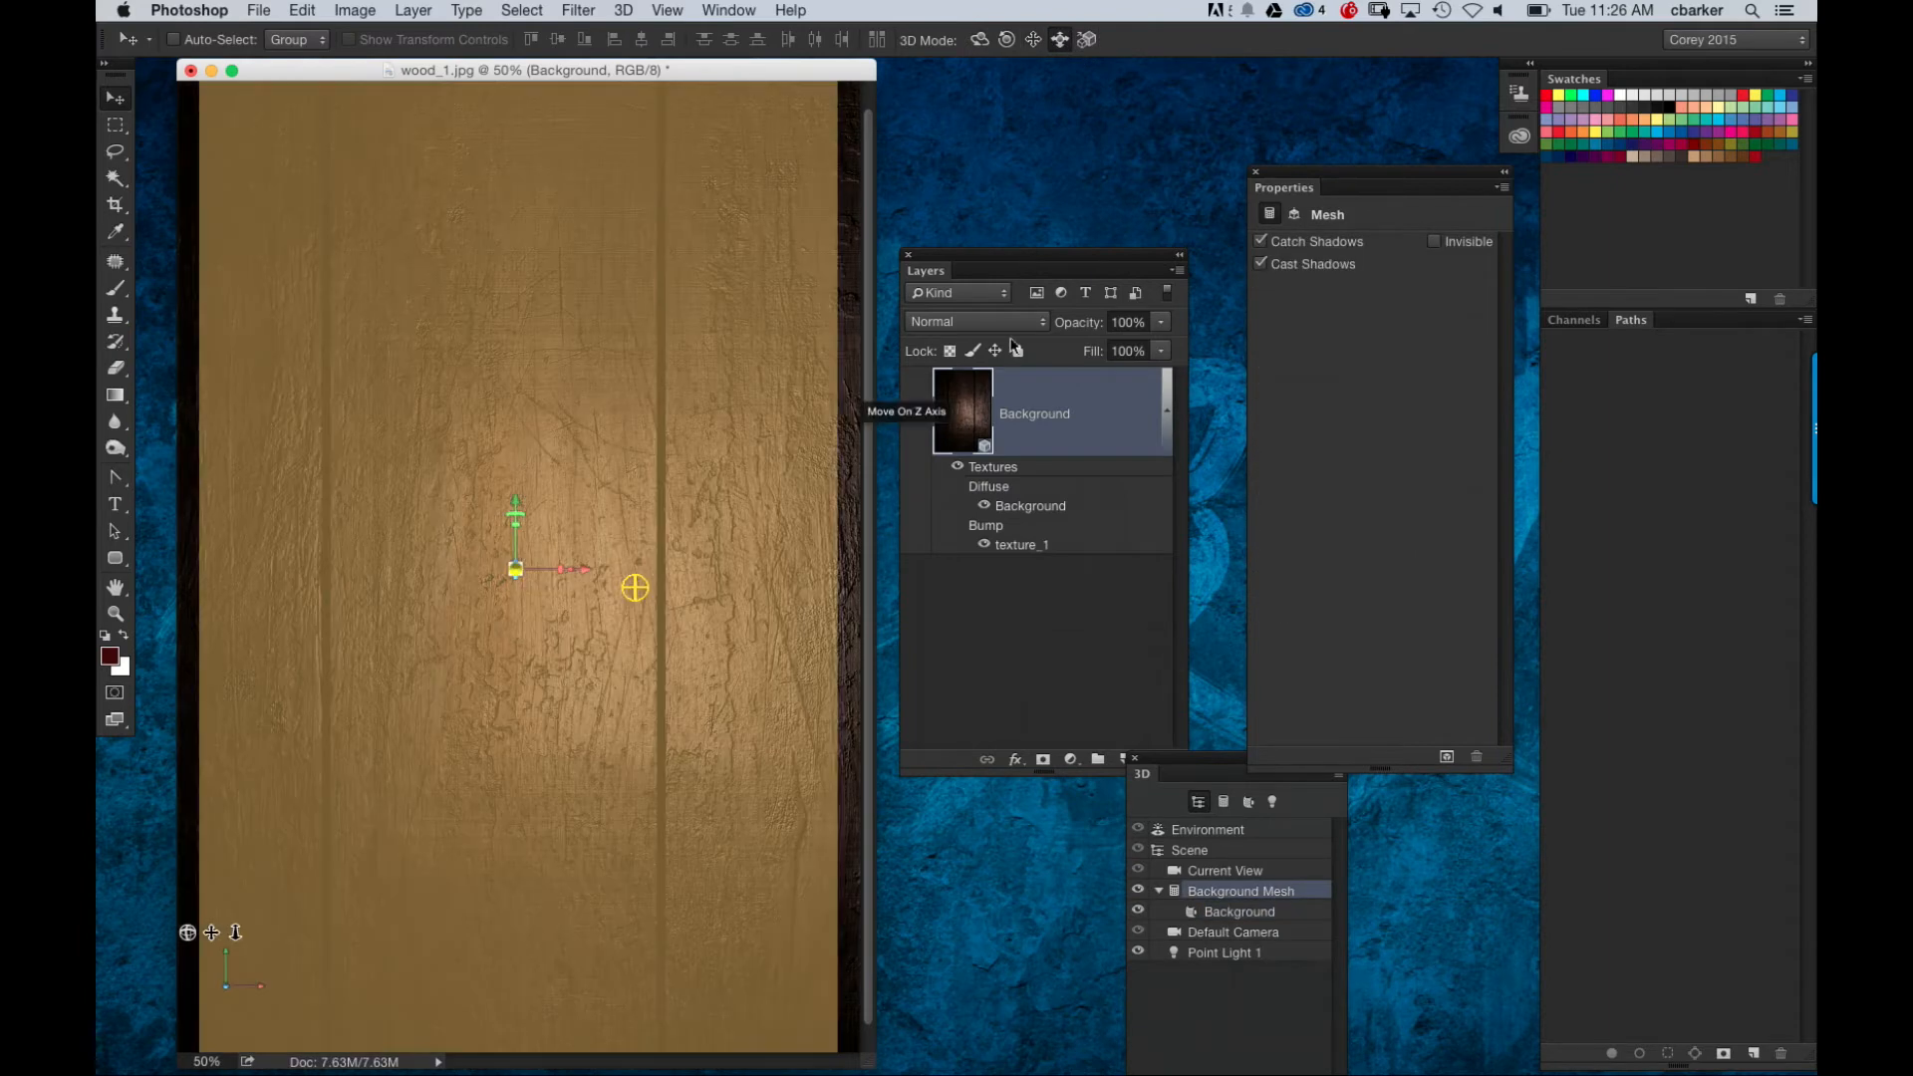
{"action": "key", "text": "super+z"}
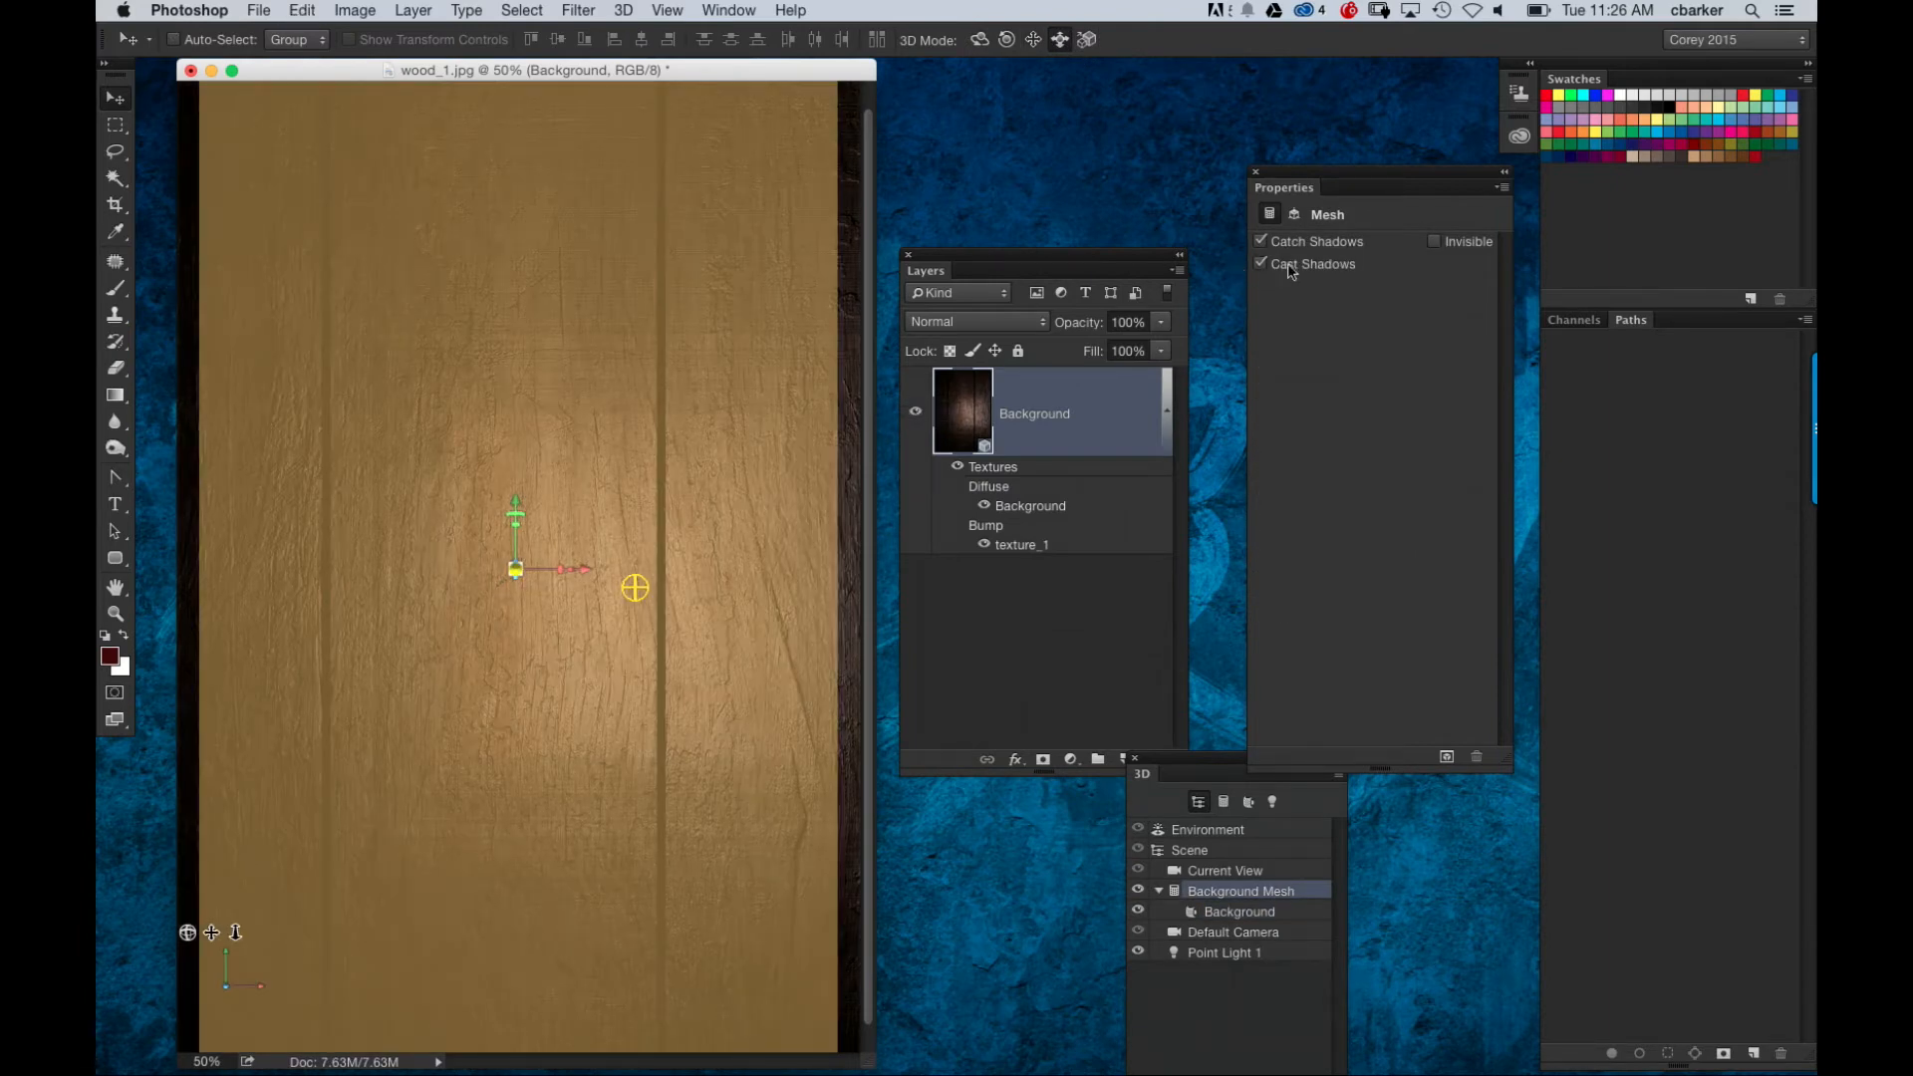
Step: Move the point light up to the upper part of the postcard's right-hand plank
{"action": "left_click_drag", "start_coordinate": [1213, 763], "coordinate": [1254, 457]}
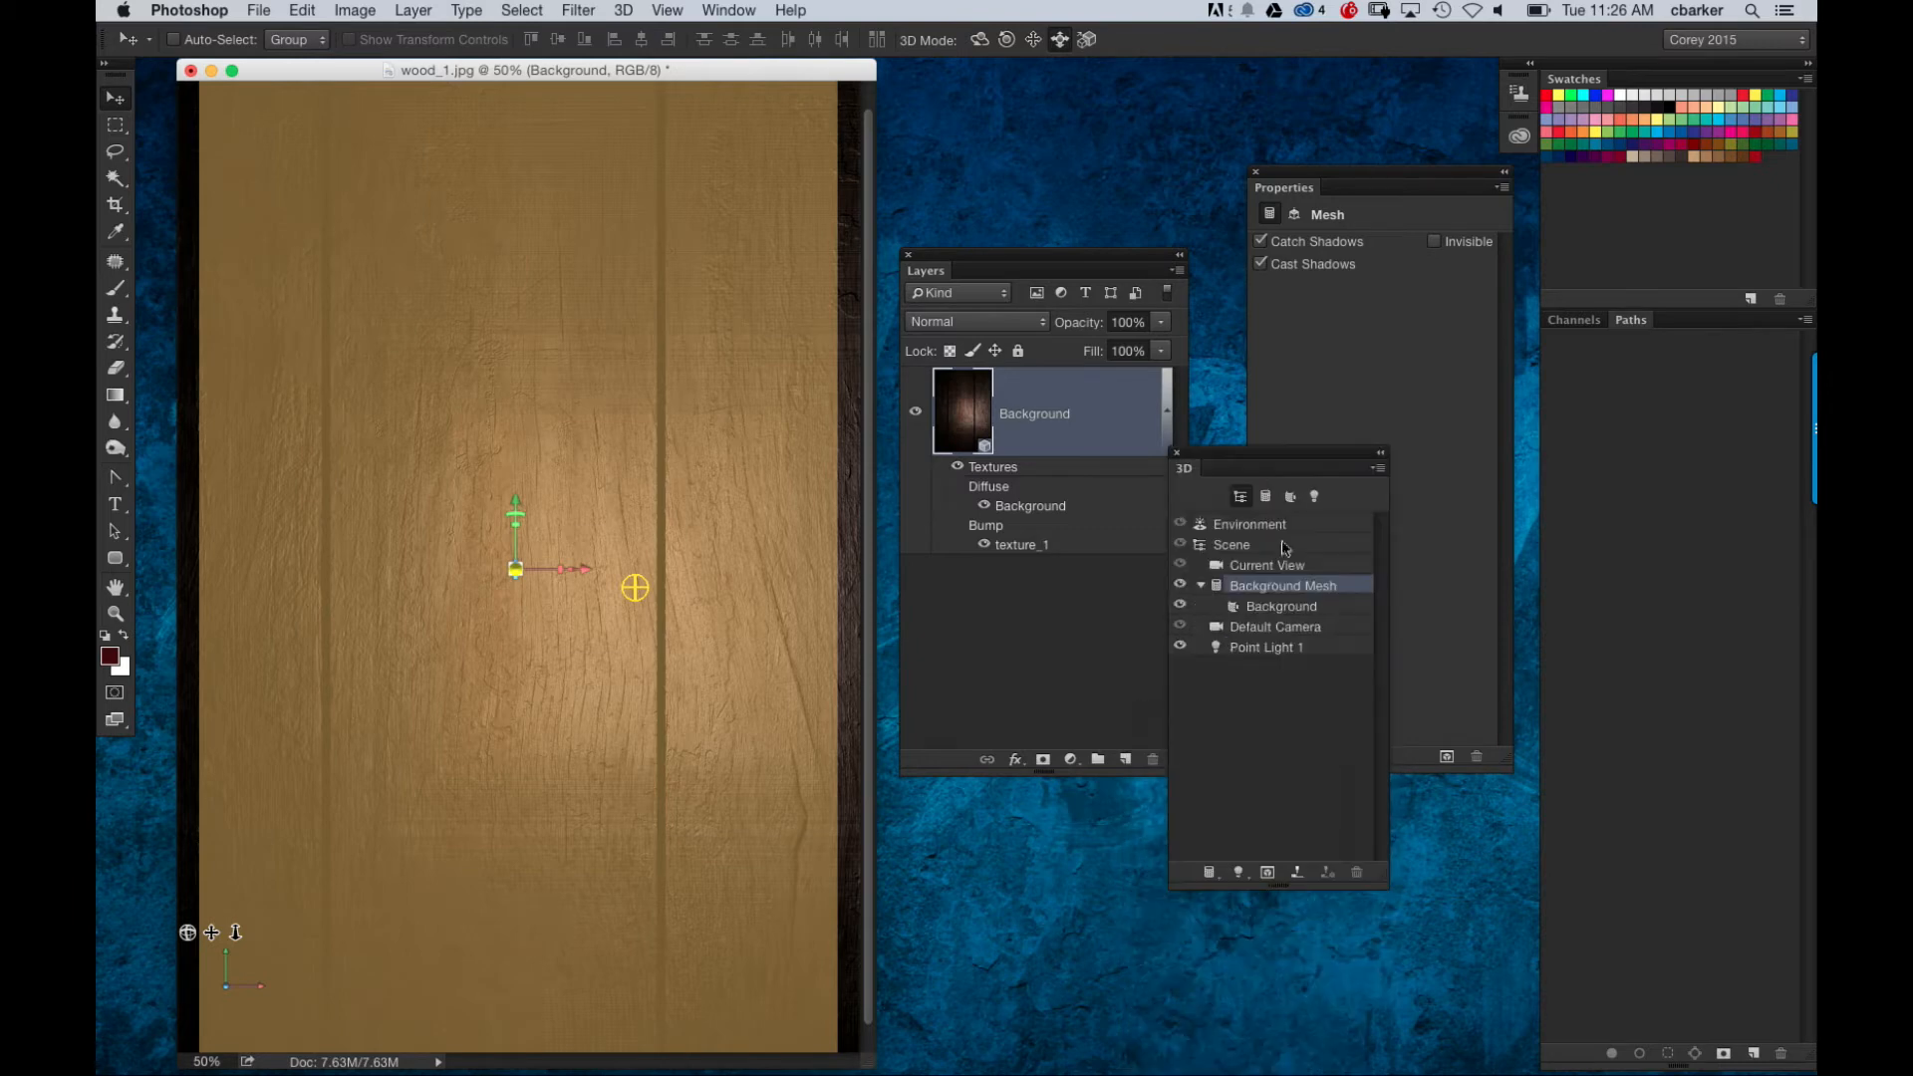
{"action": "left_click", "coordinate": [1314, 496]}
{"action": "left_click_drag", "start_coordinate": [745, 489], "coordinate": [806, 195]}
{"action": "left_click", "coordinate": [1033, 39]}
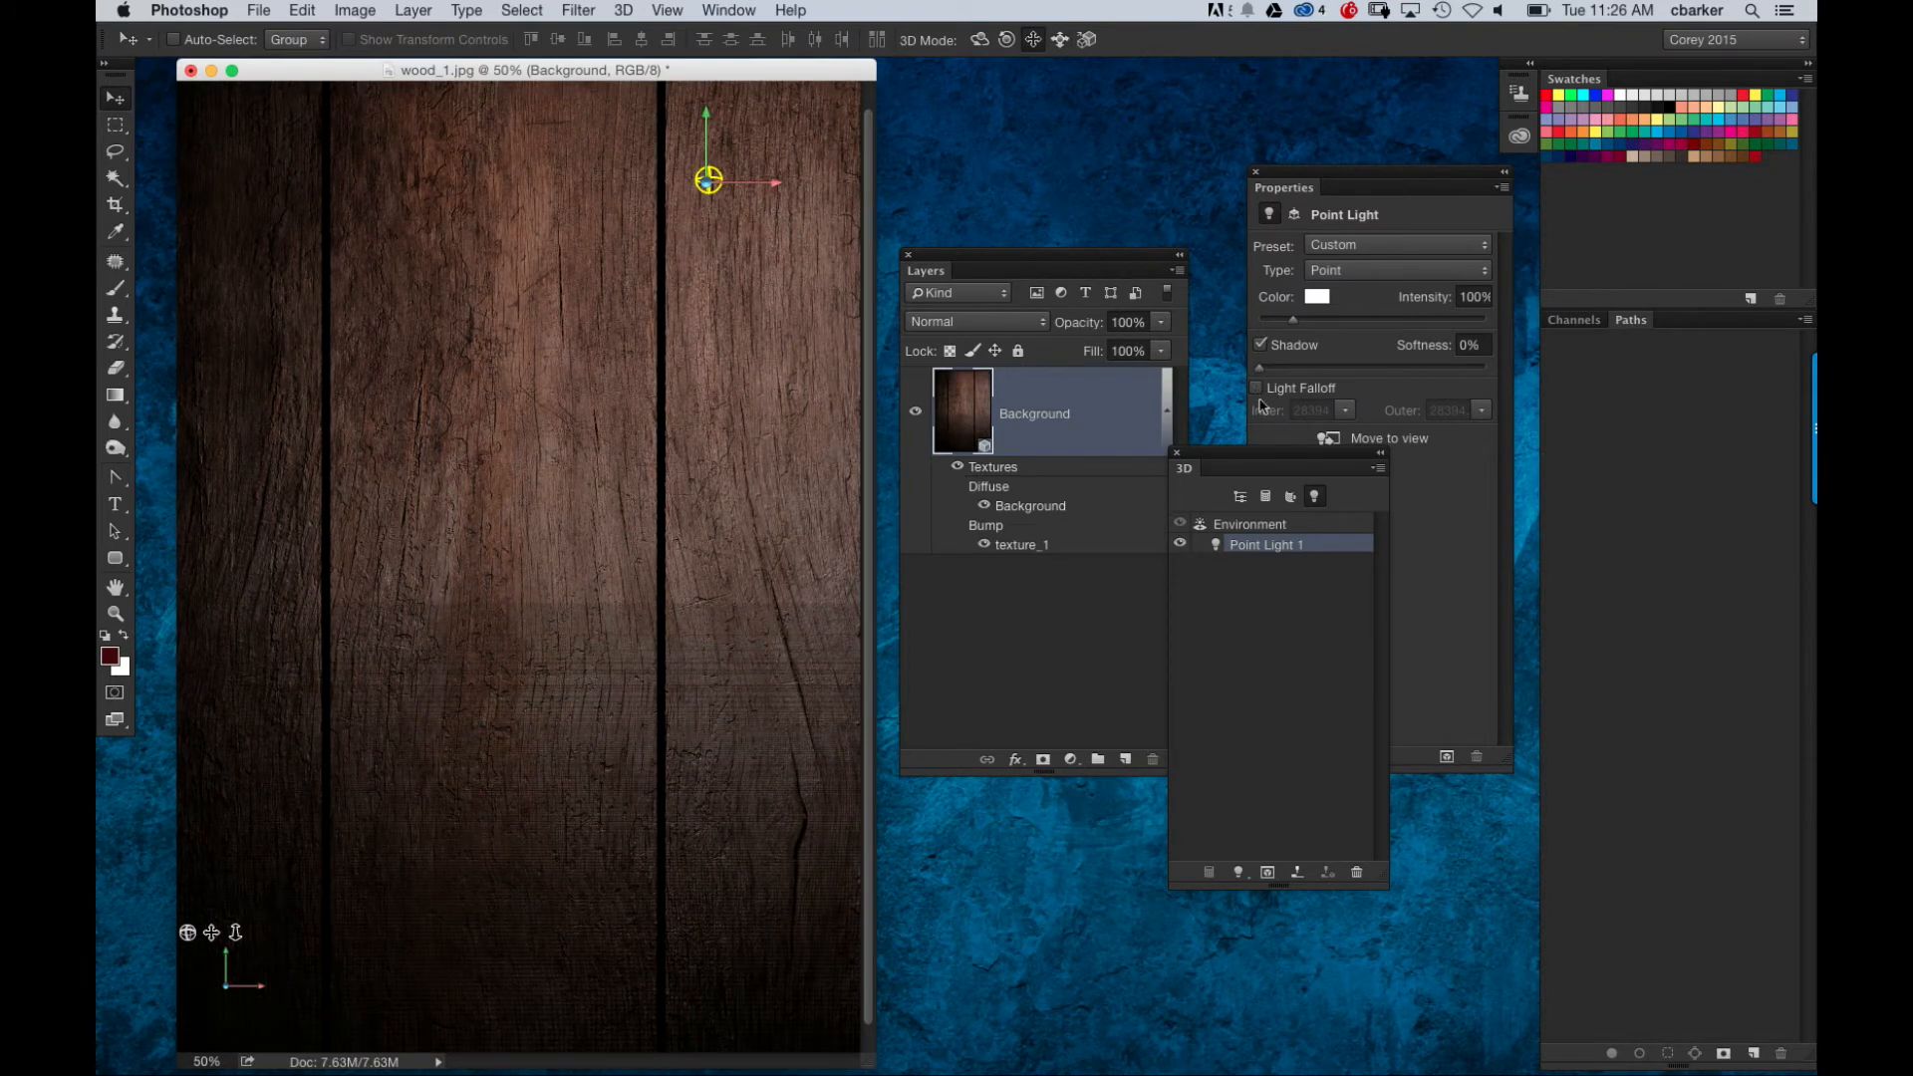
Step: Set the Background material's bump strength to 45%
{"action": "left_click", "coordinate": [1241, 496]}
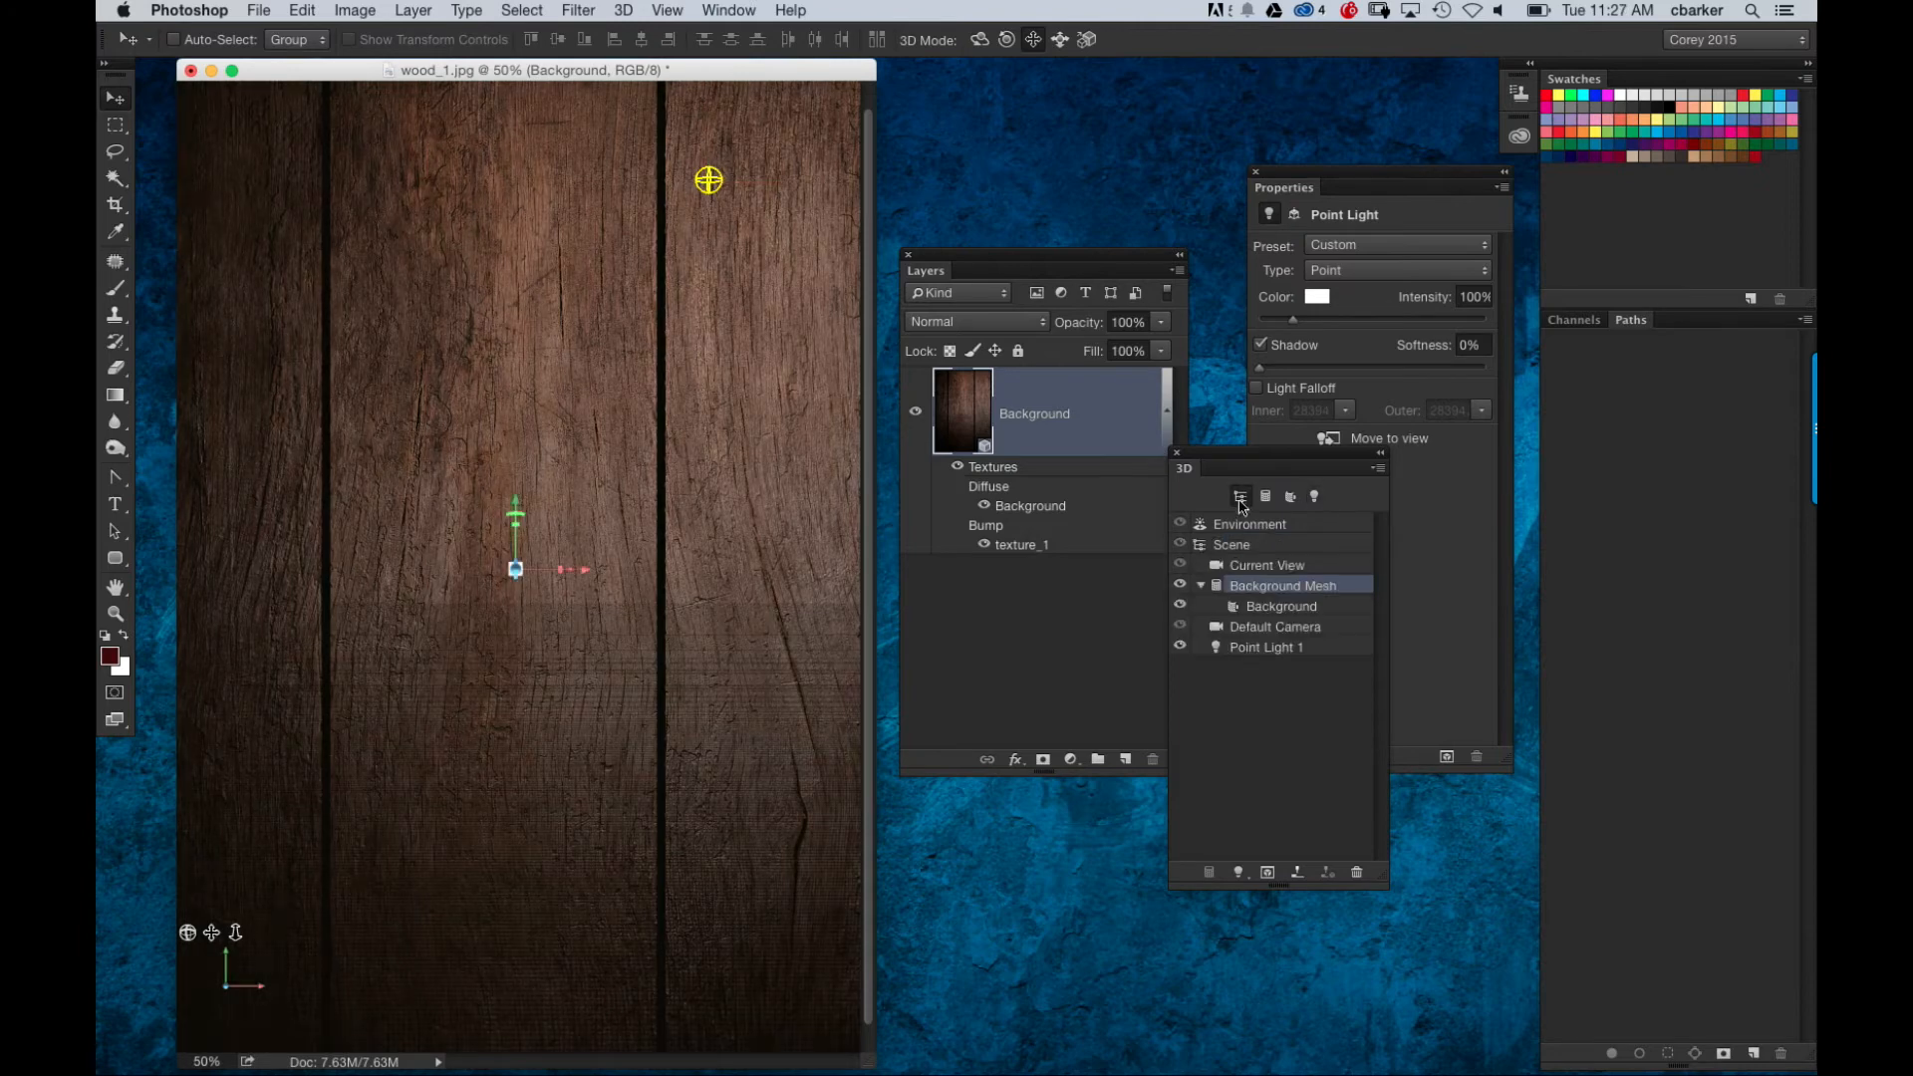
{"action": "left_click", "coordinate": [1281, 607]}
{"action": "left_click_drag", "start_coordinate": [1276, 460], "coordinate": [1106, 589]}
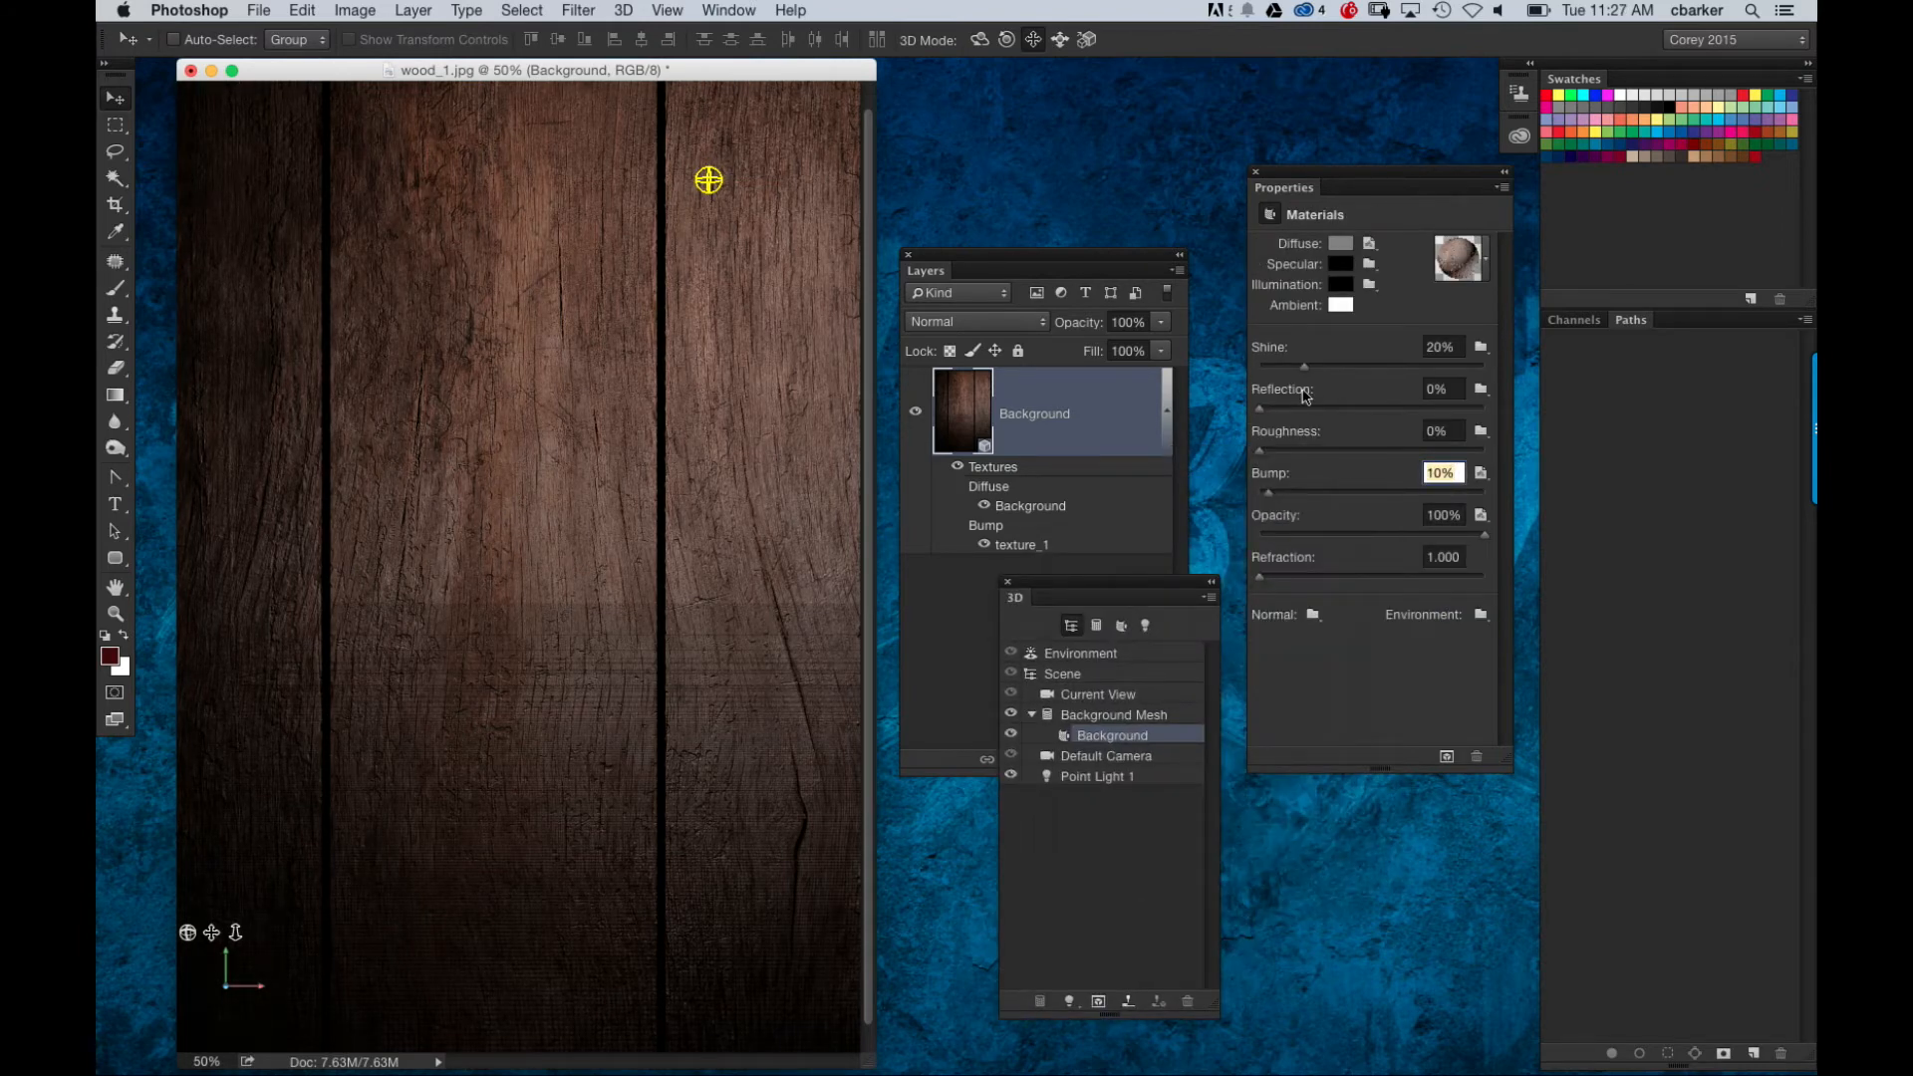
{"action": "type", "text": "44"}
{"action": "key", "text": "Return"}
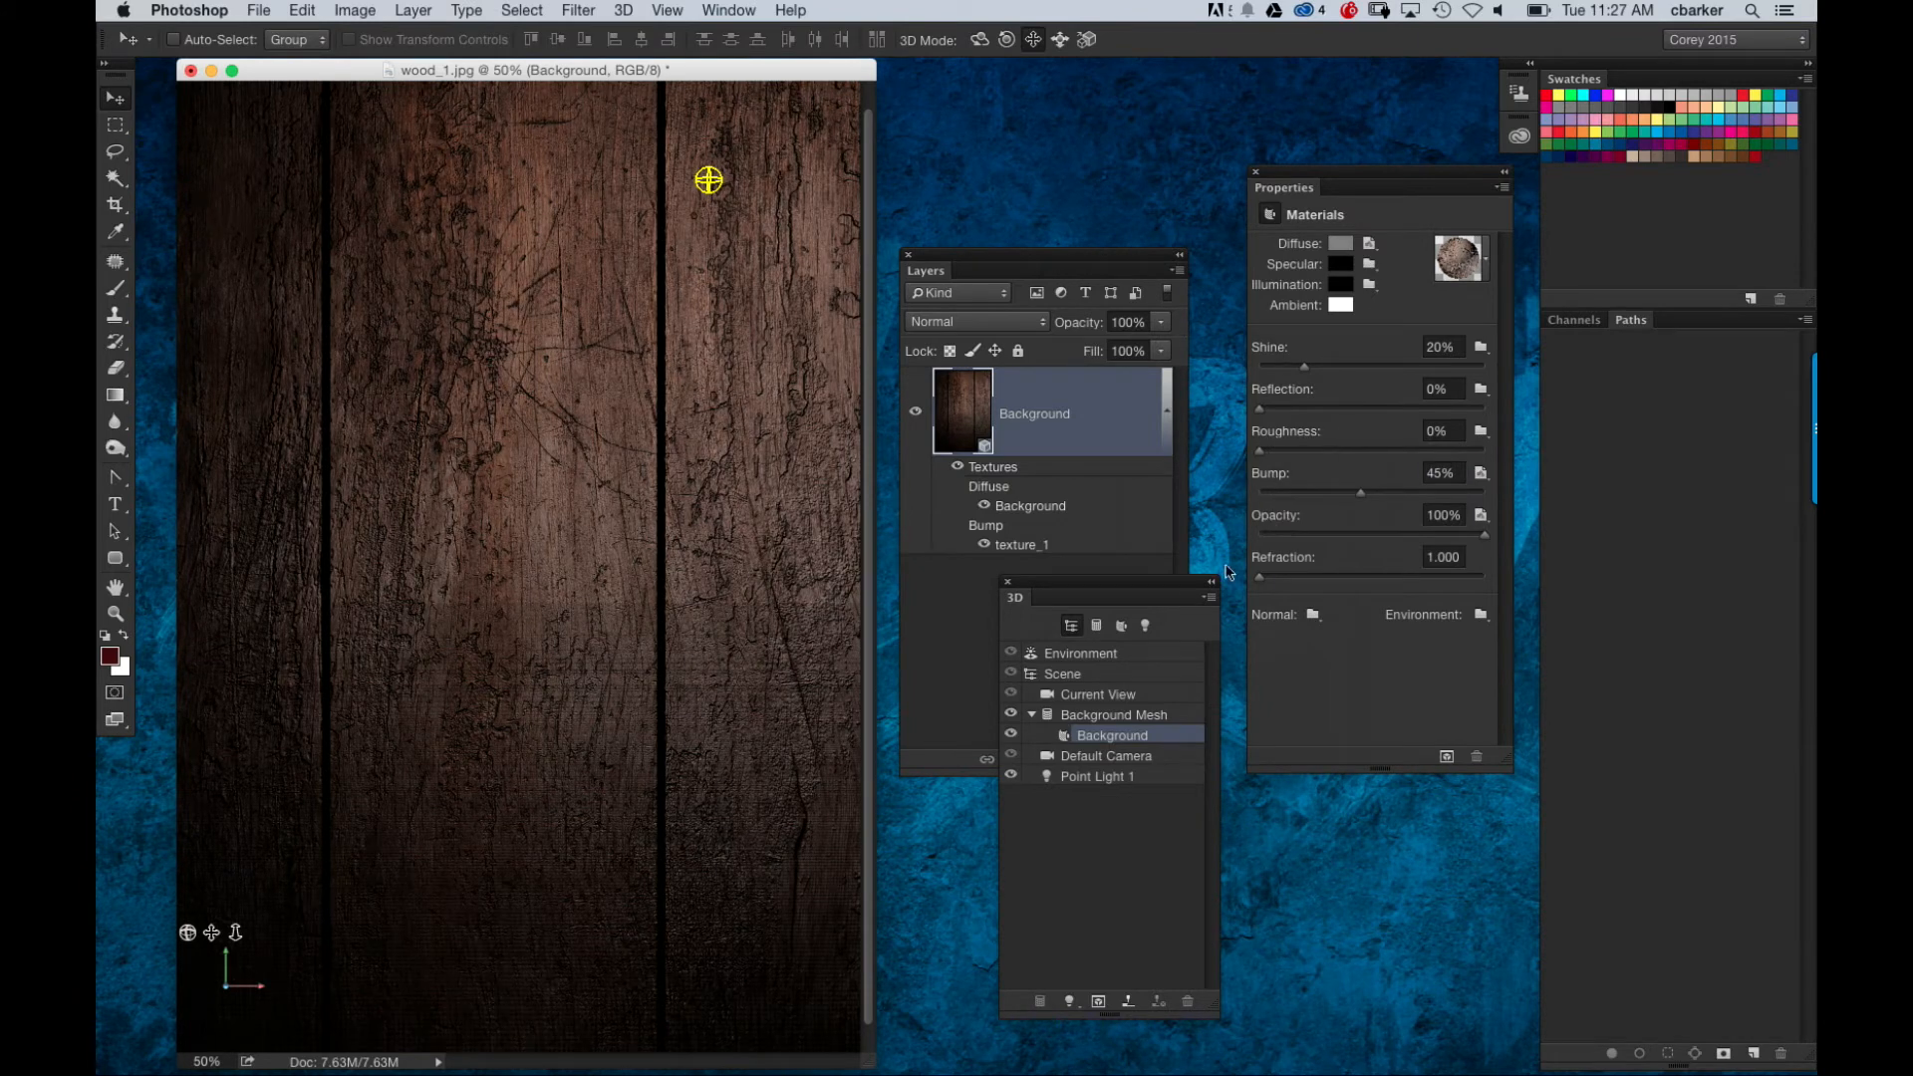
Step: Open the bump texture document for editing and desaturate it
{"action": "left_click_drag", "start_coordinate": [1181, 593], "coordinate": [1167, 623]}
{"action": "left_click", "coordinate": [1482, 475]}
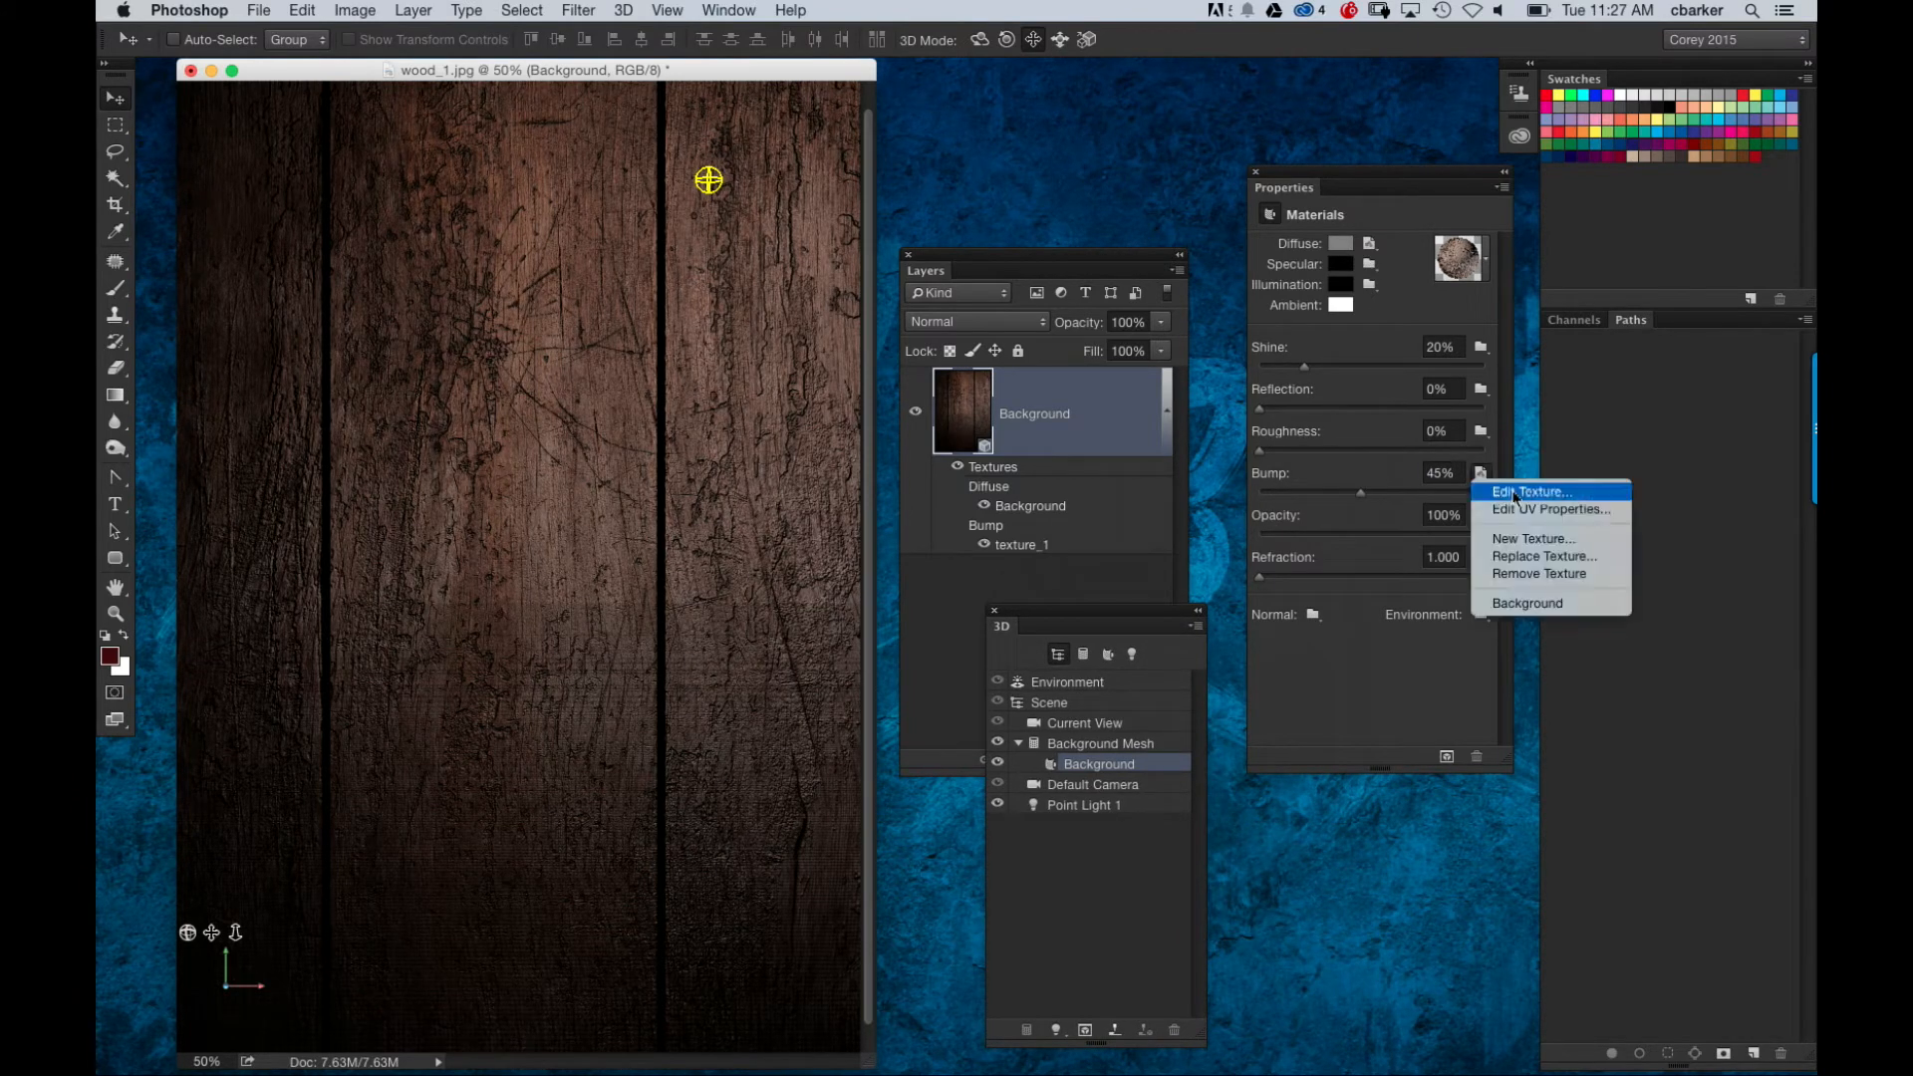
{"action": "left_click", "coordinate": [1522, 493]}
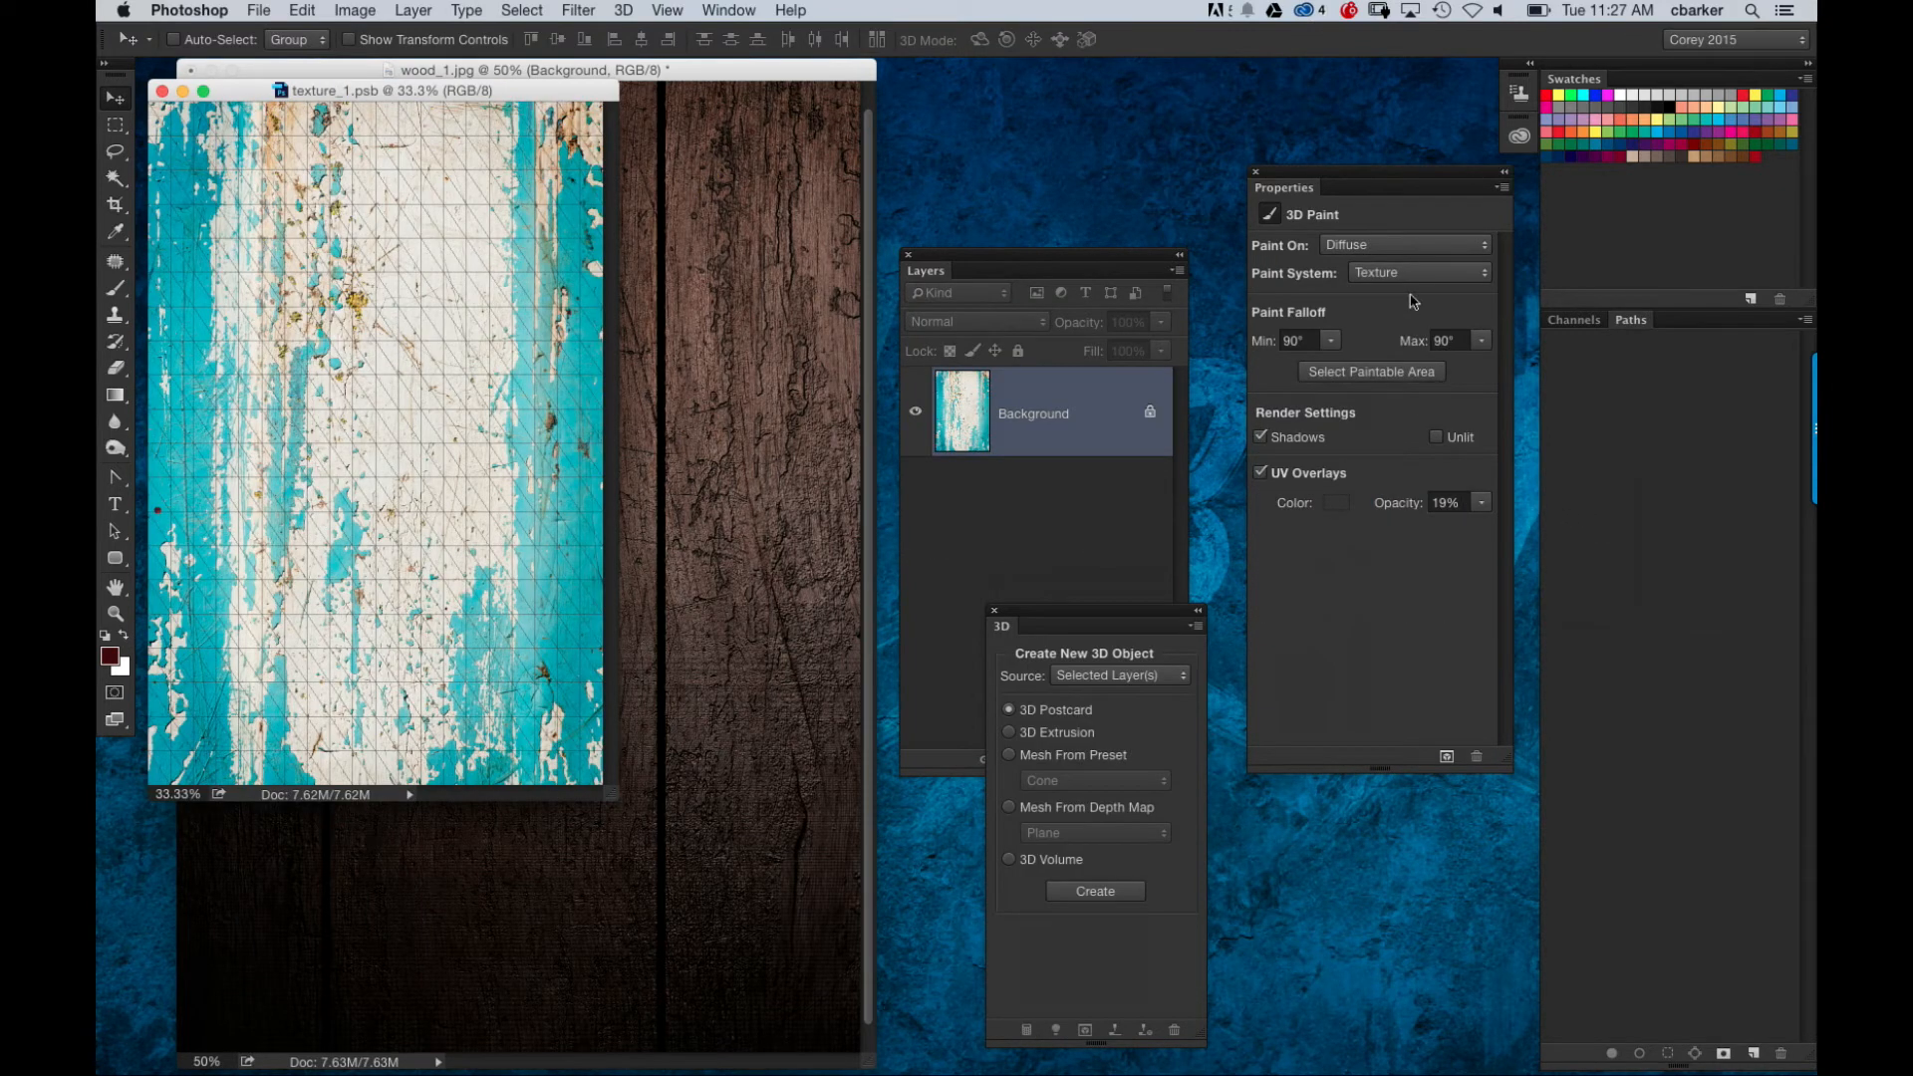
{"action": "key", "text": "super+shift+u"}
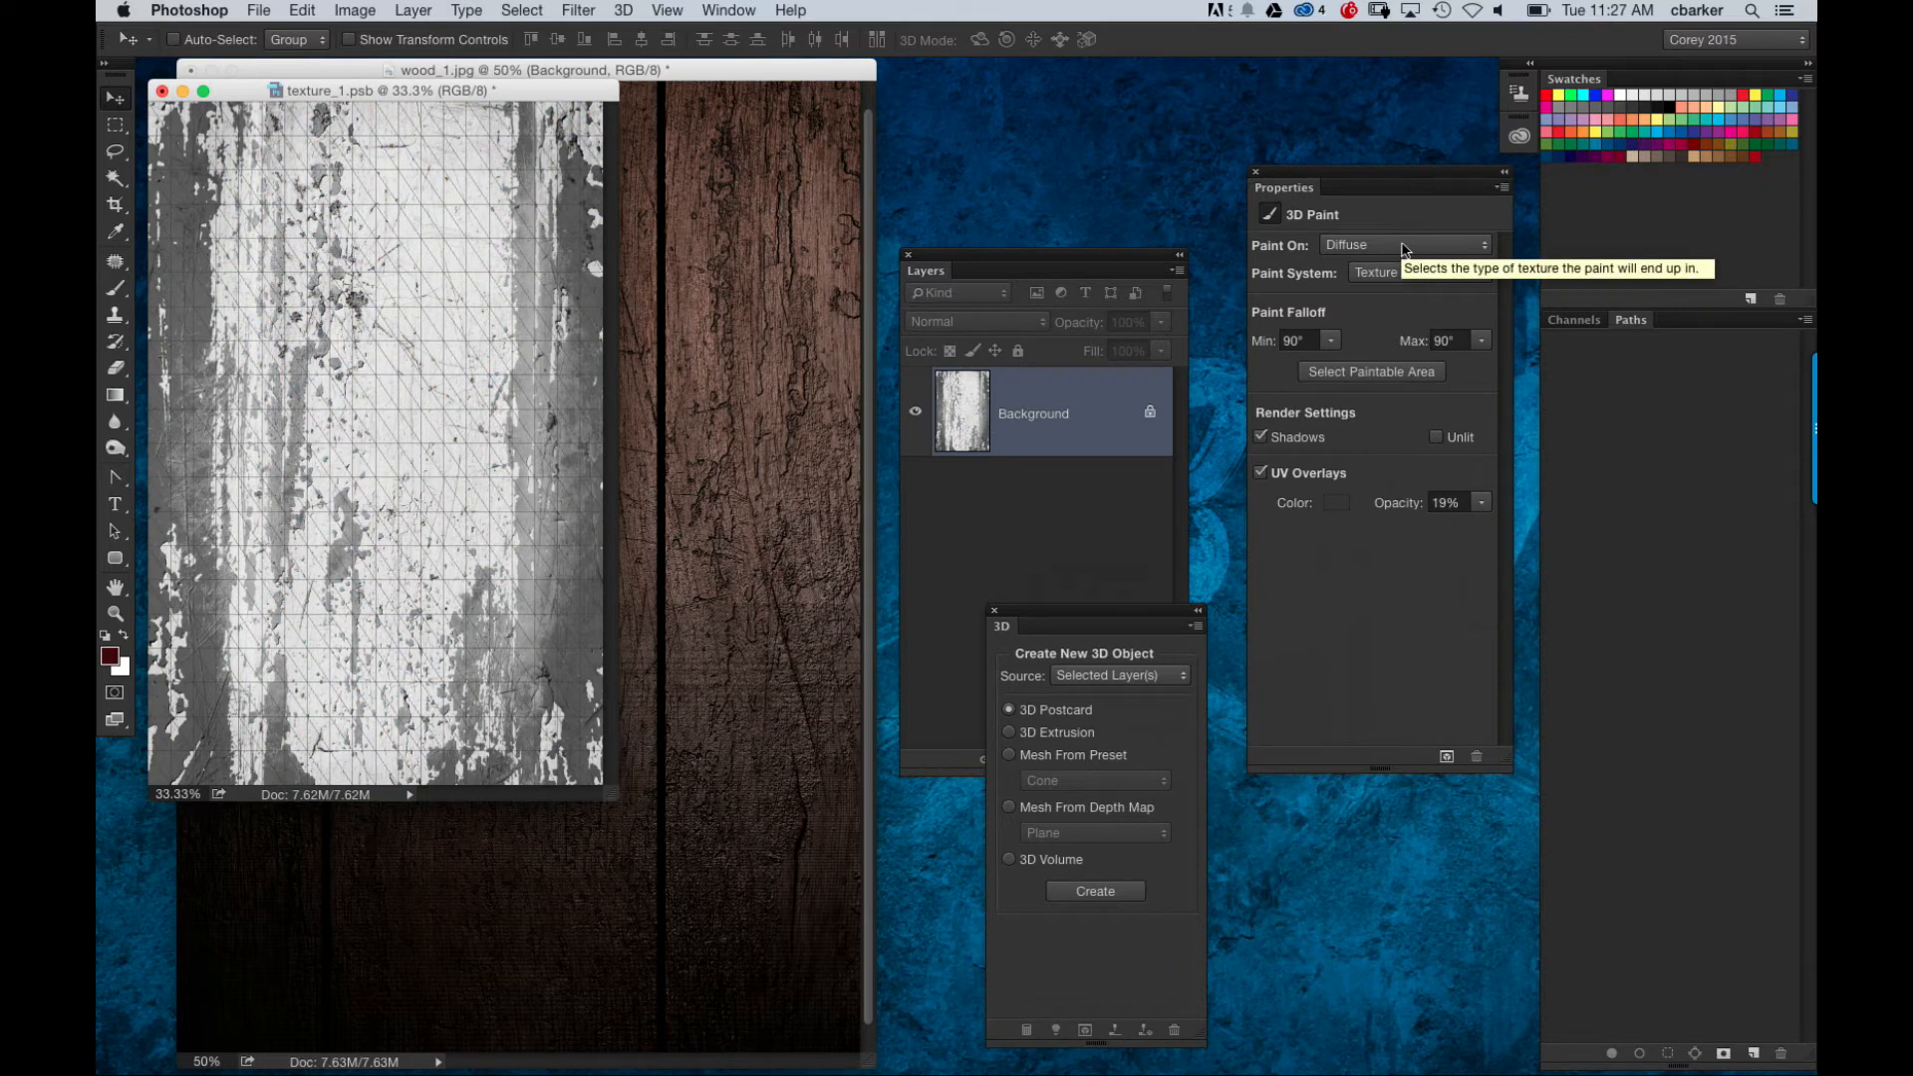
Step: Darken the bump texture with Levels using a black input level of 82, and save the texture document
{"action": "key", "text": "super+l"}
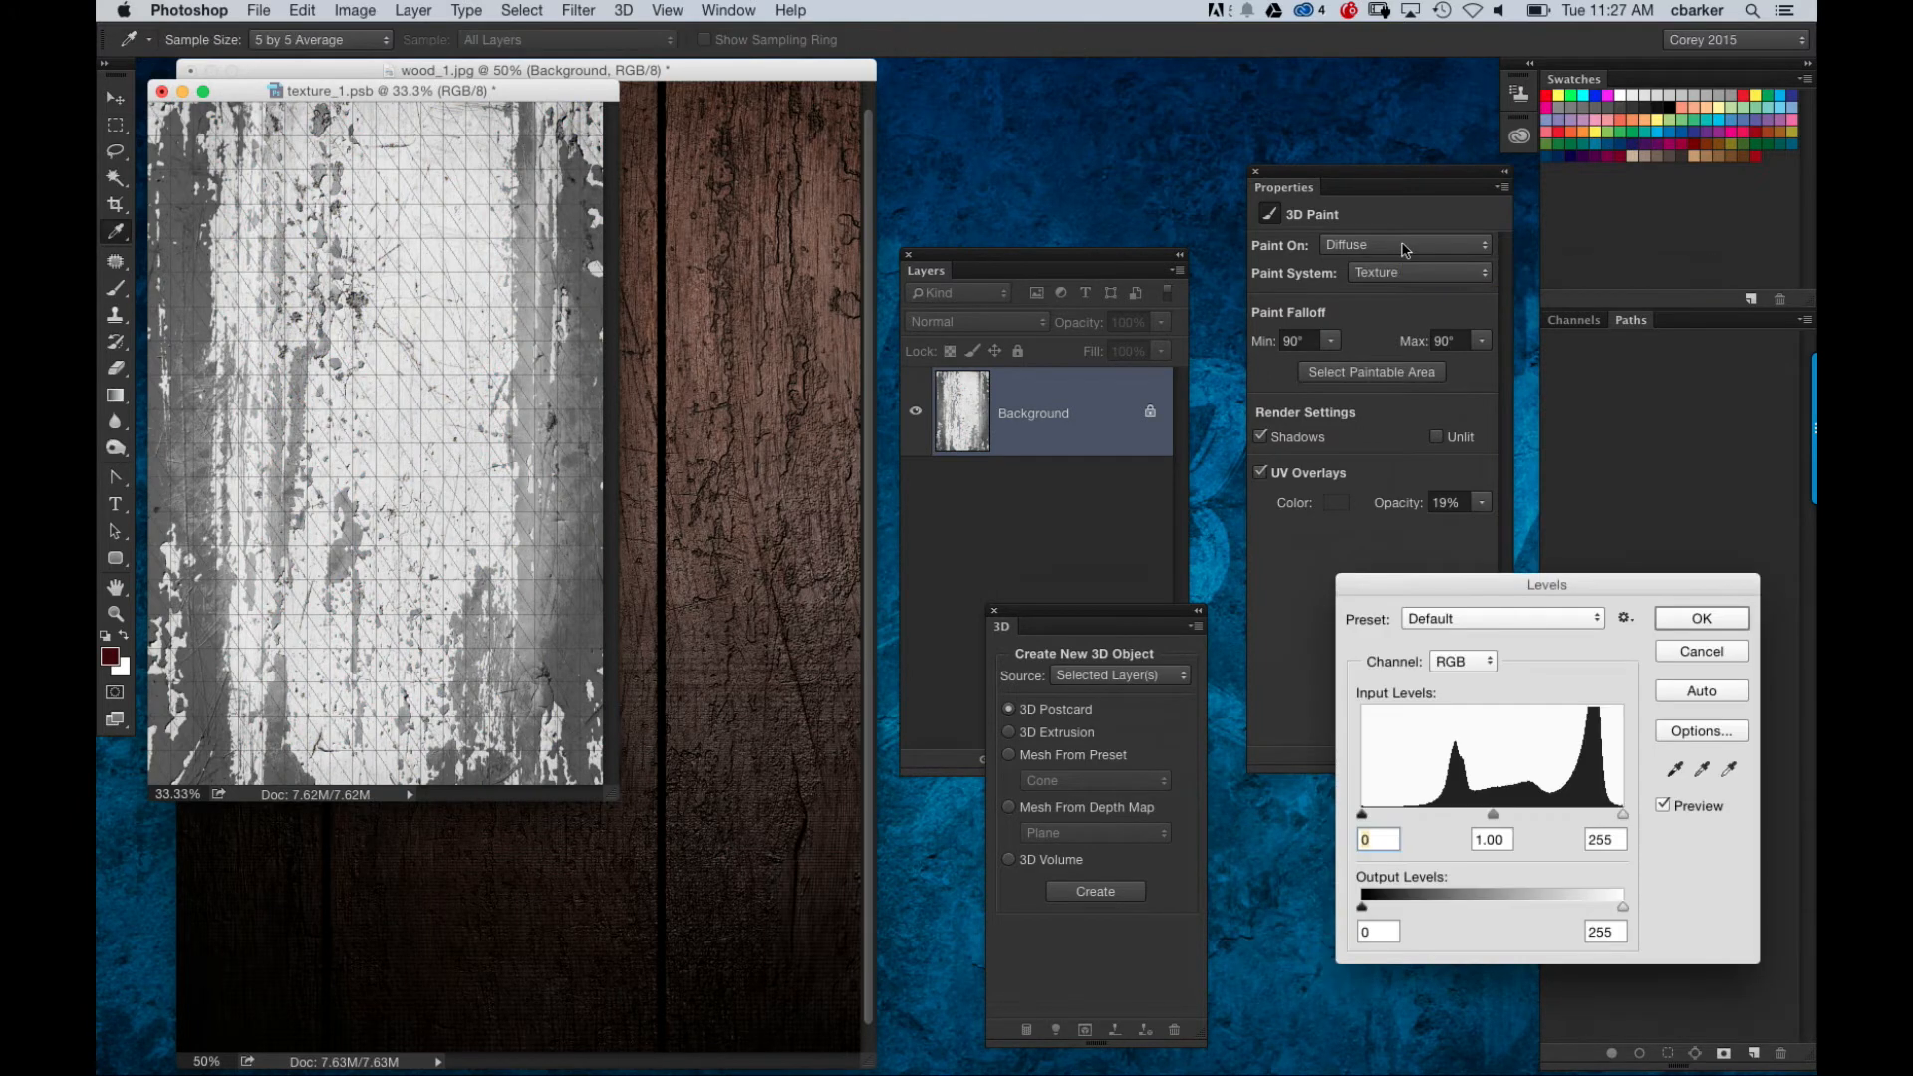
{"action": "left_click_drag", "start_coordinate": [1508, 603], "coordinate": [839, 250]}
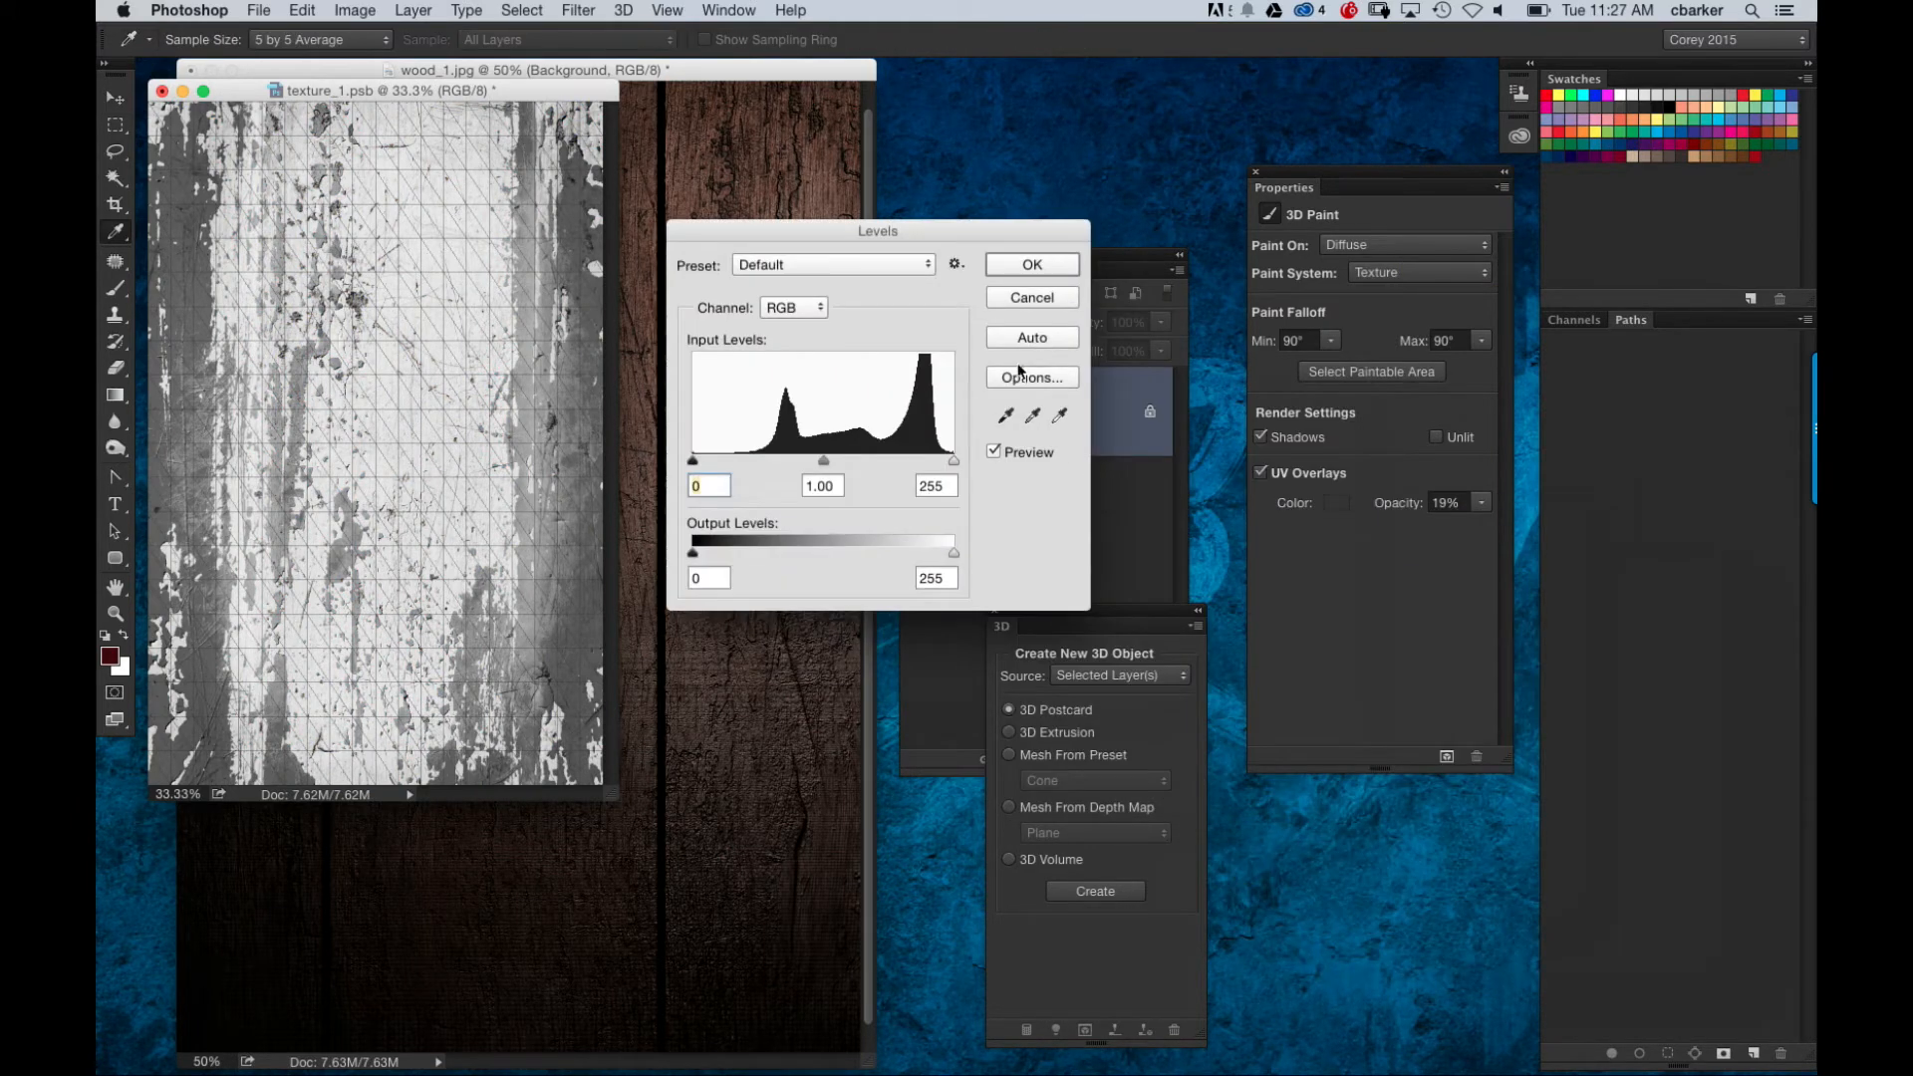
{"action": "left_click", "coordinate": [1008, 416]}
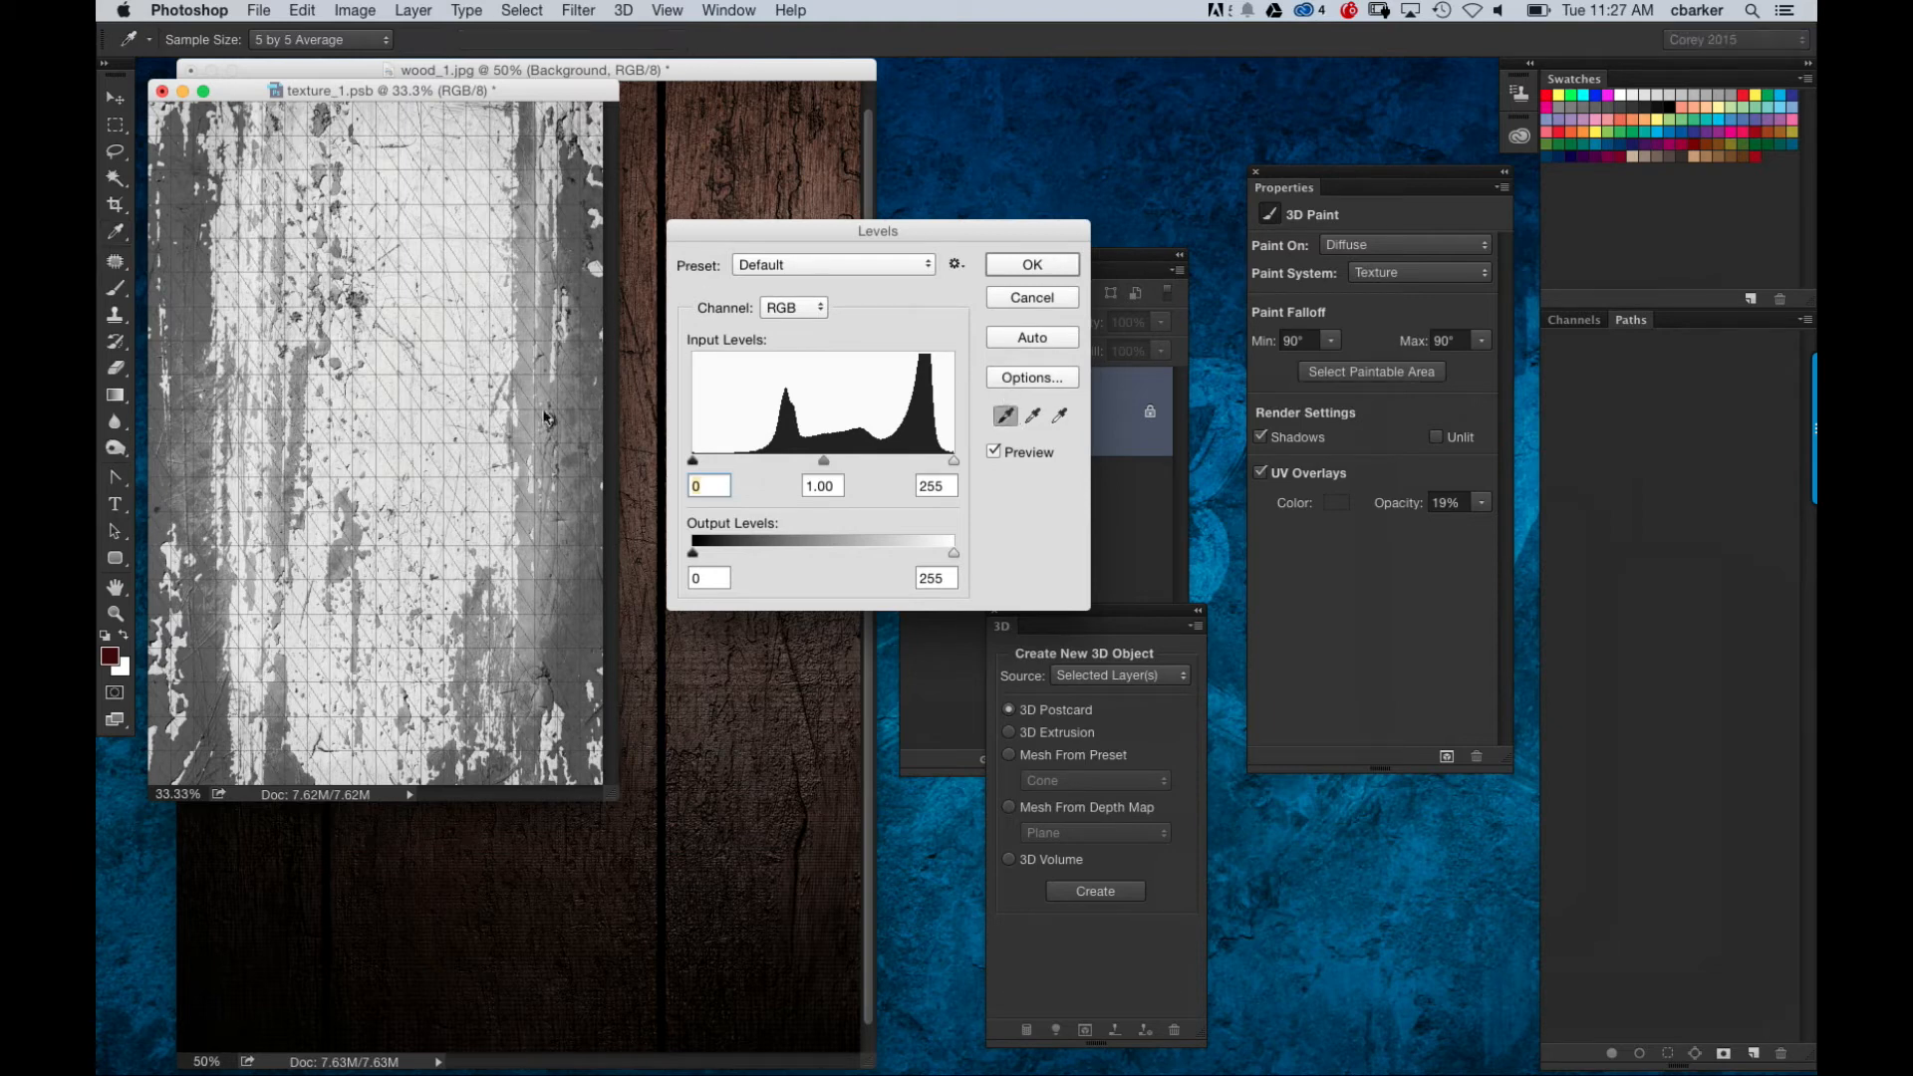
{"action": "left_click_drag", "start_coordinate": [702, 458], "coordinate": [774, 465]}
{"action": "left_click", "coordinate": [1006, 416]}
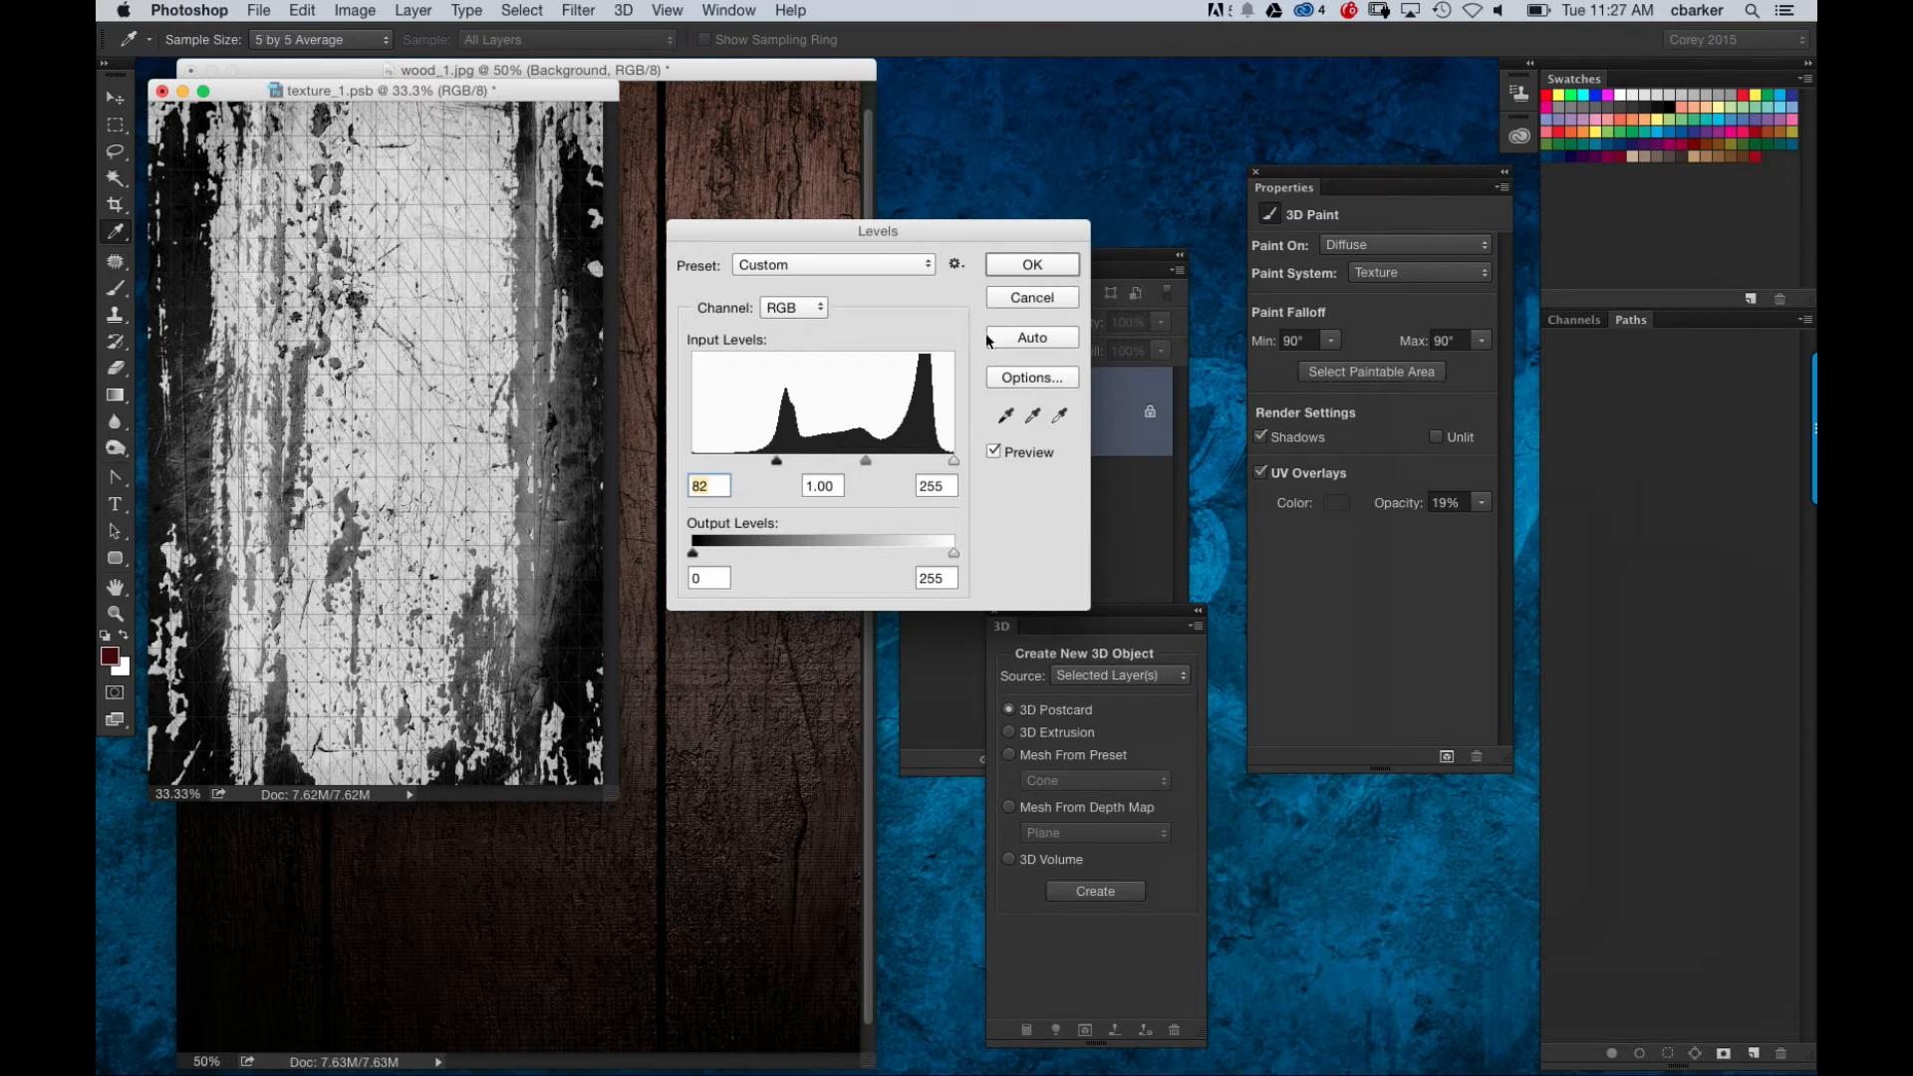
{"action": "left_click", "coordinate": [1043, 270]}
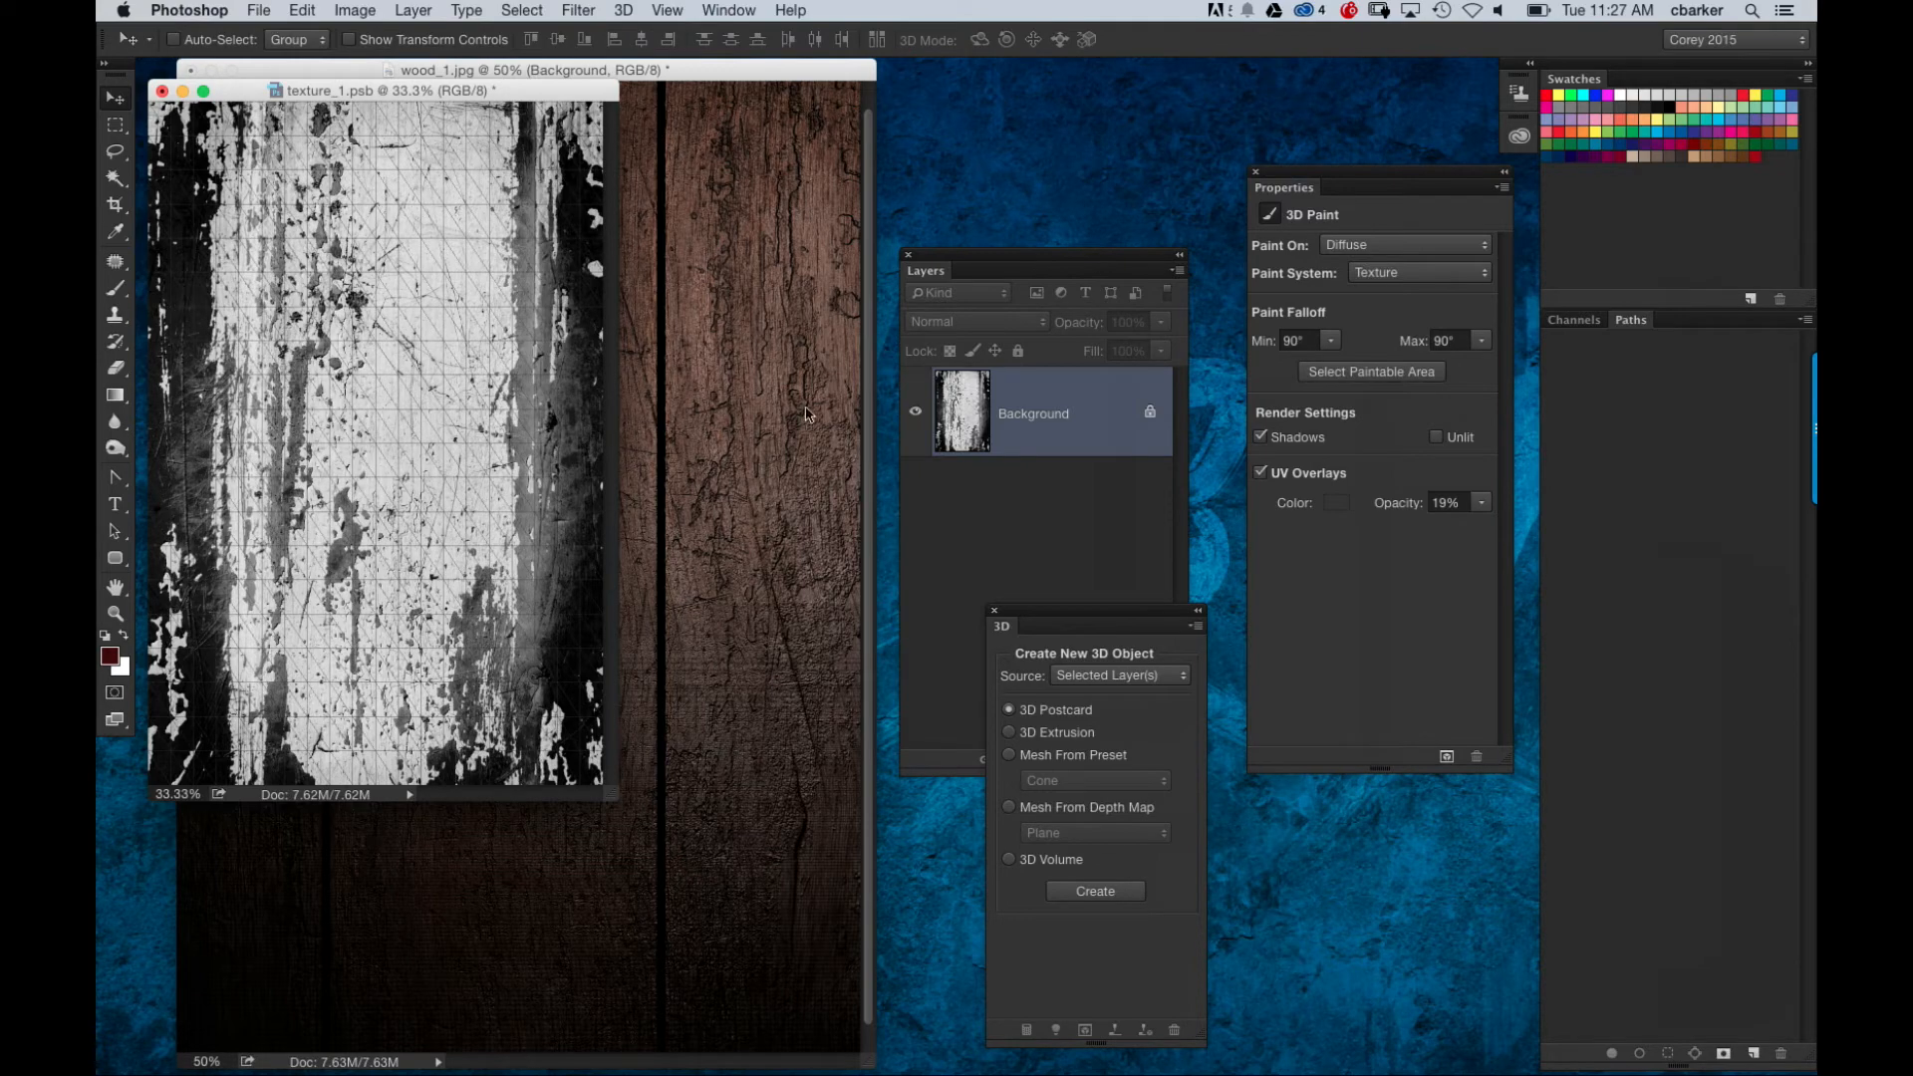
{"action": "key", "text": "super+s"}
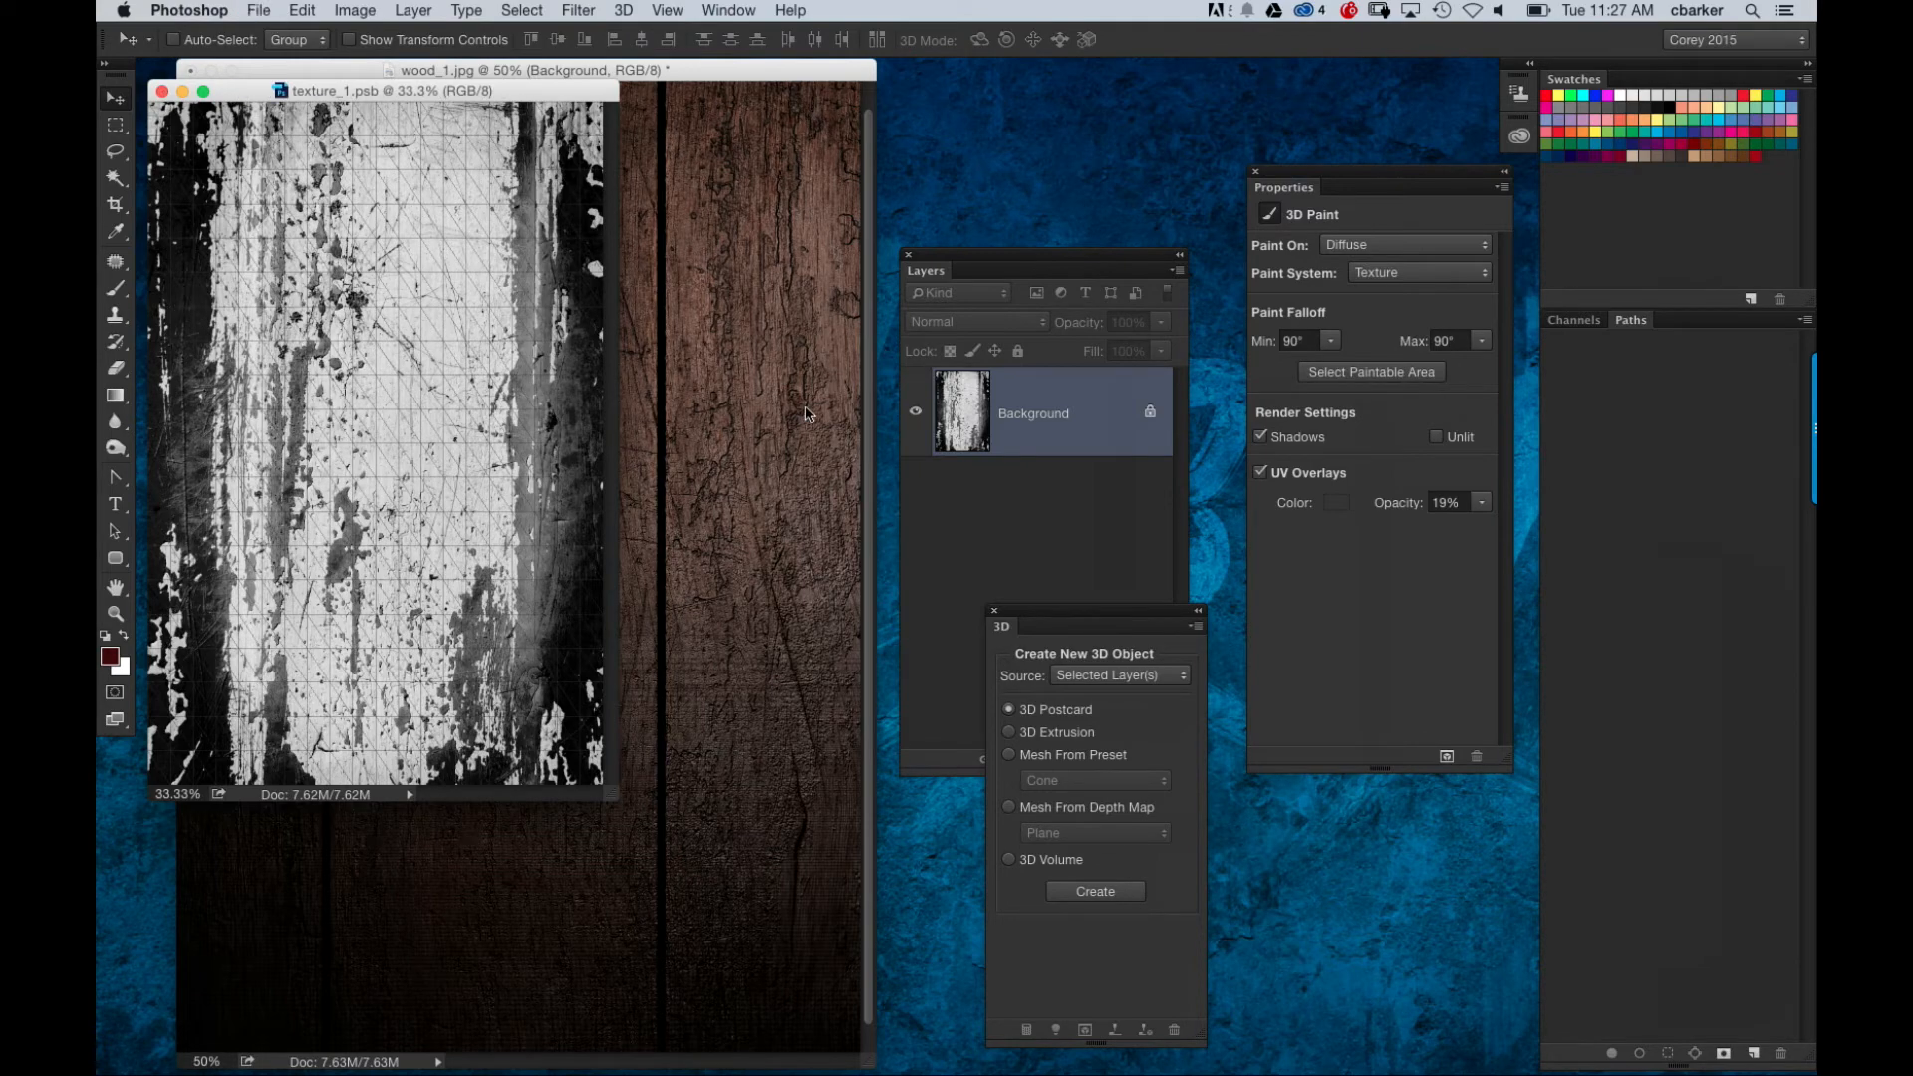
Step: Copy the entire bump texture image and close its document
{"action": "left_click_drag", "start_coordinate": [573, 93], "coordinate": [1272, 307]}
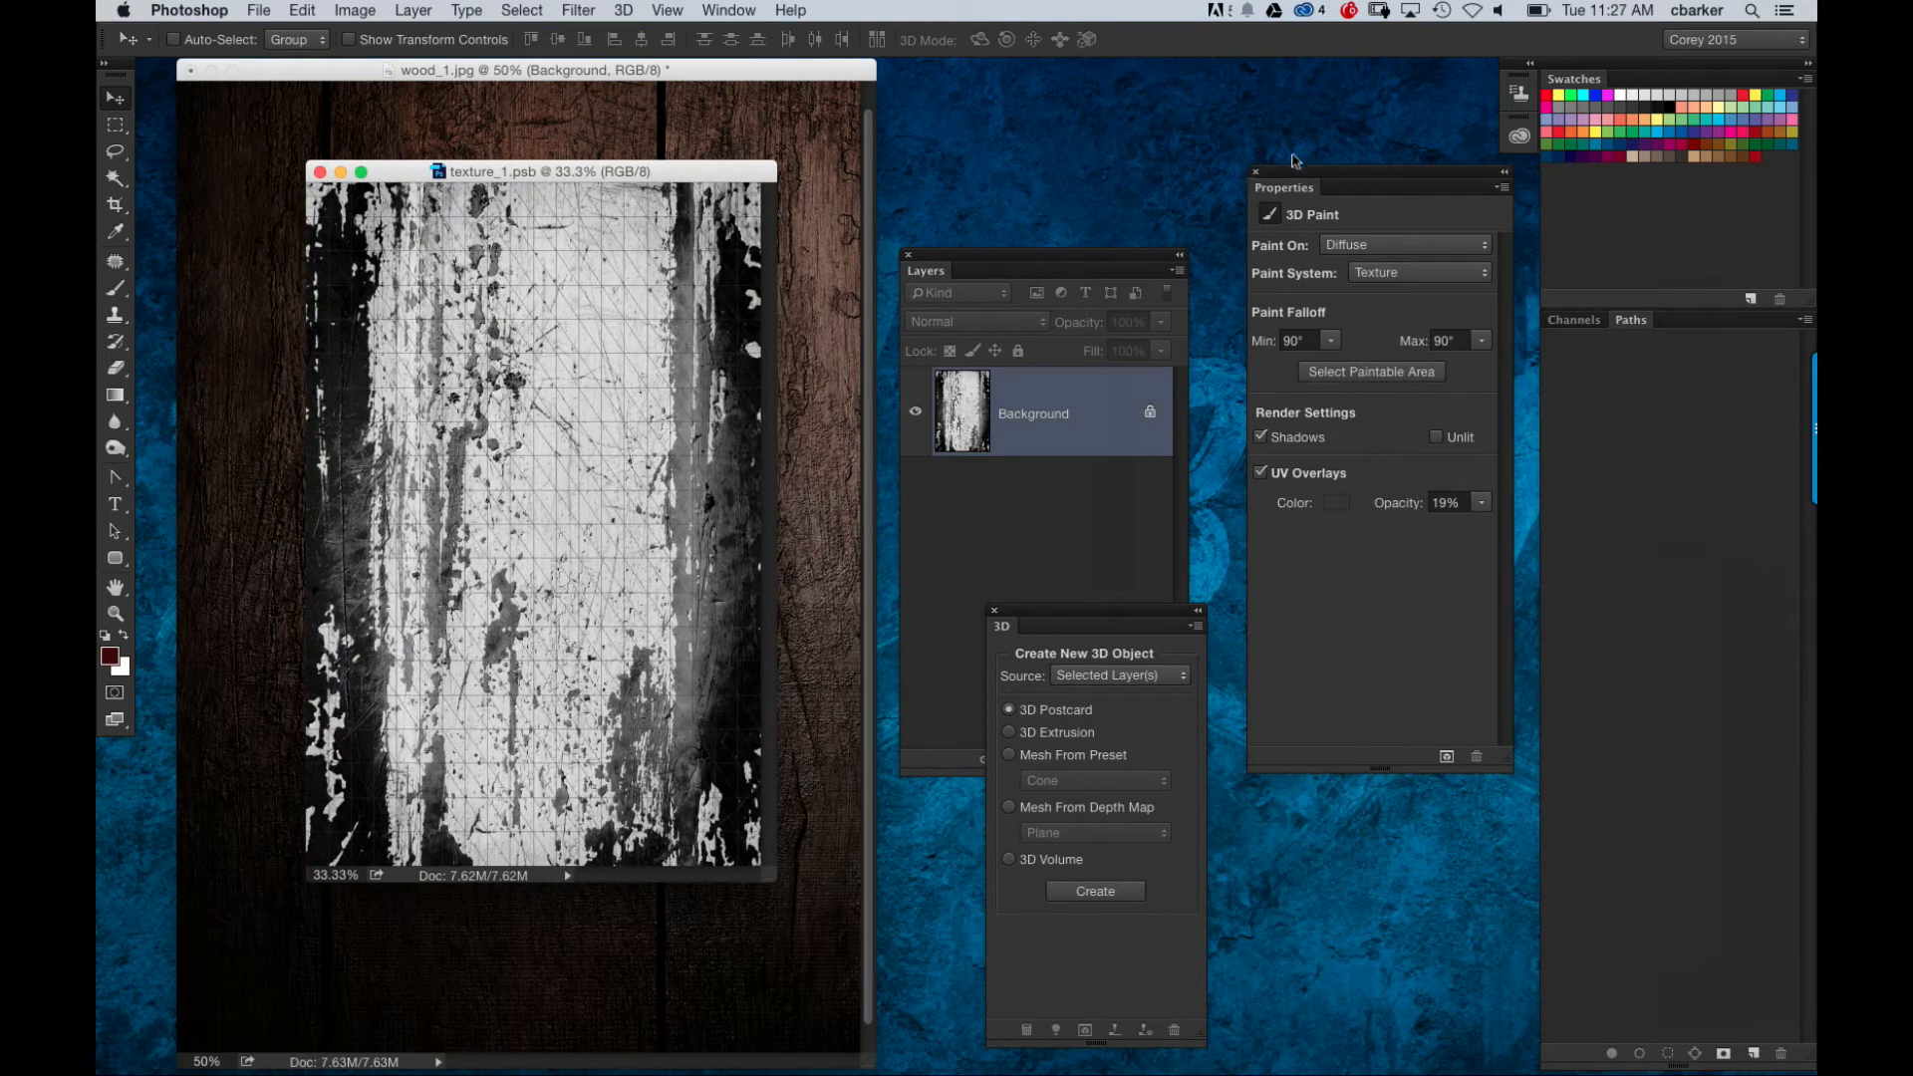
{"action": "key", "text": "super+a"}
{"action": "left_click", "coordinate": [319, 173]}
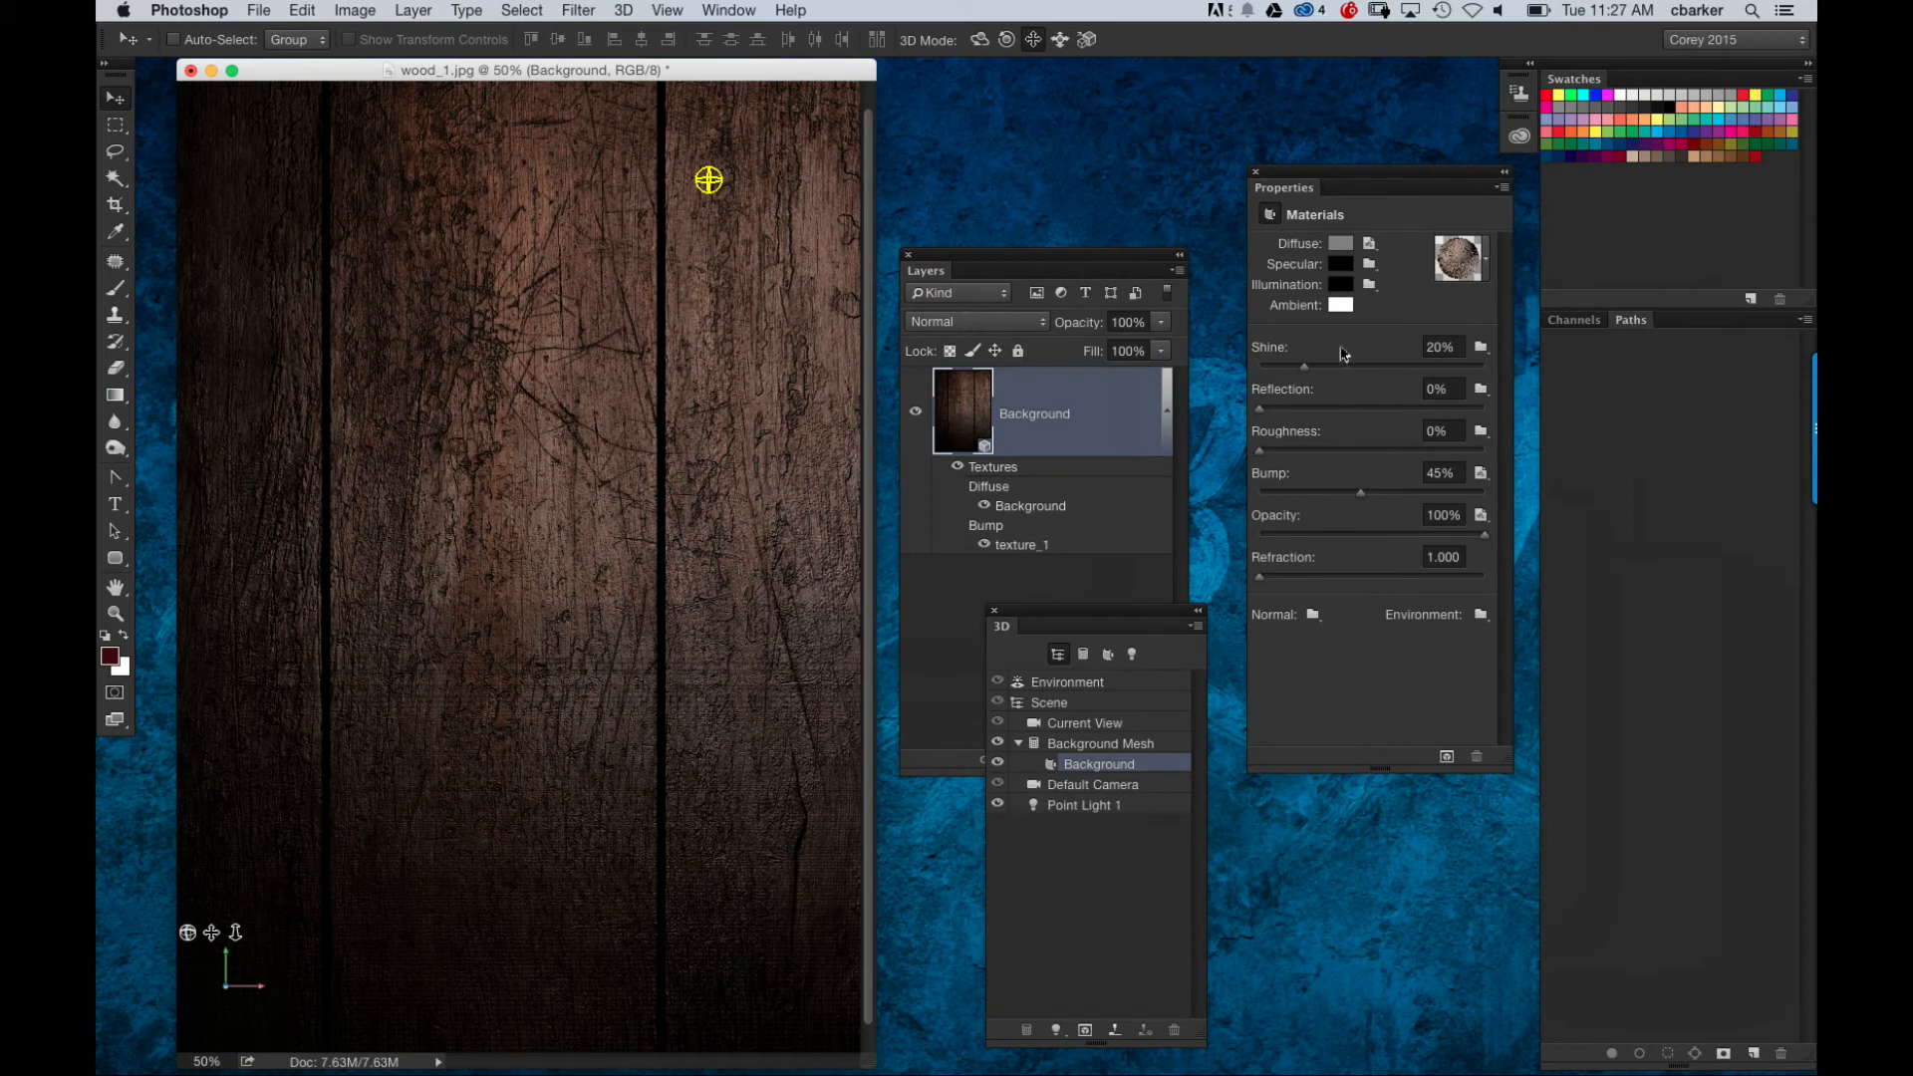
Step: Open the Background material's diffuse texture for editing and paste the copied peeling-paint image as a new layer
{"action": "left_click", "coordinate": [1370, 243]}
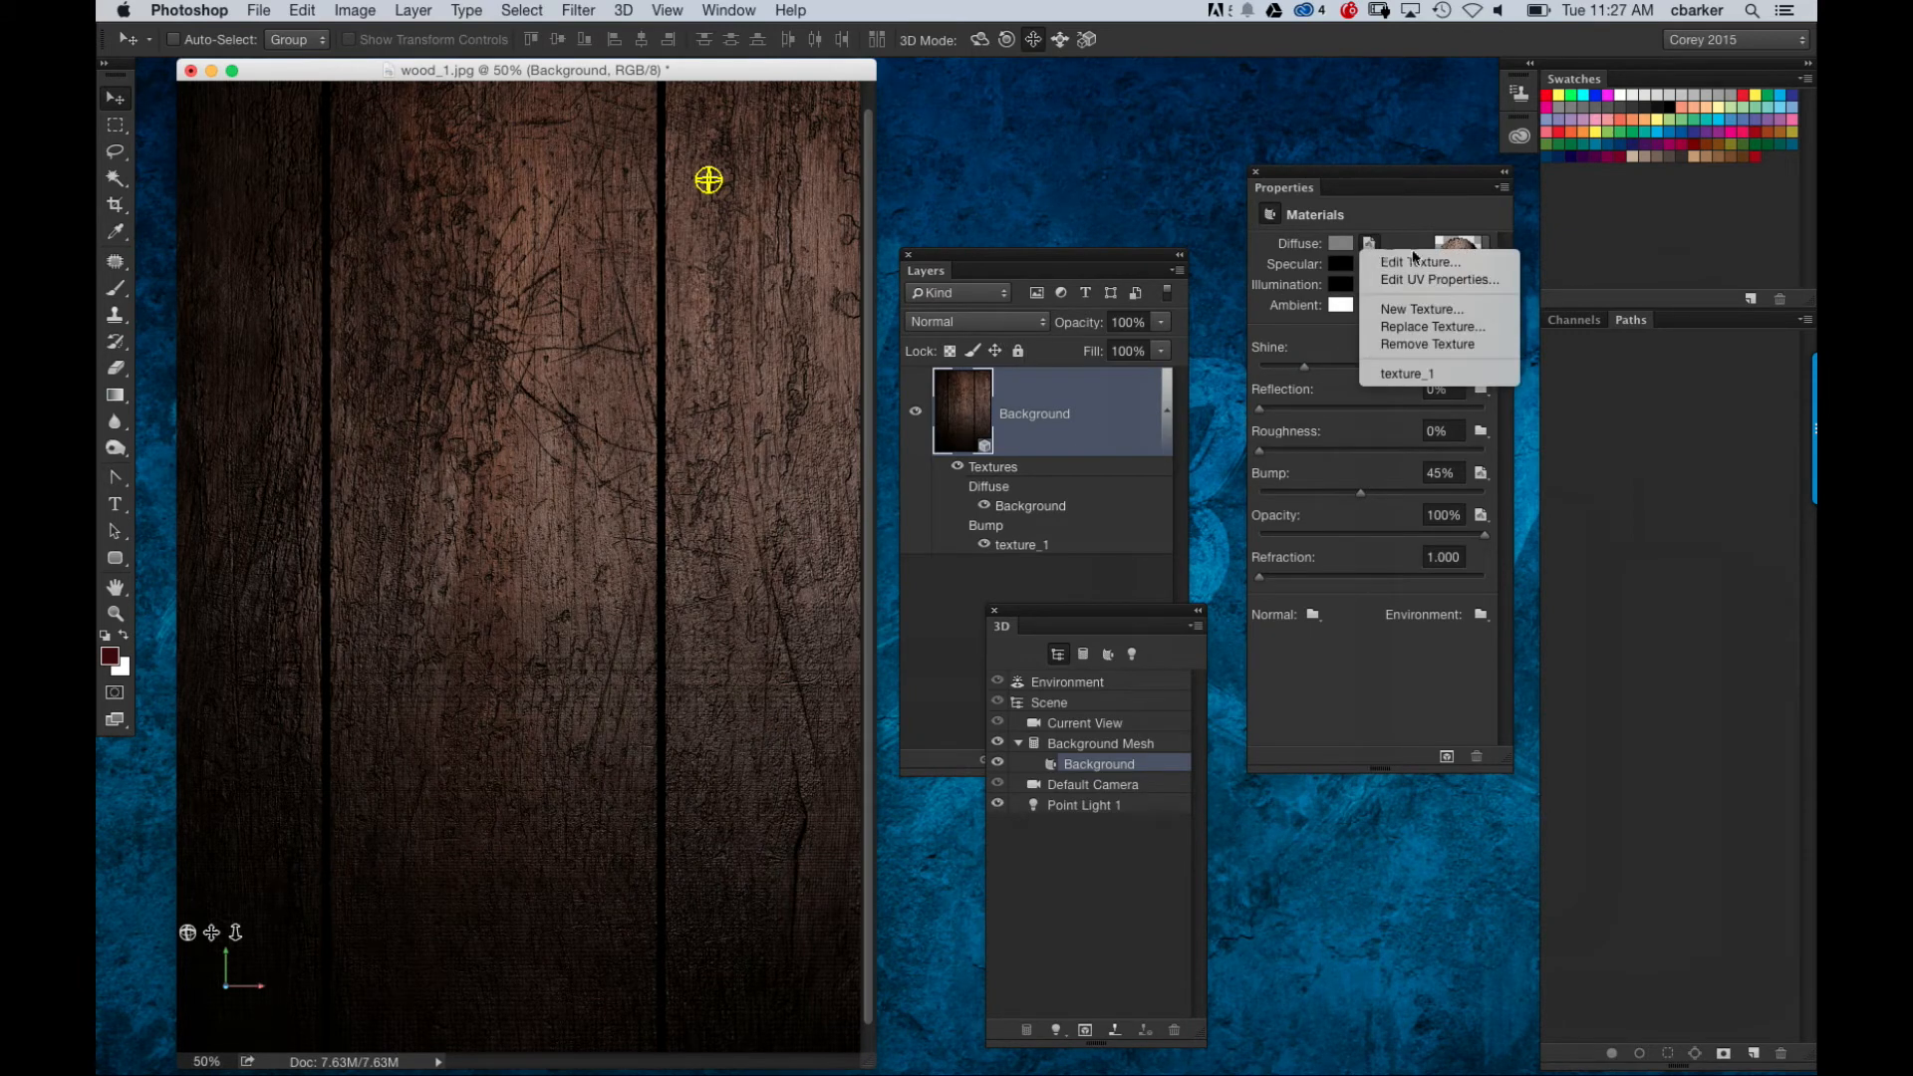
{"action": "left_click", "coordinate": [1389, 263]}
{"action": "left_click", "coordinate": [1370, 246]}
{"action": "left_click", "coordinate": [1445, 263]}
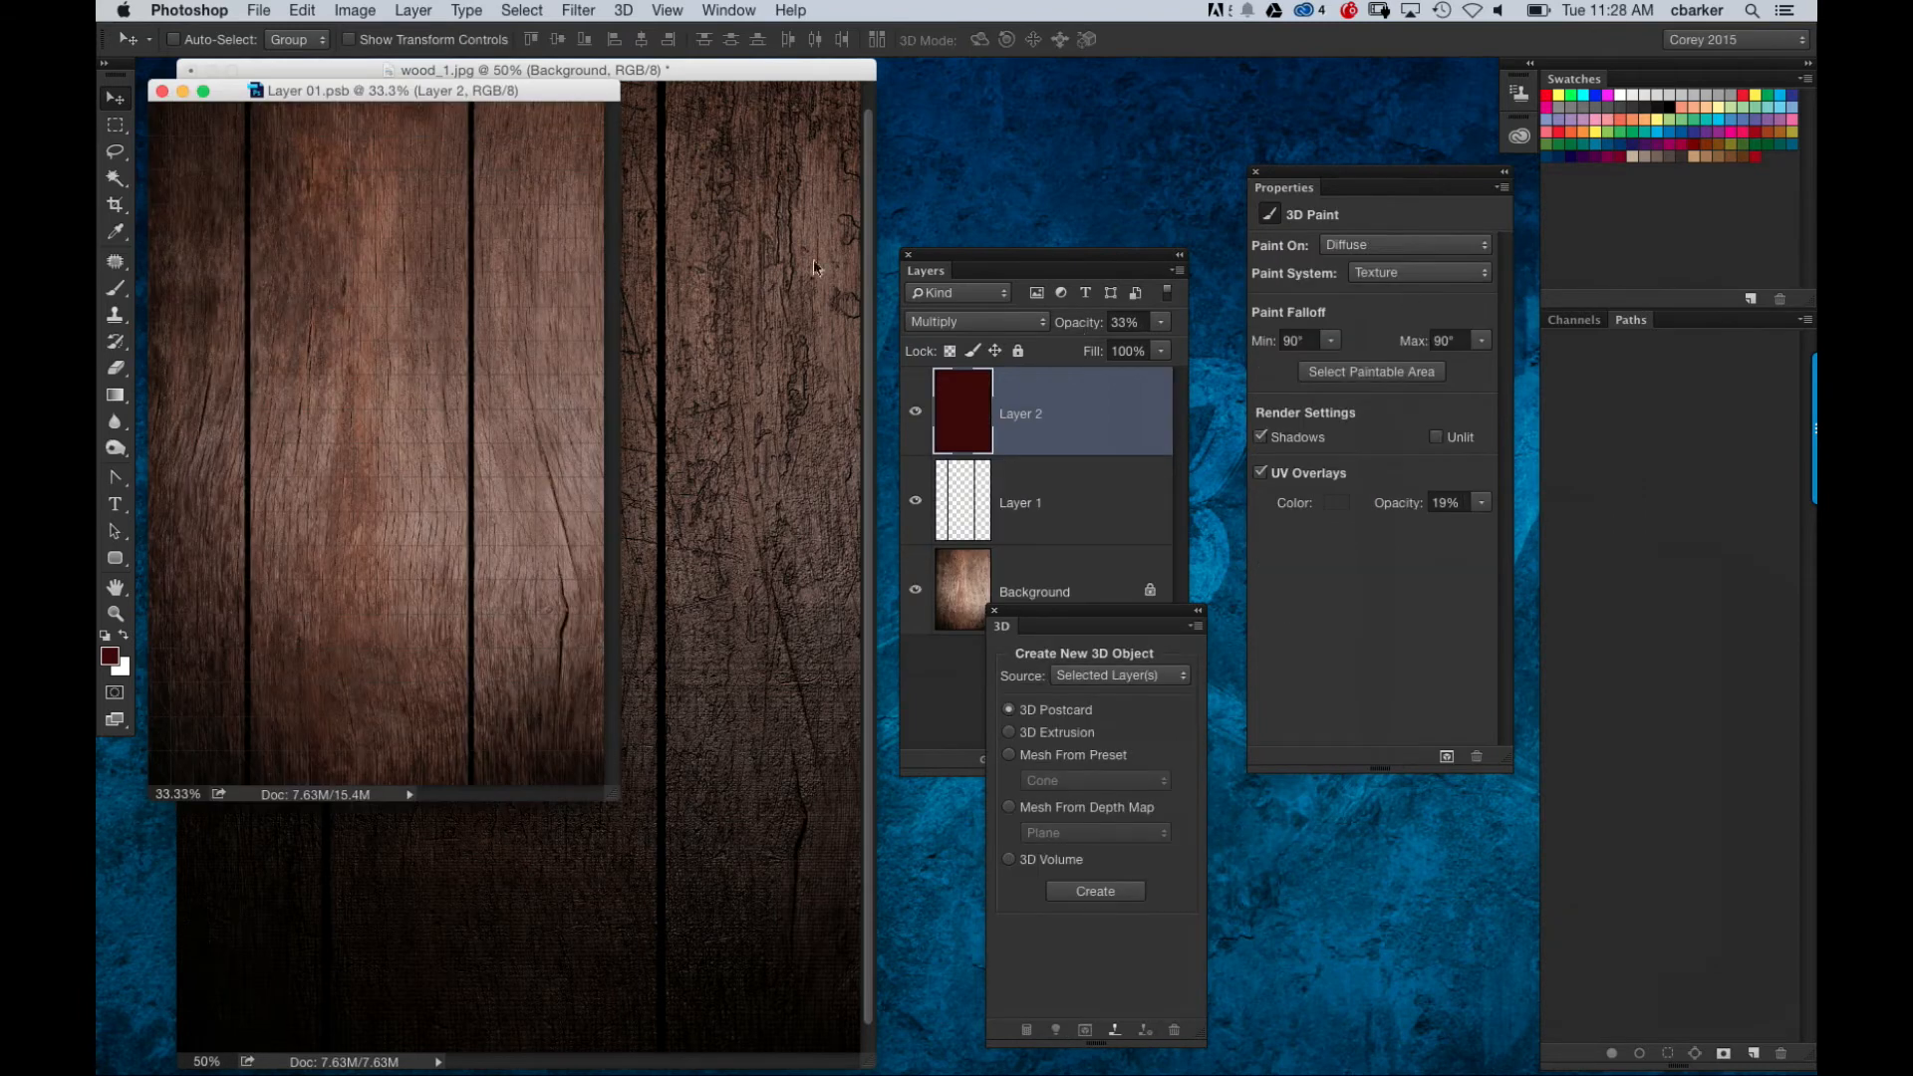
{"action": "left_click_drag", "start_coordinate": [513, 91], "coordinate": [933, 136]}
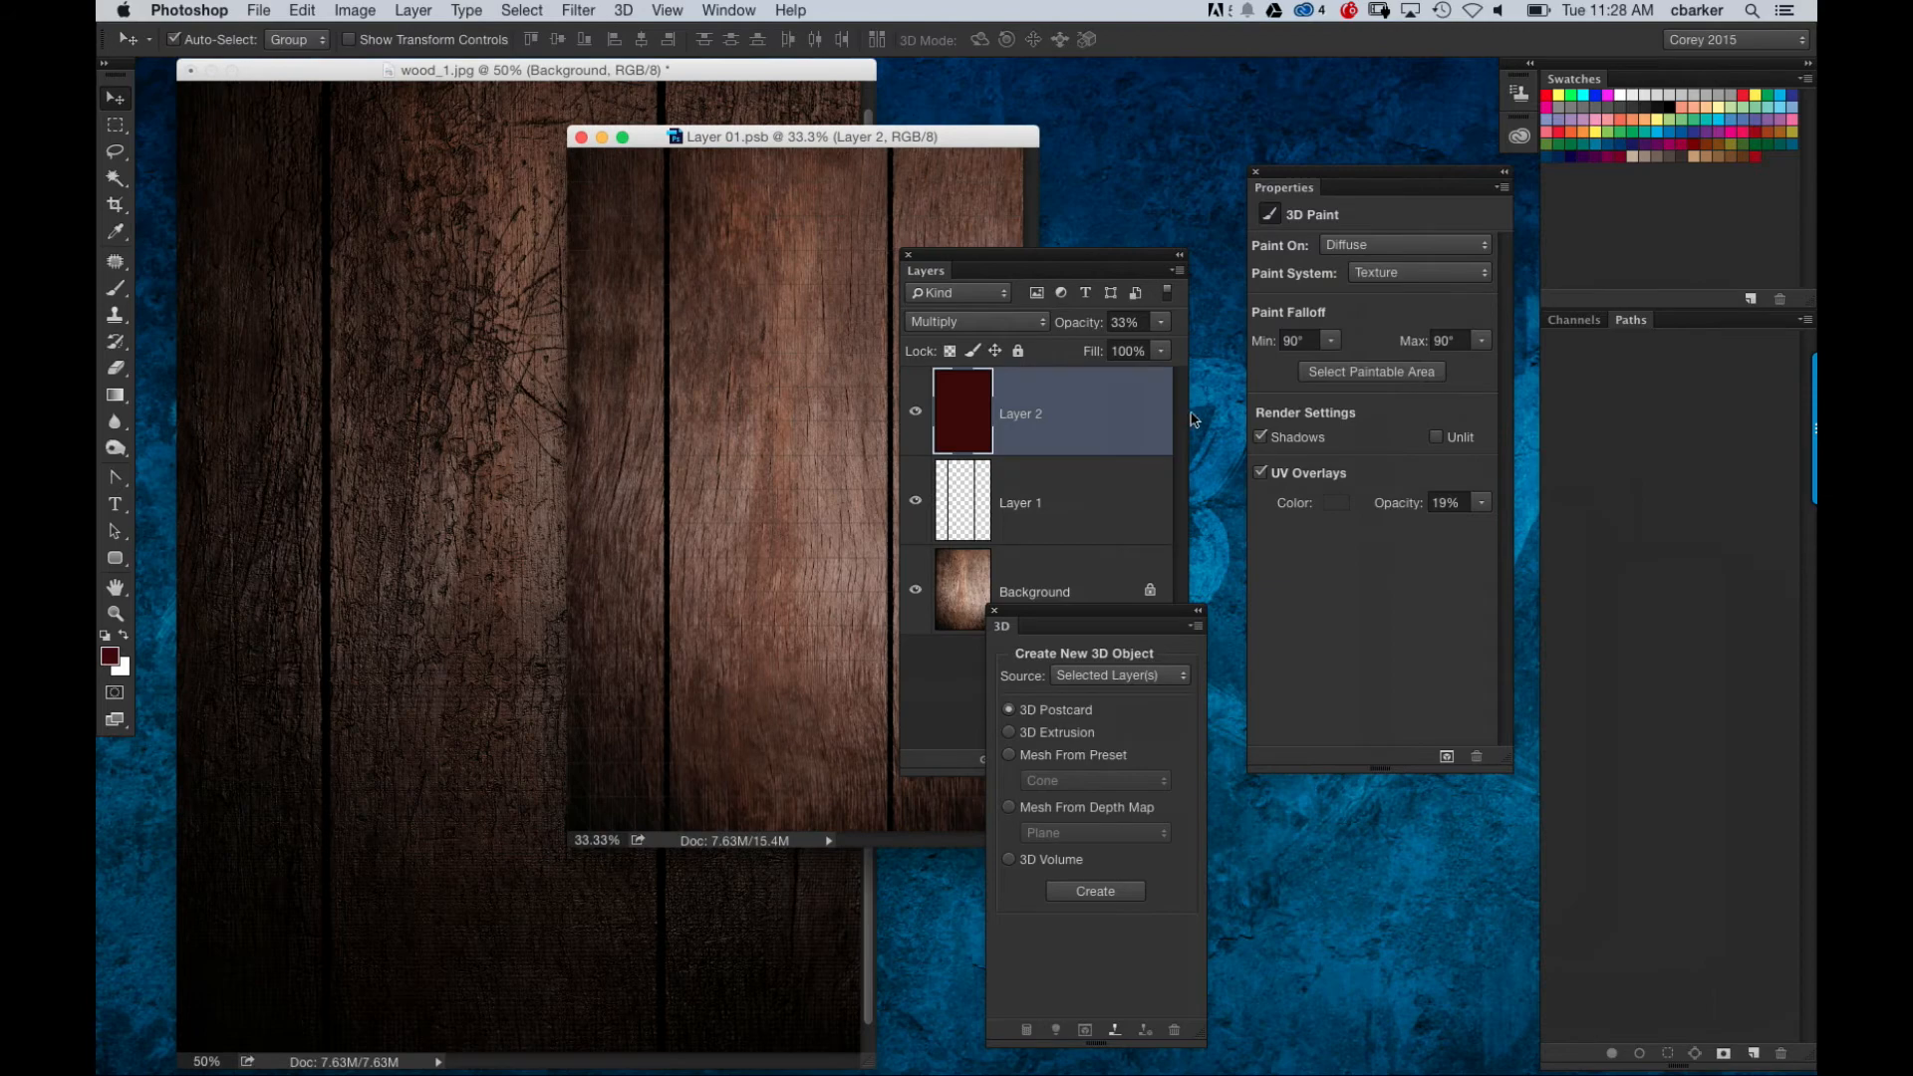
{"action": "key", "text": "super+v"}
{"action": "left_click_drag", "start_coordinate": [936, 144], "coordinate": [665, 133]}
Step: Blend the pasted texture layer in Multiply mode at 83% opacity, then save and close the diffuse texture document
{"action": "left_click", "coordinate": [996, 322]}
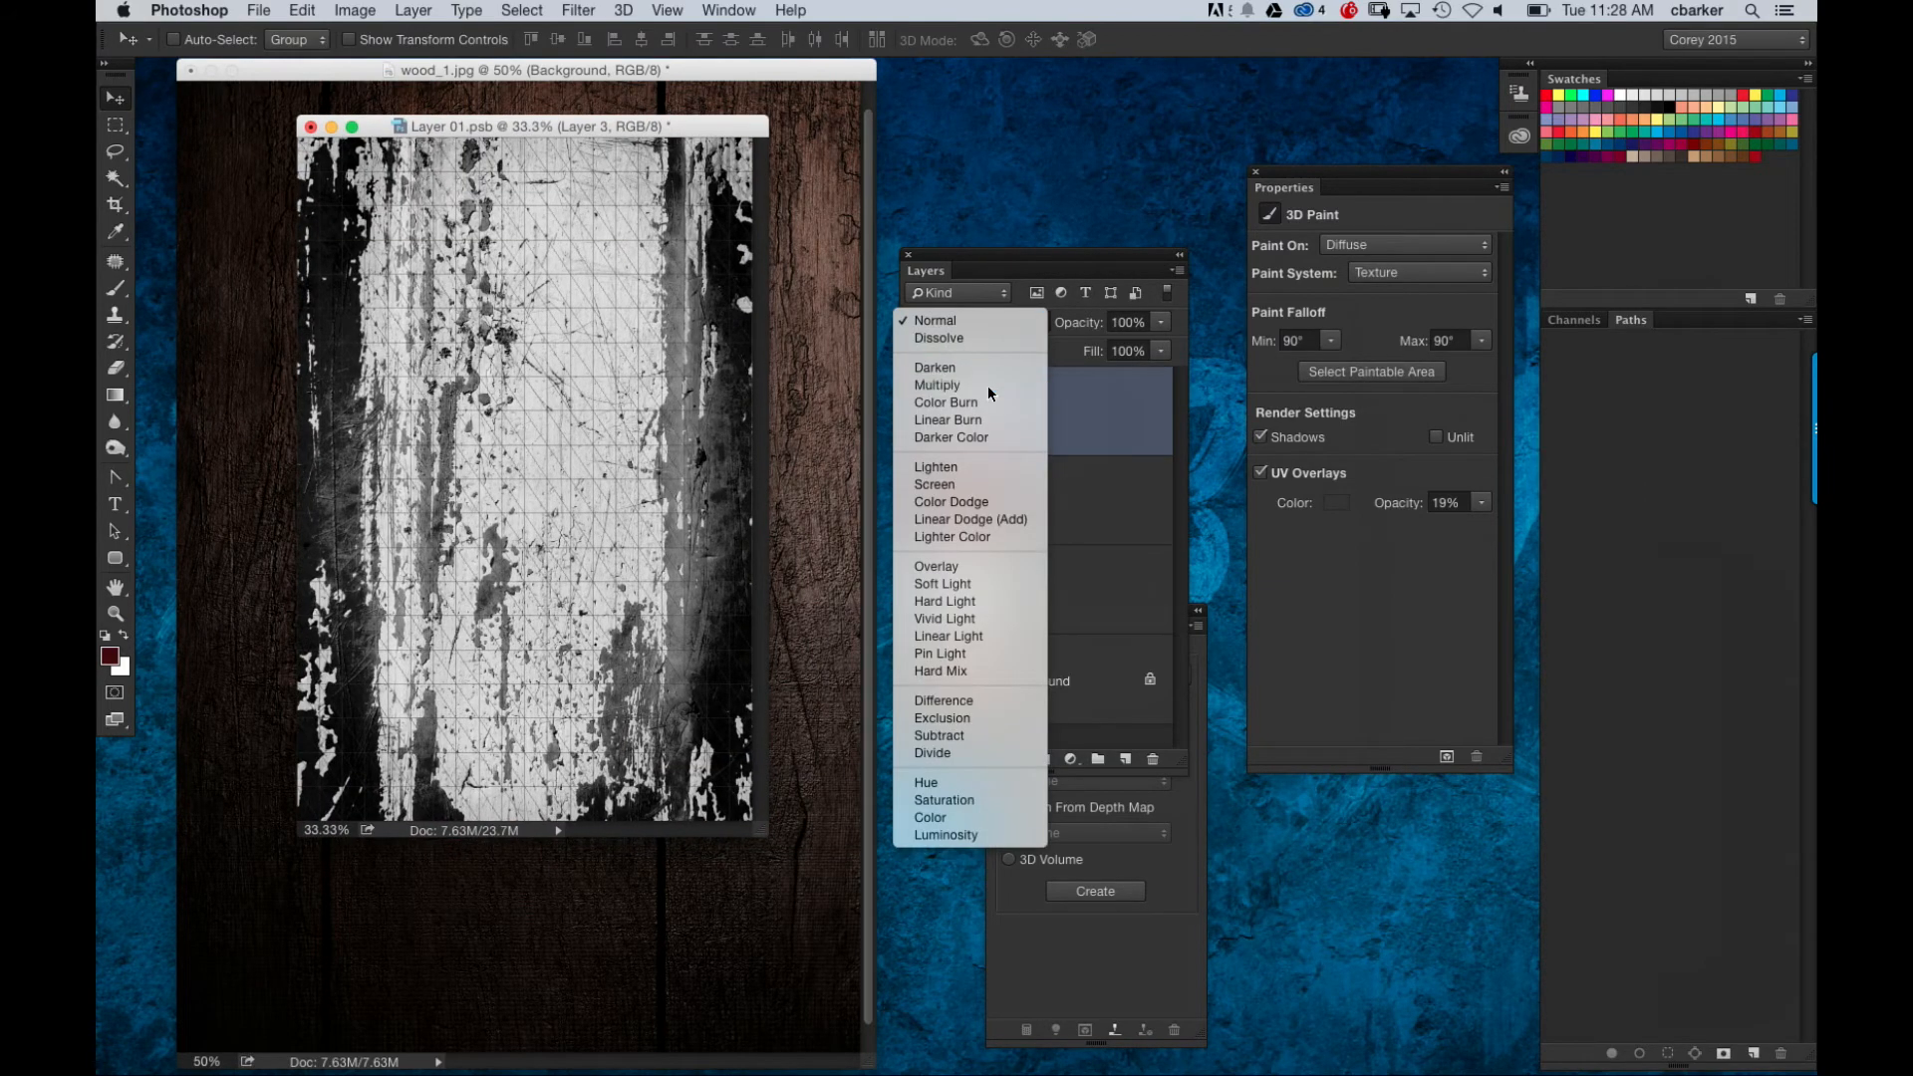
{"action": "left_click", "coordinate": [937, 384]}
{"action": "left_click_drag", "start_coordinate": [1100, 333], "coordinate": [1076, 332]}
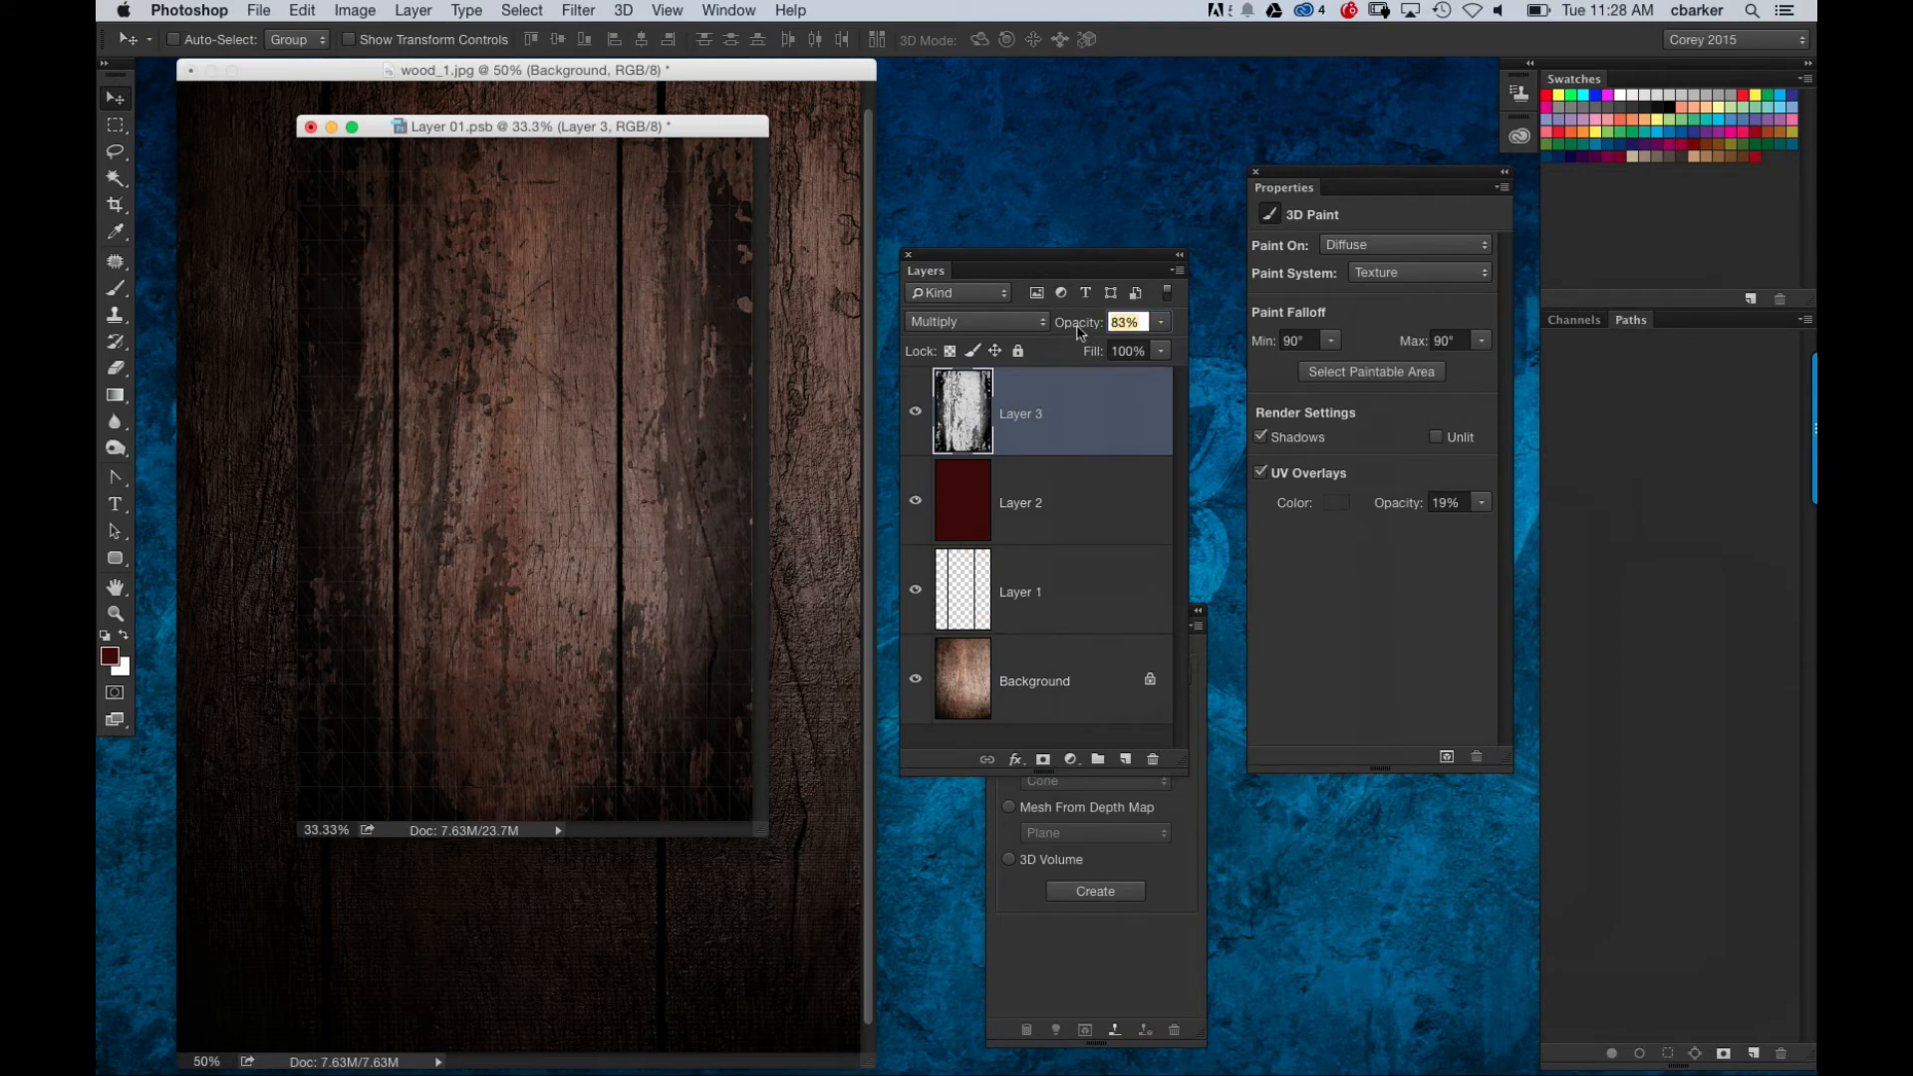
{"action": "left_click_drag", "start_coordinate": [735, 140], "coordinate": [1081, 178]}
{"action": "key", "text": "ctrl+s"}
{"action": "left_click_drag", "start_coordinate": [807, 165], "coordinate": [1161, 185]}
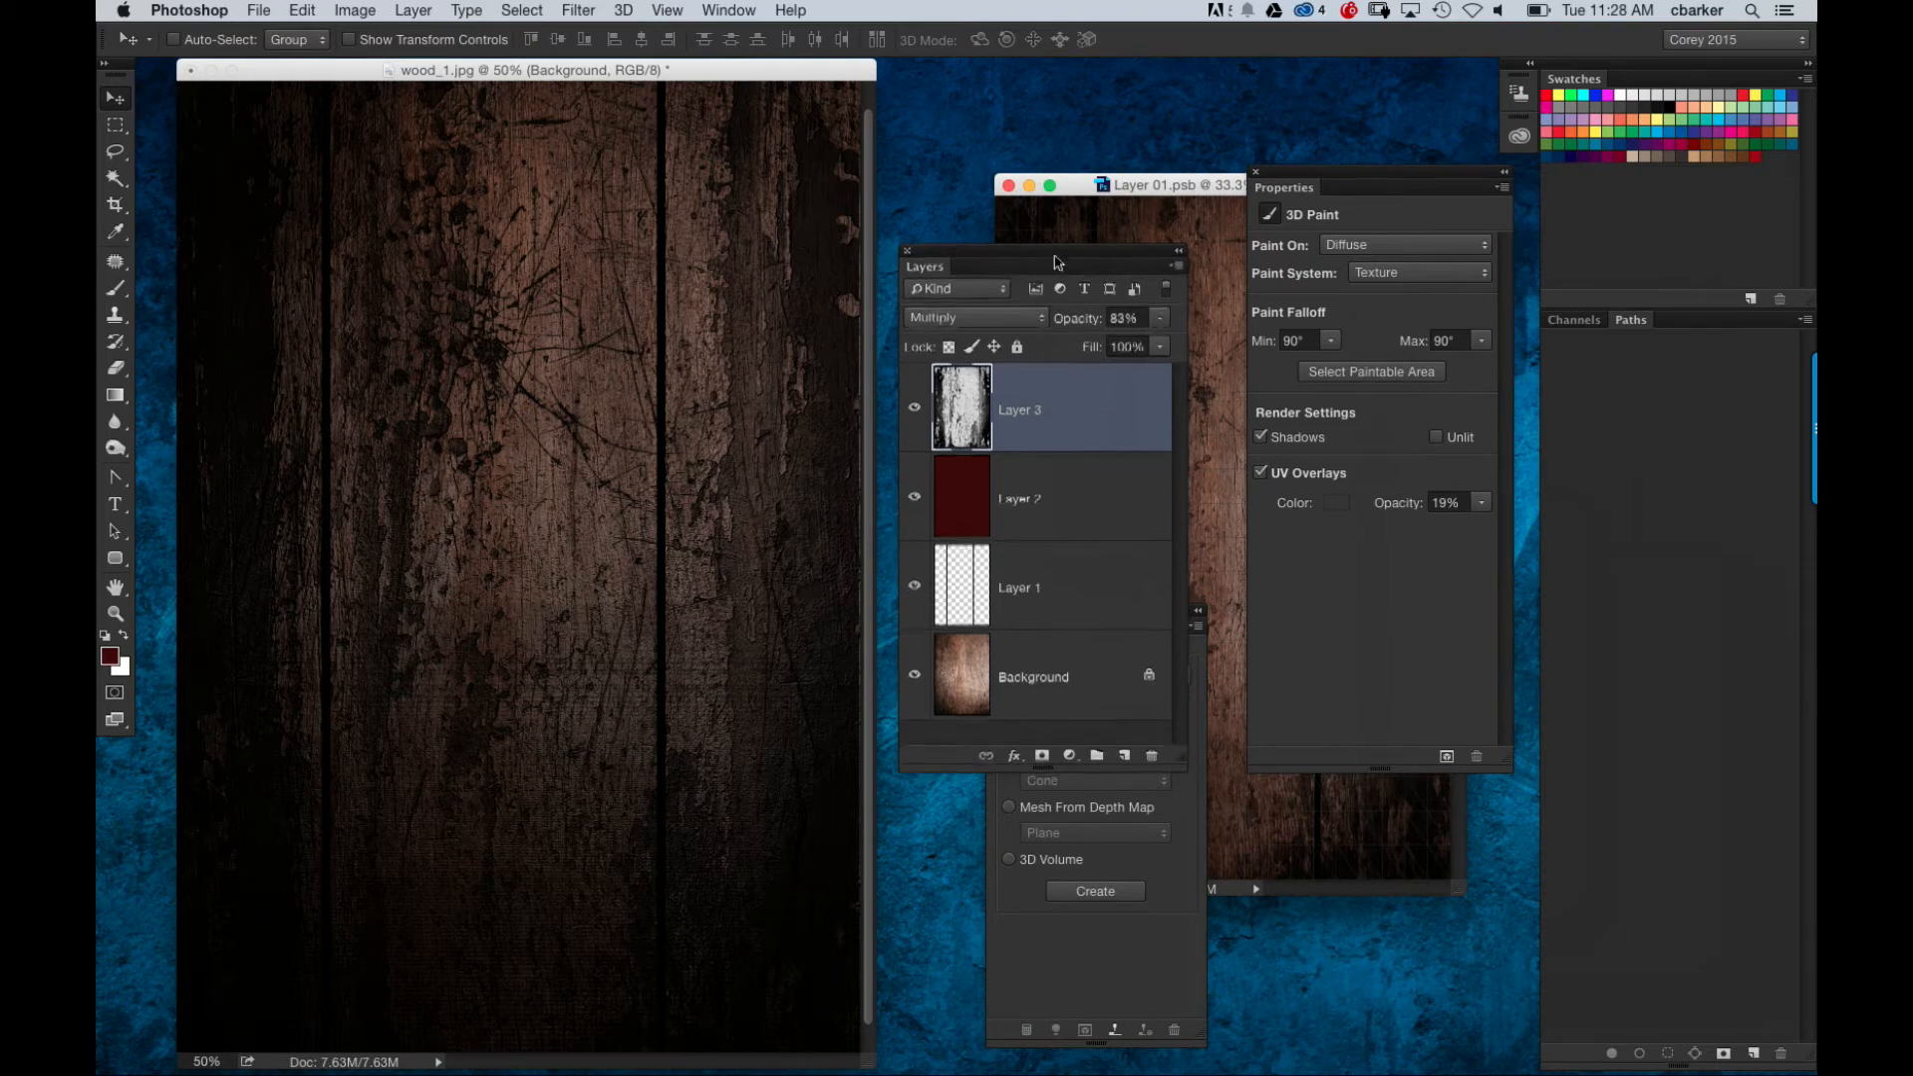
{"action": "left_click_drag", "start_coordinate": [1064, 275], "coordinate": [1041, 547]}
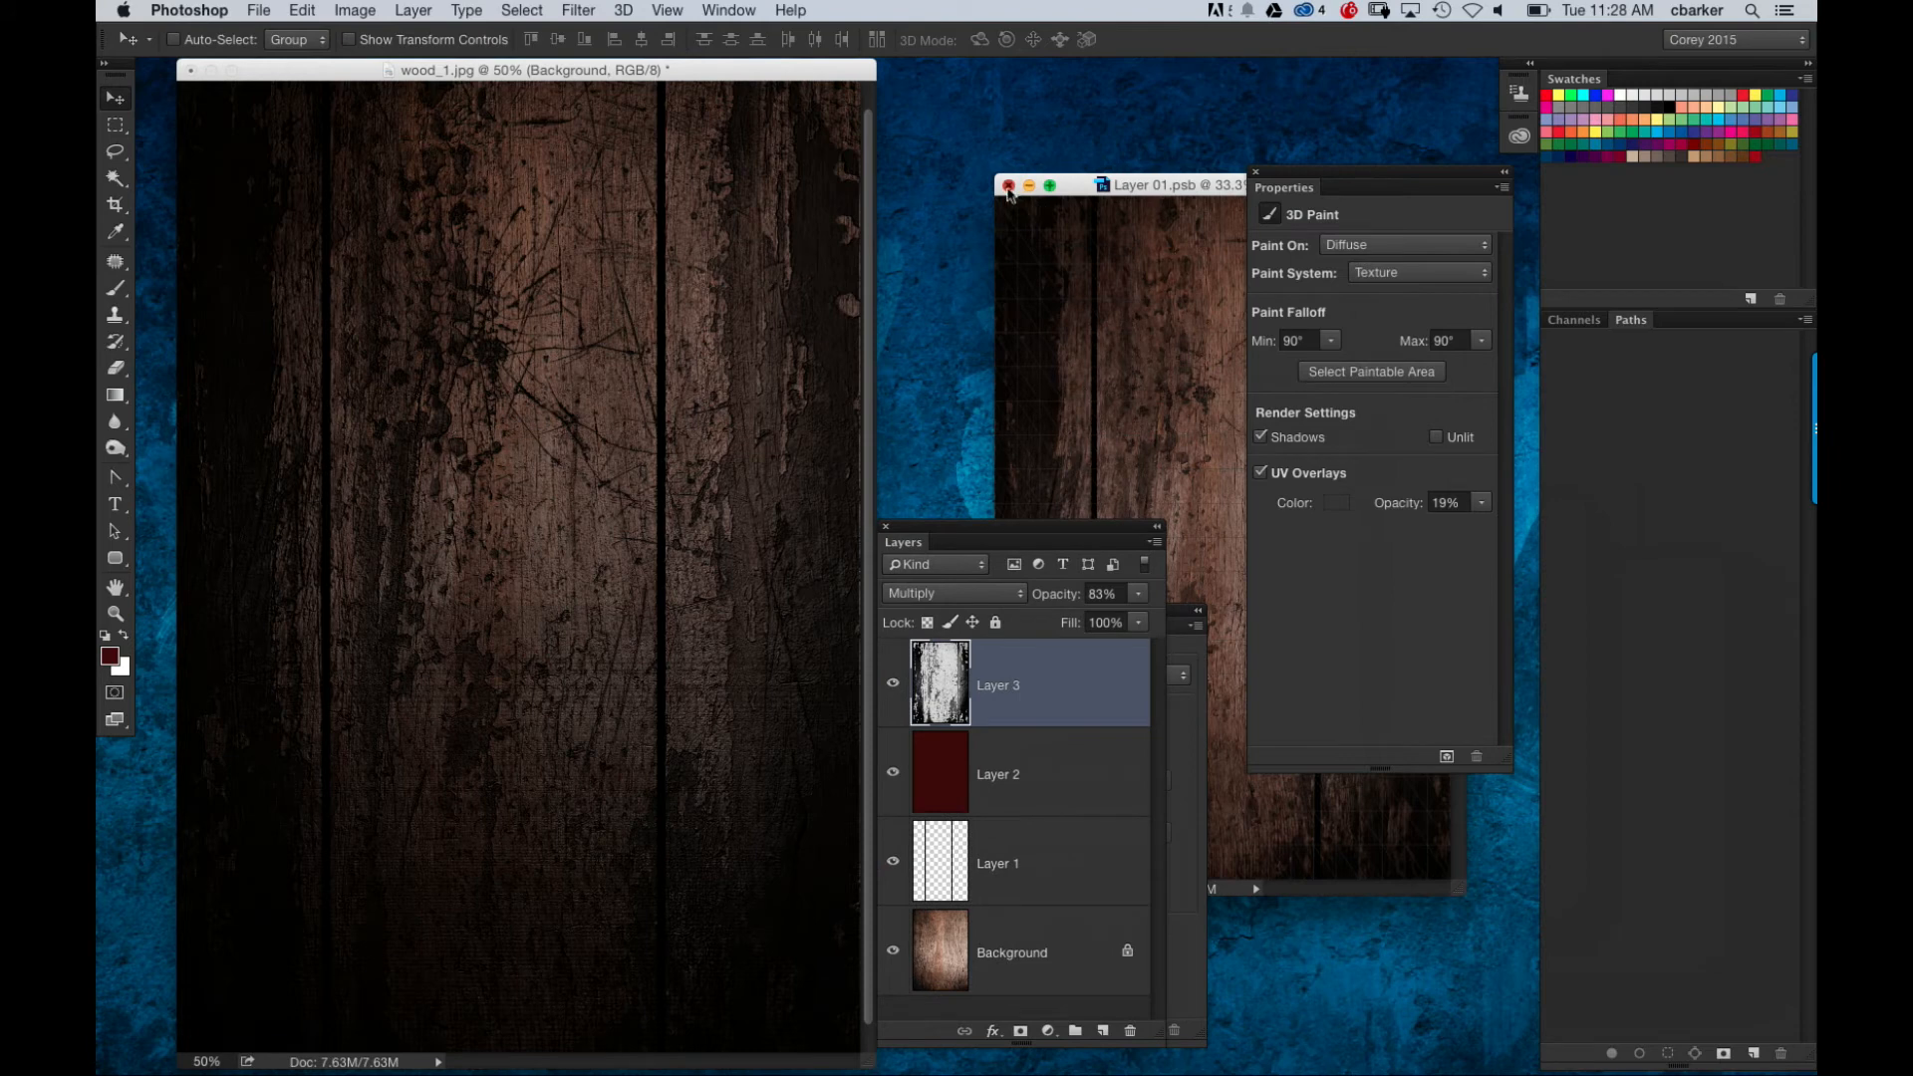
{"action": "left_click", "coordinate": [1009, 186]}
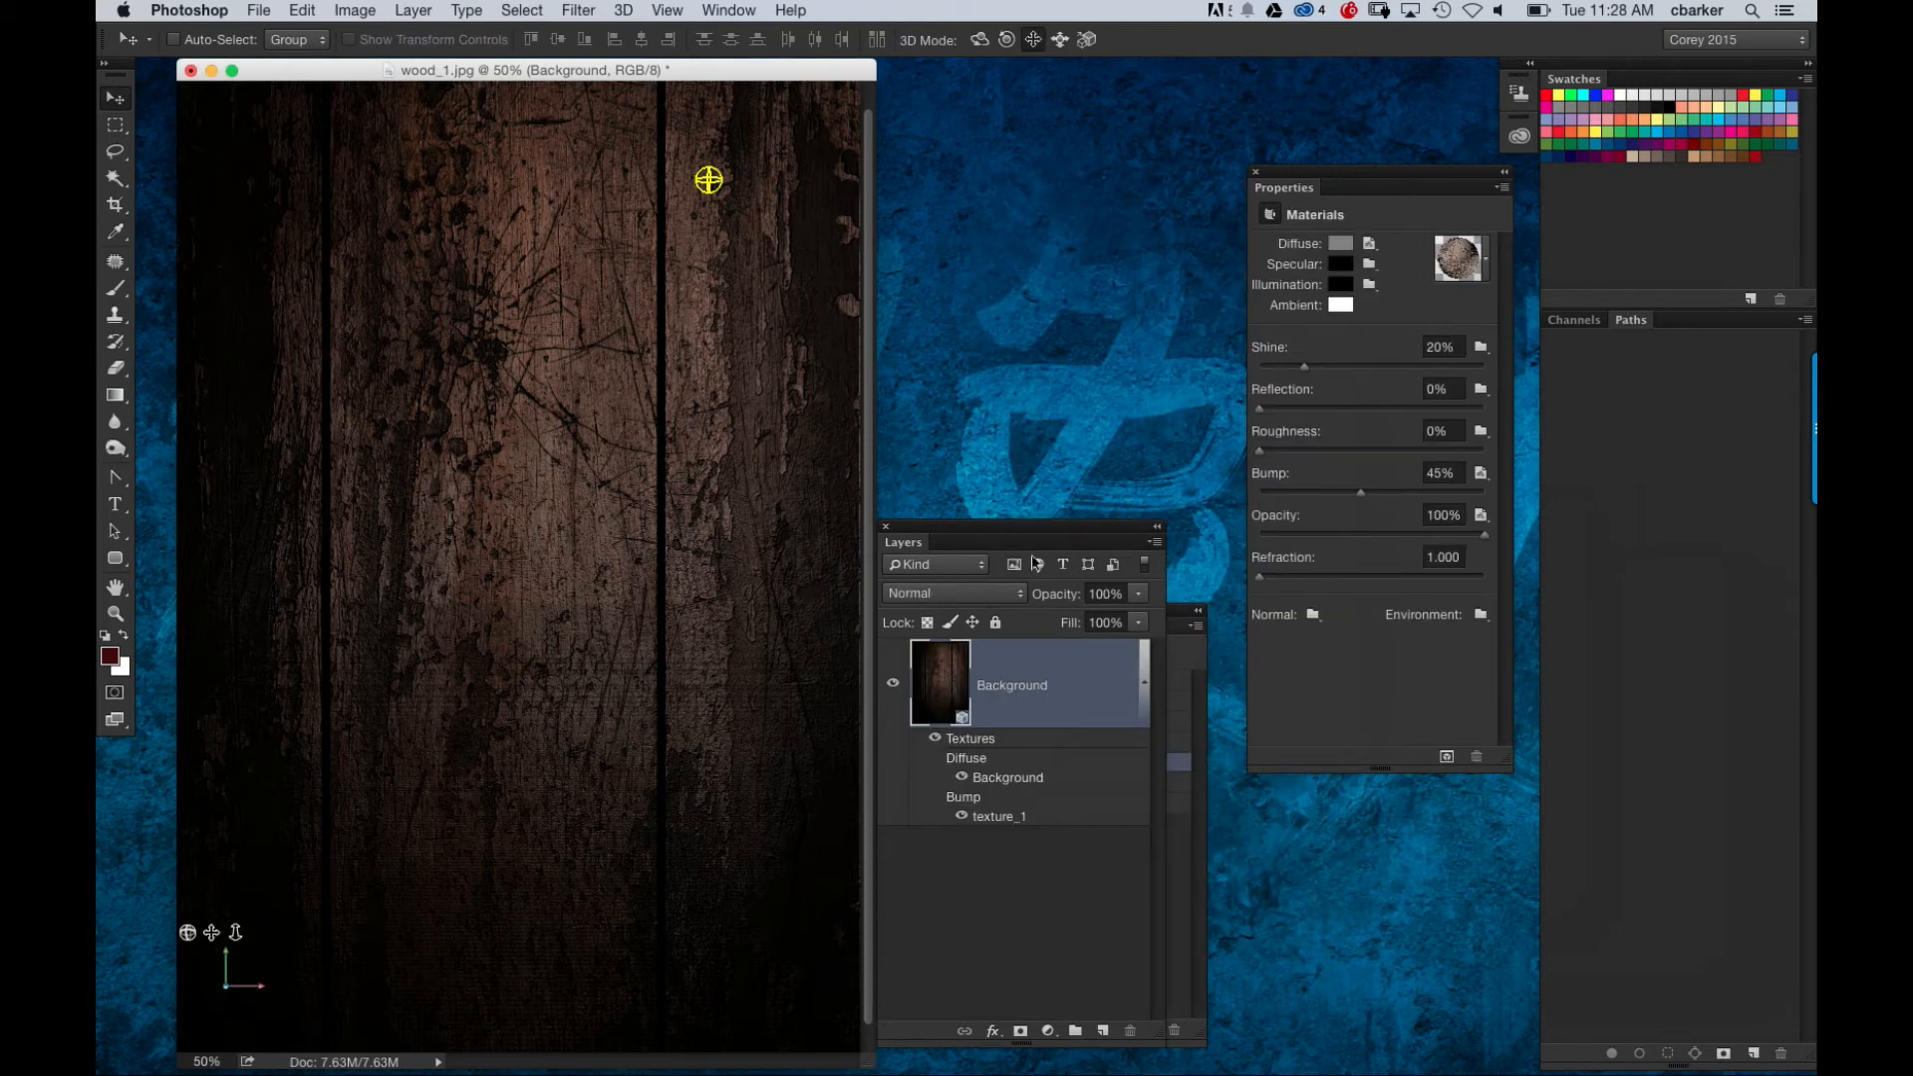
Step: Reopen the material's diffuse texture in its own window and return to the wood_1.jpg document
{"action": "left_click_drag", "start_coordinate": [1024, 537], "coordinate": [633, 305]}
{"action": "left_click", "coordinate": [1371, 244]}
{"action": "left_click", "coordinate": [1392, 263]}
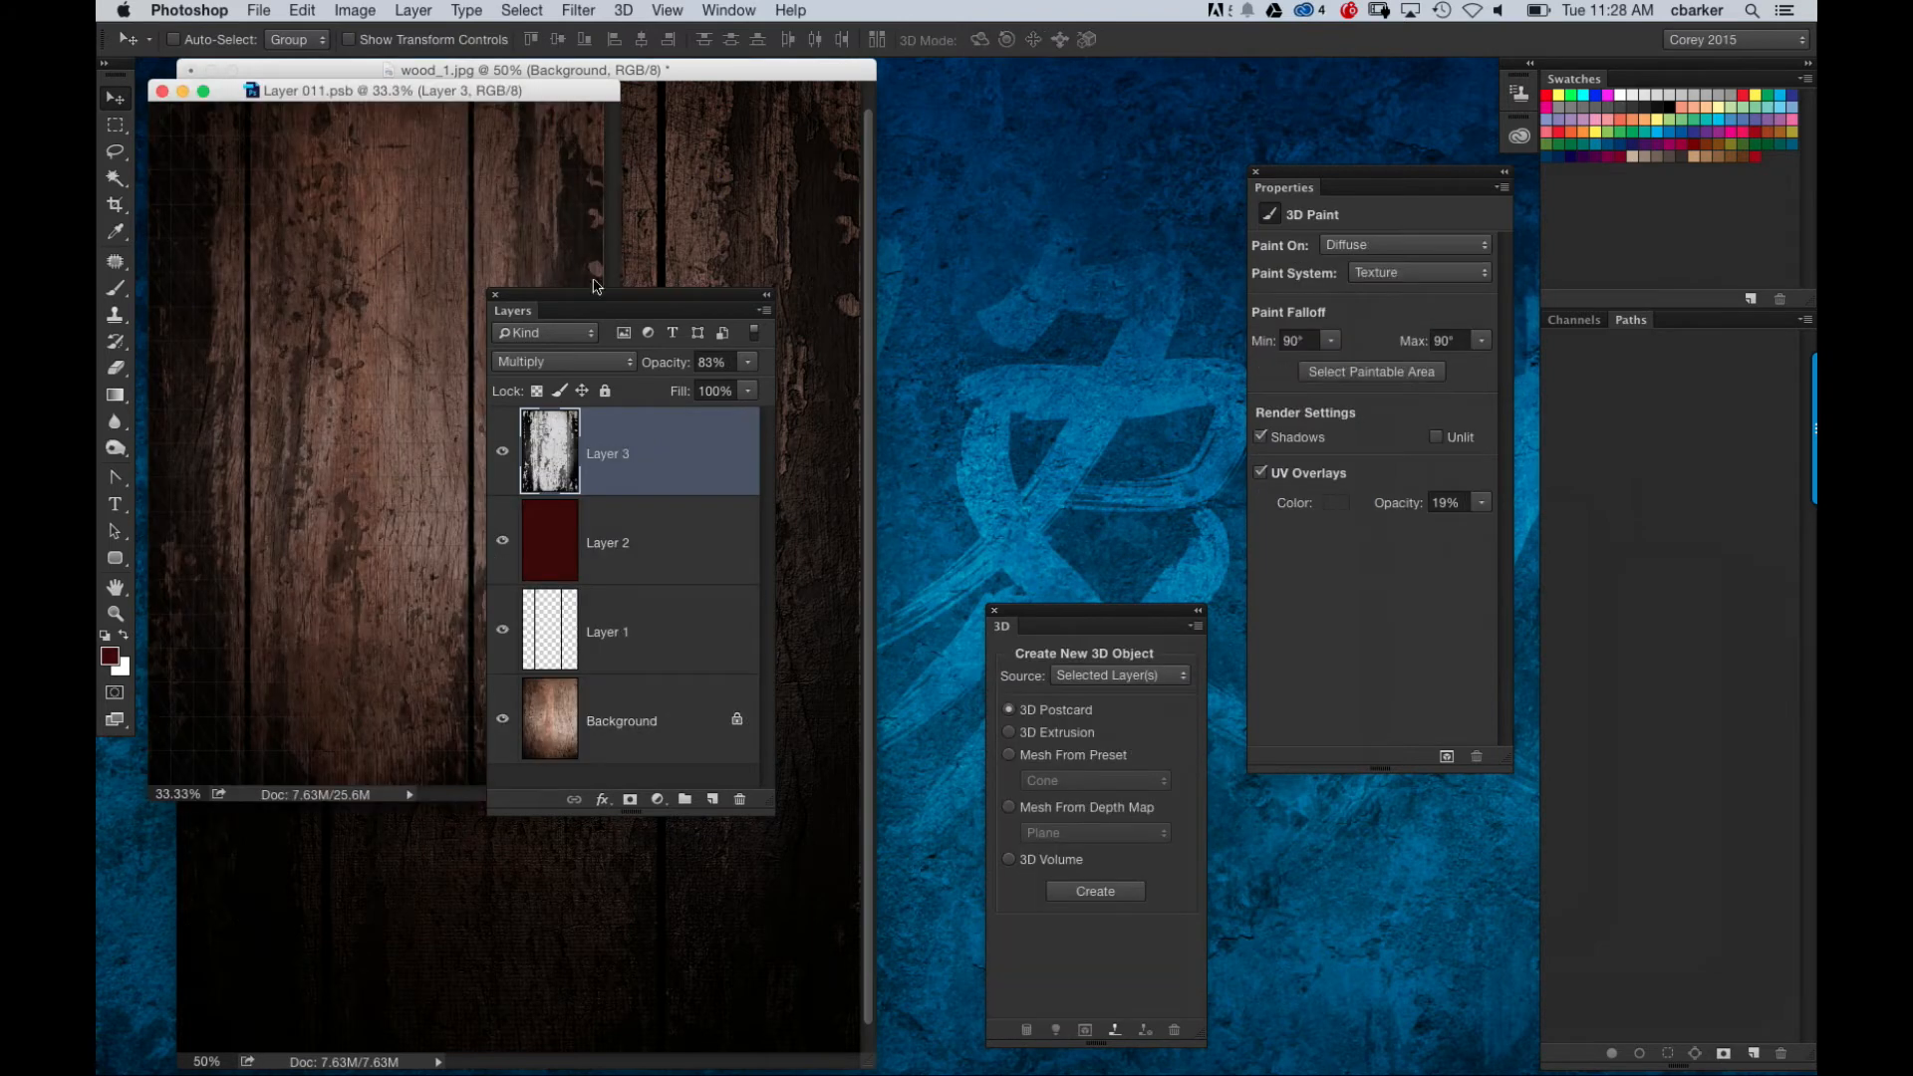
{"action": "left_click_drag", "start_coordinate": [615, 304], "coordinate": [1034, 251]}
{"action": "left_click_drag", "start_coordinate": [449, 90], "coordinate": [593, 117]}
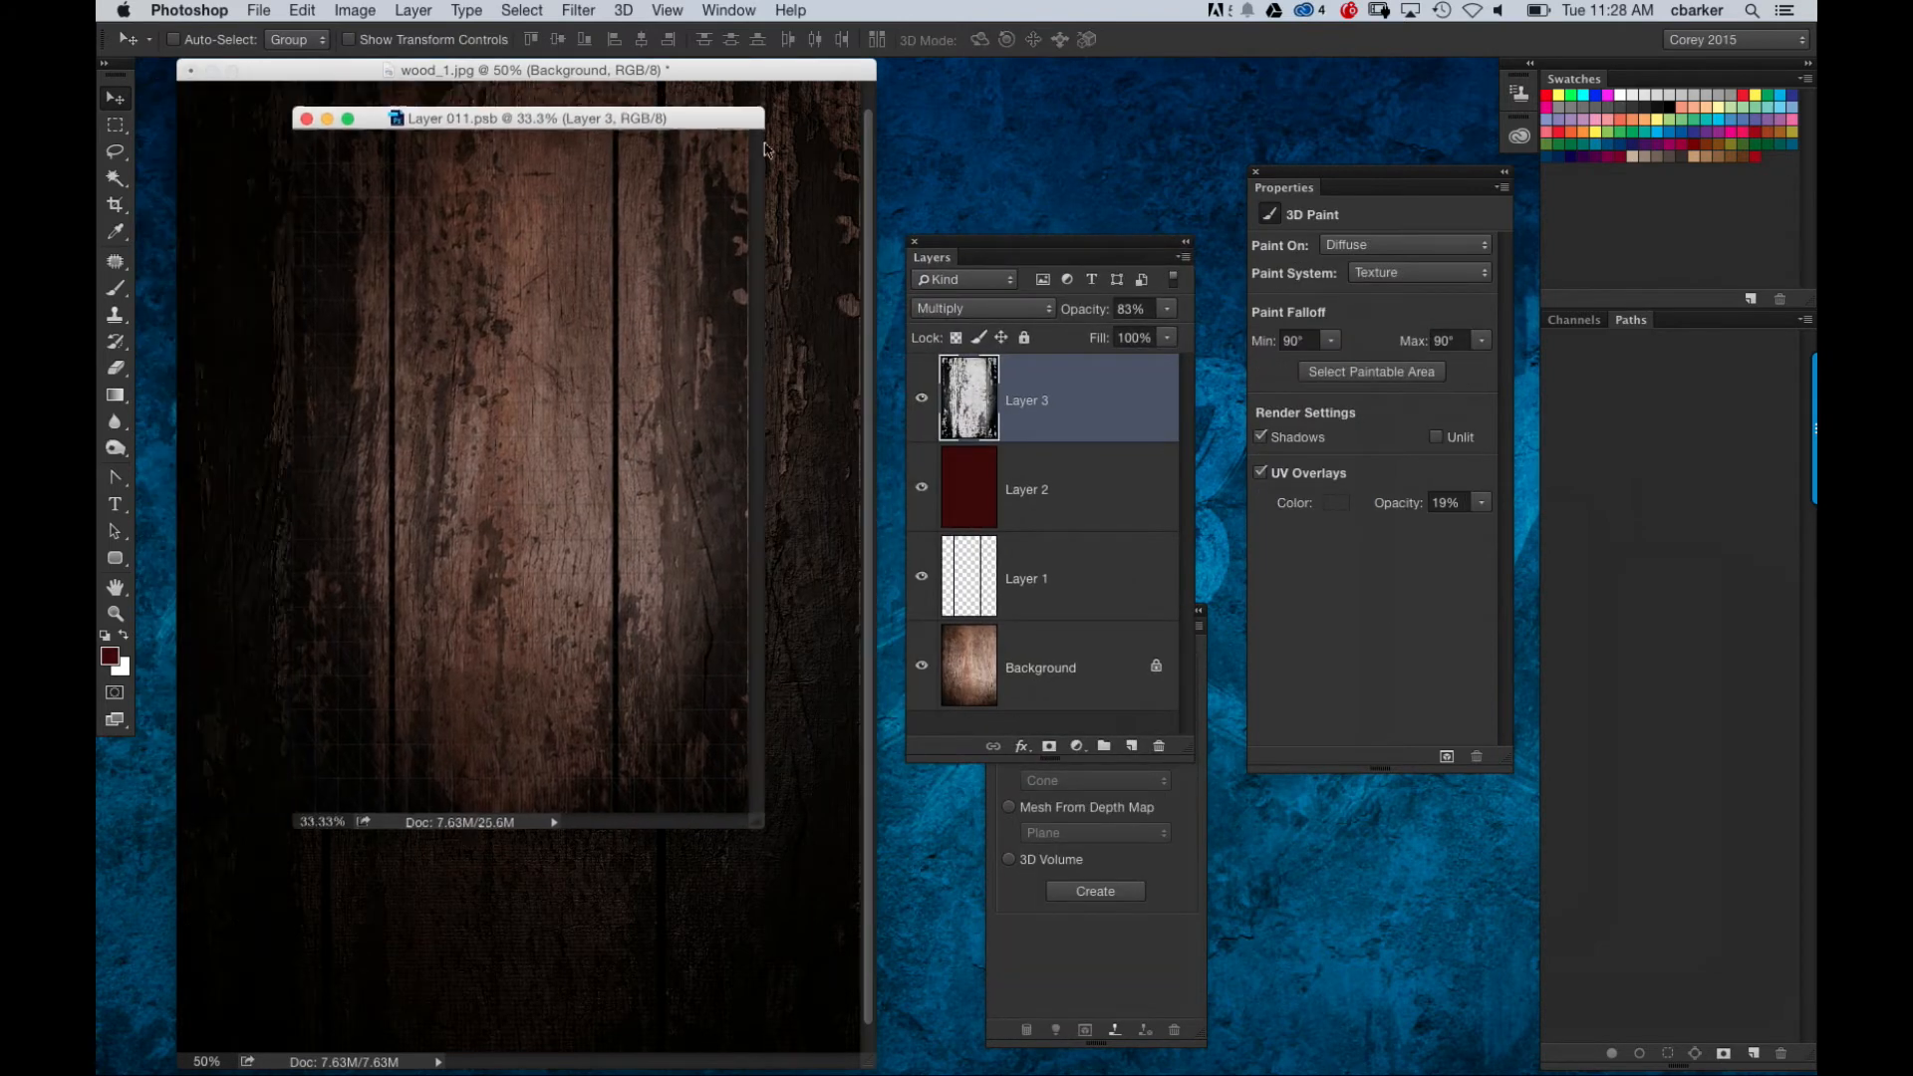
{"action": "left_click", "coordinate": [825, 401]}
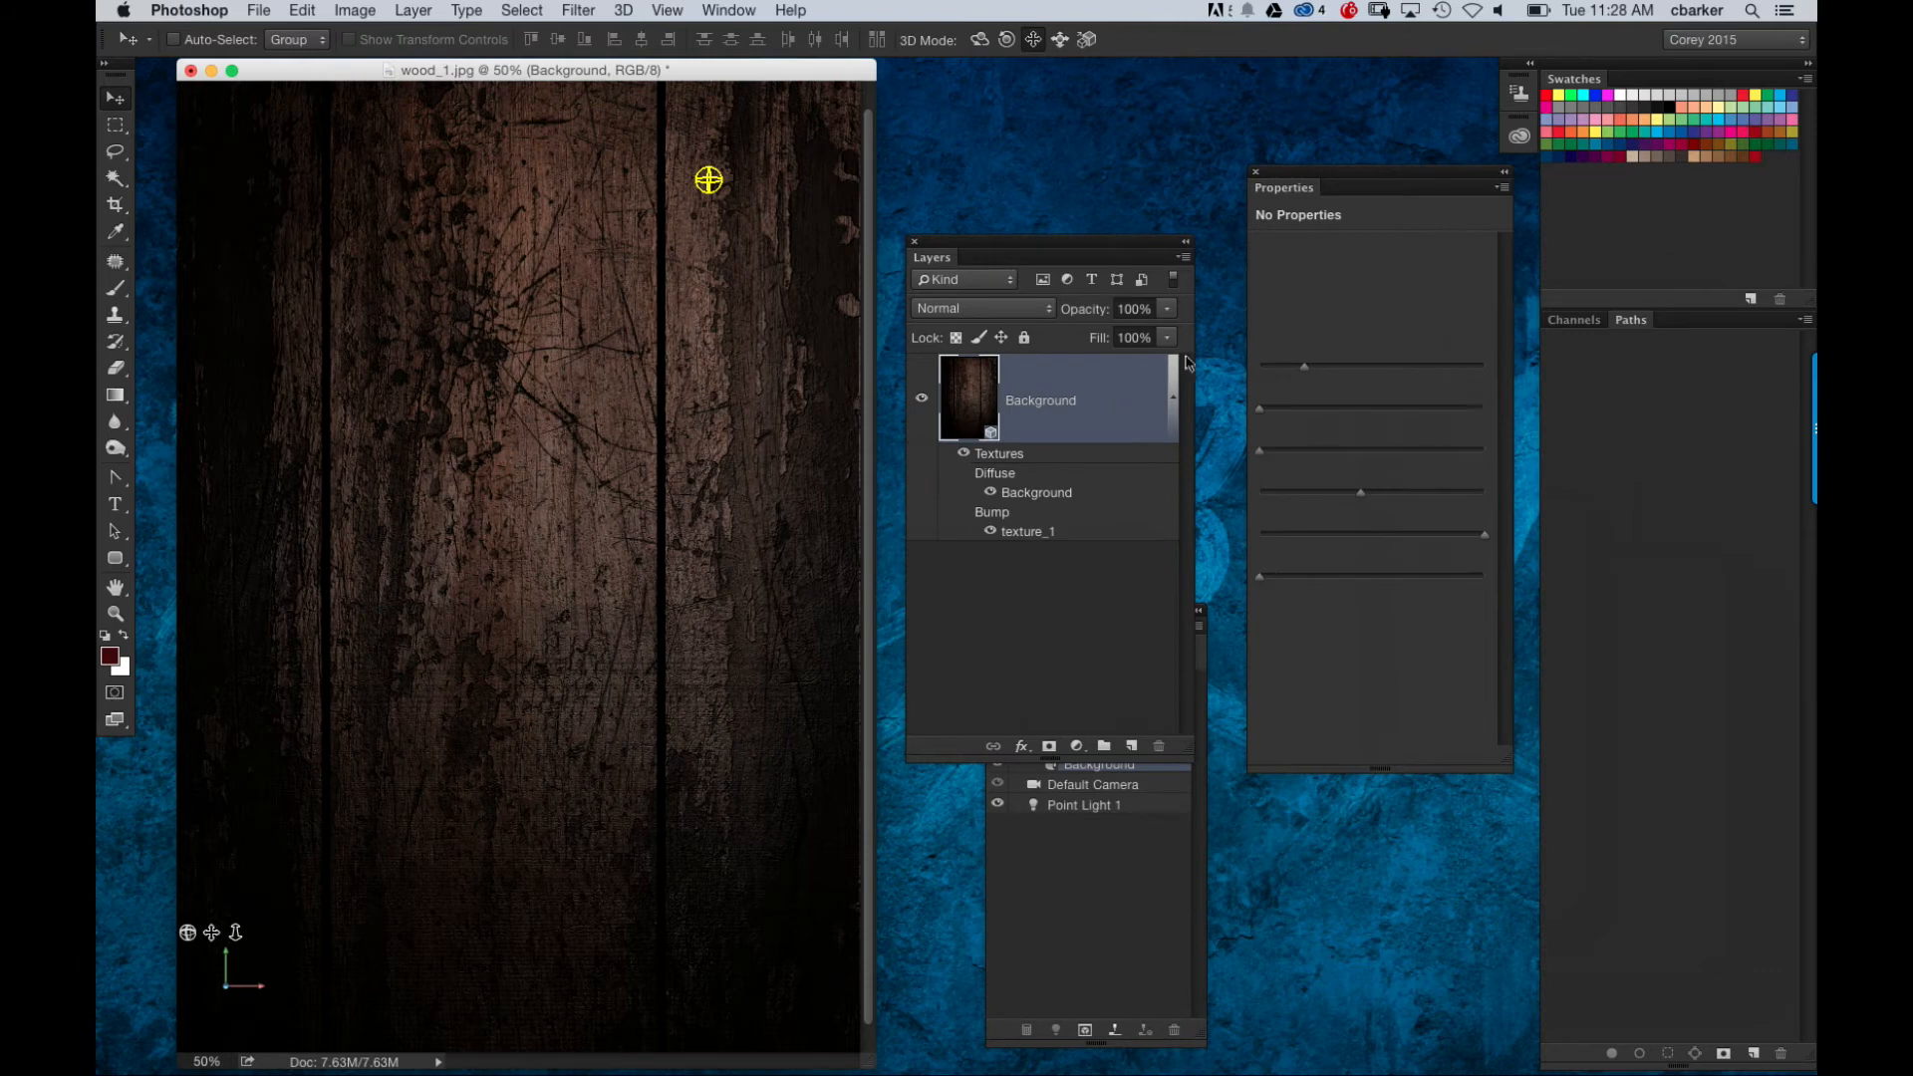
Step: Open the bump texture beside the diffuse texture and copy the plank-gap layer, Layer 1, into it
{"action": "left_click", "coordinate": [1481, 473]}
{"action": "left_click", "coordinate": [1520, 505]}
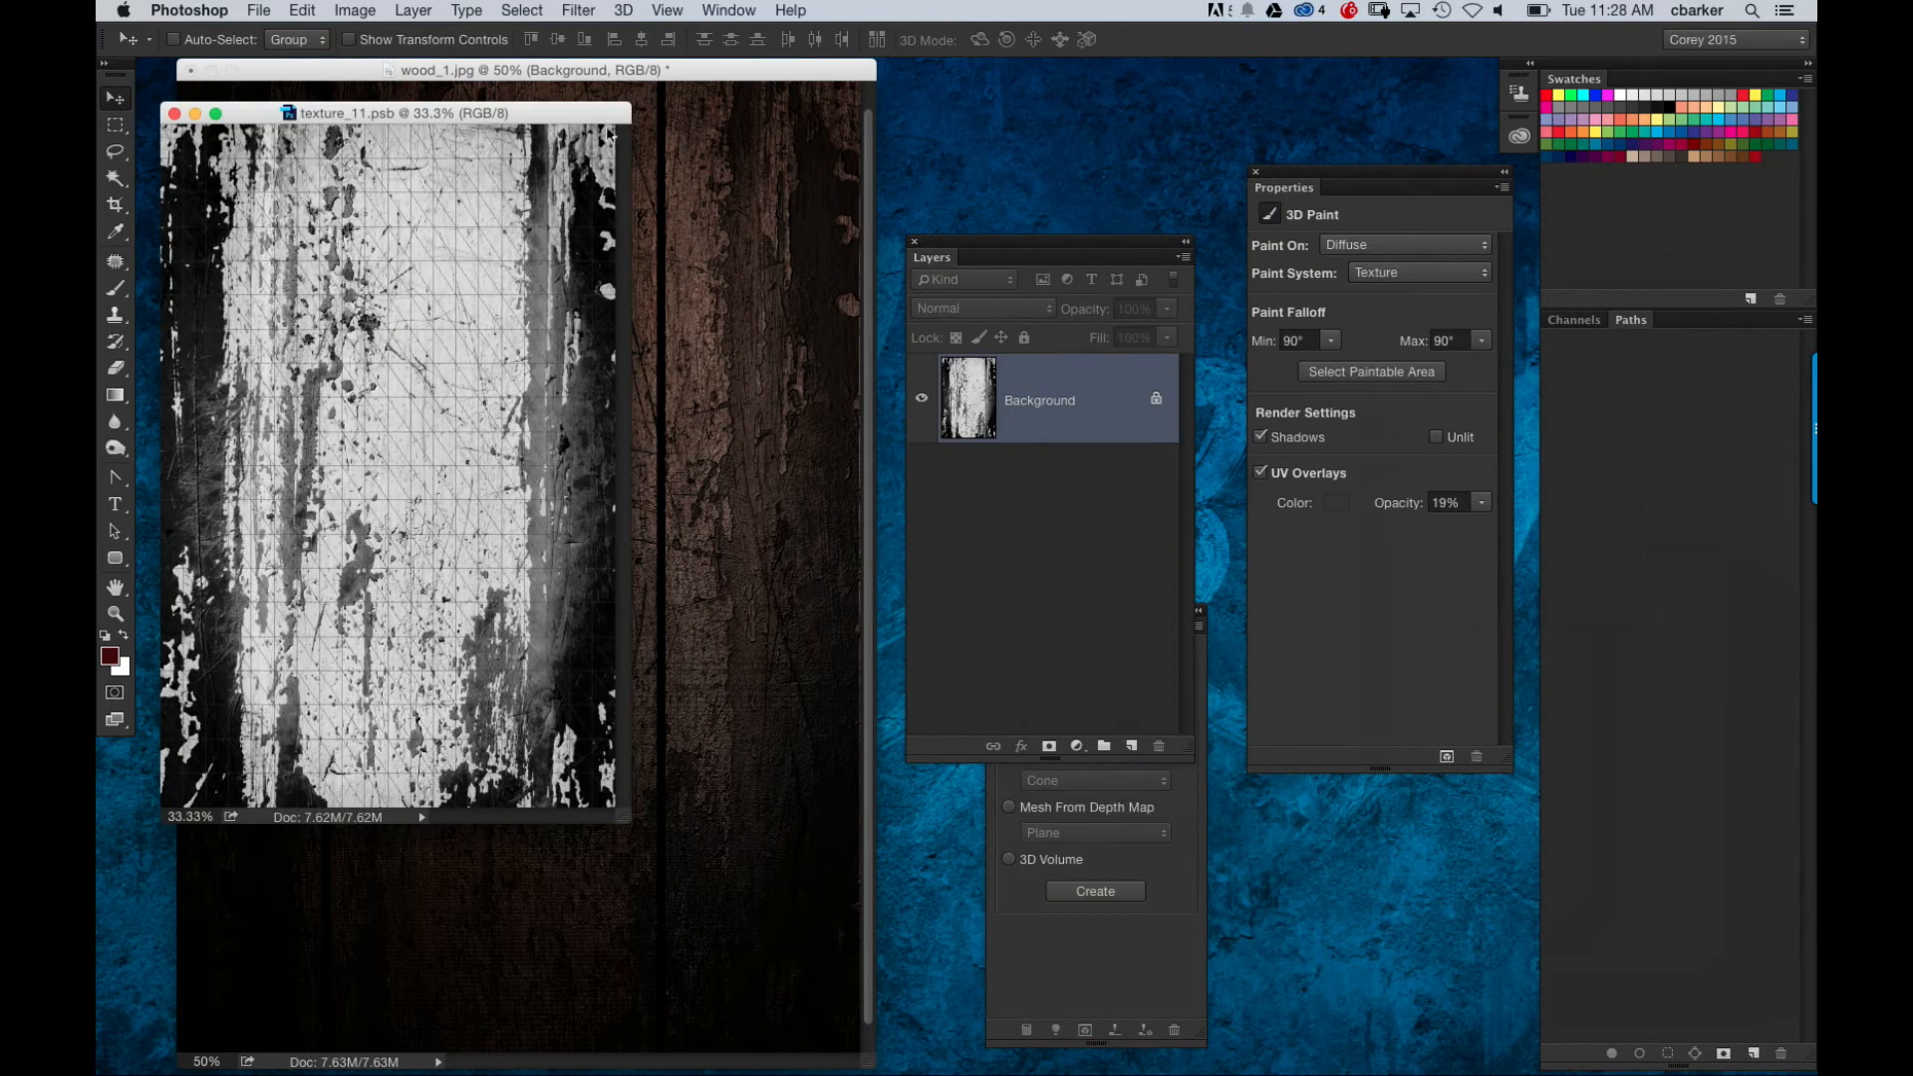
{"action": "left_click_drag", "start_coordinate": [607, 113], "coordinate": [1301, 129]}
{"action": "left_click_drag", "start_coordinate": [800, 70], "coordinate": [715, 371]}
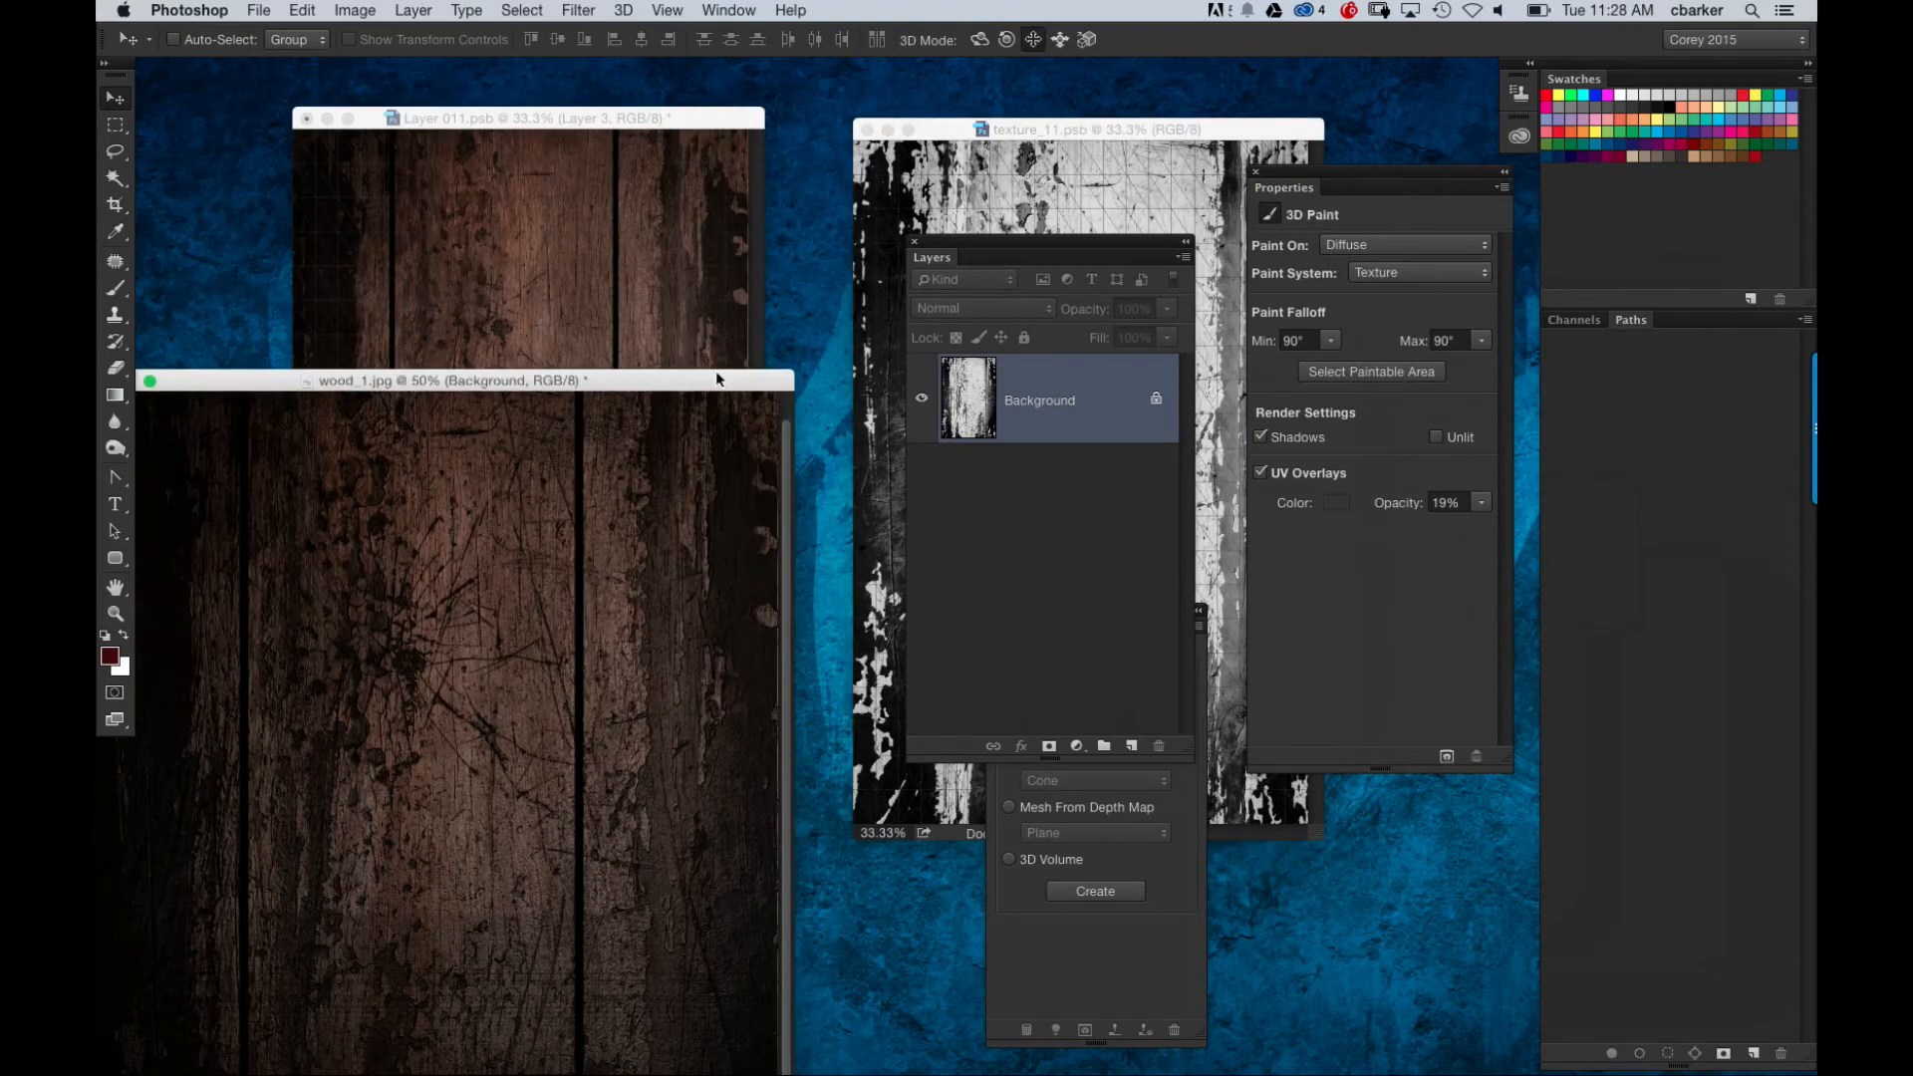
{"action": "left_click_drag", "start_coordinate": [694, 108], "coordinate": [589, 121]}
{"action": "left_click_drag", "start_coordinate": [982, 249], "coordinate": [628, 483]}
{"action": "left_click_drag", "start_coordinate": [617, 822], "coordinate": [1091, 496]}
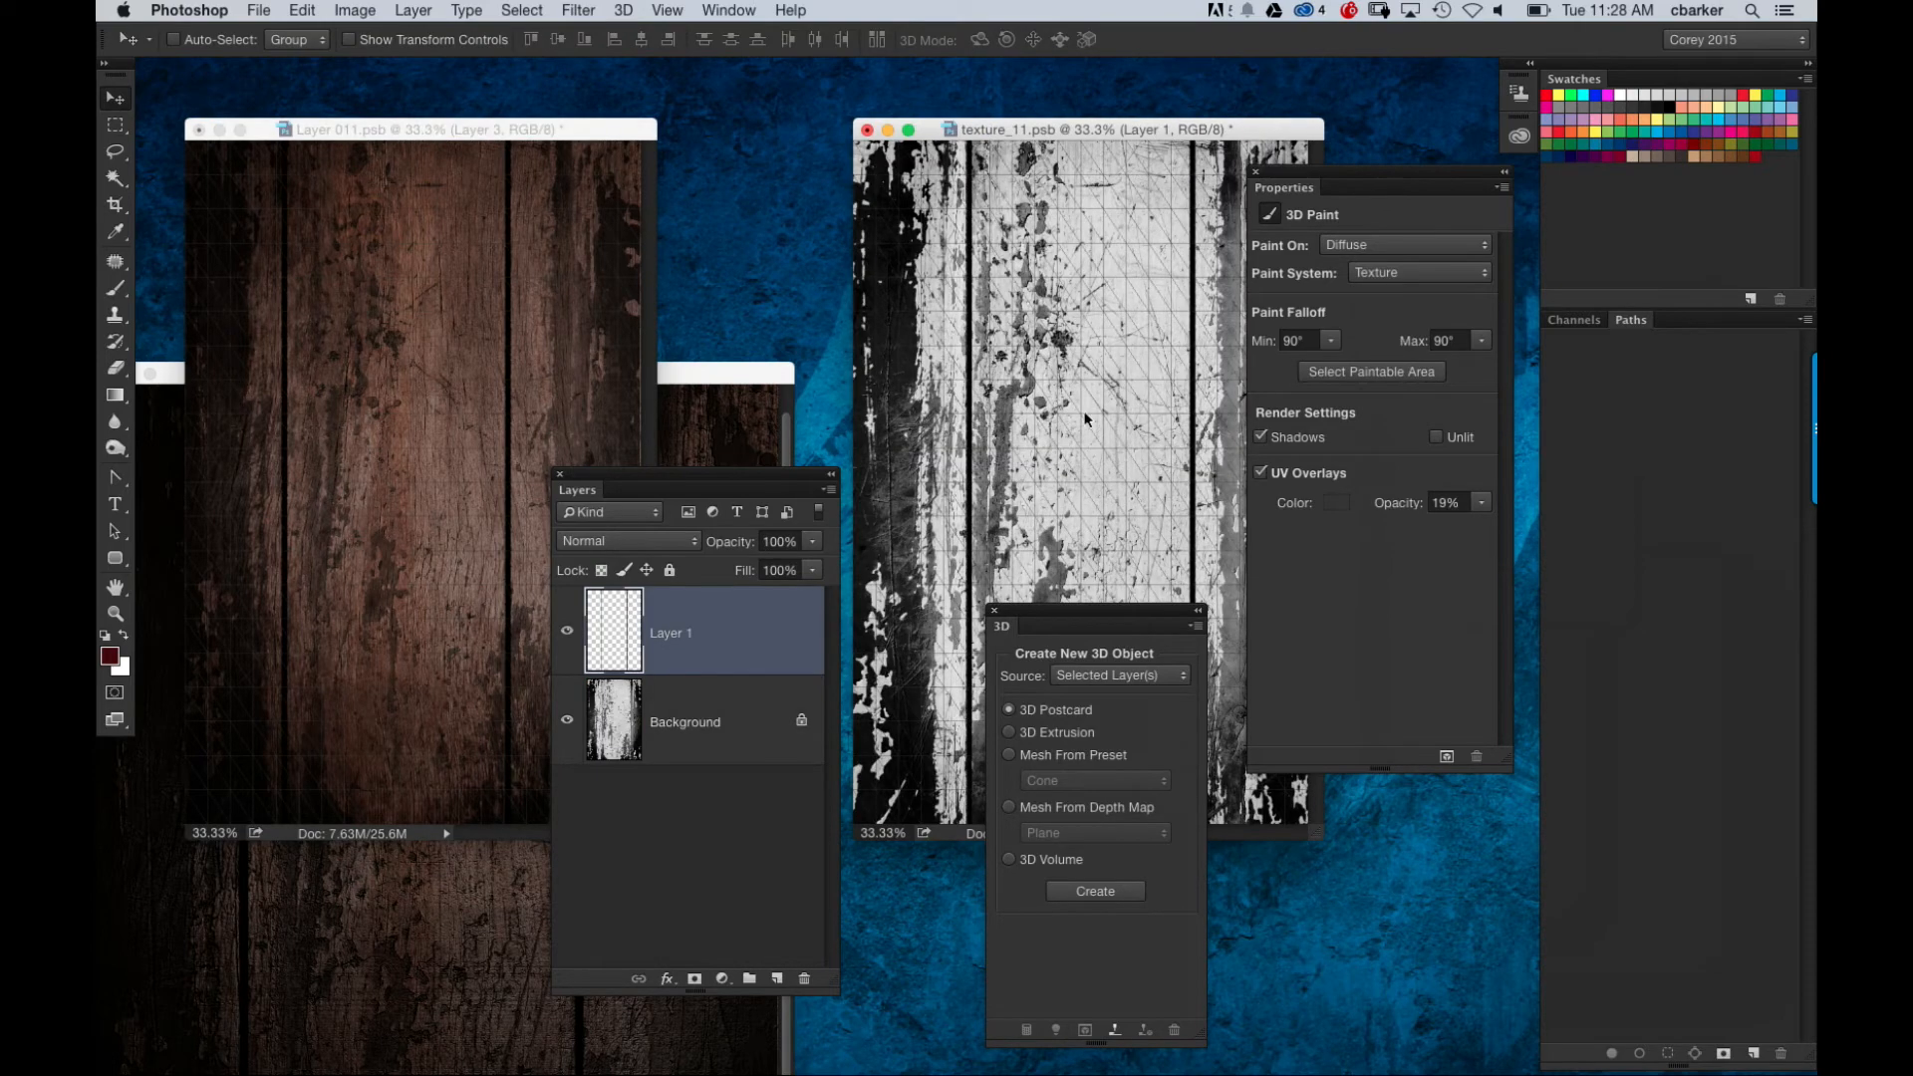
Step: Close the bump and diffuse texture documents, saving the changes to both
{"action": "left_click", "coordinate": [867, 130]}
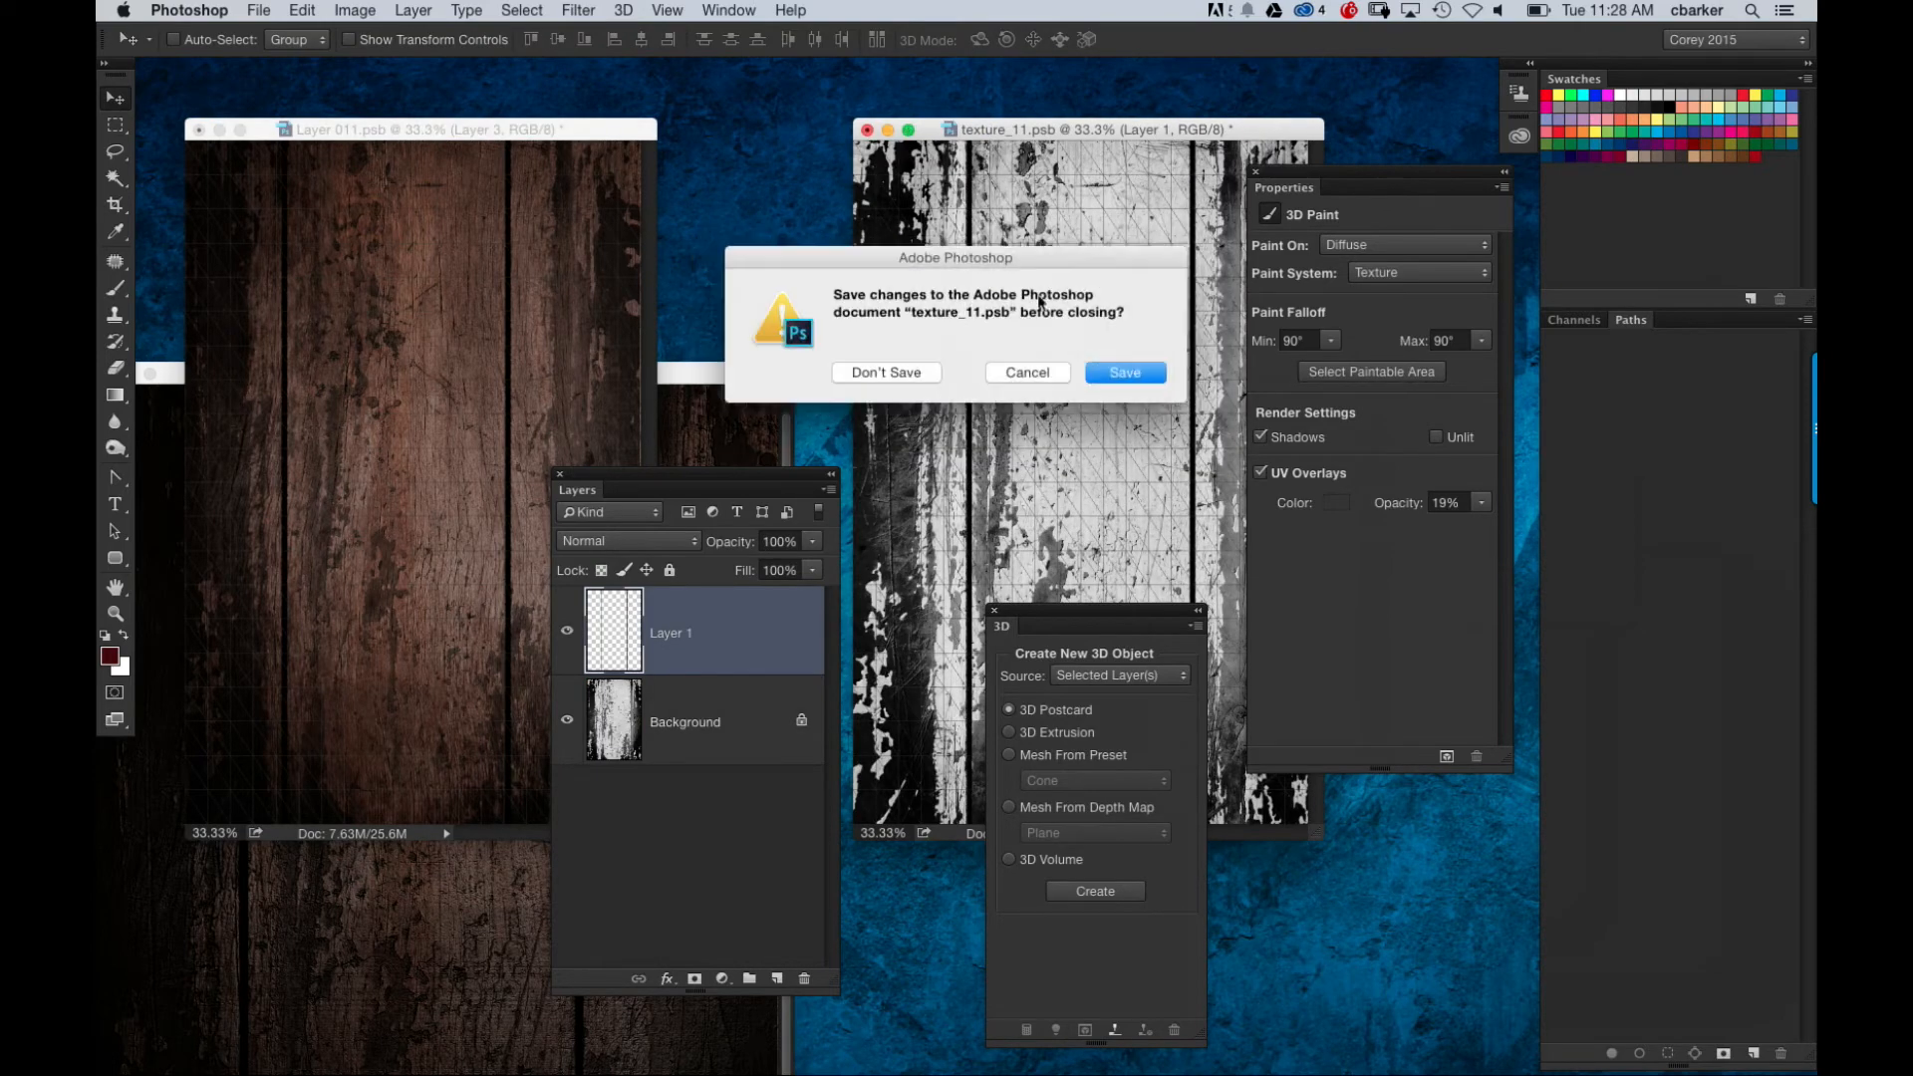
{"action": "left_click", "coordinate": [1134, 375]}
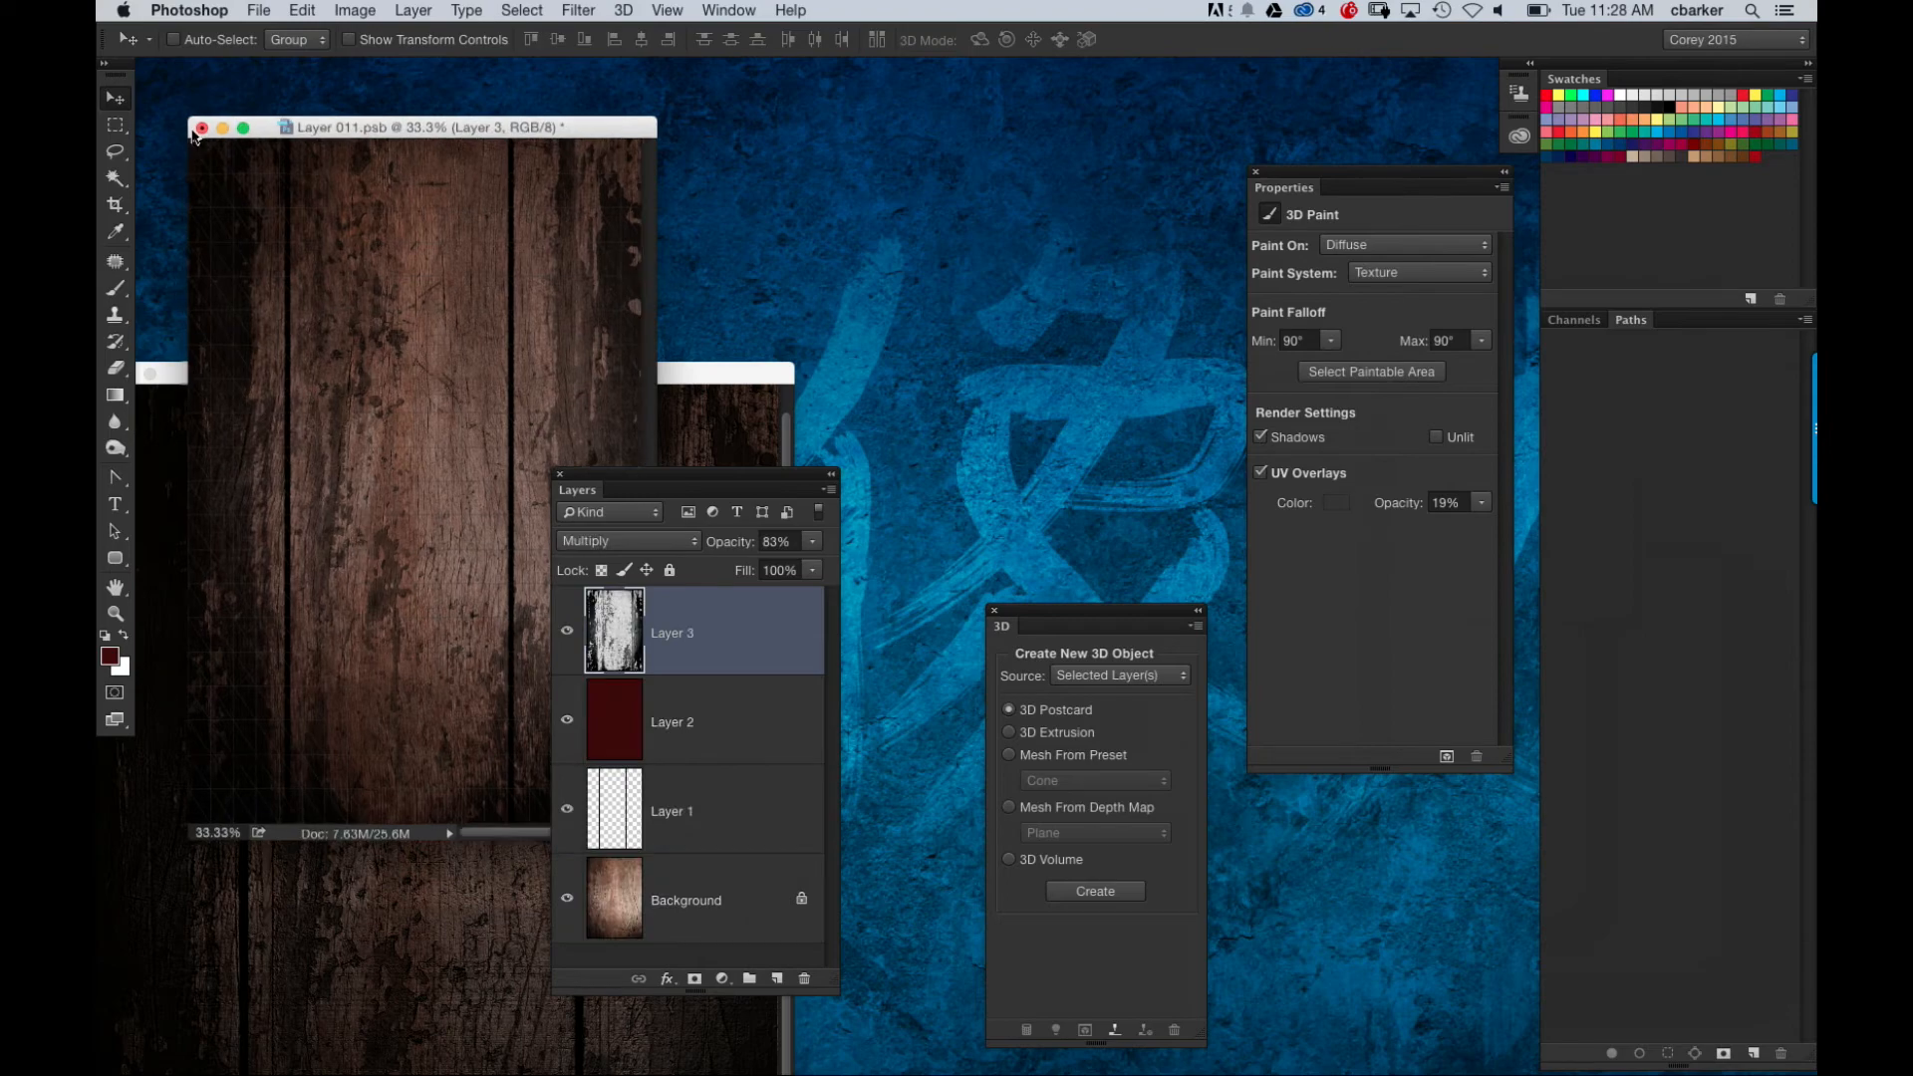
{"action": "left_click", "coordinate": [200, 128]}
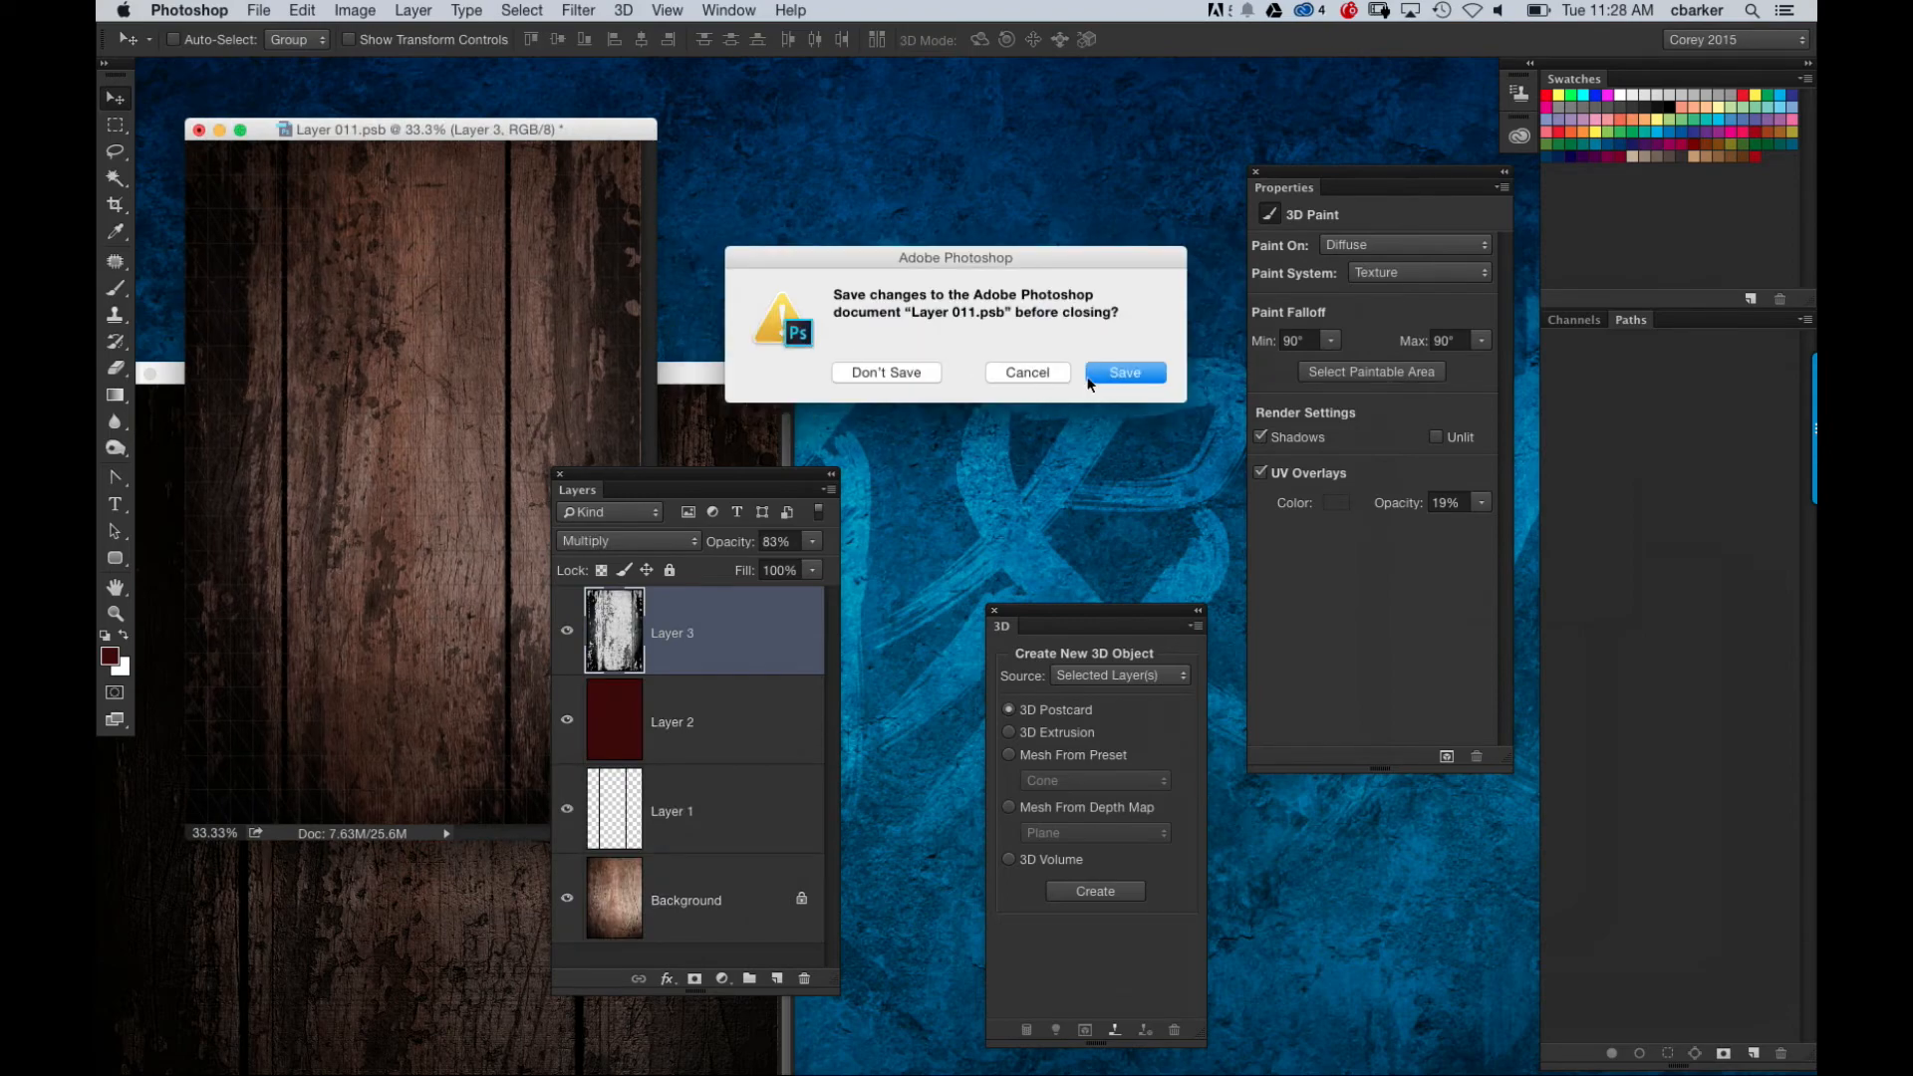
{"action": "left_click", "coordinate": [1121, 373]}
Step: Clear the view of the postcard and slide the point light to the upper end of the right-hand plank gap
{"action": "left_click_drag", "start_coordinate": [774, 366], "coordinate": [1049, 172]}
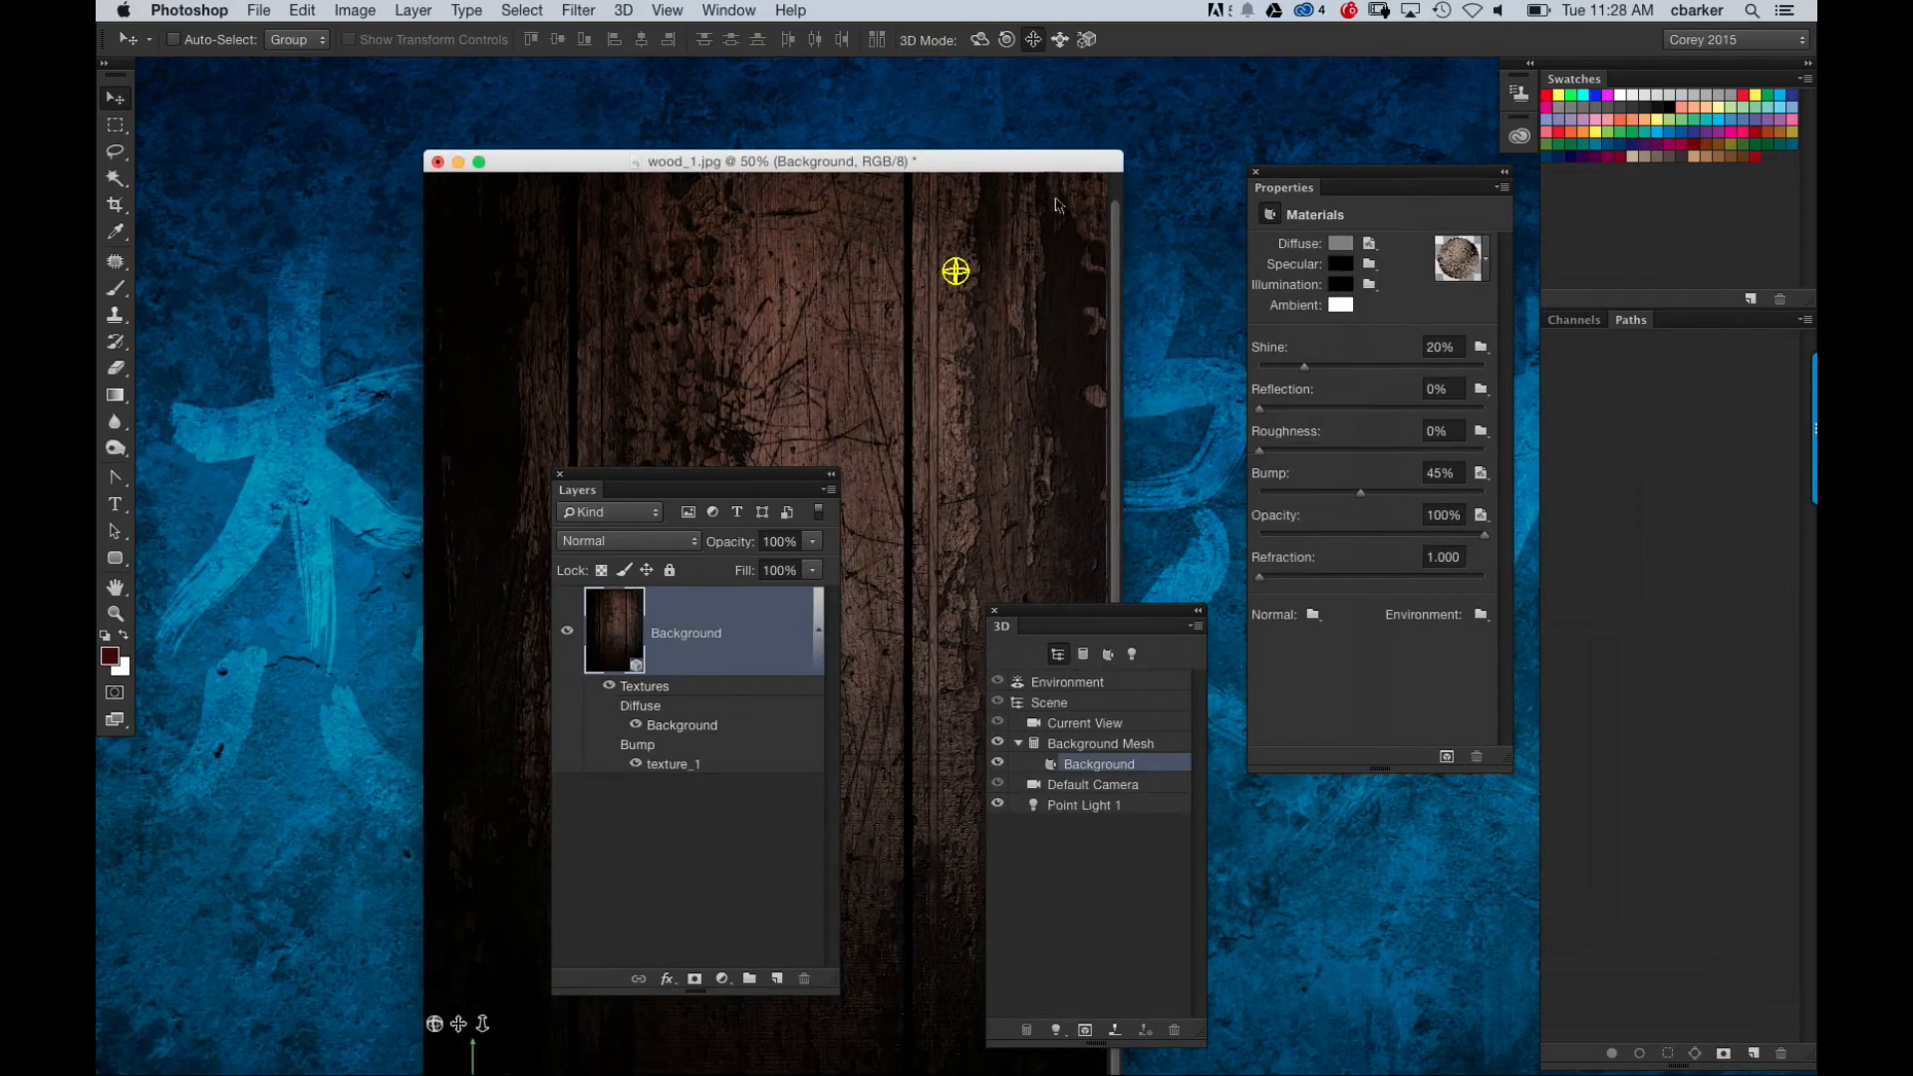
{"action": "left_click_drag", "start_coordinate": [789, 484], "coordinate": [1461, 697]}
{"action": "left_click_drag", "start_coordinate": [806, 152], "coordinate": [626, 66]}
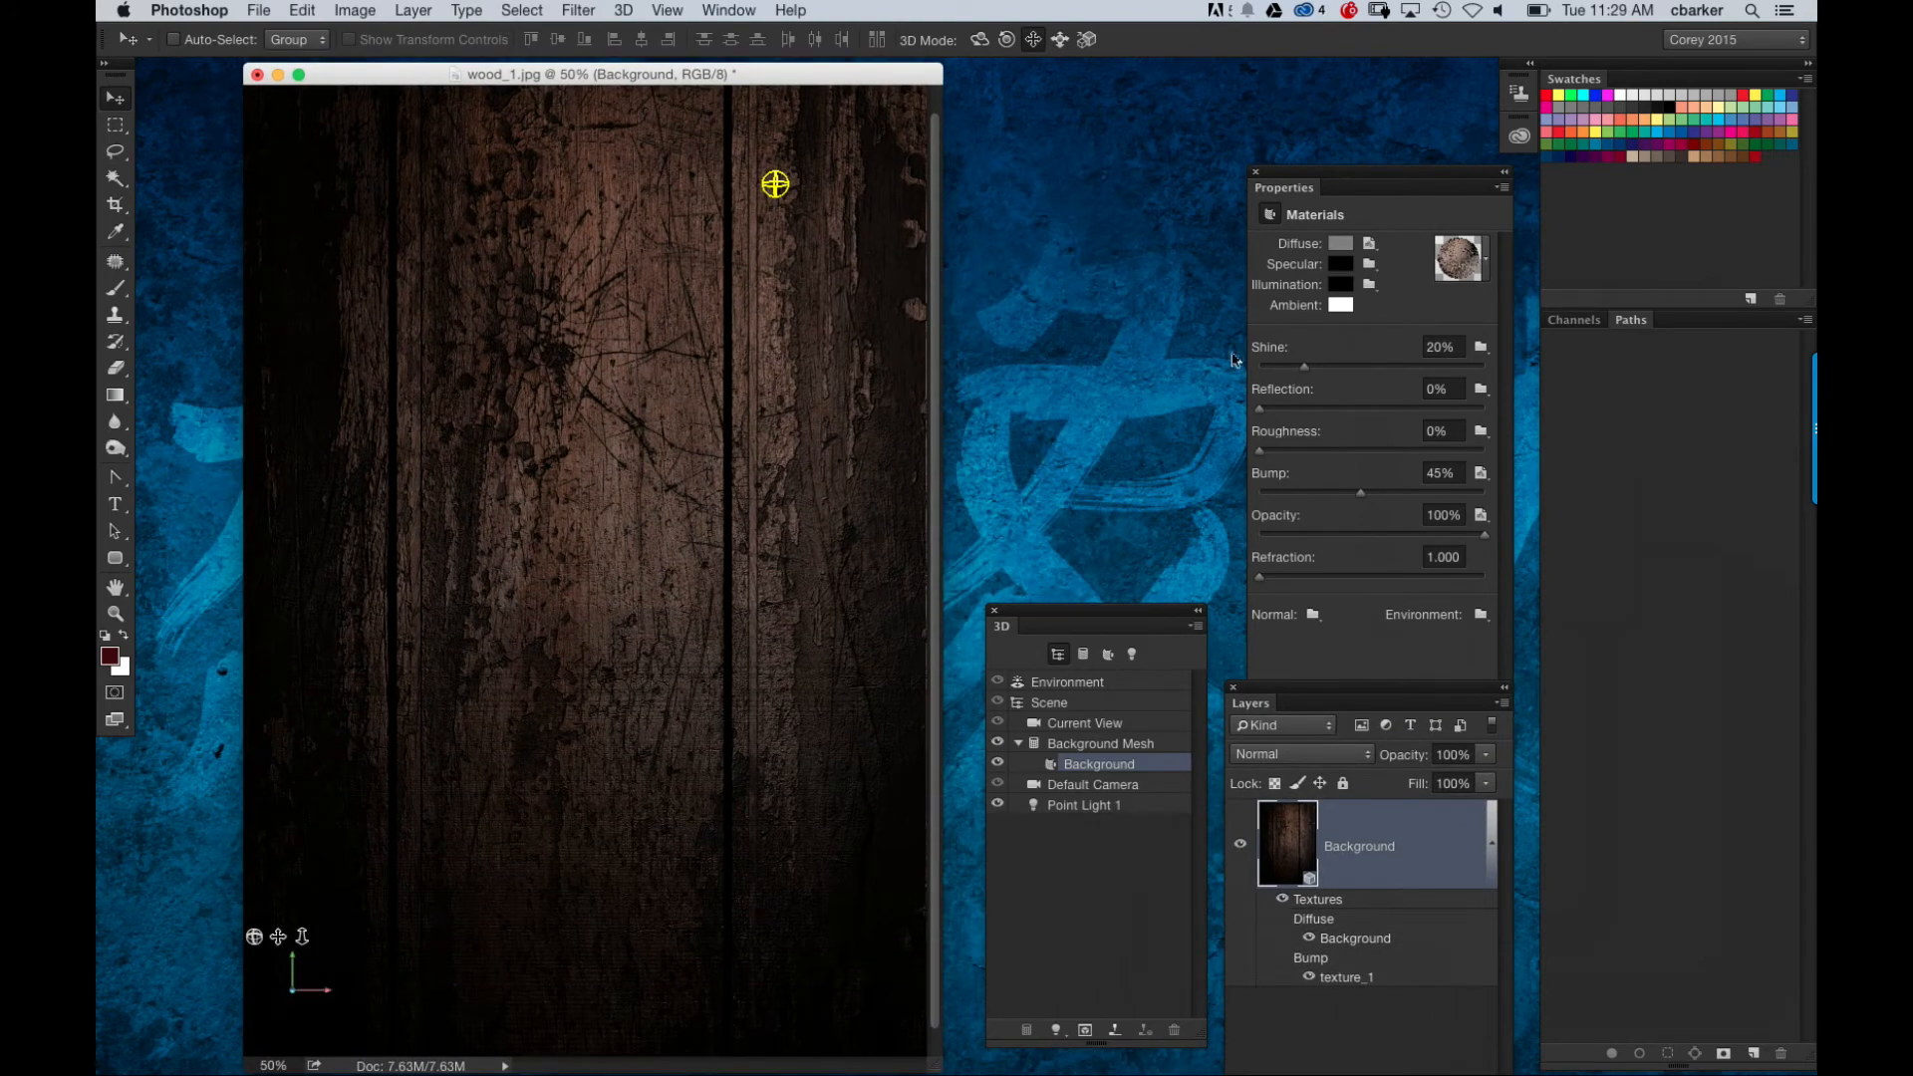
{"action": "left_click", "coordinate": [1061, 38]}
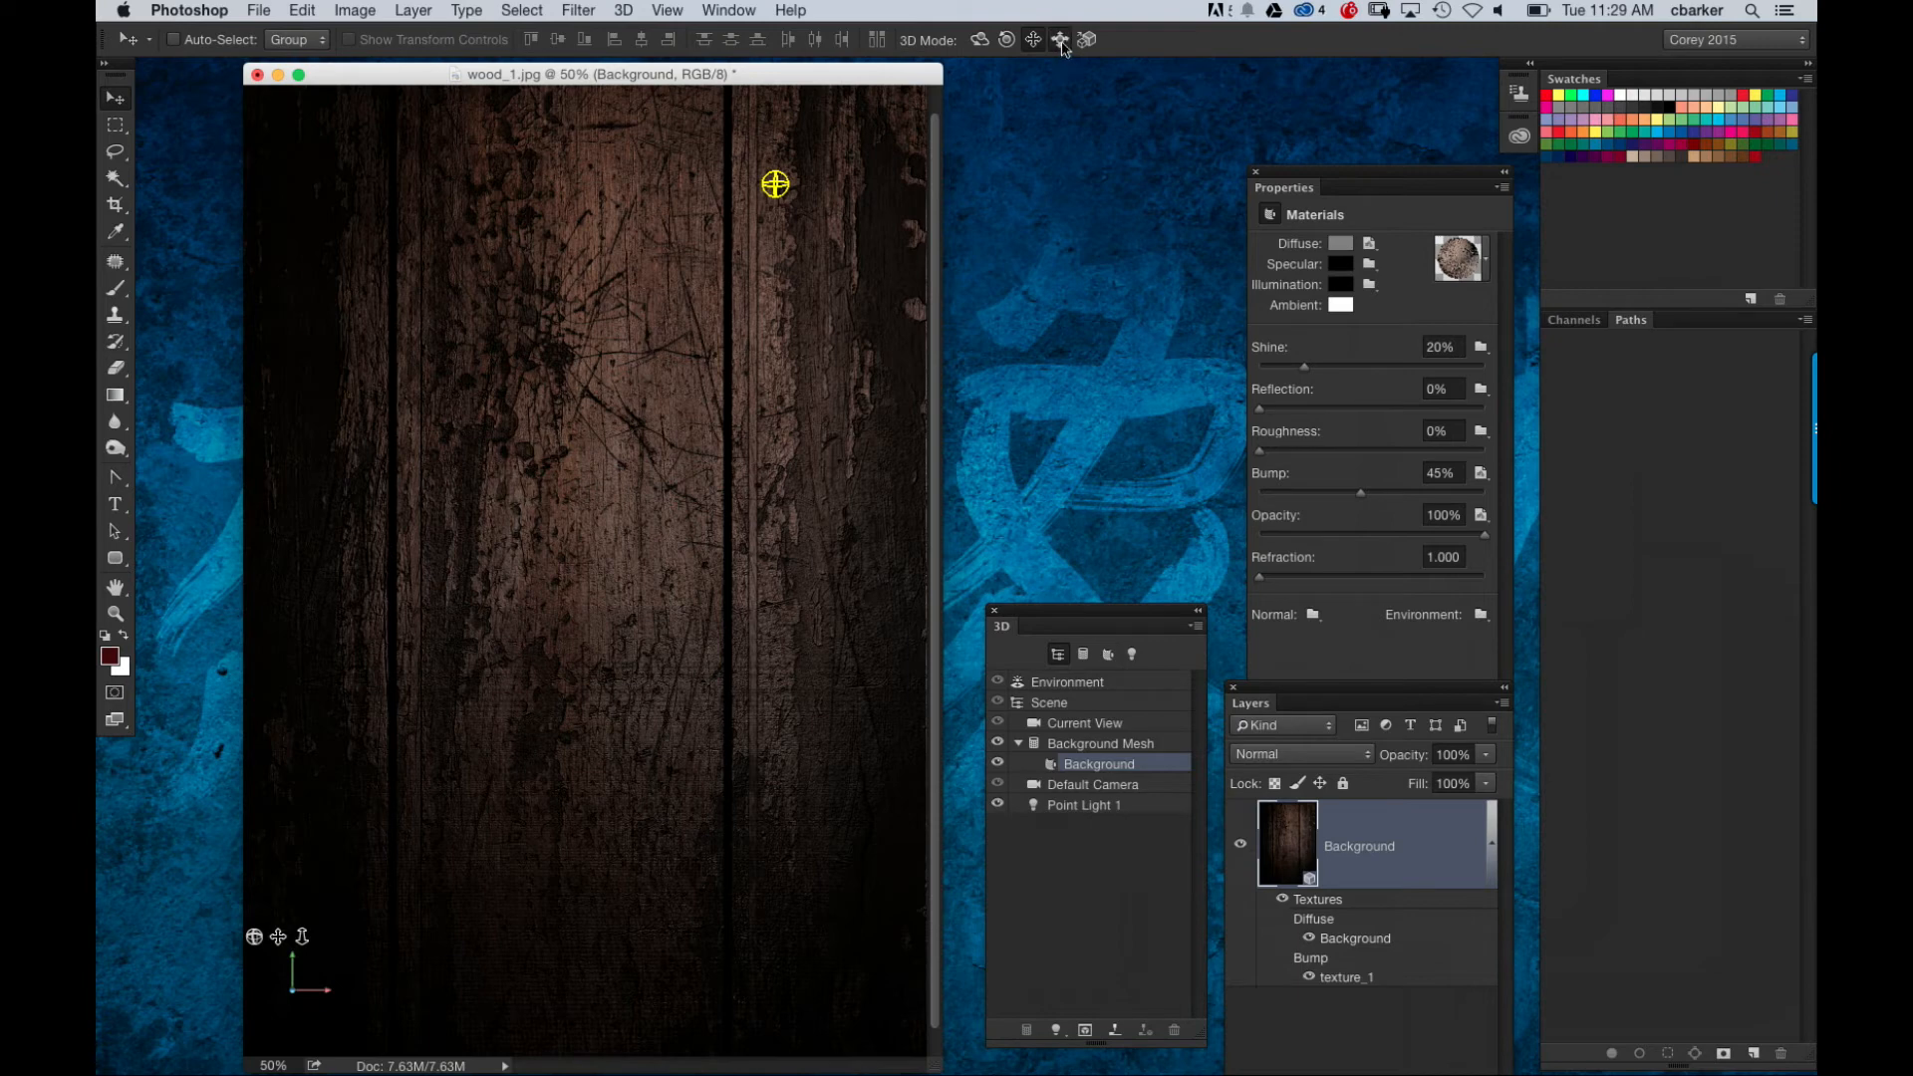
{"action": "left_click", "coordinate": [1133, 653]}
{"action": "left_click_drag", "start_coordinate": [863, 583], "coordinate": [808, 690]}
Step: Orbit the Current View camera to tilt the wood postcard and slide in closer to its right-hand plank gap
{"action": "left_click", "coordinate": [981, 40]}
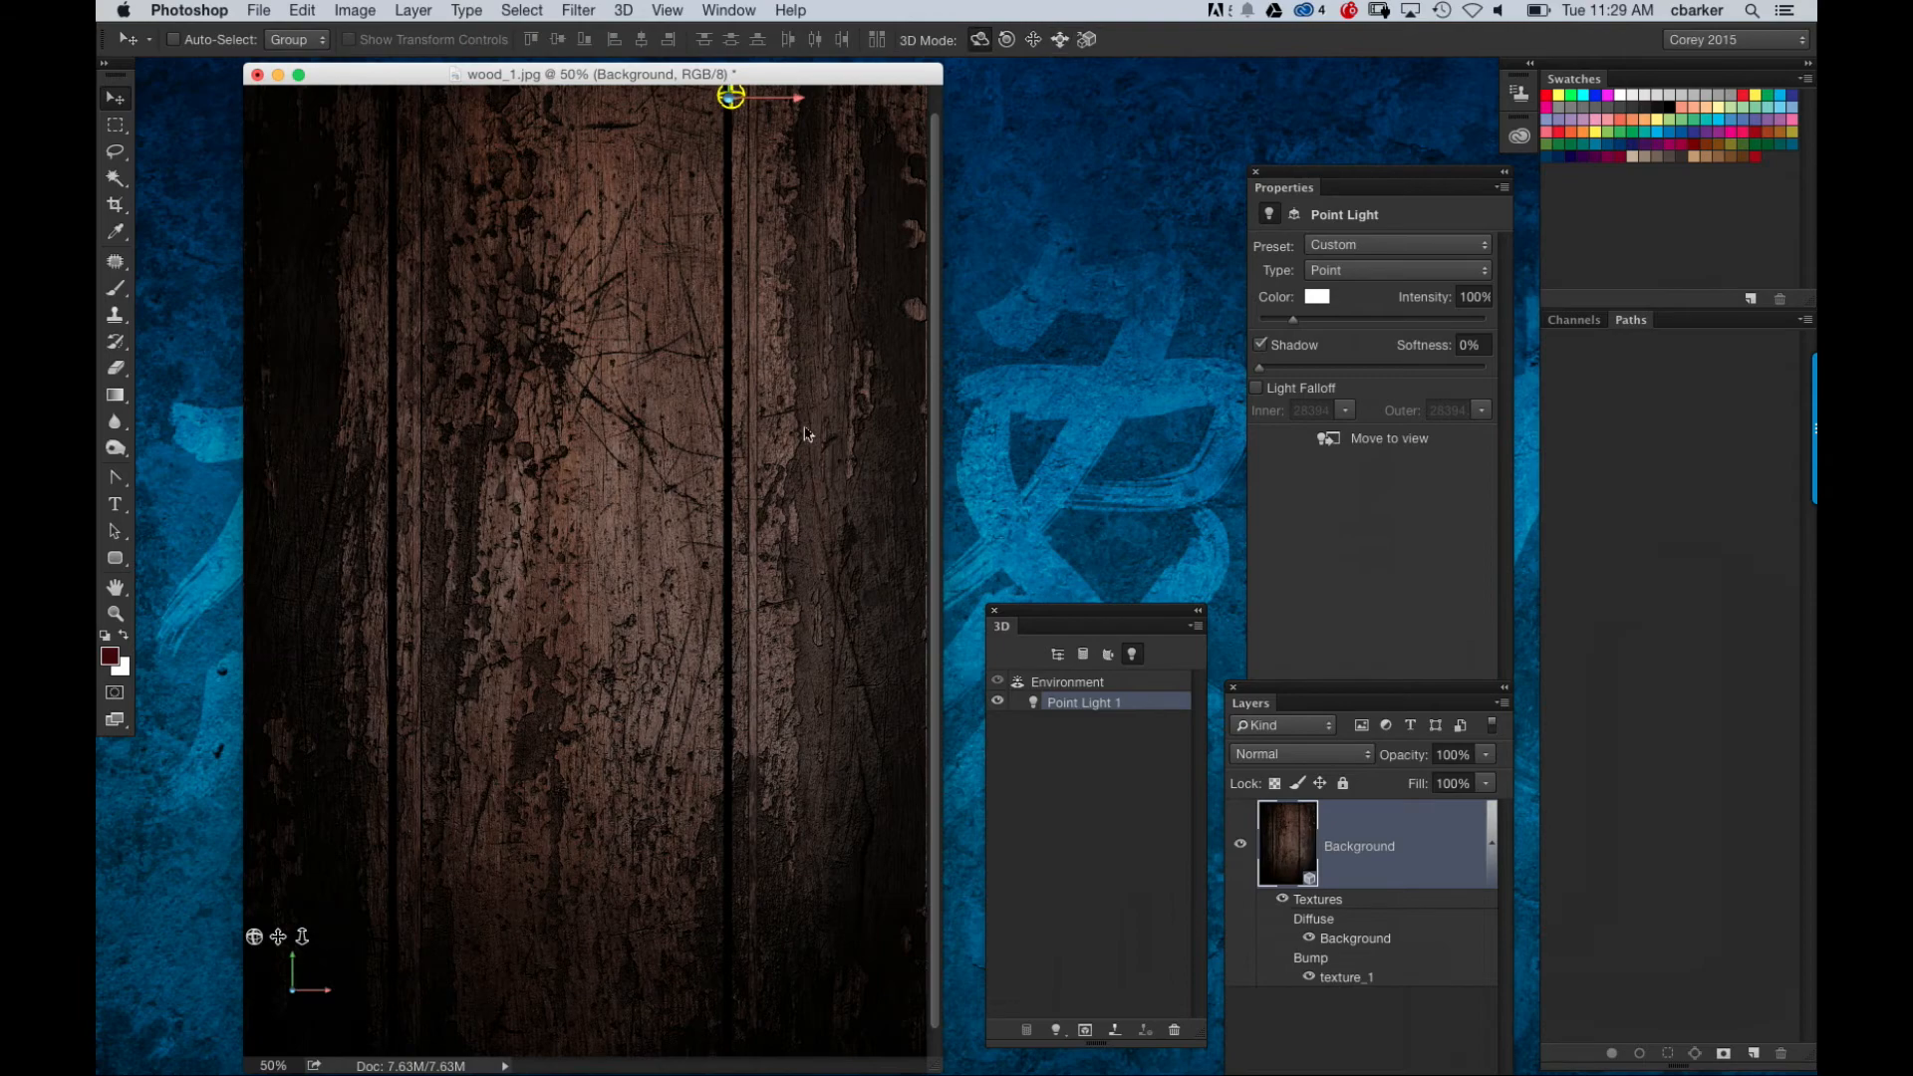
{"action": "left_click", "coordinate": [805, 430]}
{"action": "left_click", "coordinate": [1079, 729]}
{"action": "left_click_drag", "start_coordinate": [809, 658], "coordinate": [735, 524]}
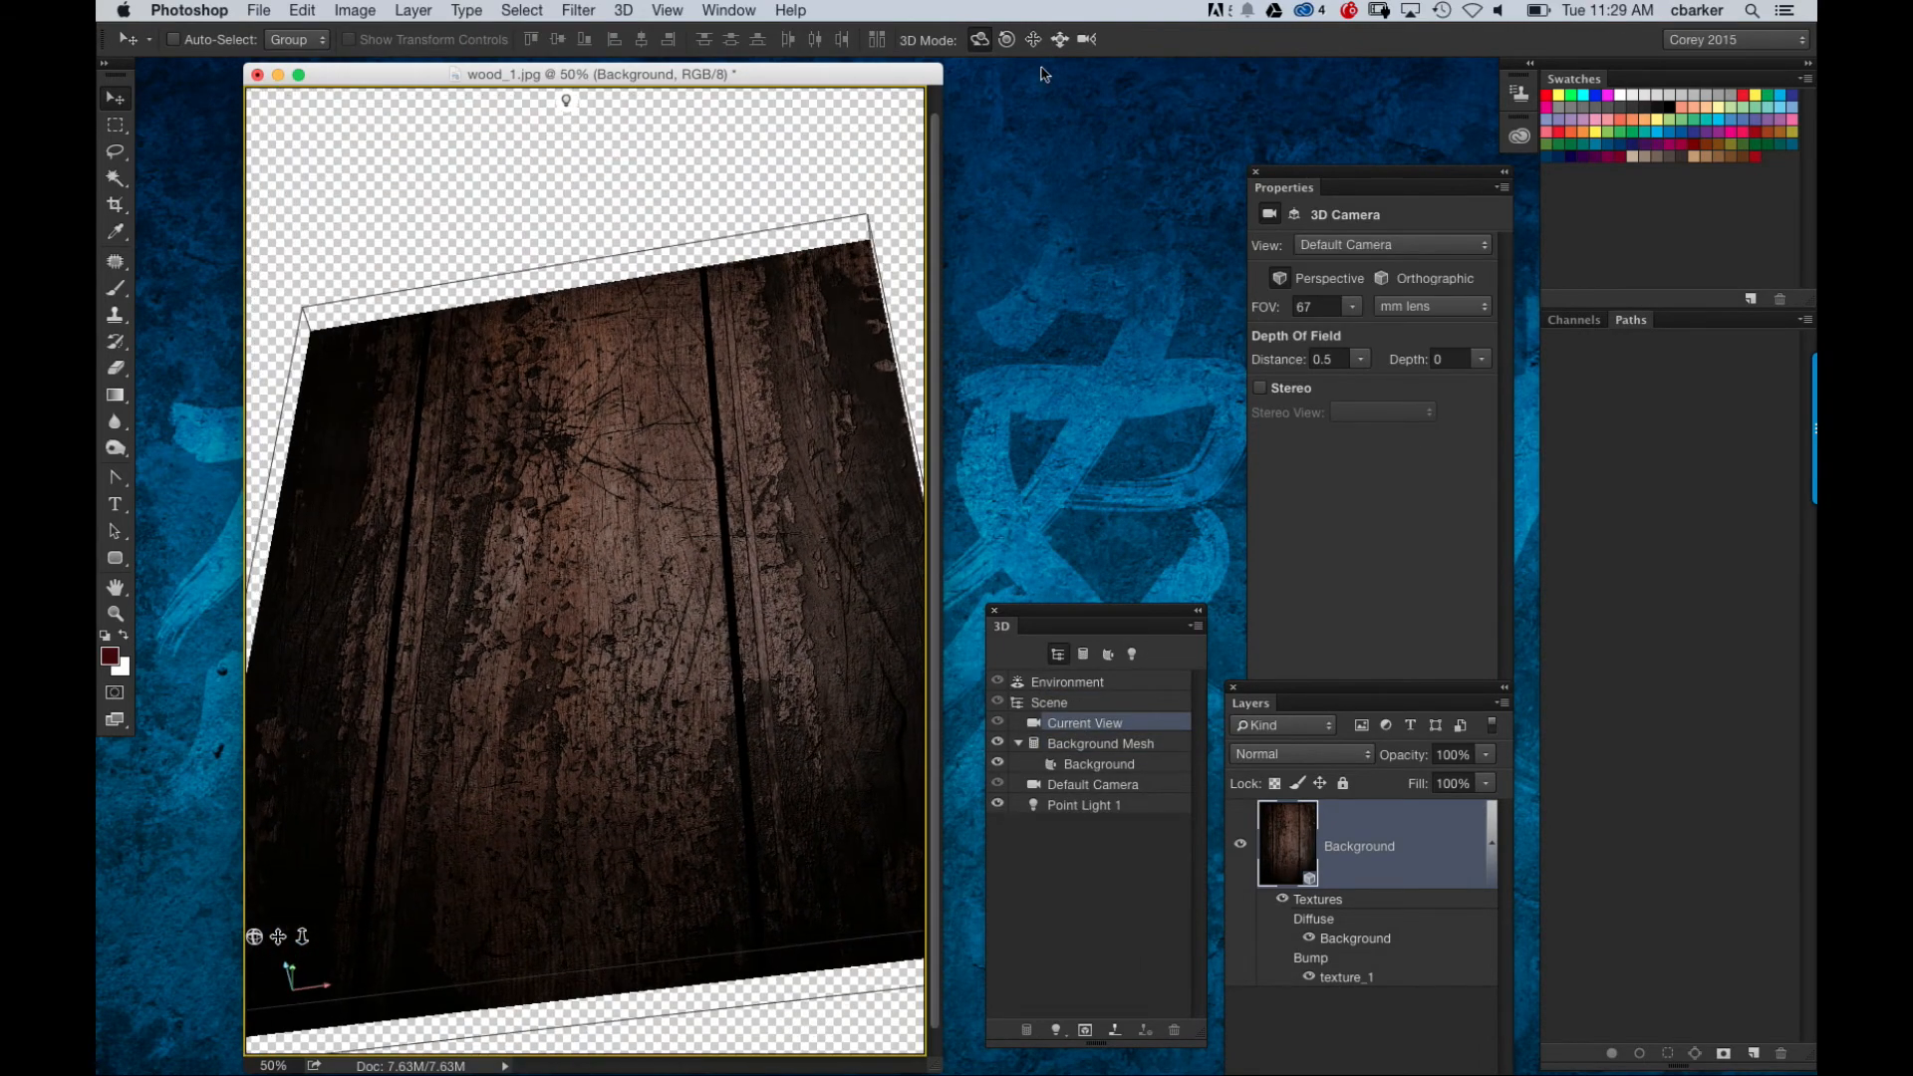
{"action": "left_click", "coordinate": [1060, 40]}
{"action": "left_click_drag", "start_coordinate": [886, 230], "coordinate": [719, 787]}
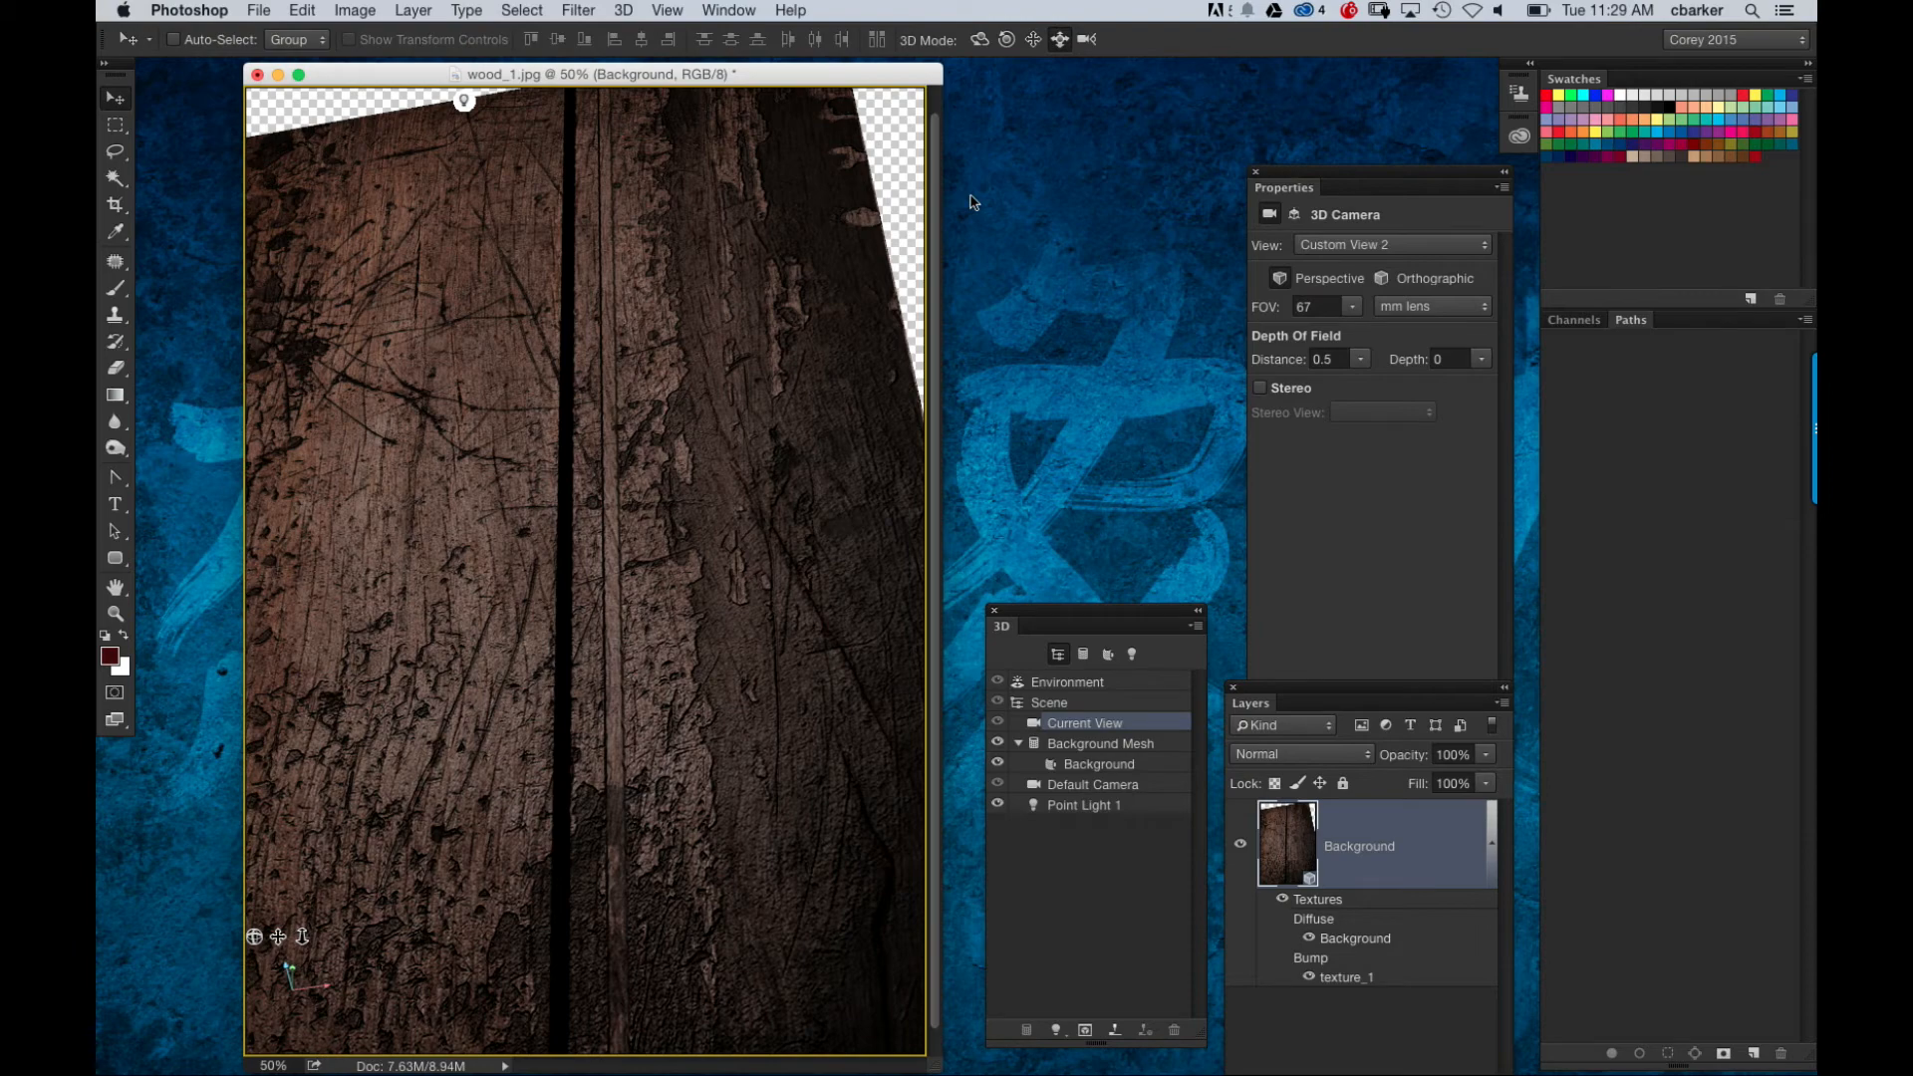
Step: Raise Point Light 1's intensity to 125%
{"action": "left_click", "coordinate": [1132, 654]}
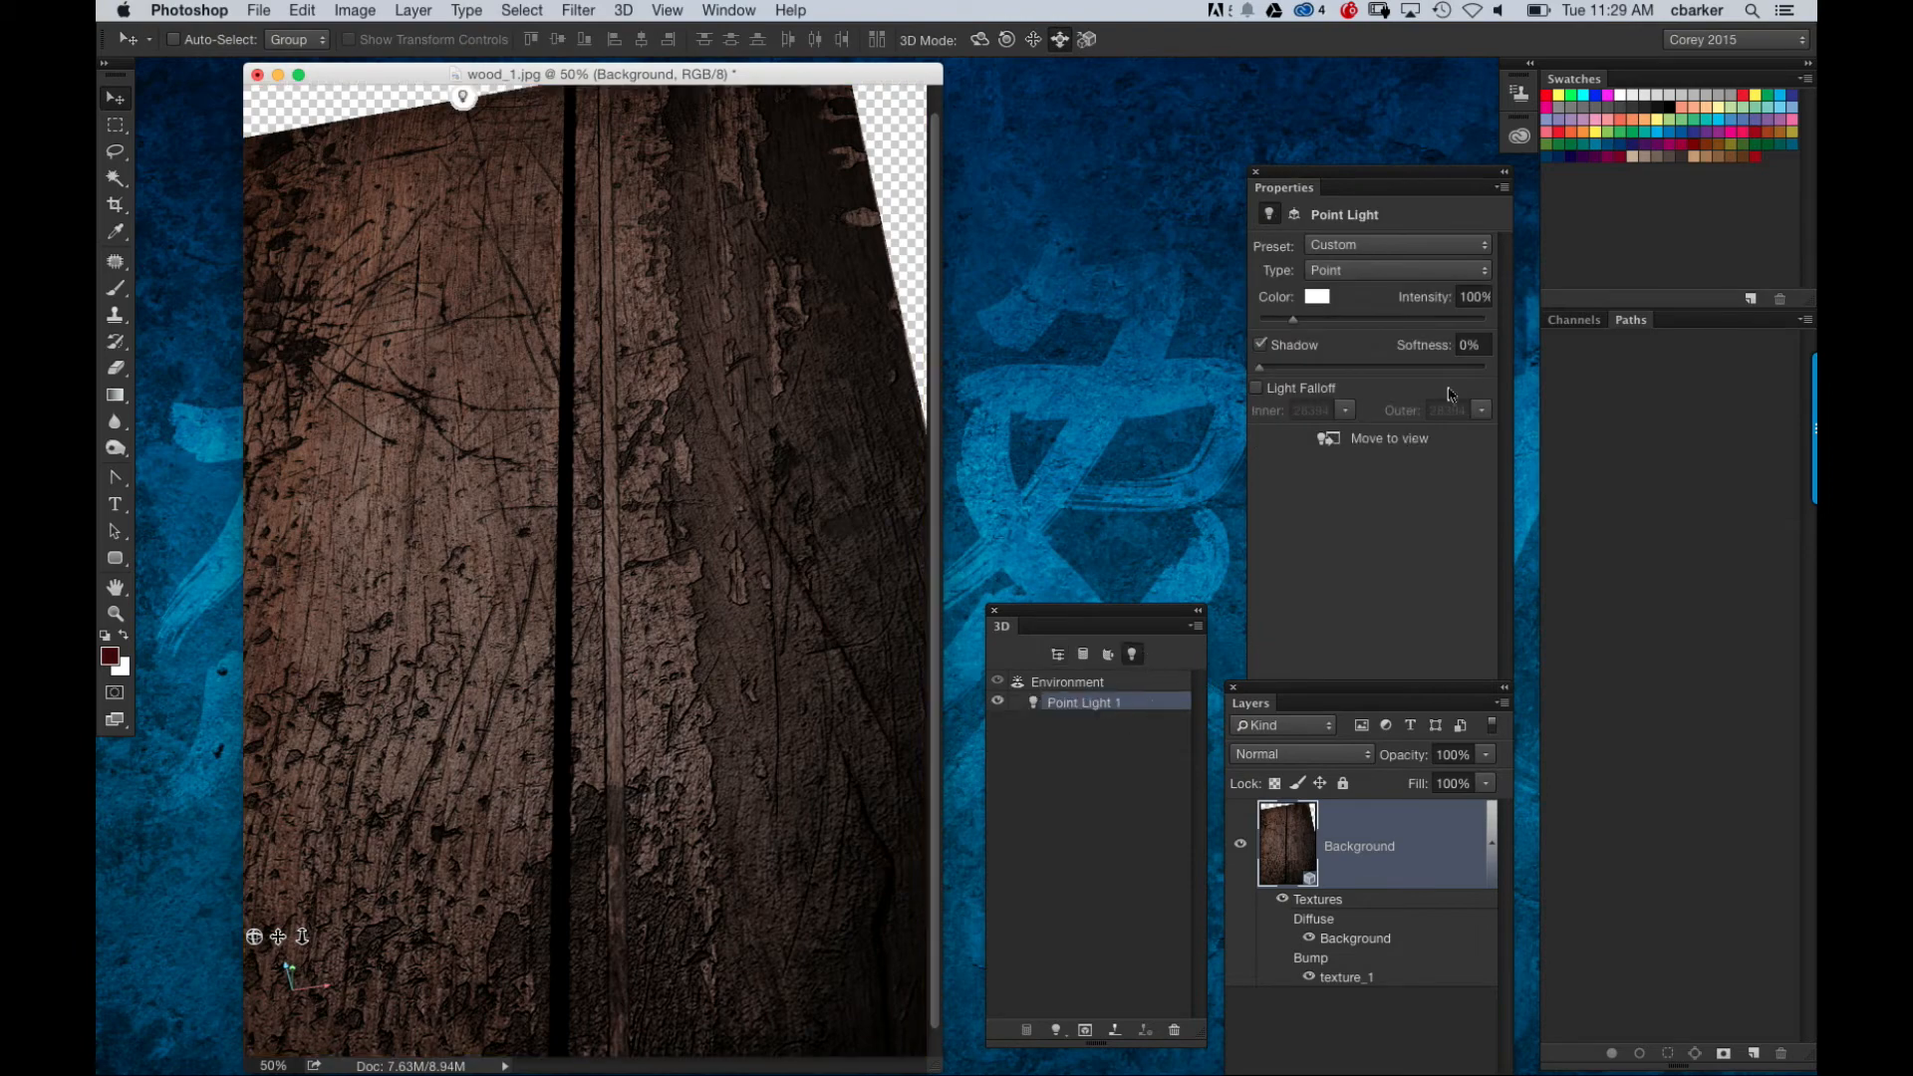
{"action": "left_click", "coordinate": [1469, 345]}
{"action": "left_click_drag", "start_coordinate": [1438, 306], "coordinate": [1461, 302]}
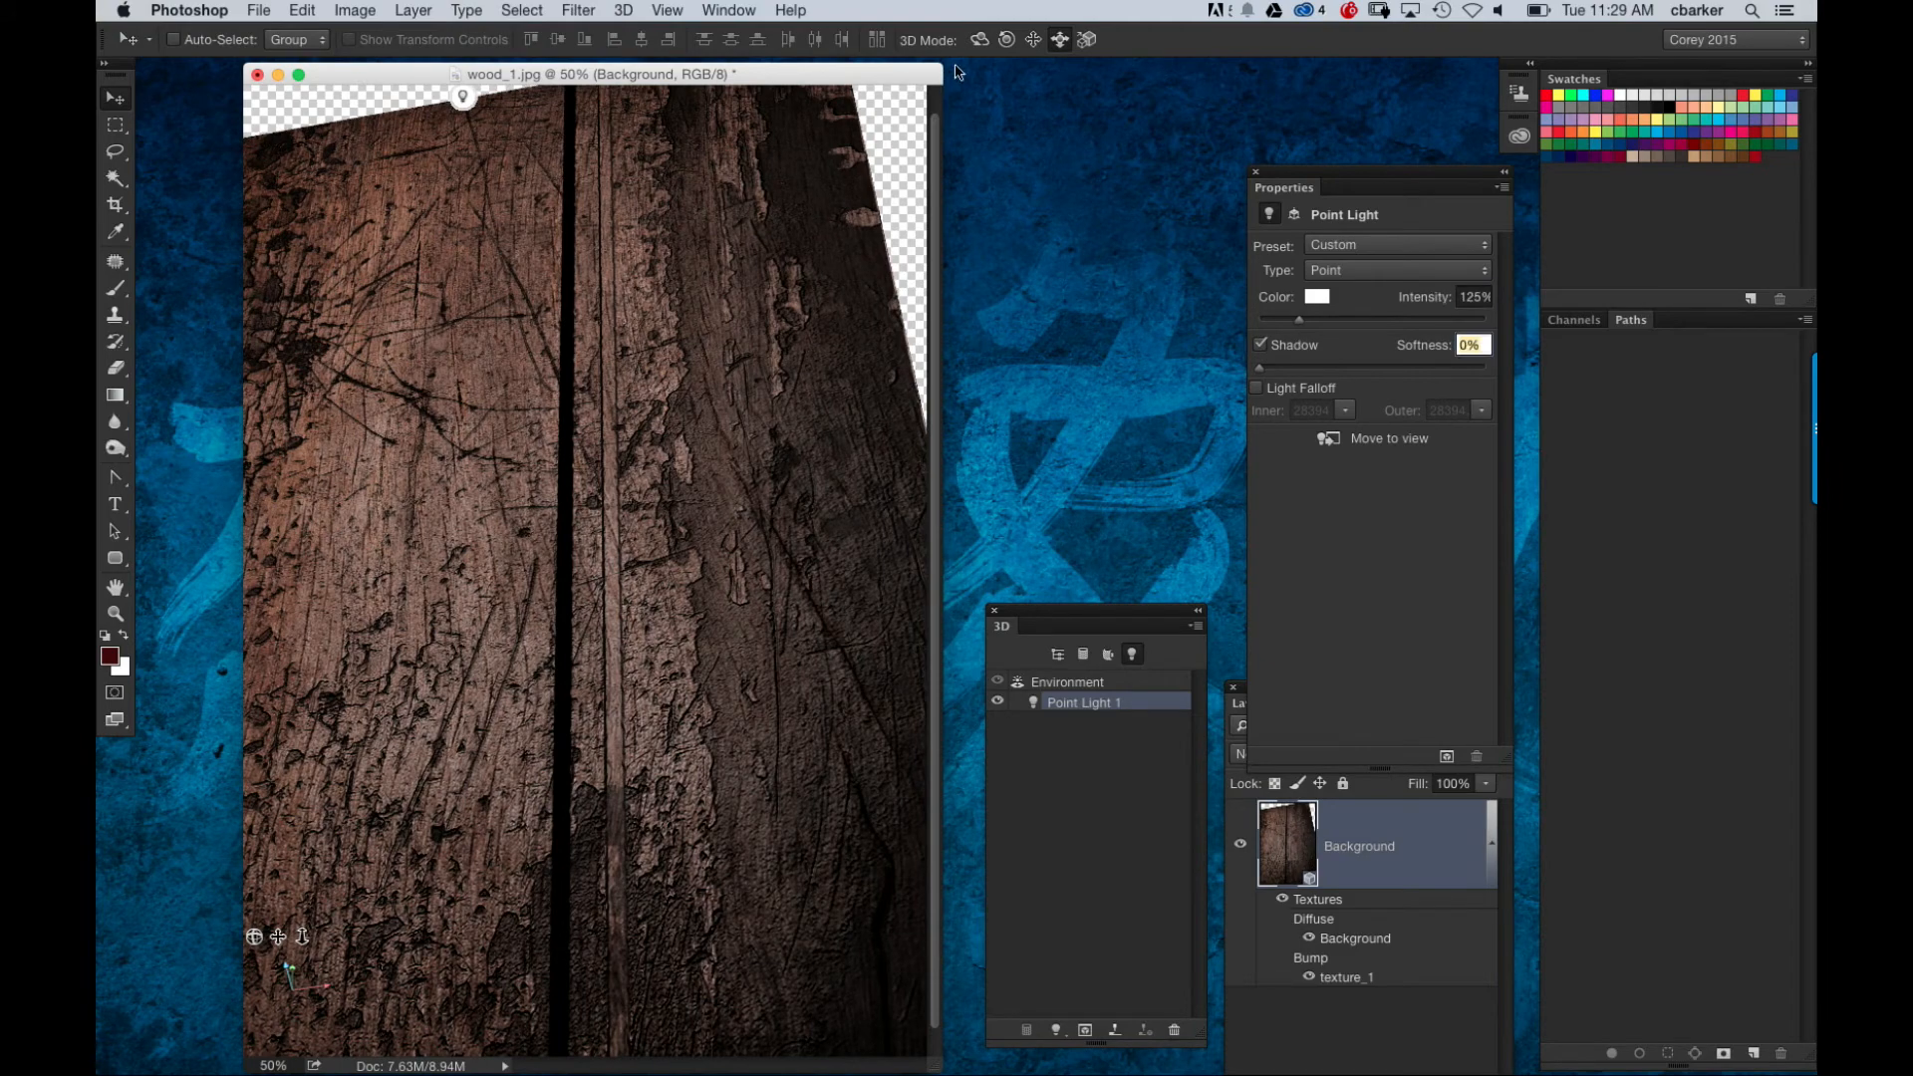
Step: Switch to Finder and preview gate_image.jpg from the Old Wood Gate 3D folder inside january new
{"action": "left_click", "coordinate": [1691, 299]}
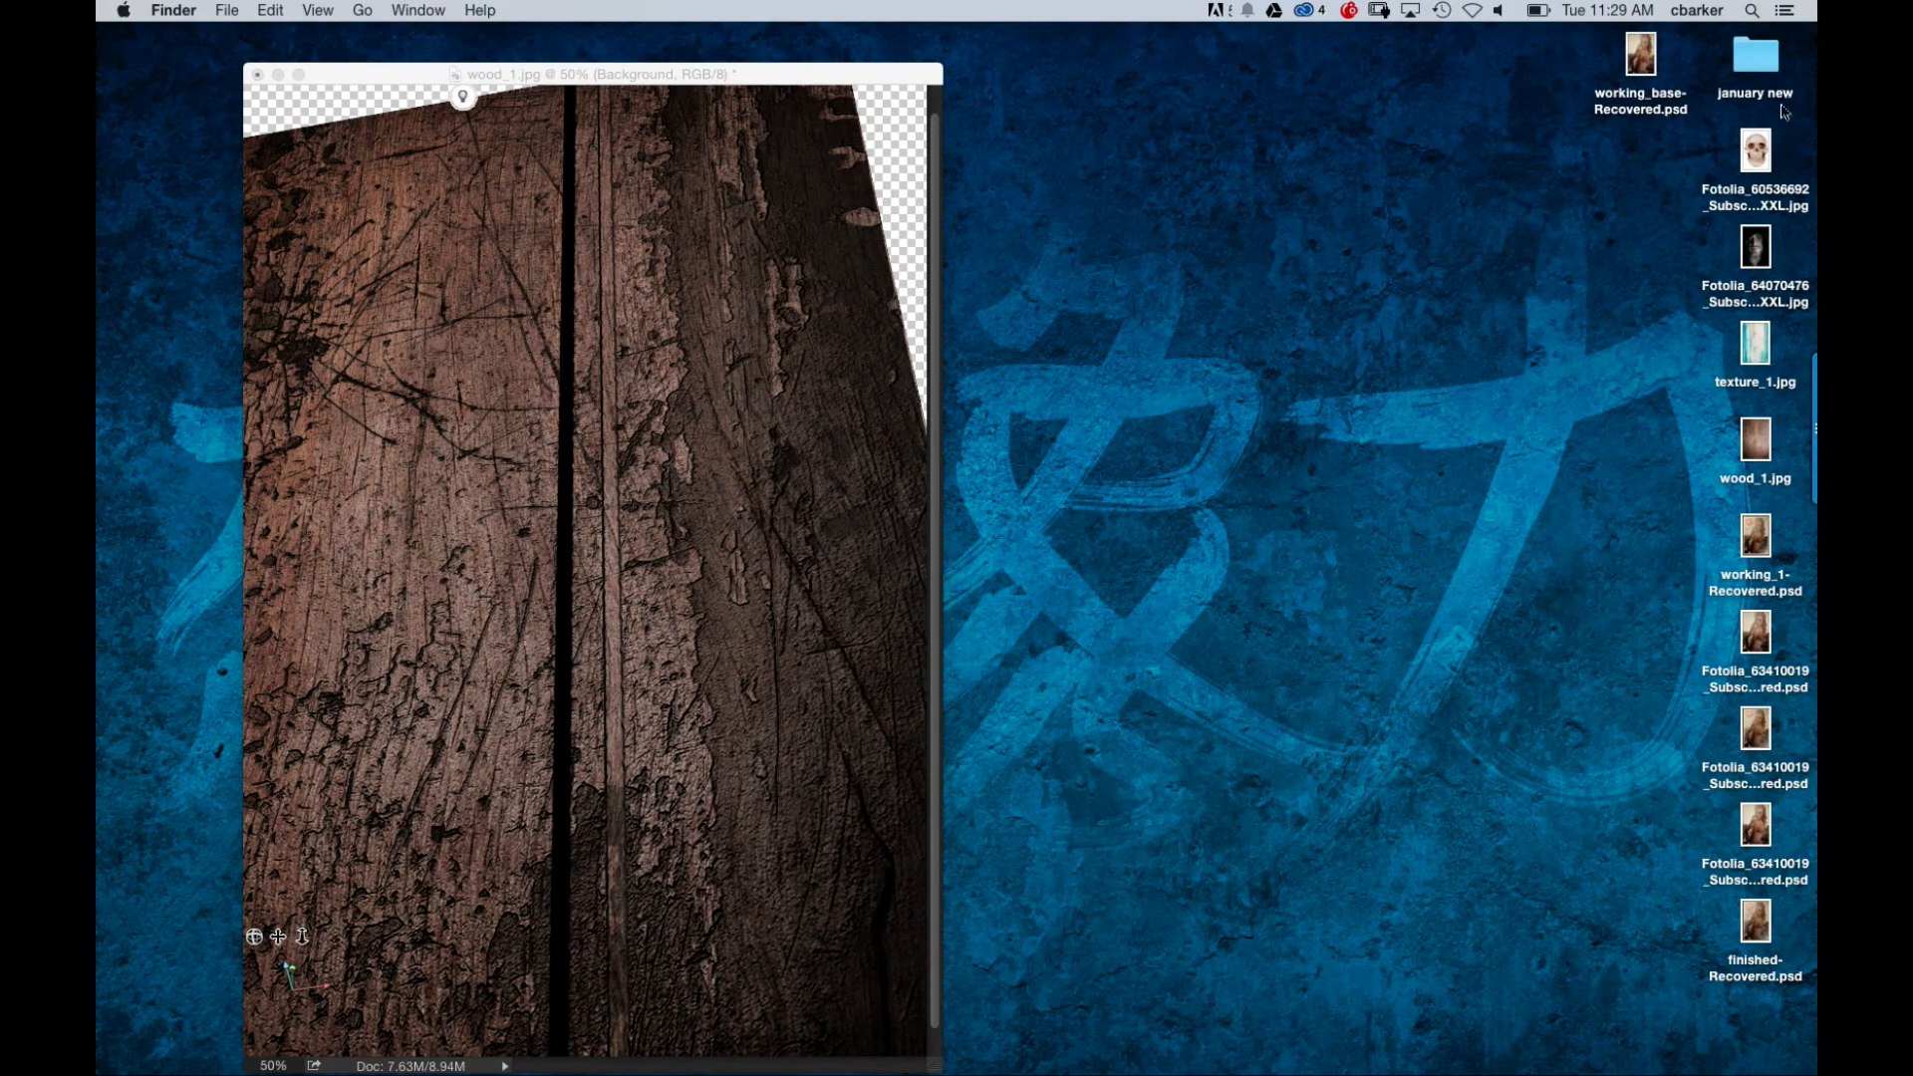
{"action": "double_click", "coordinate": [1756, 58]}
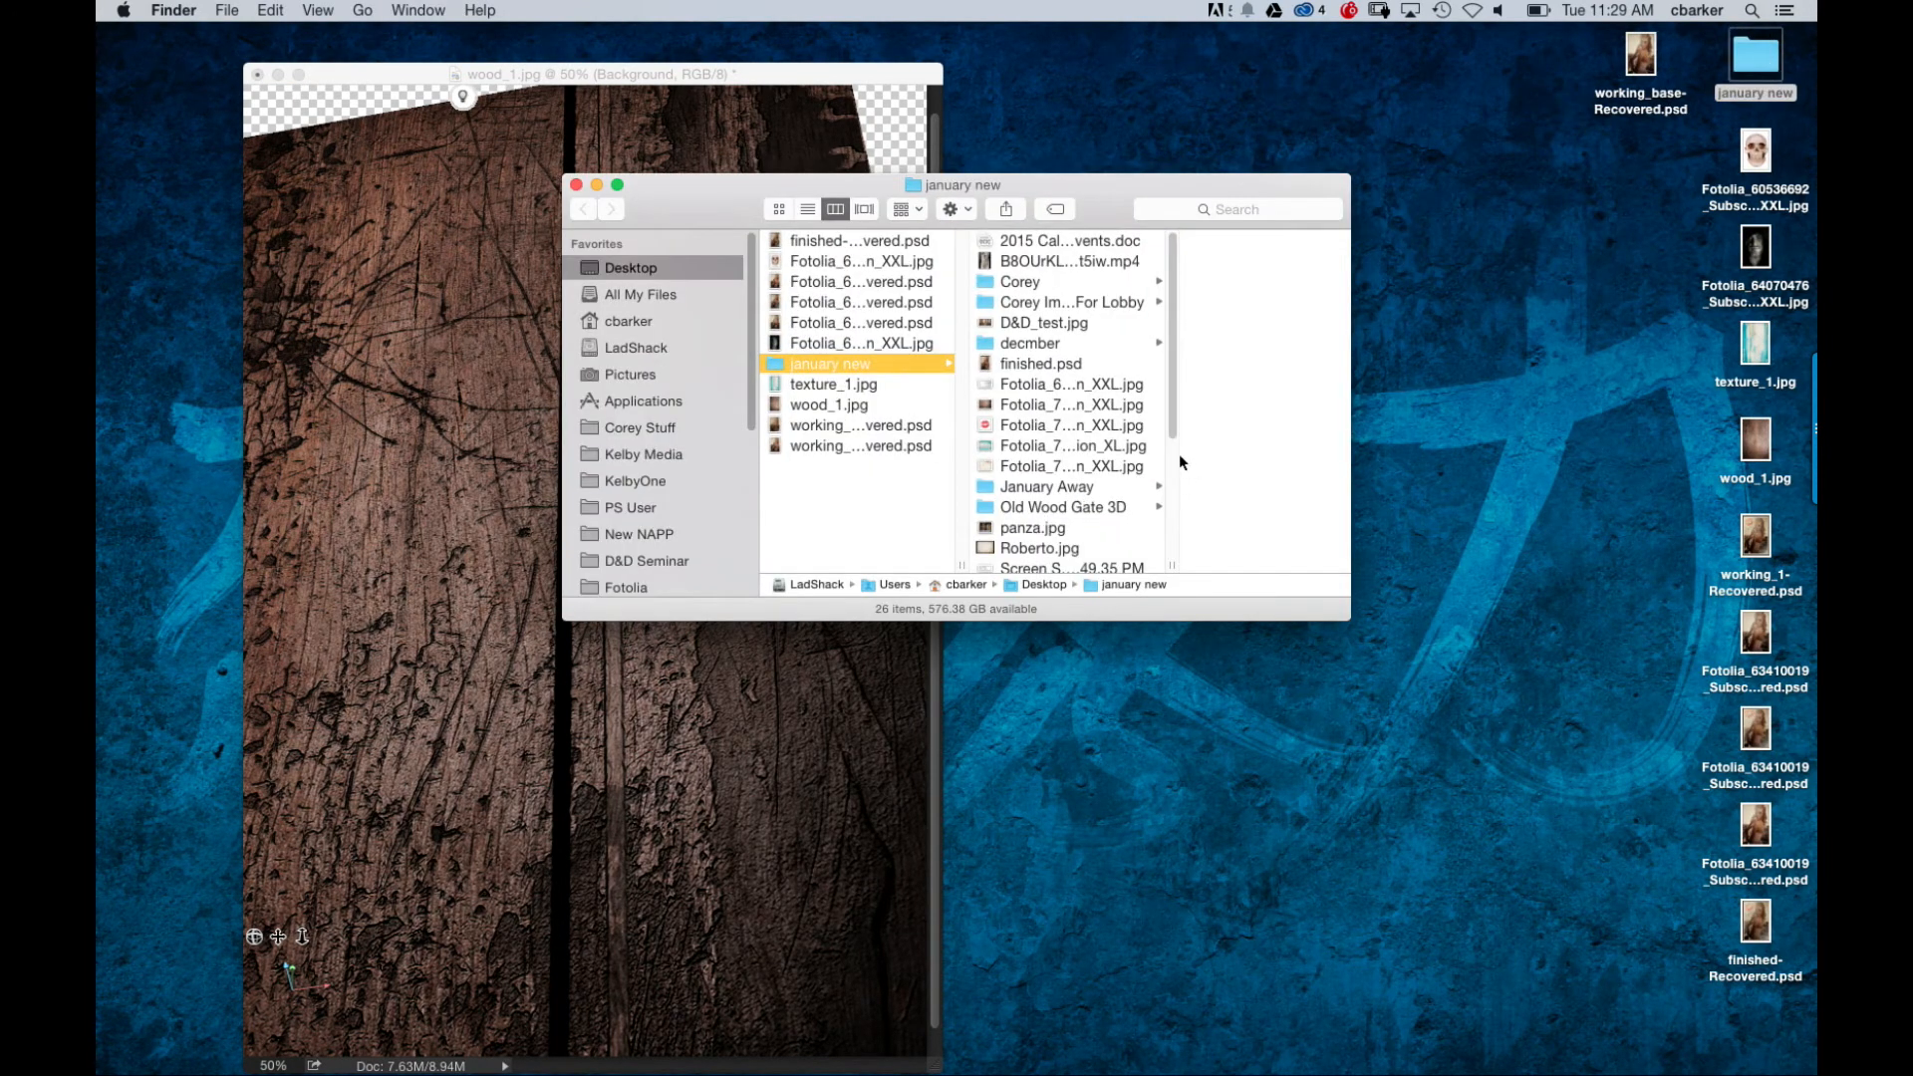
{"action": "left_click", "coordinate": [1129, 508]}
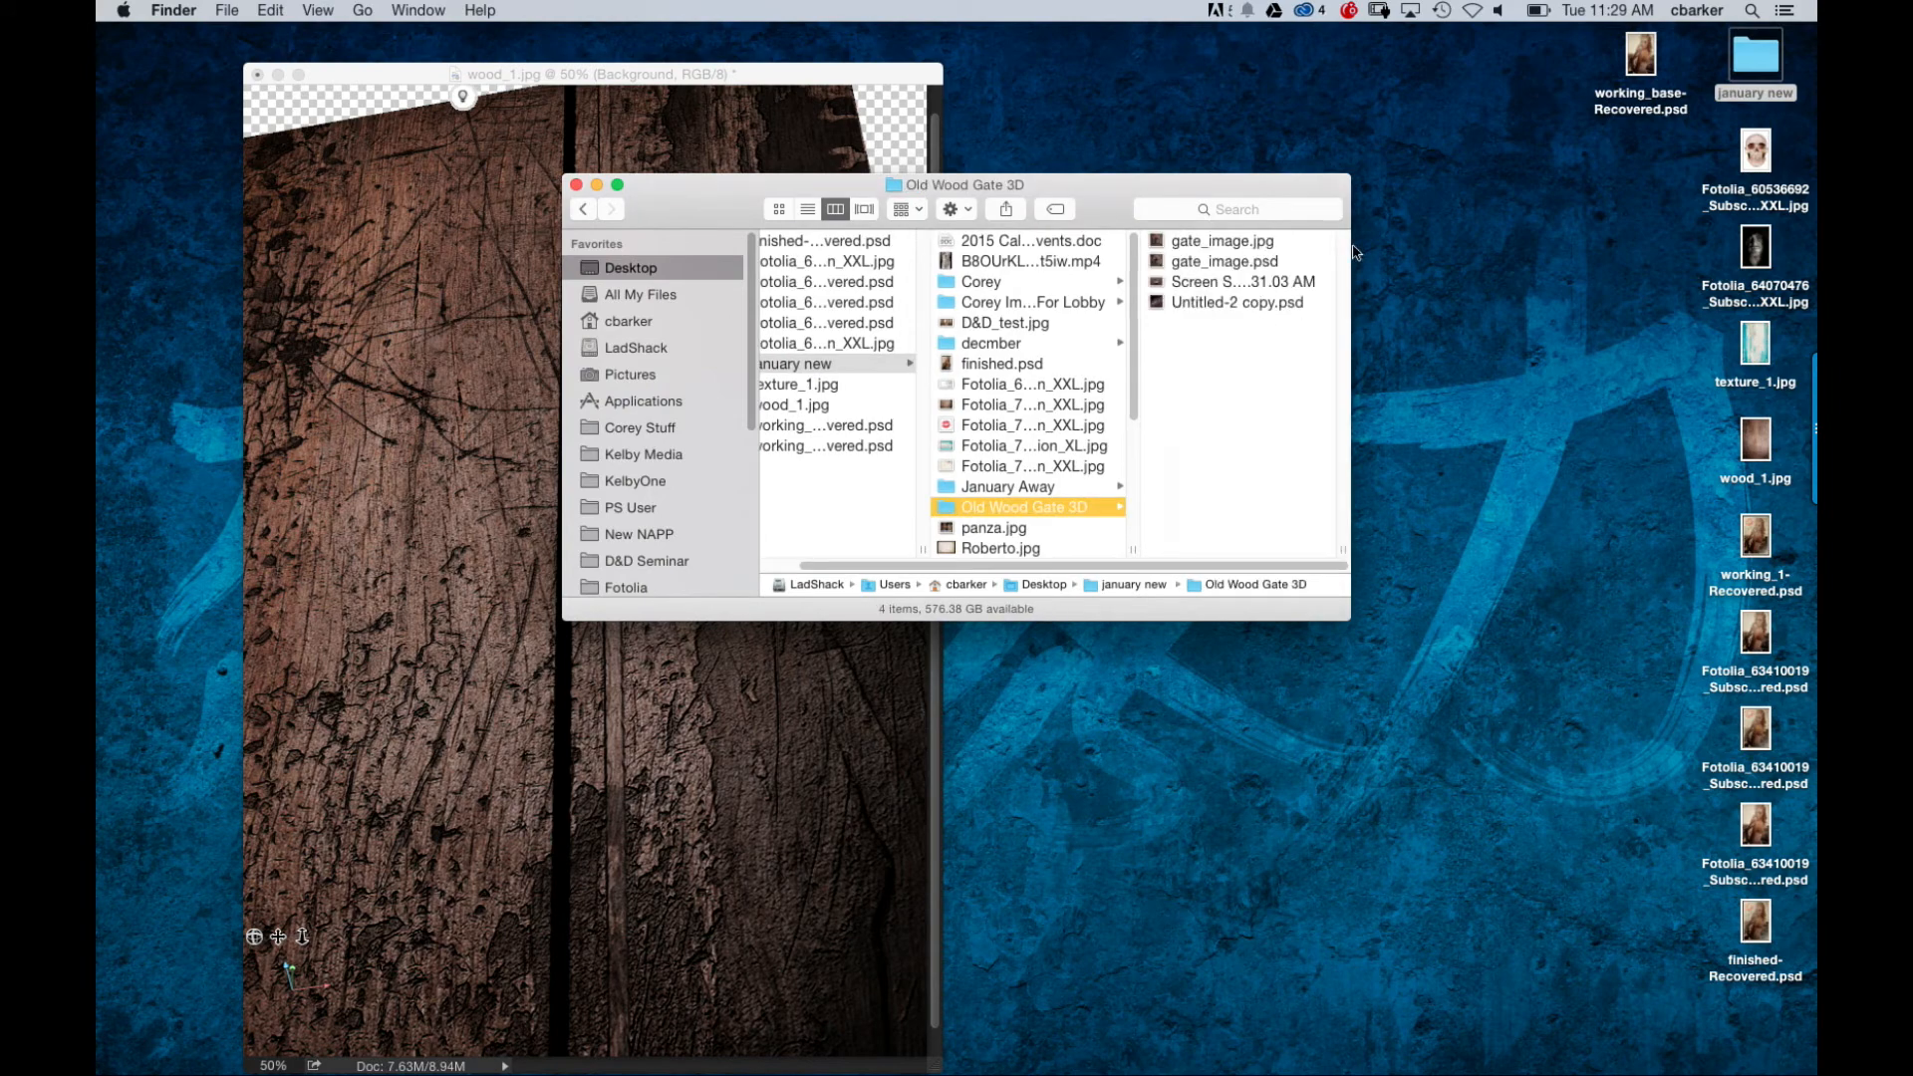
{"action": "left_click", "coordinate": [1305, 243]}
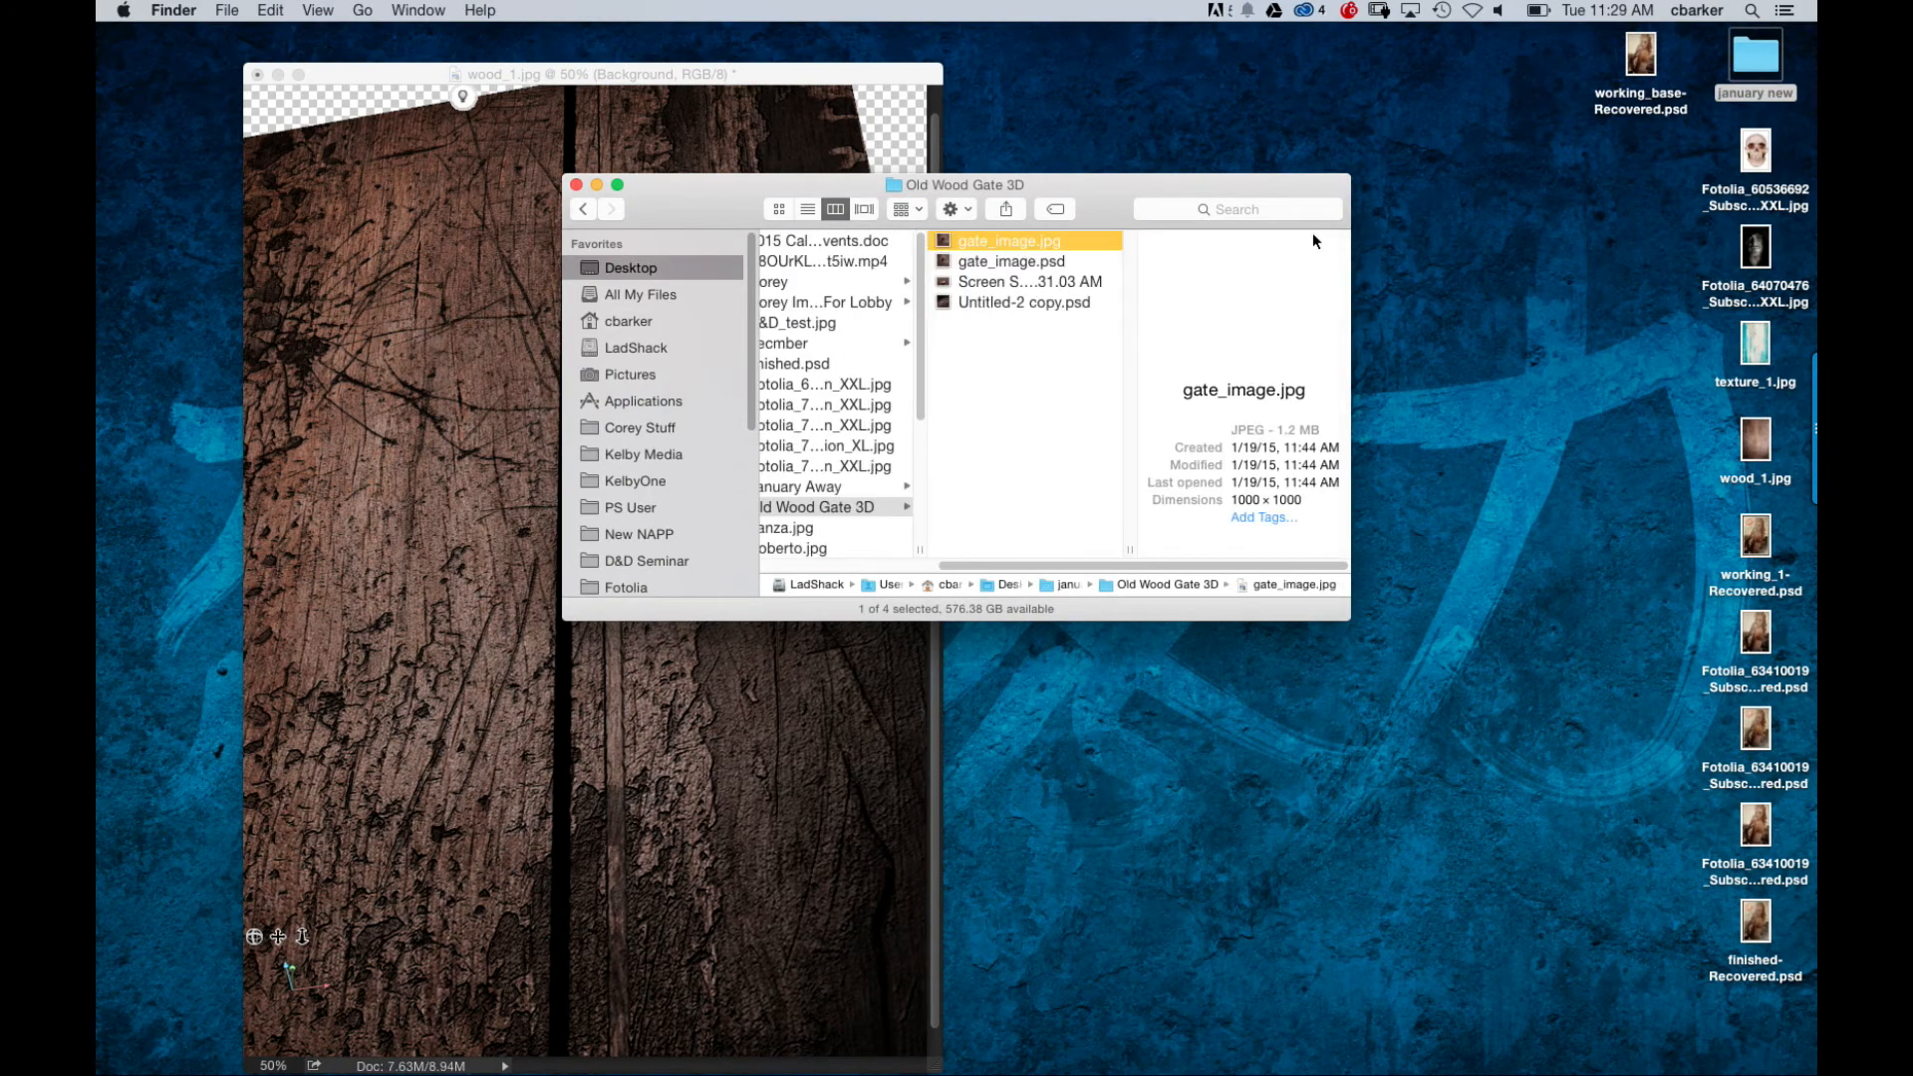
{"action": "key", "text": "space"}
{"action": "left_click_drag", "start_coordinate": [1246, 45], "coordinate": [780, 93]}
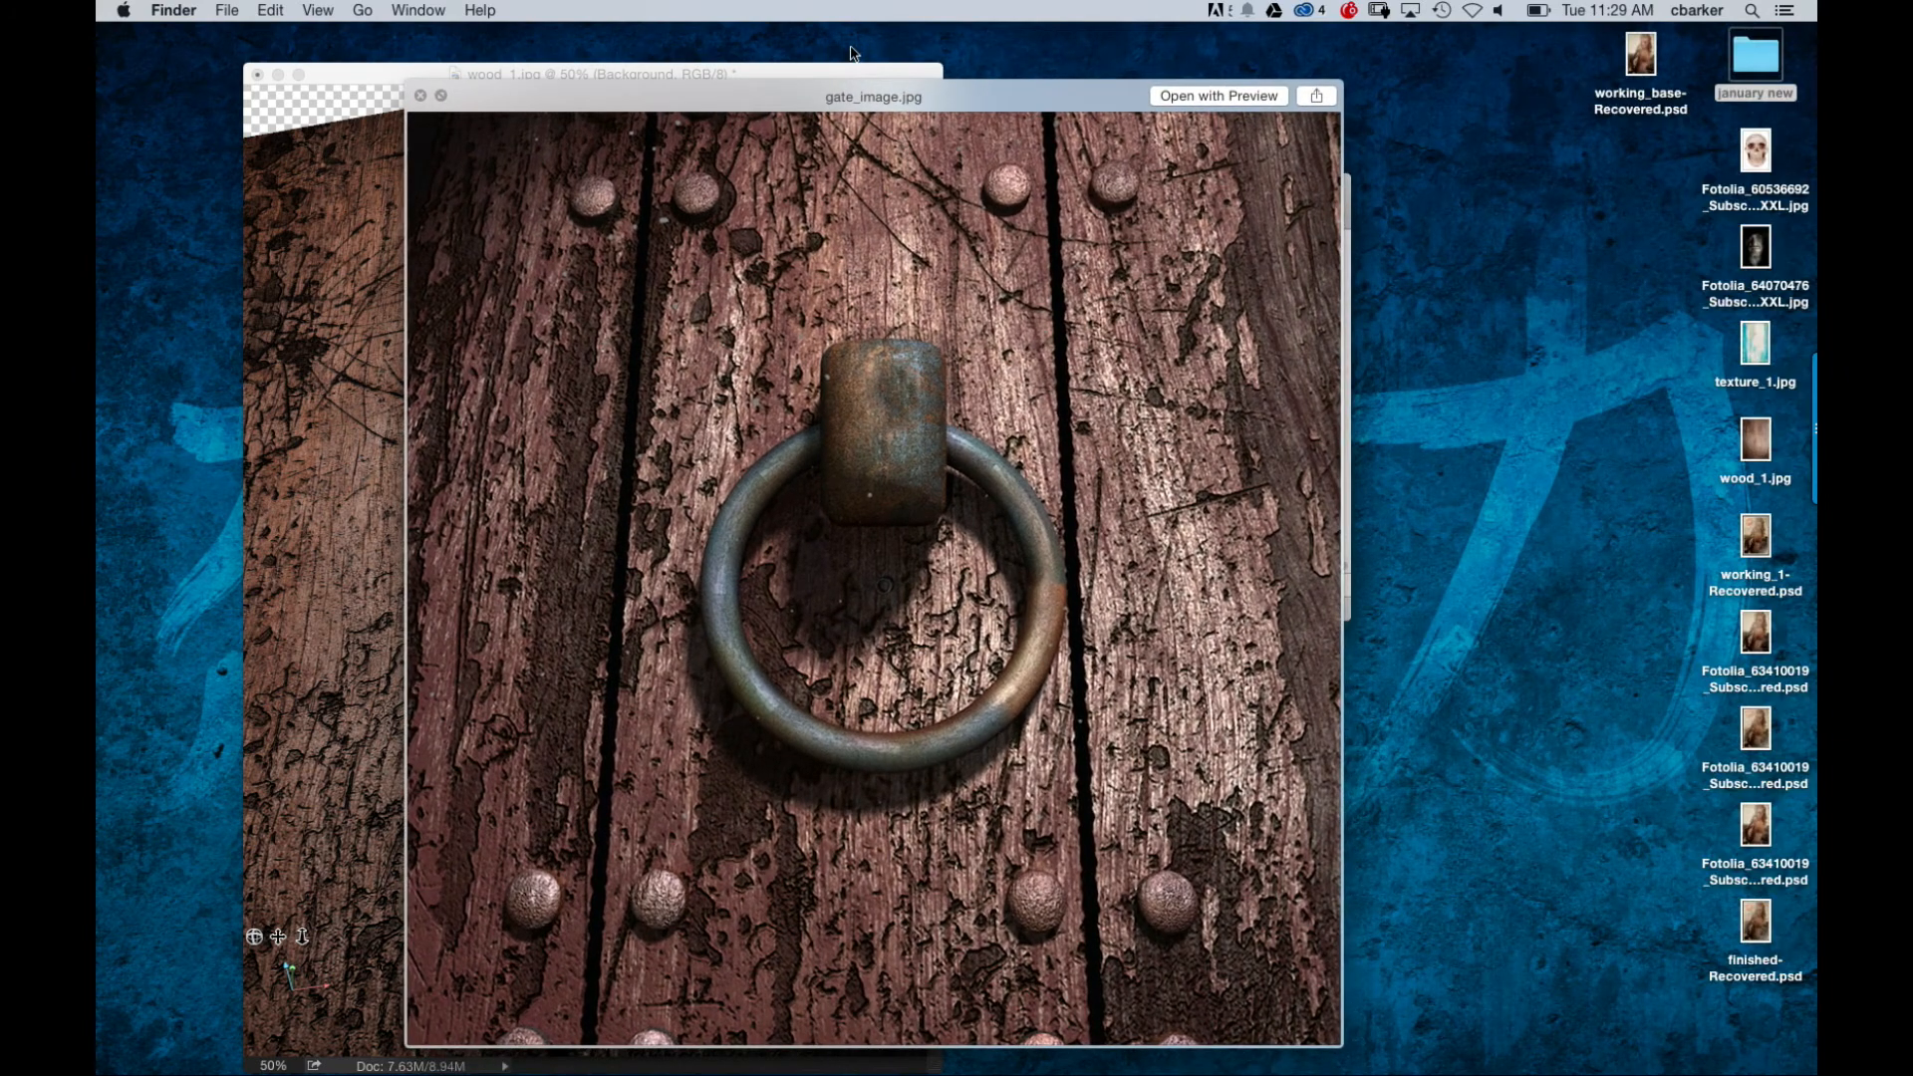